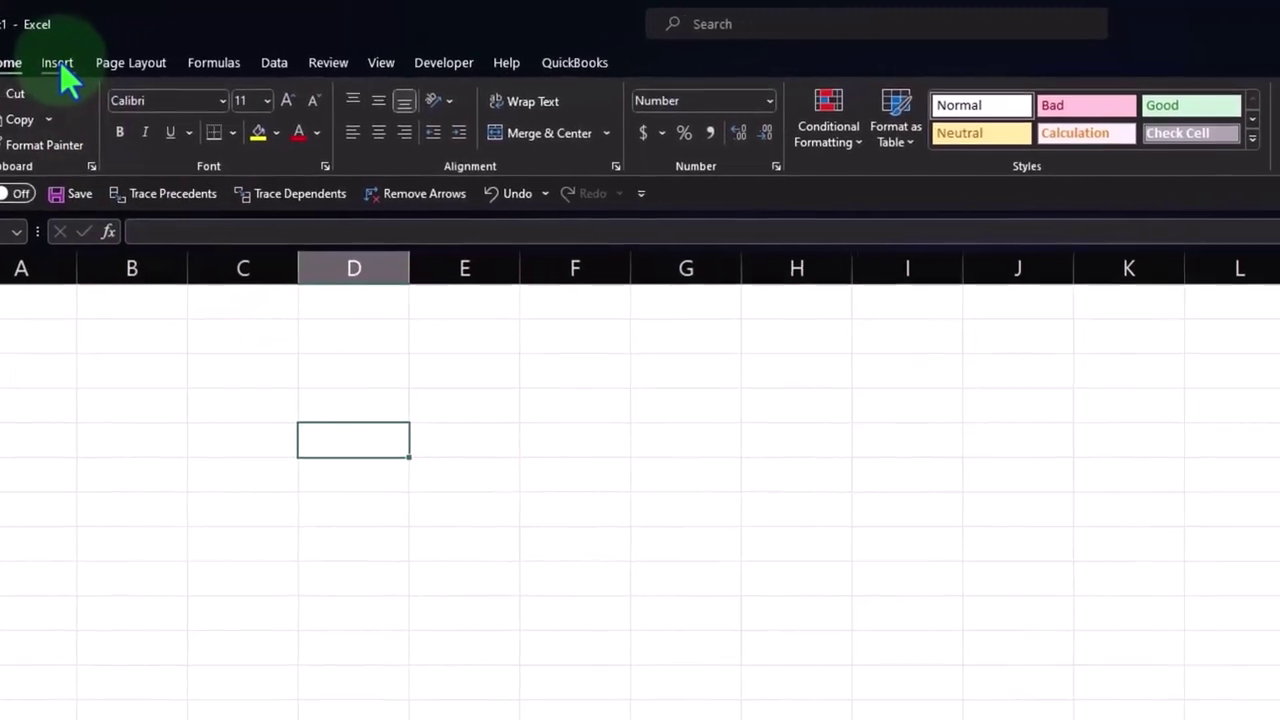
# Step: Browse the histogram chart types for A2:A8 without inserting a chart
pyautogui.click(58, 64)
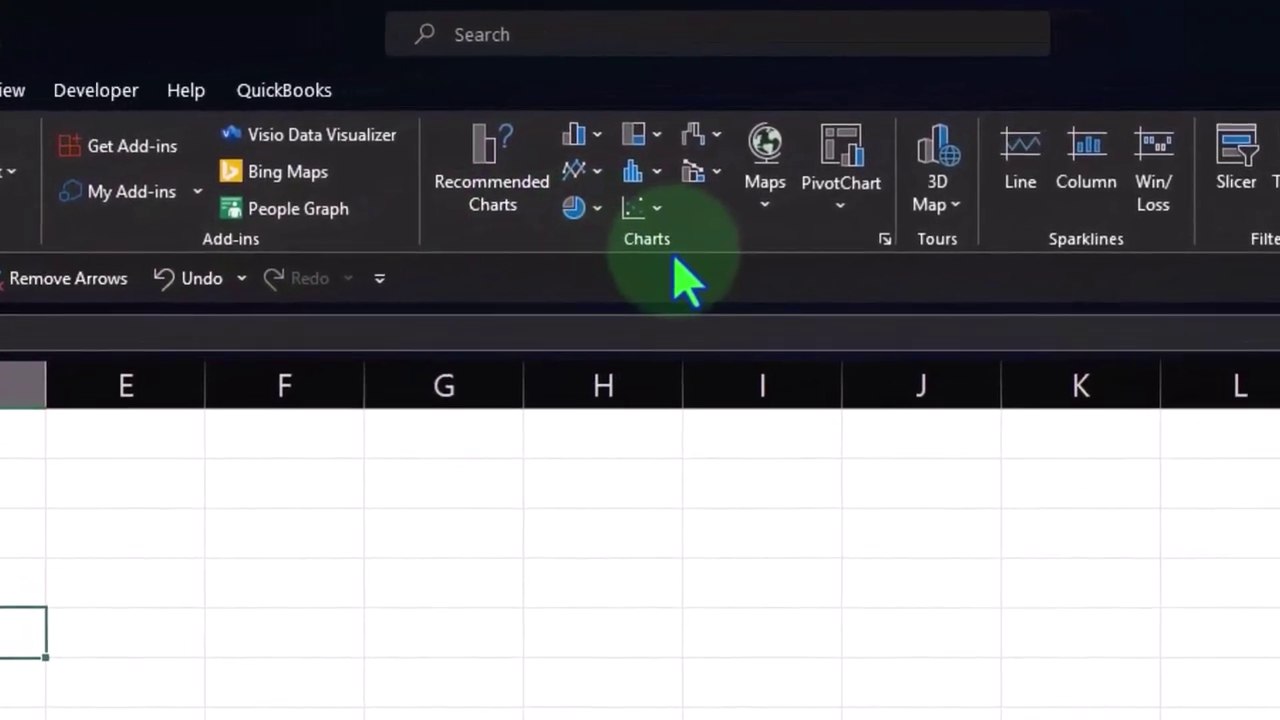
pyautogui.click(655, 168)
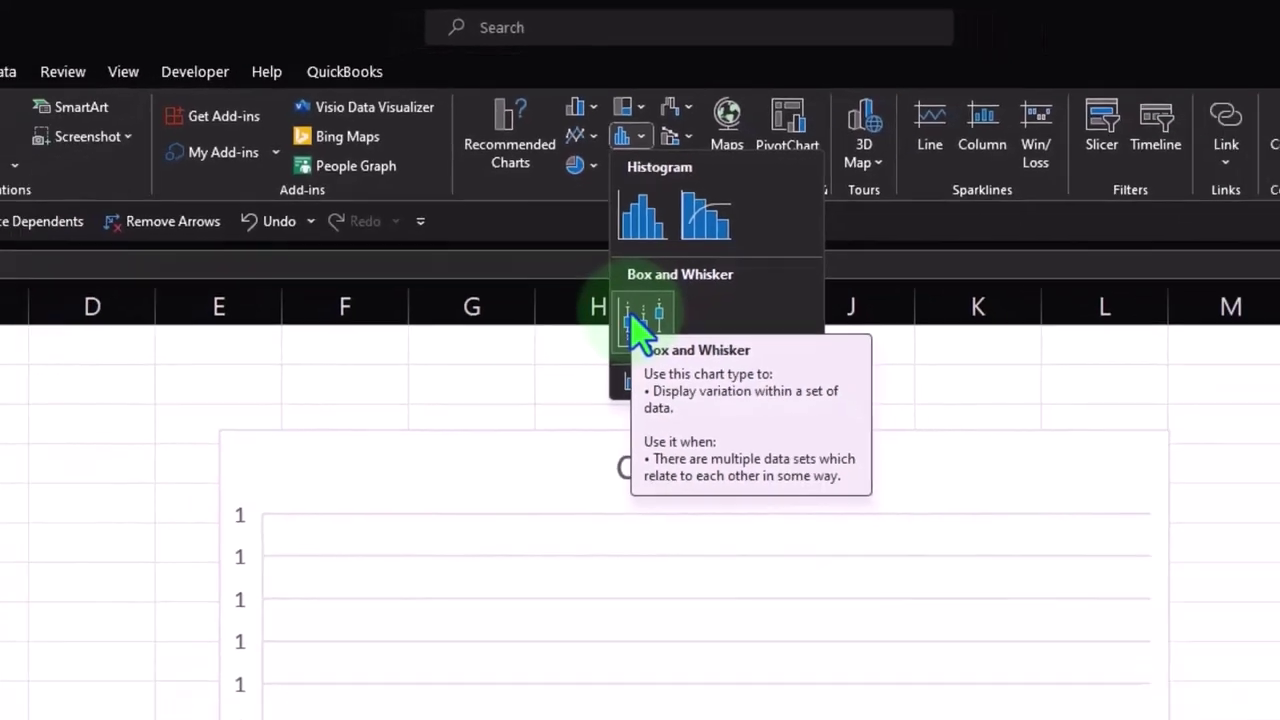
pyautogui.click(57, 44)
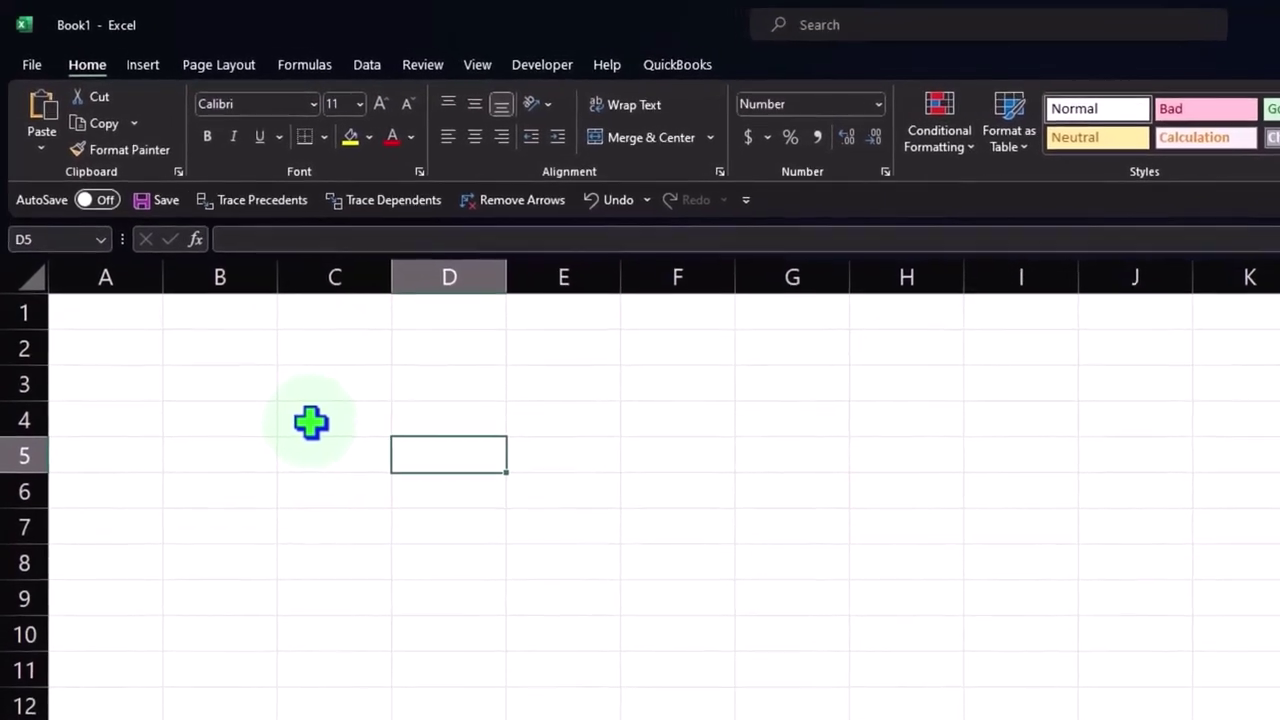
pyautogui.moveTo(121, 346); pyautogui.dragTo(121, 572)
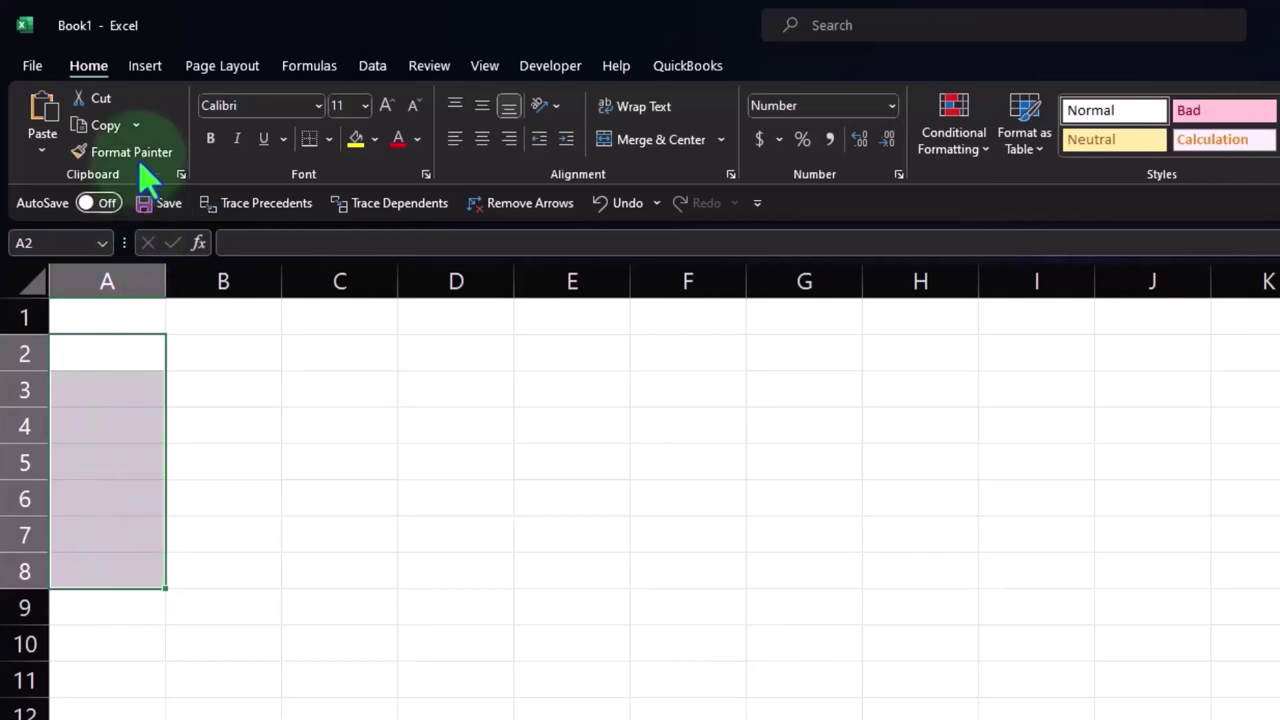
pyautogui.click(145, 68)
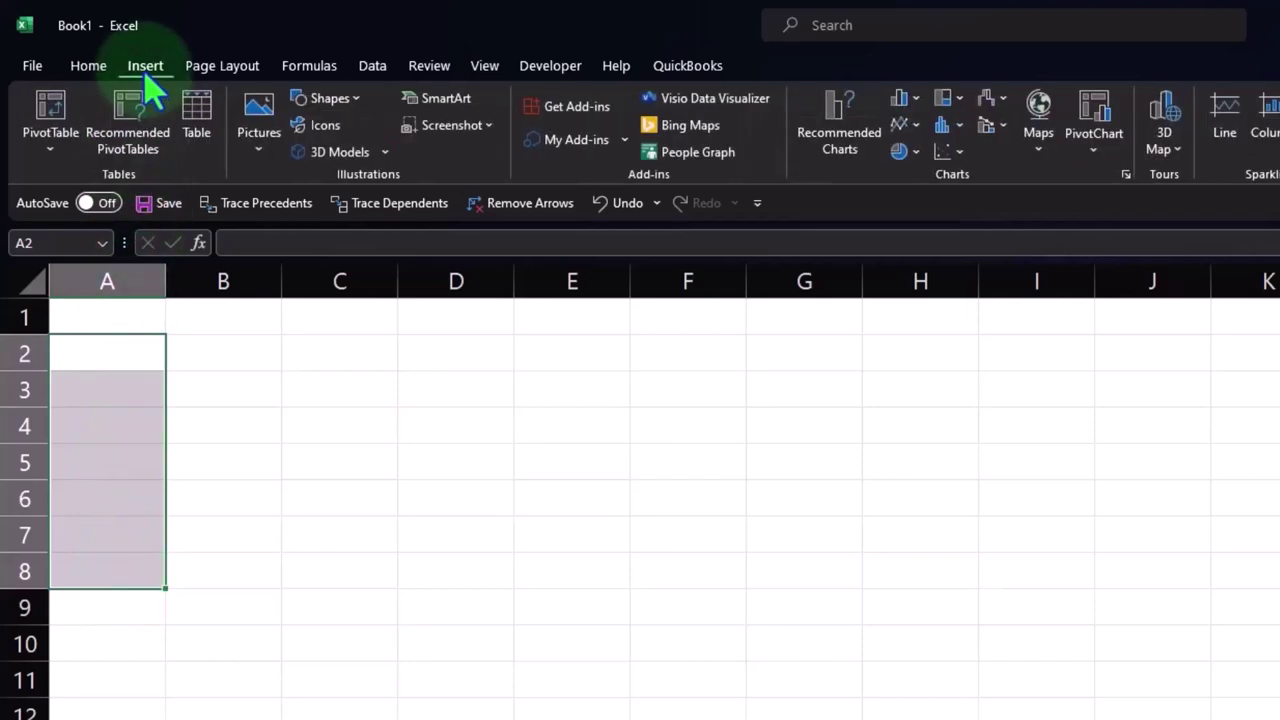
pyautogui.click(978, 130)
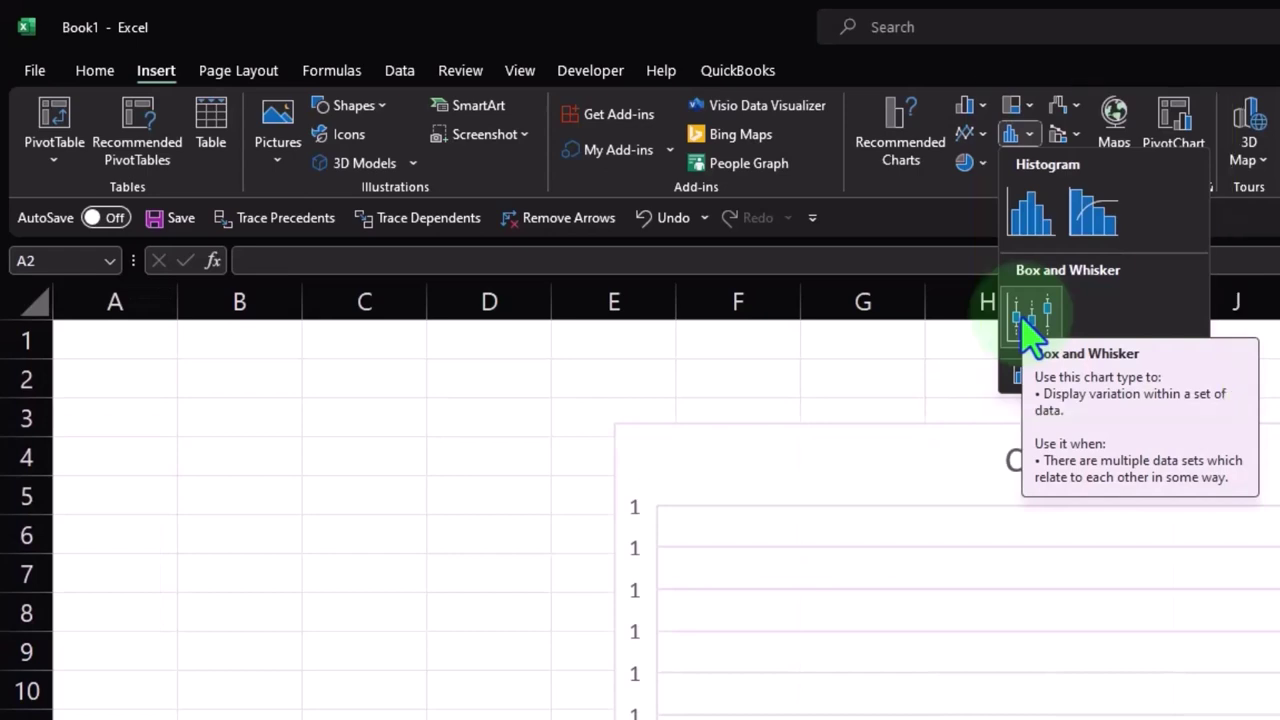
pyautogui.click(96, 72)
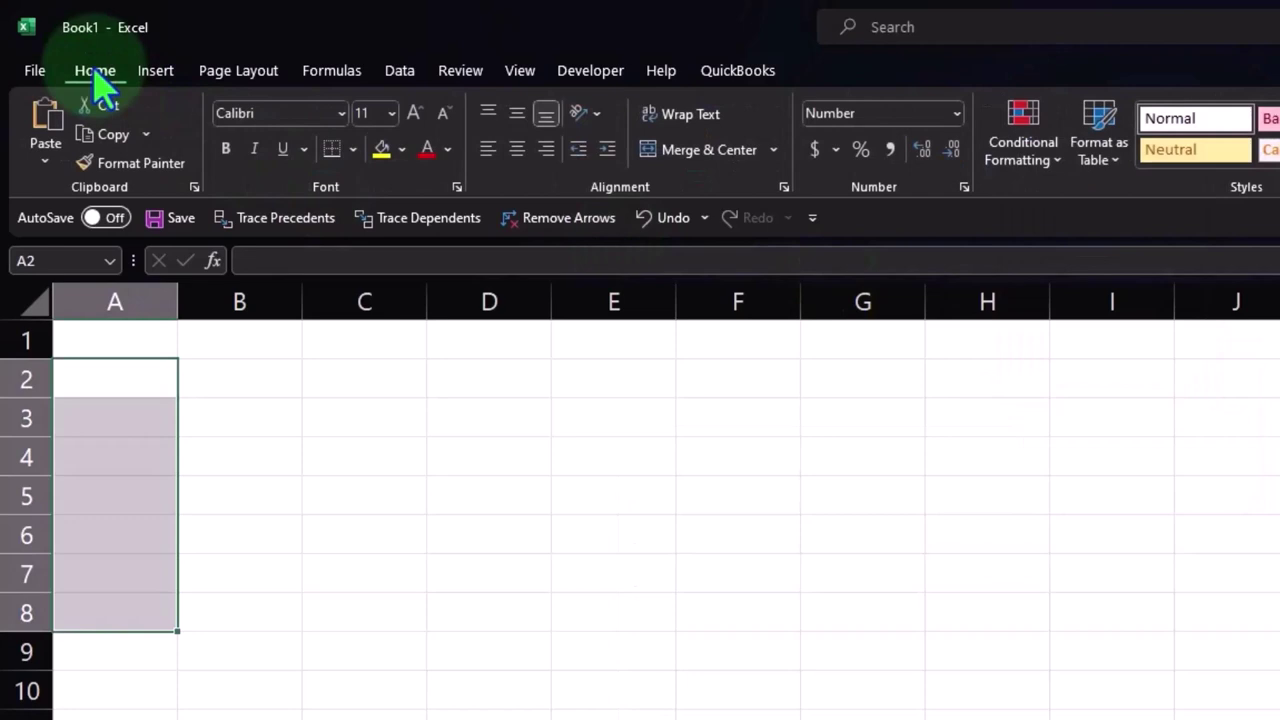
pyautogui.click(245, 432)
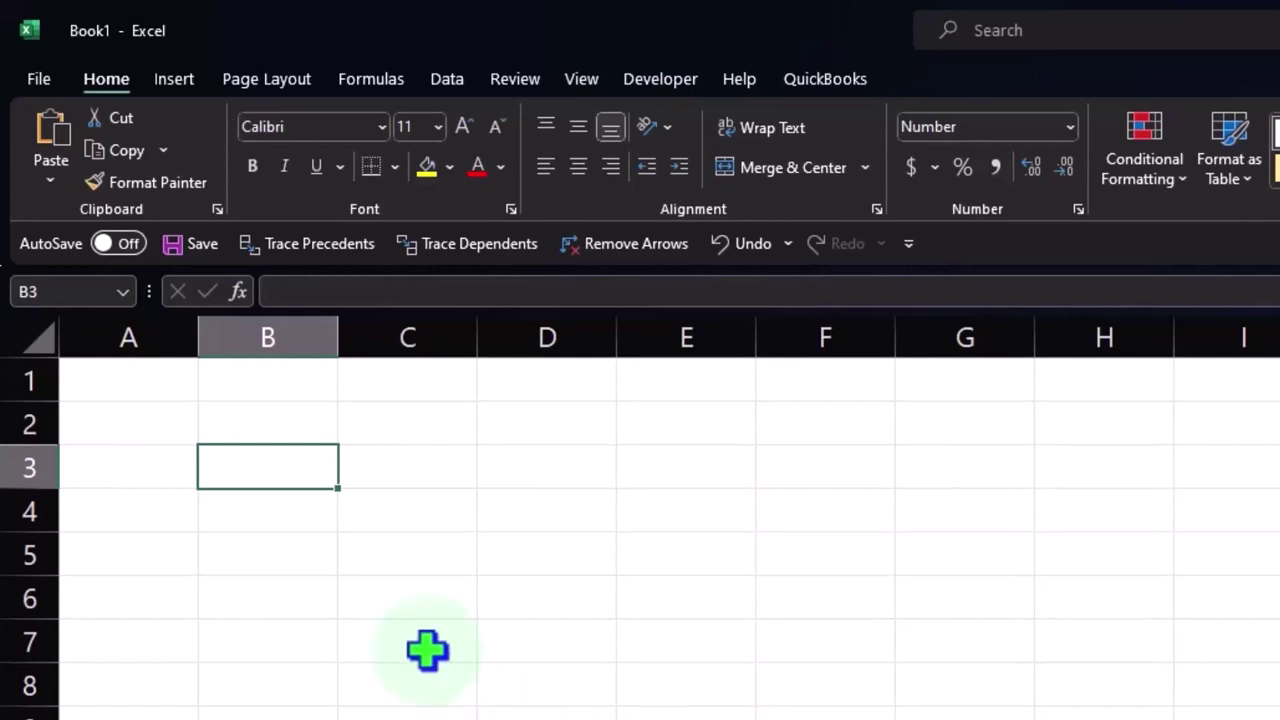
pyautogui.click(297, 582)
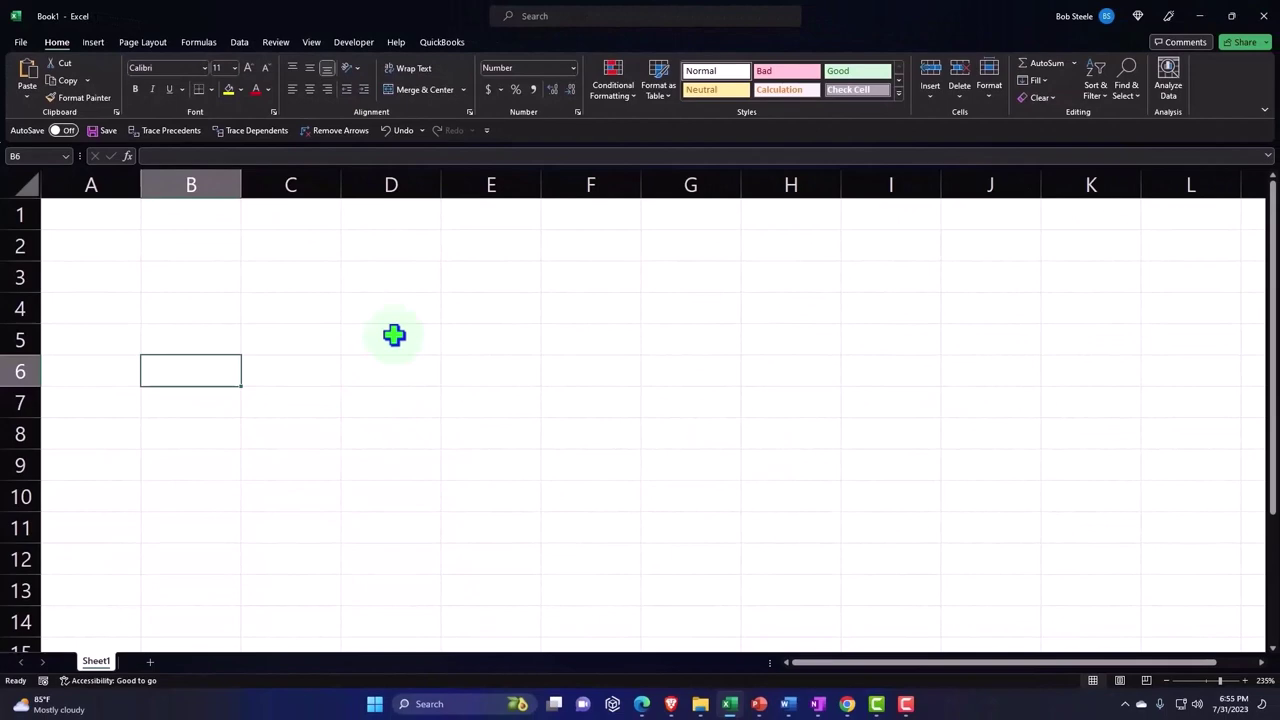
# Step: Apply Currency format with symbol None and 2 decimal places to all cells
pyautogui.click(27, 183)
pyautogui.click(187, 308)
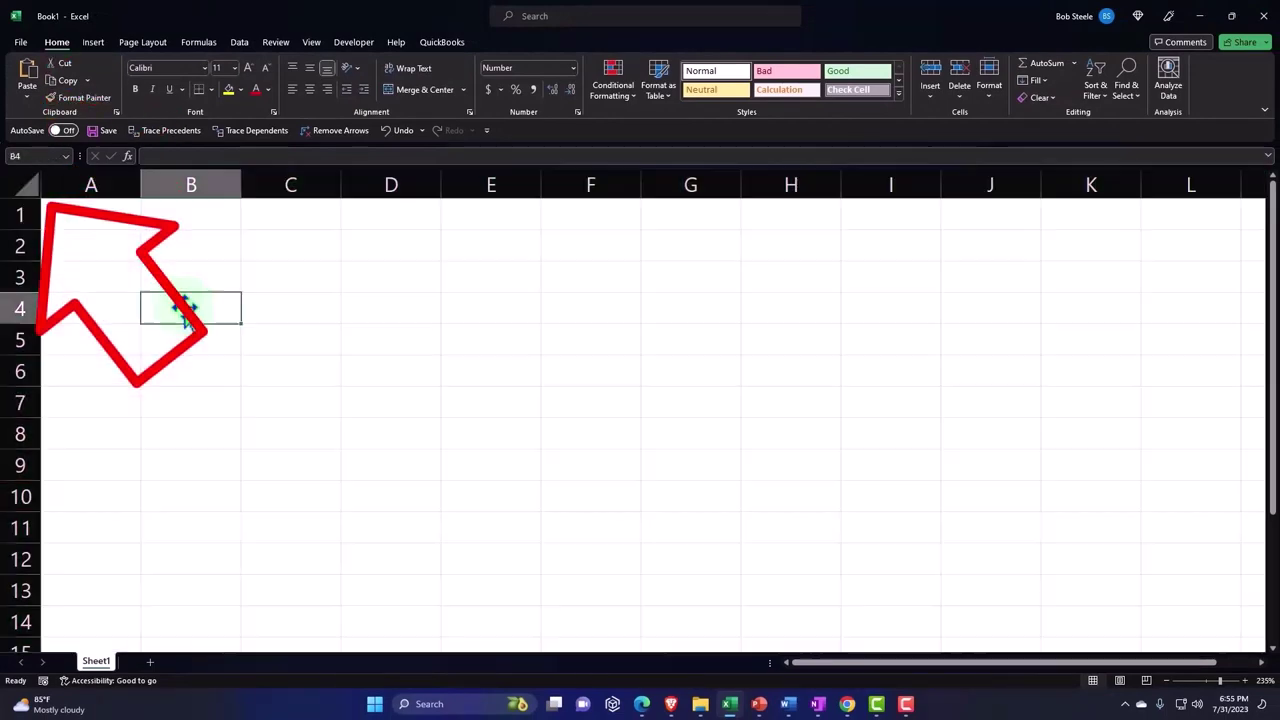
pyautogui.hotkey('ctrl', 'a')
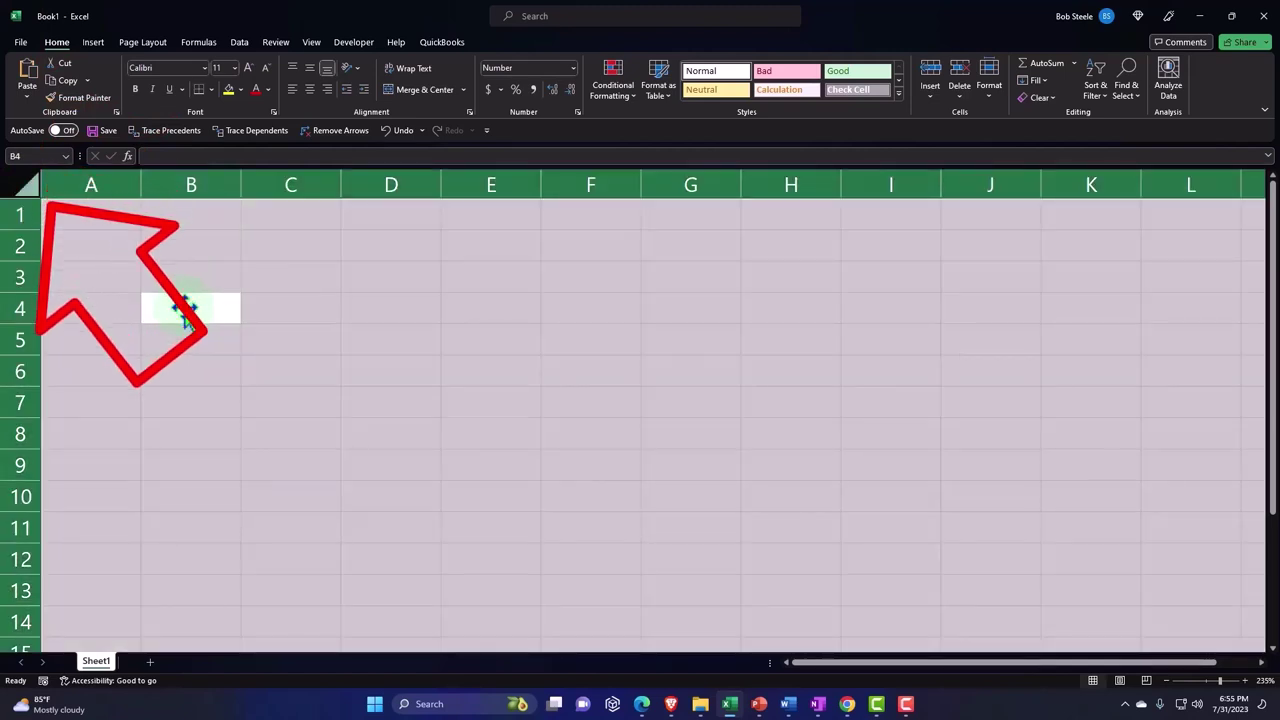
pyautogui.rightClick(206, 266)
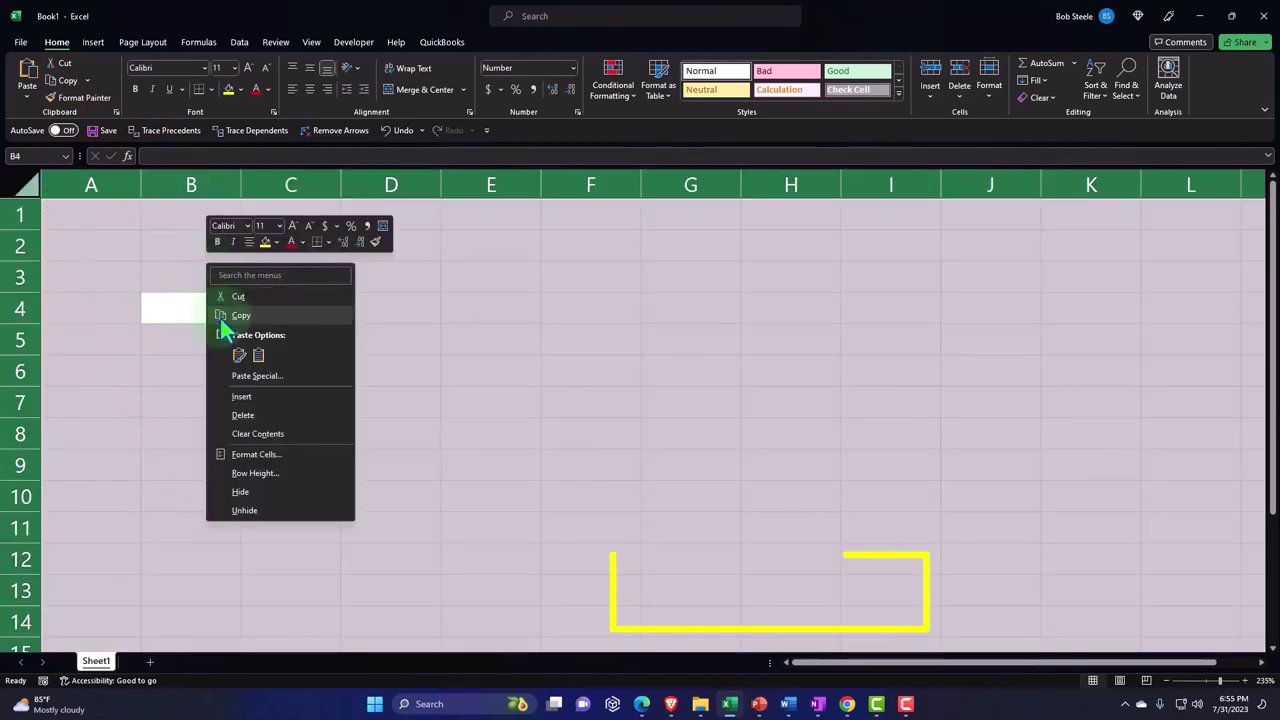
pyautogui.click(268, 456)
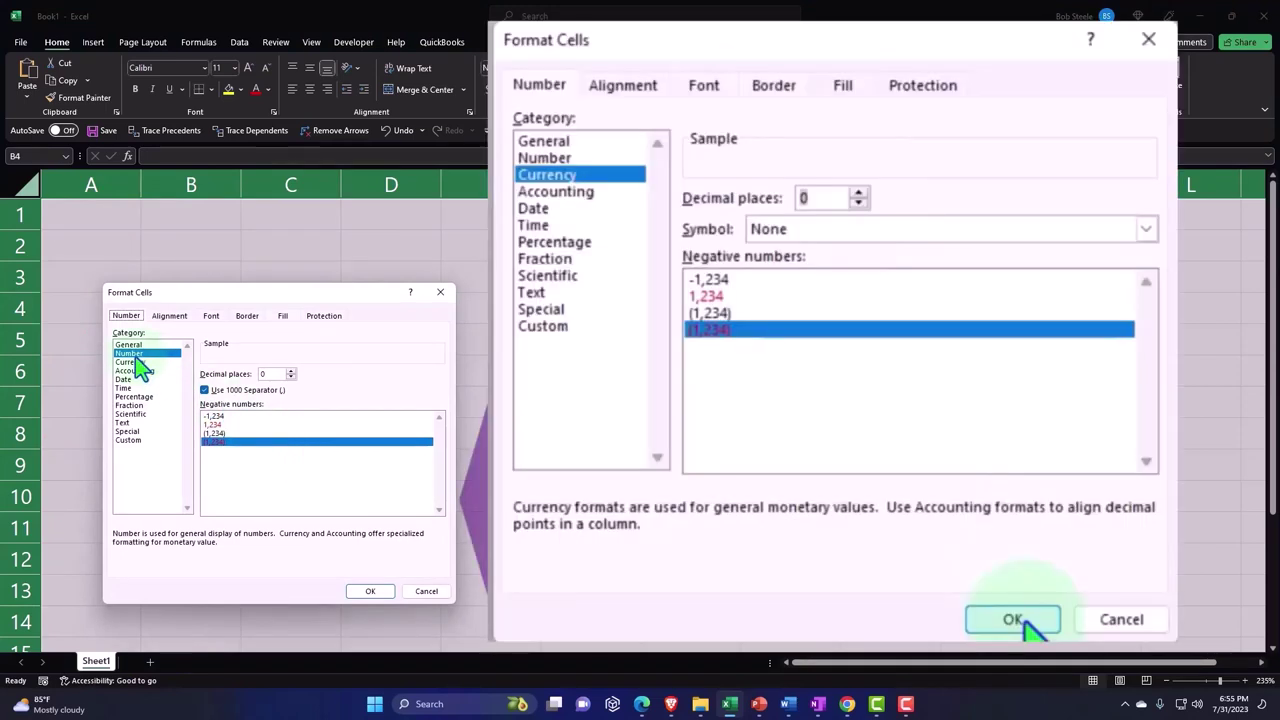
pyautogui.click(136, 362)
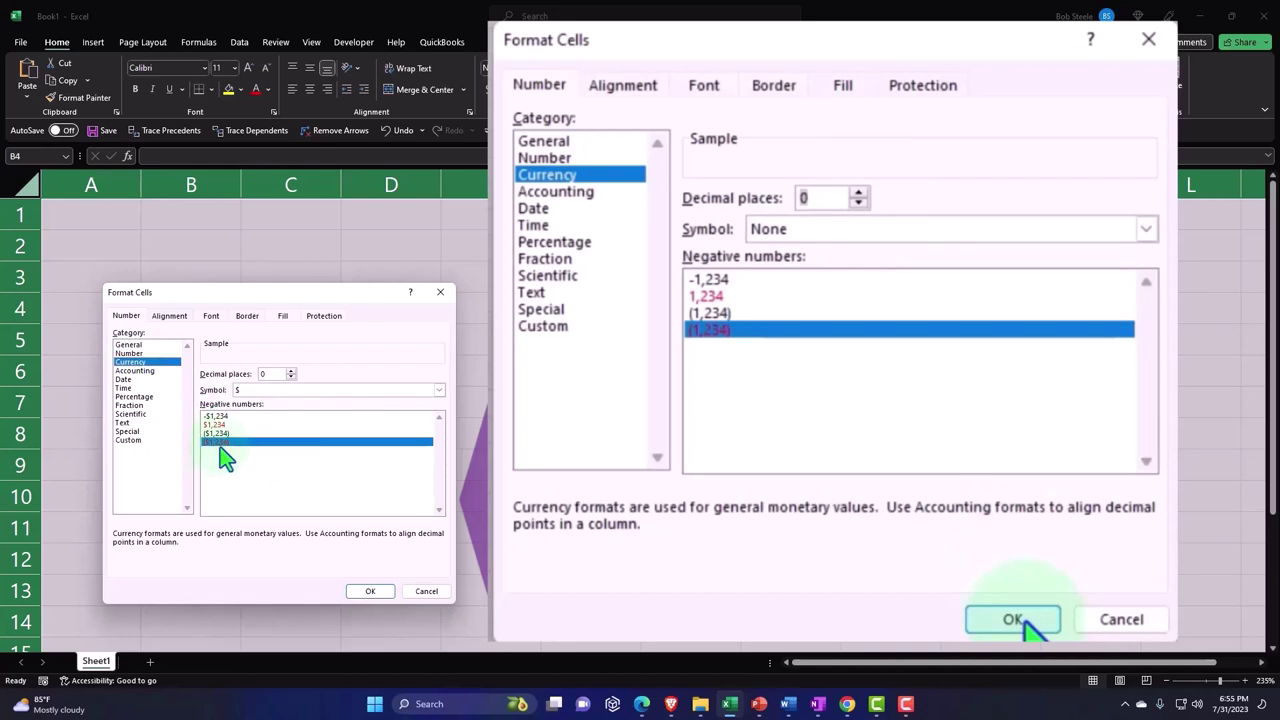
pyautogui.click(434, 390)
pyautogui.click(419, 401)
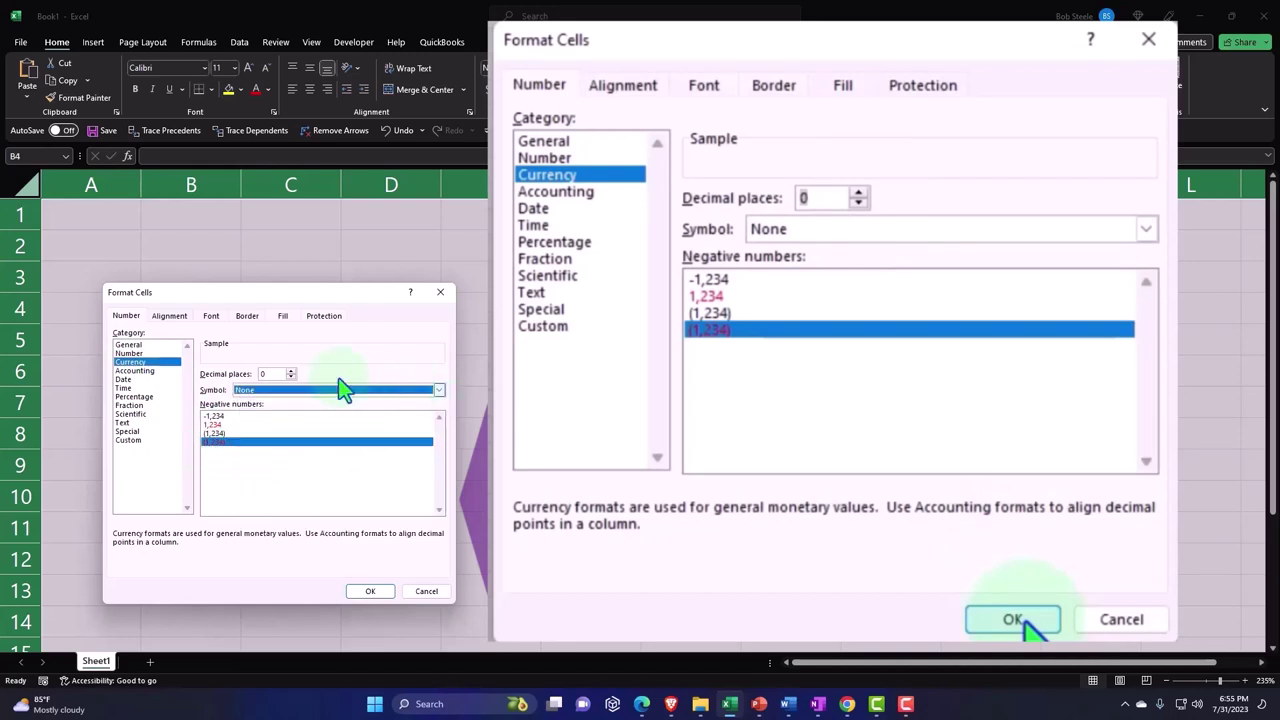
pyautogui.click(291, 371)
pyautogui.click(291, 371)
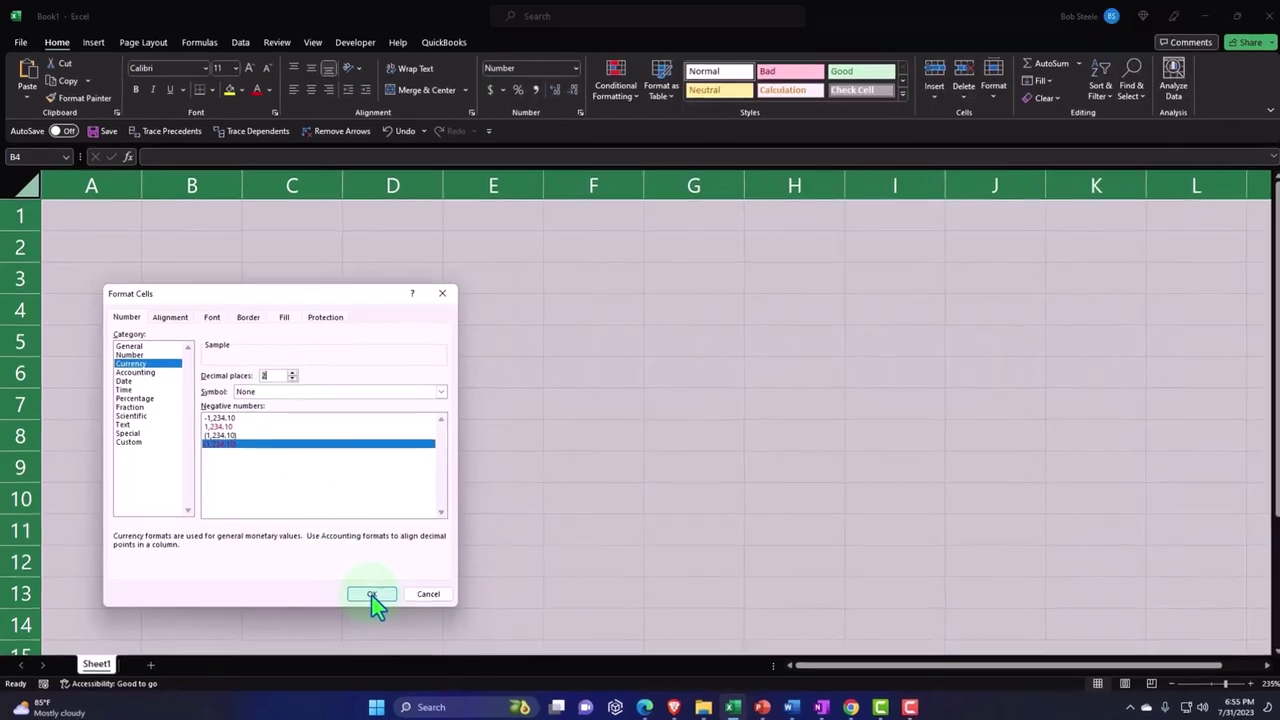
pyautogui.click(368, 591)
pyautogui.click(230, 282)
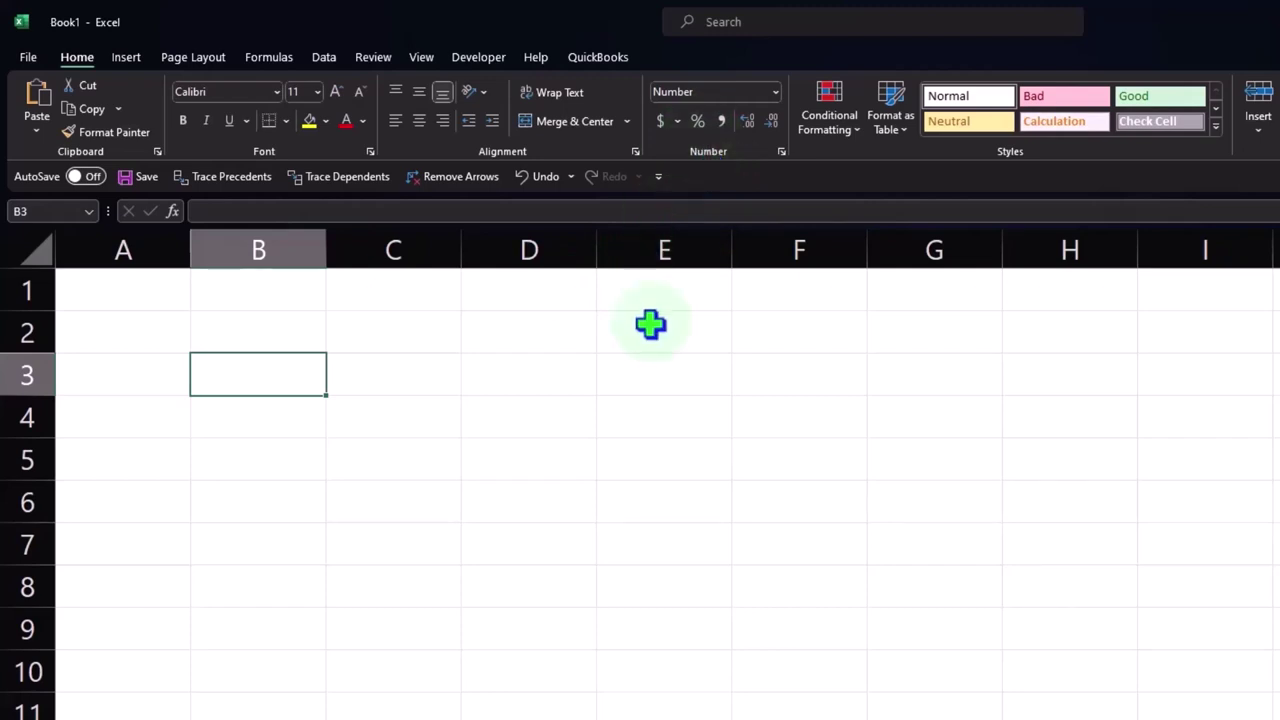
# Step: Enter =RAND() in cell A1 so it shows a random value like 0.08
pyautogui.click(156, 300)
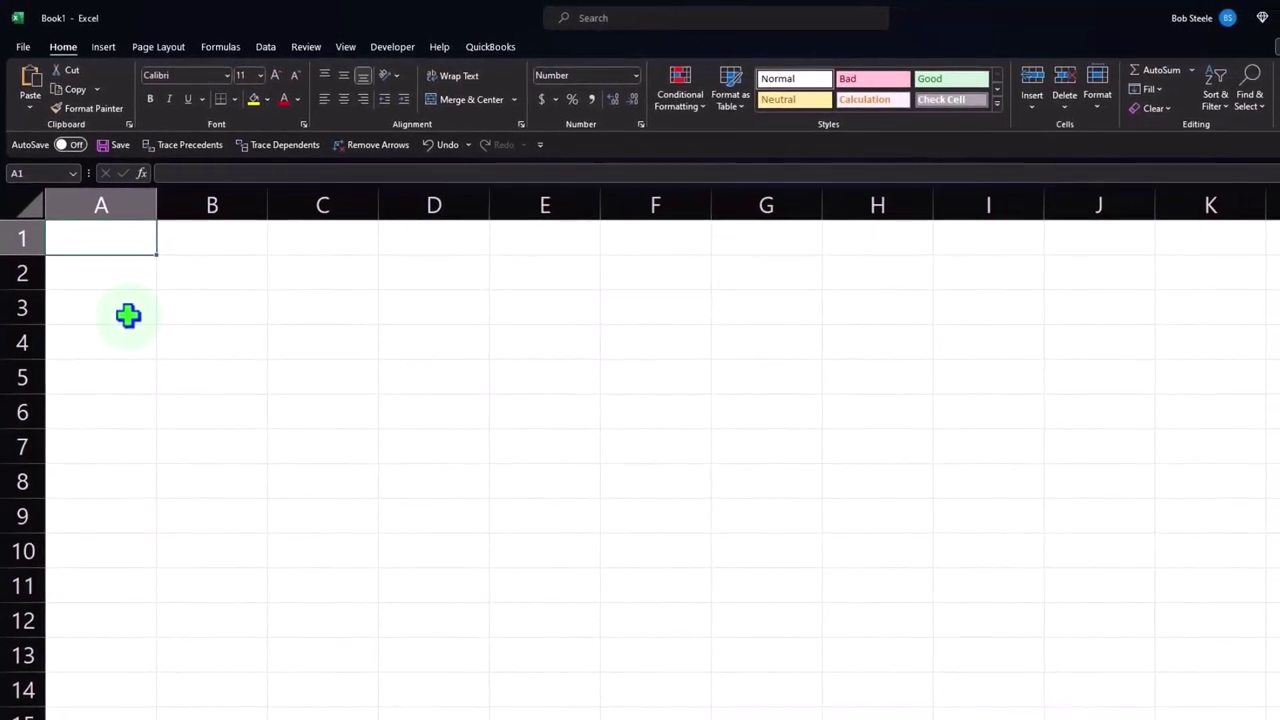
pyautogui.write('=')
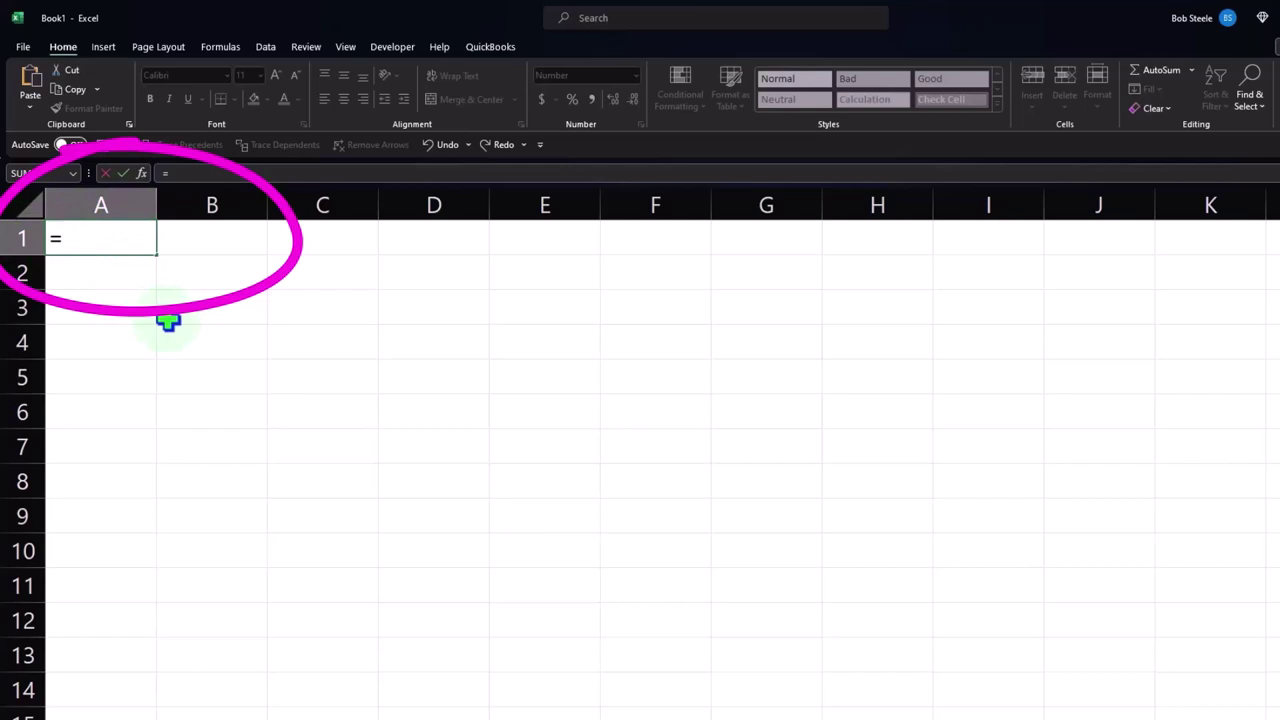
pyautogui.write('rand')
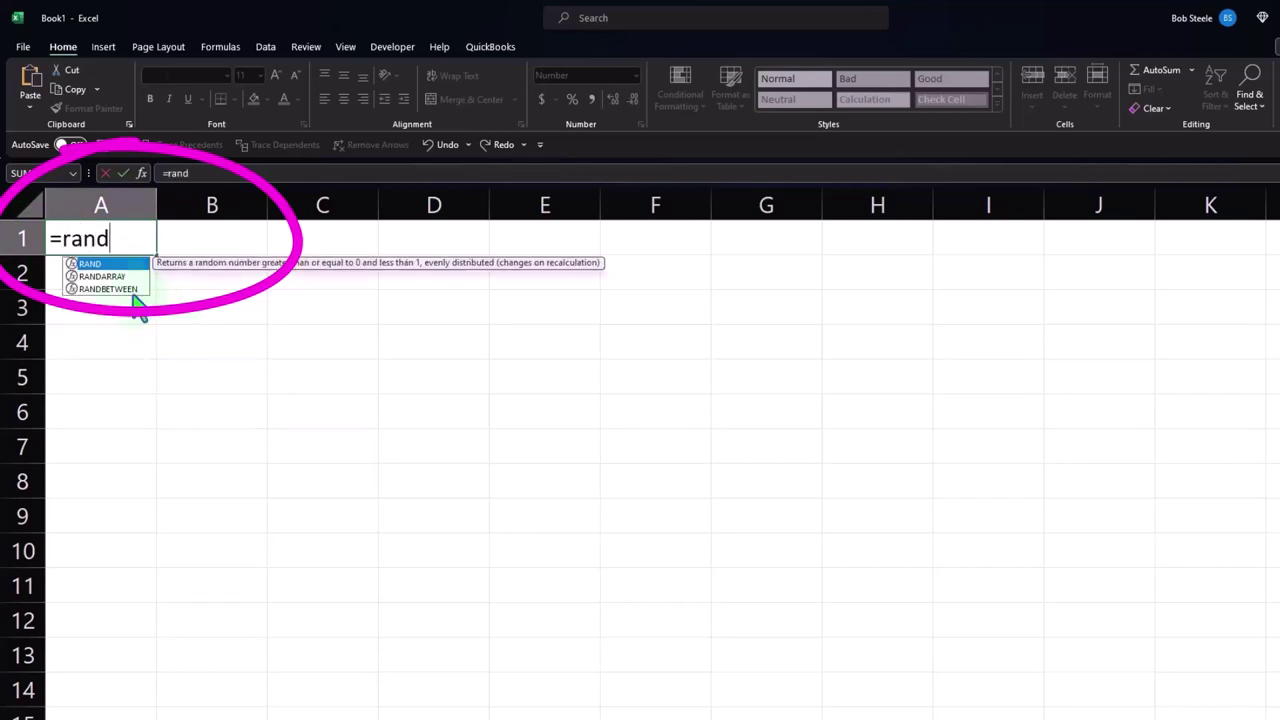
pyautogui.doubleClick(96, 263)
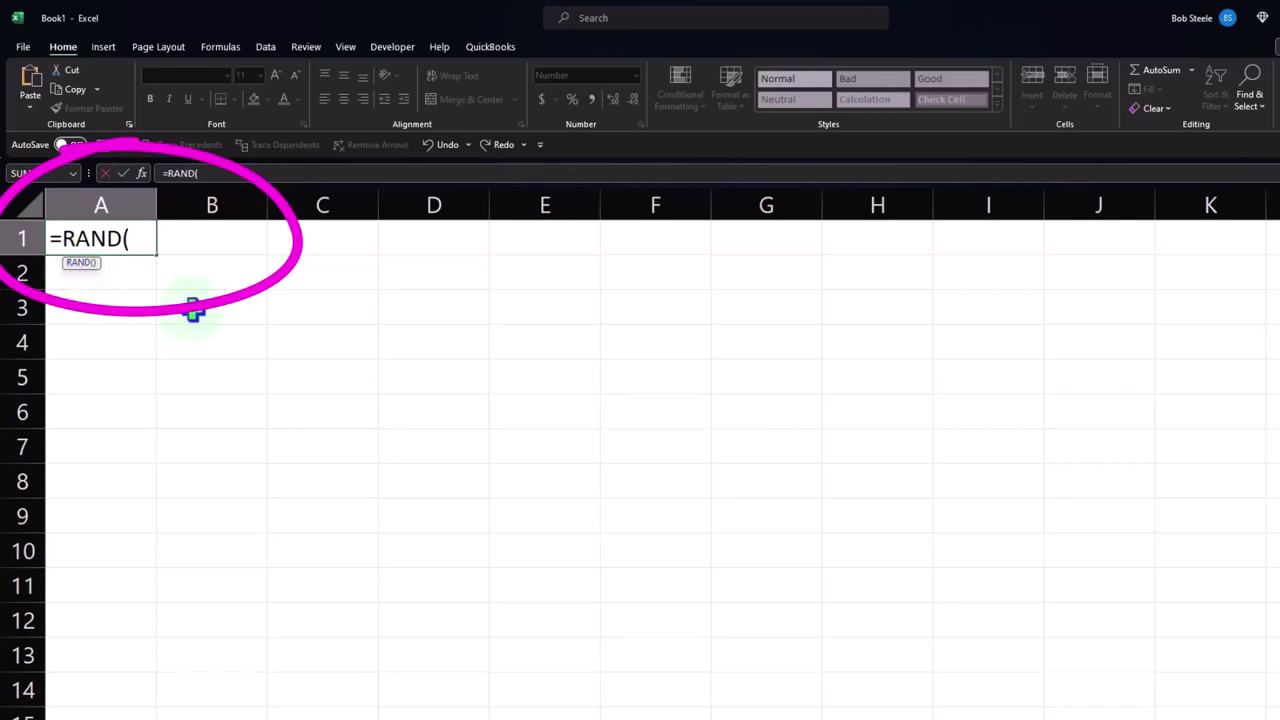
pyautogui.press('Return')
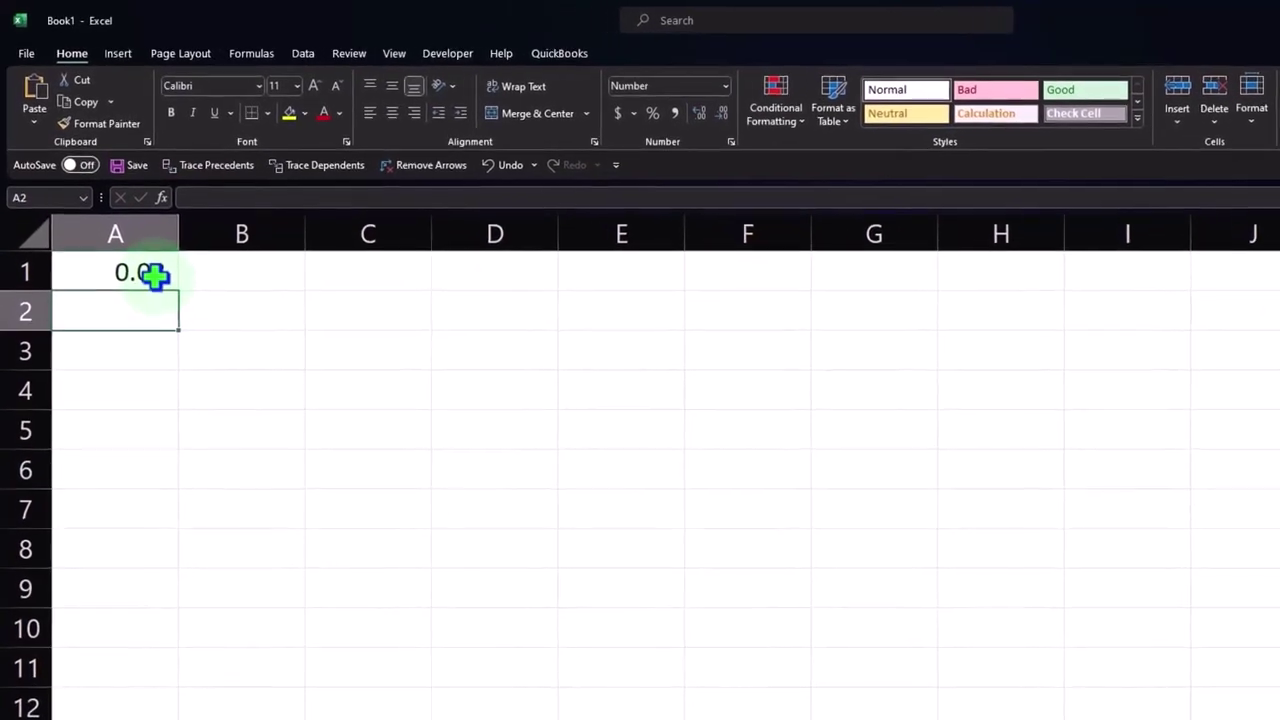
pyautogui.click(163, 290)
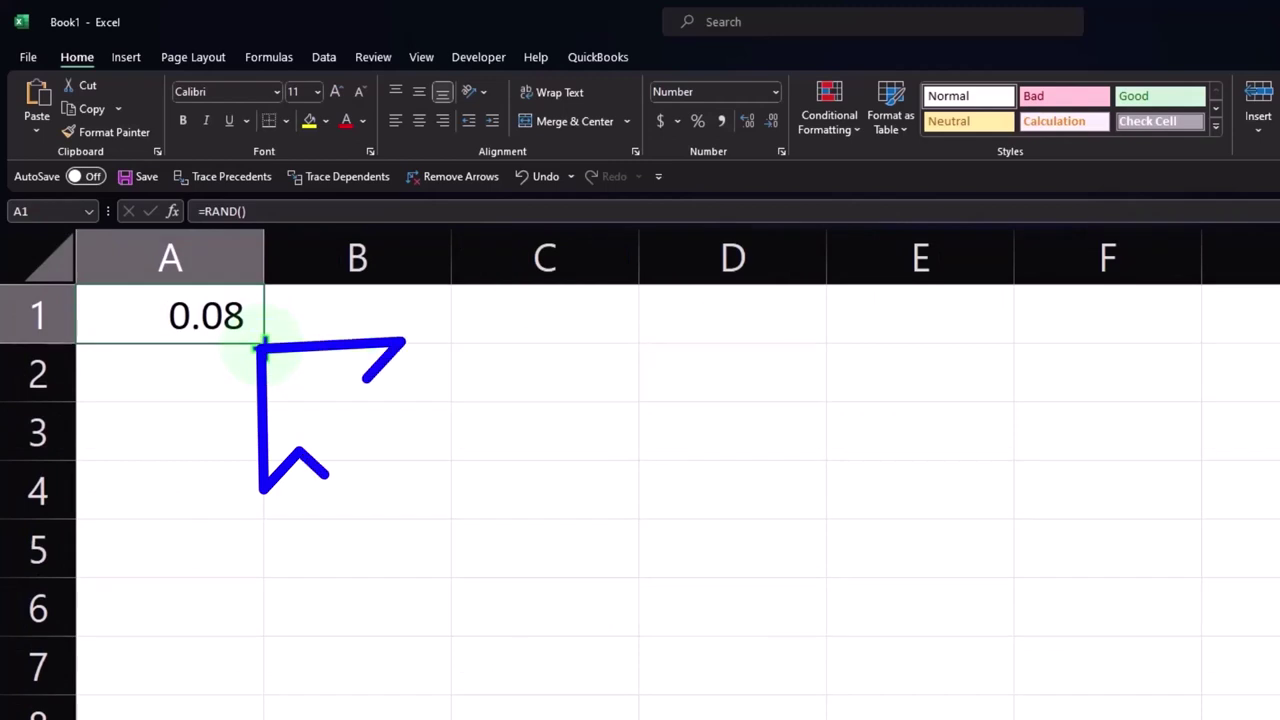
# Step: Fill the RAND formula down A1:A8 and recalculate a few cells
pyautogui.moveTo(265, 348); pyautogui.dragTo(258, 715)
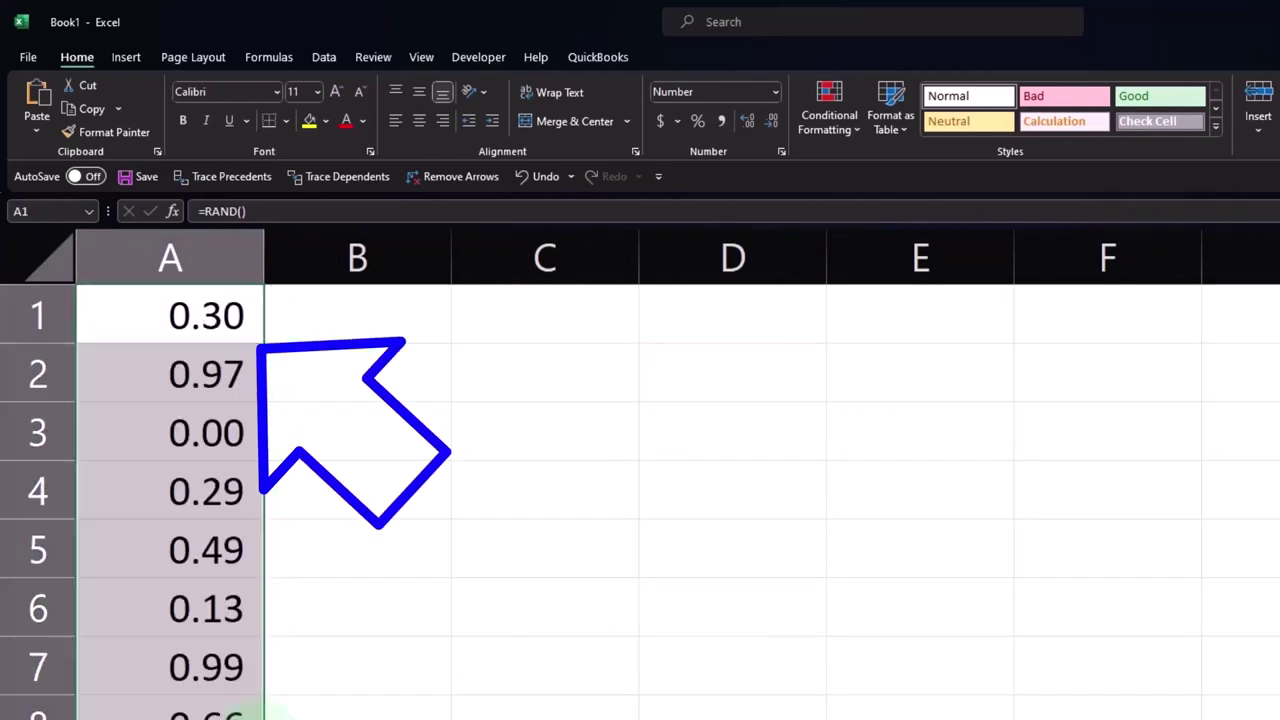
pyautogui.doubleClick(220, 600)
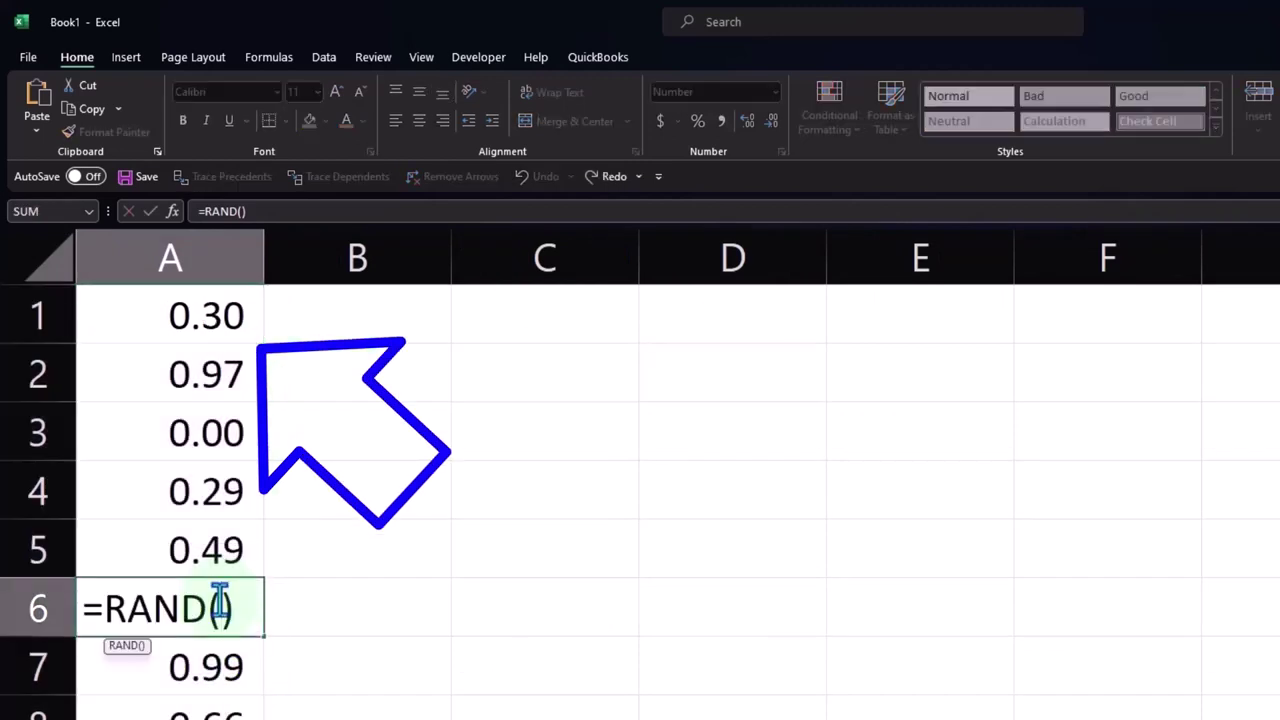
pyautogui.press('Return')
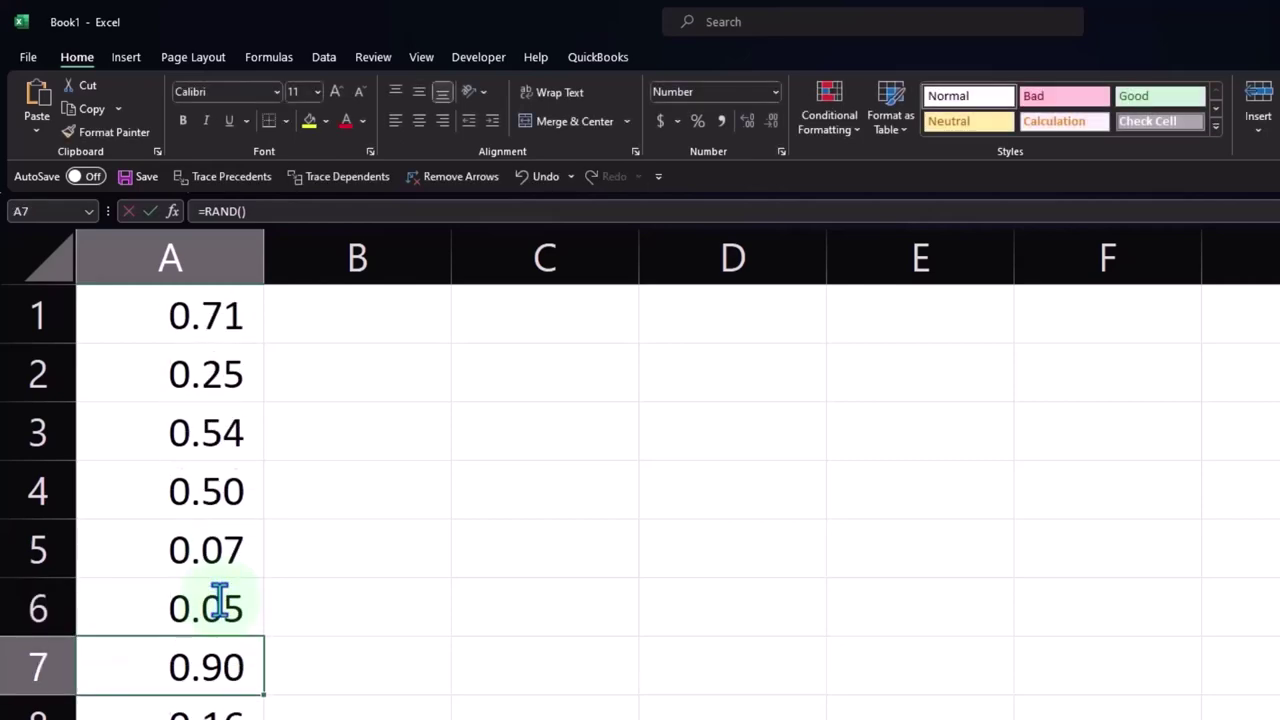
pyautogui.doubleClick(208, 545)
pyautogui.press('Return')
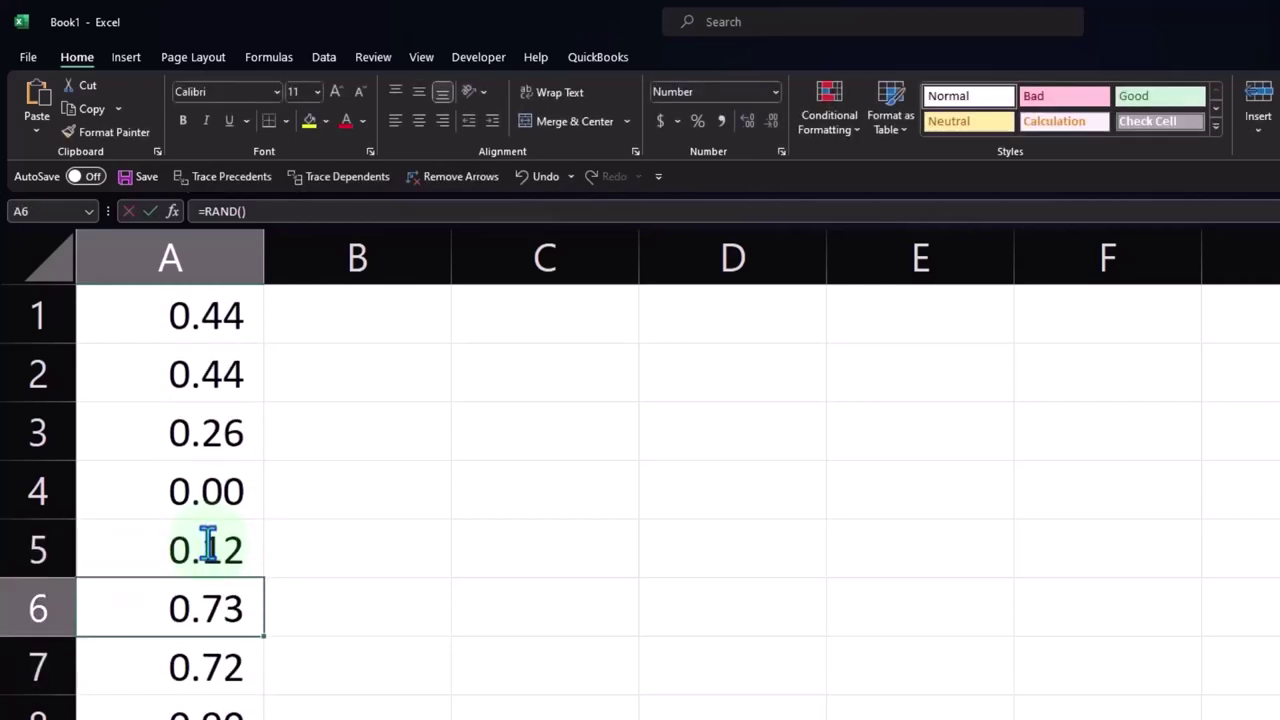
pyautogui.doubleClick(212, 445)
pyautogui.press('Return')
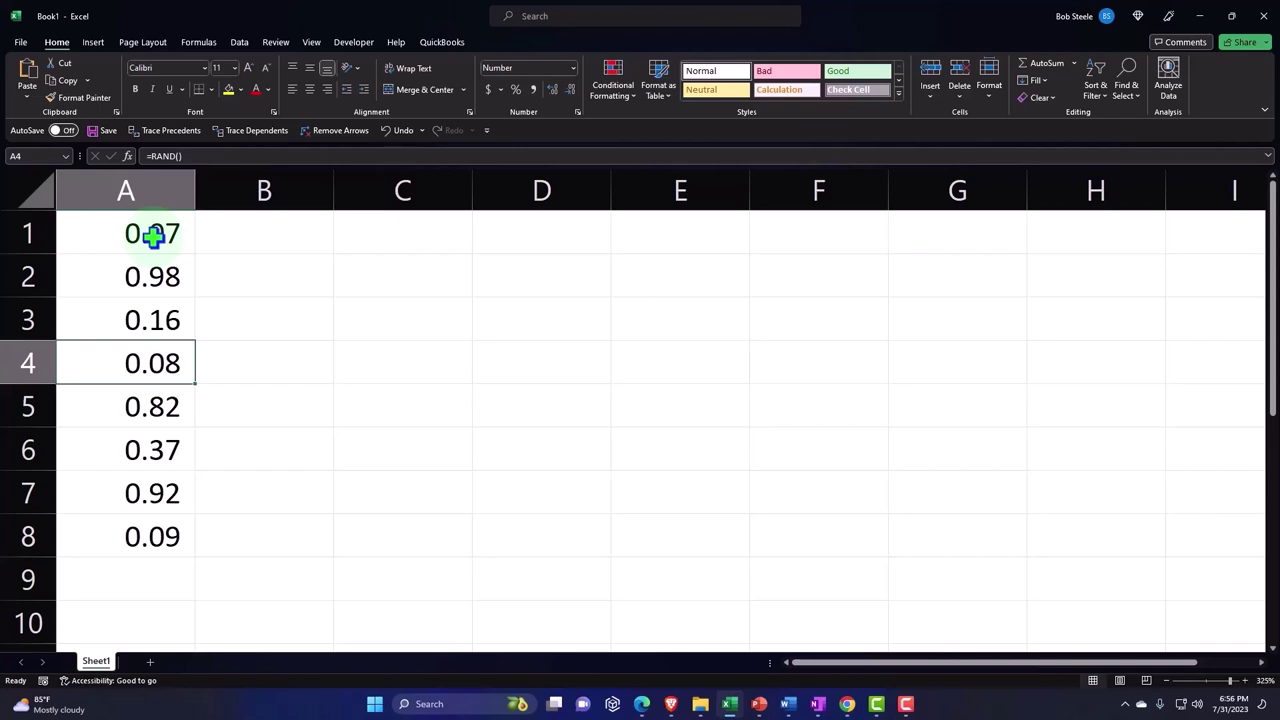
# Step: Copy A1:A8 and paste it into C1:C8 as values only
pyautogui.moveTo(152, 234); pyautogui.dragTo(143, 522)
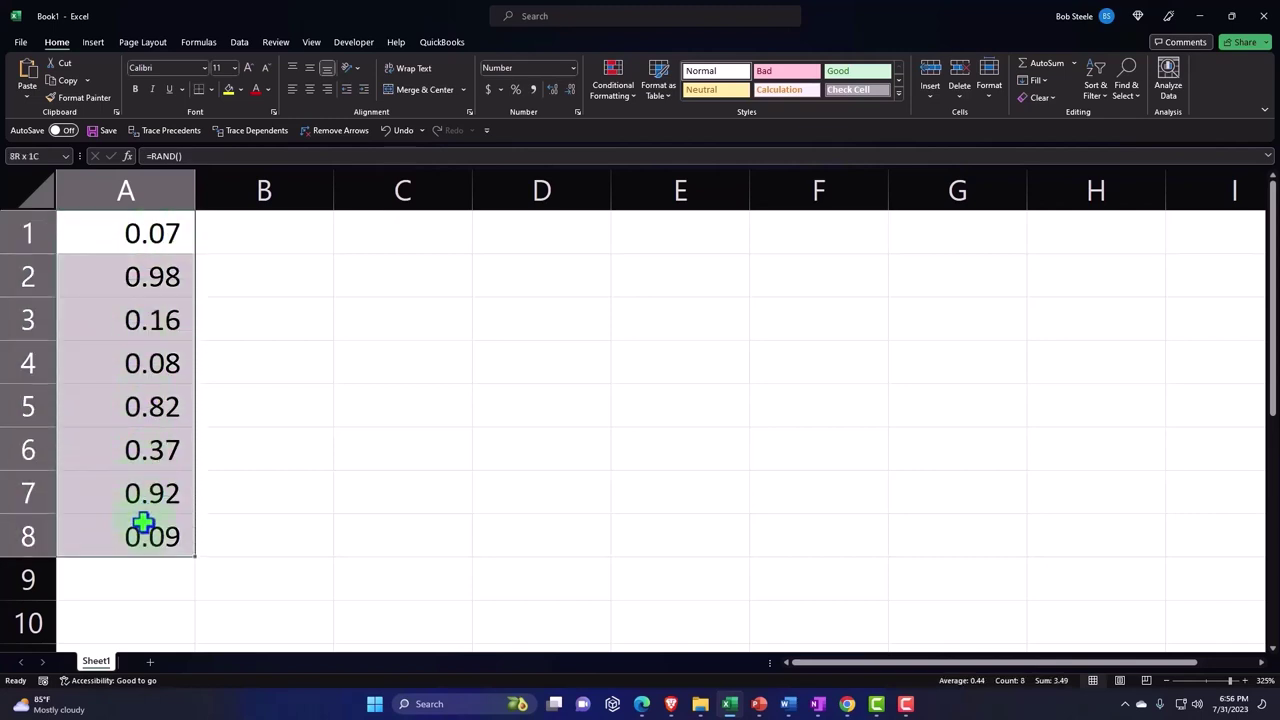
pyautogui.hotkey('ctrl', 'c')
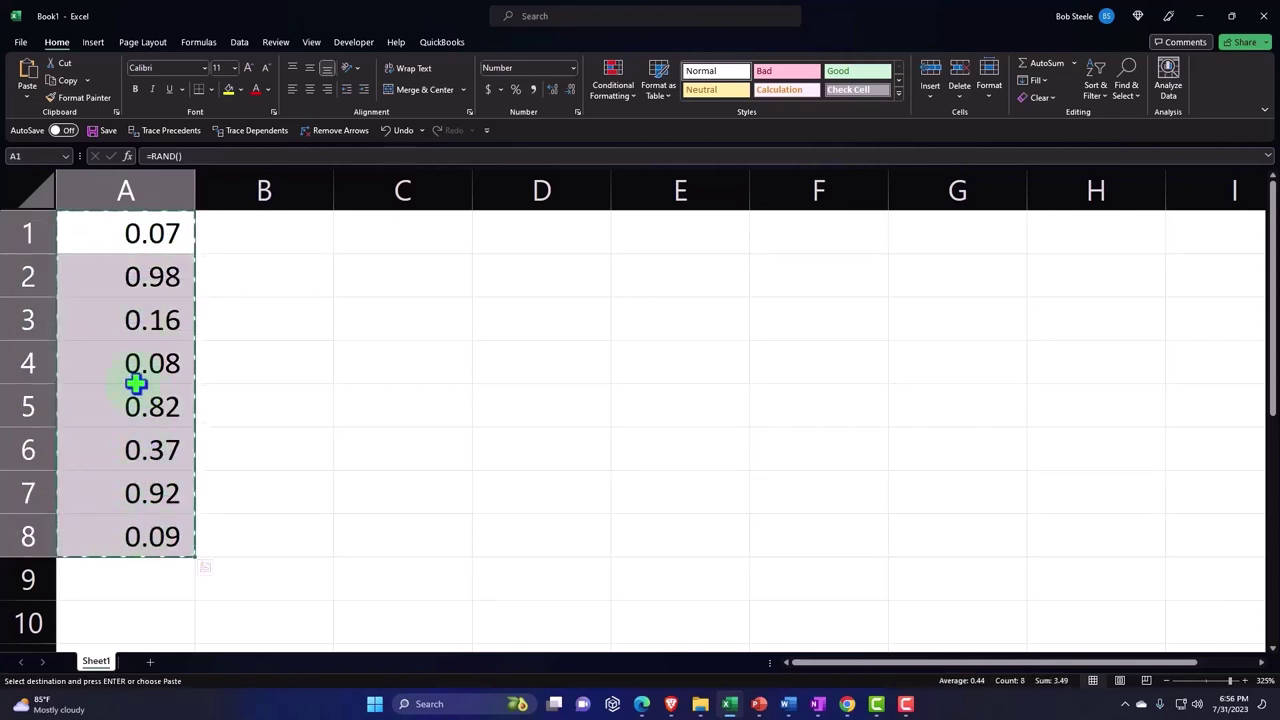
pyautogui.rightClick(128, 298)
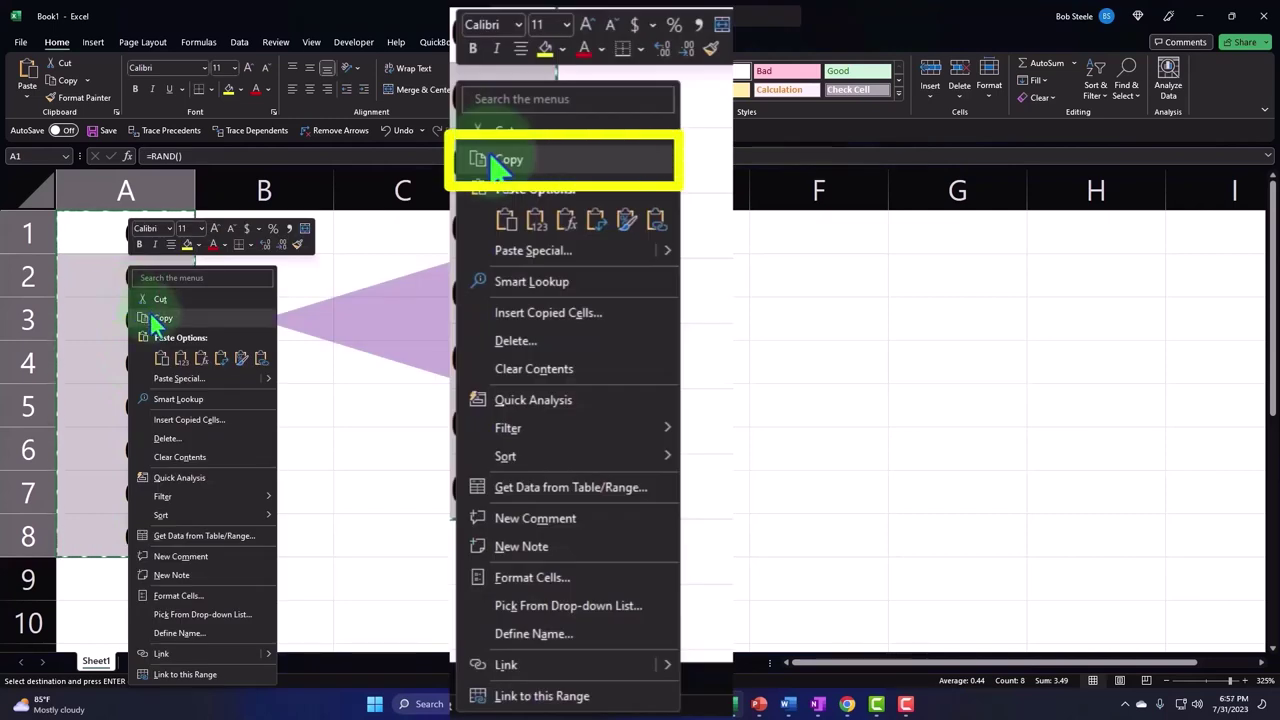
pyautogui.click(157, 320)
pyautogui.click(385, 237)
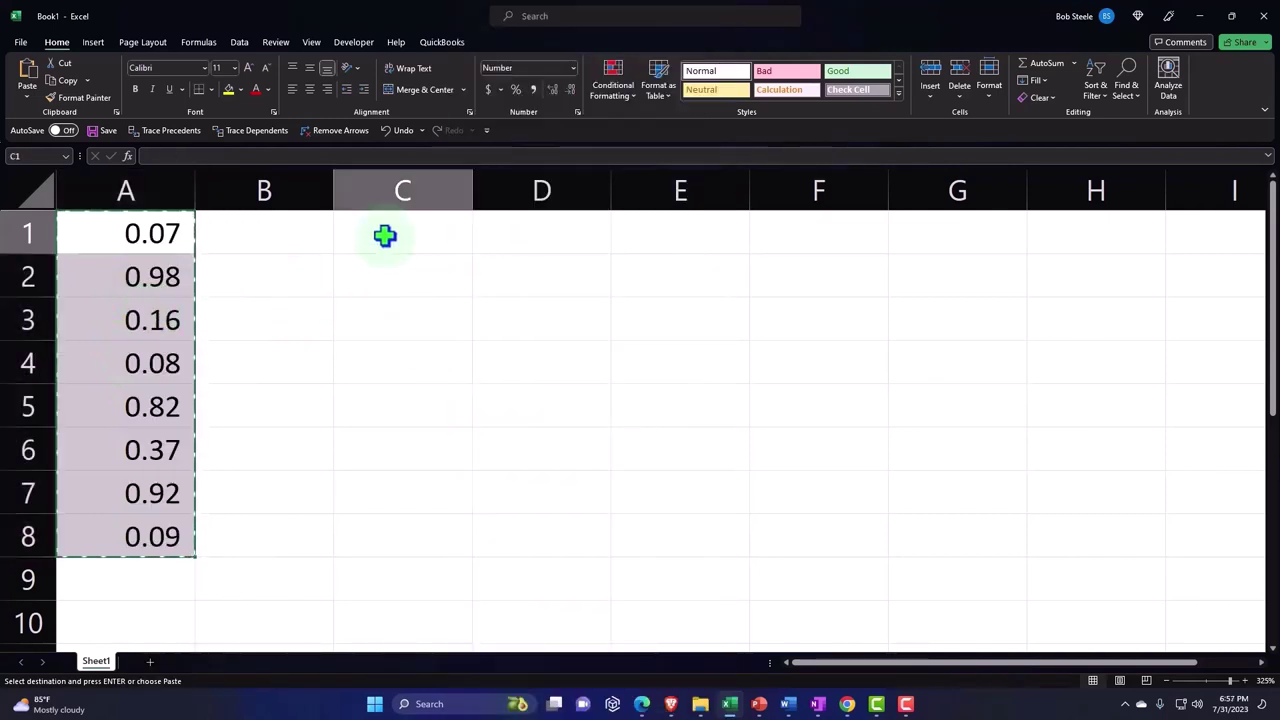
pyautogui.rightClick(385, 237)
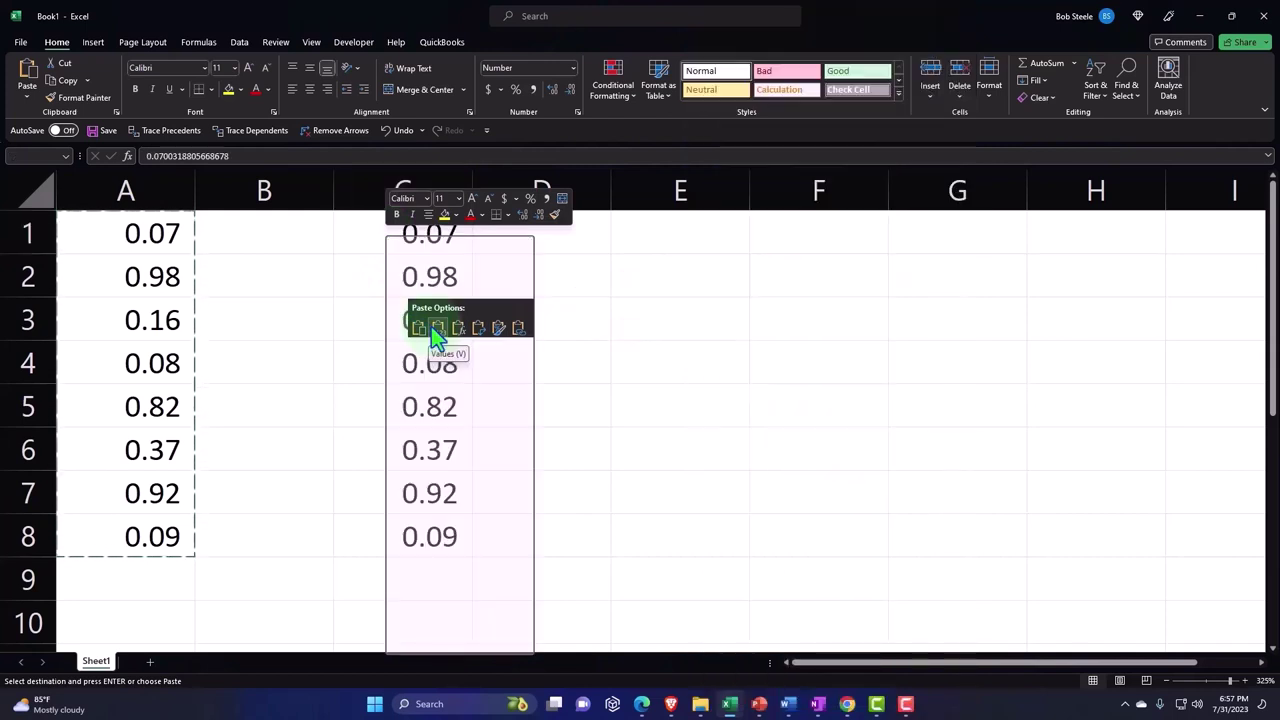
pyautogui.click(432, 329)
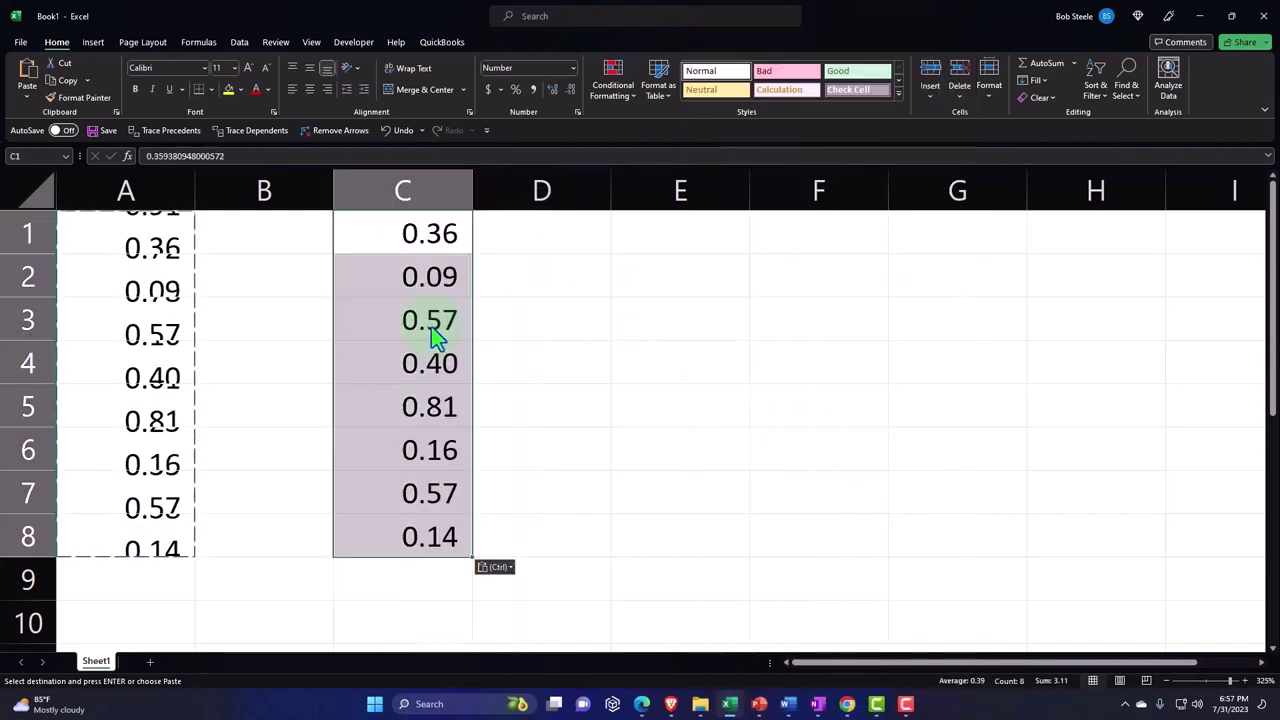
pyautogui.click(397, 232)
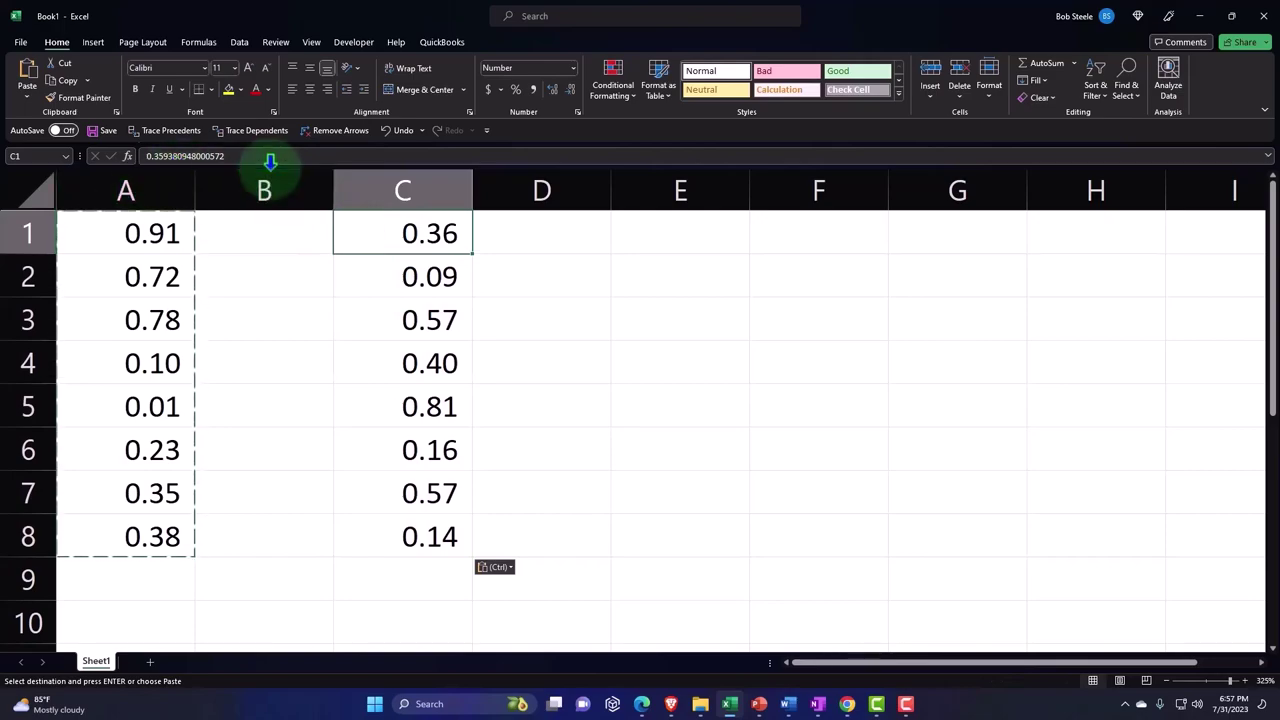
pyautogui.click(126, 236)
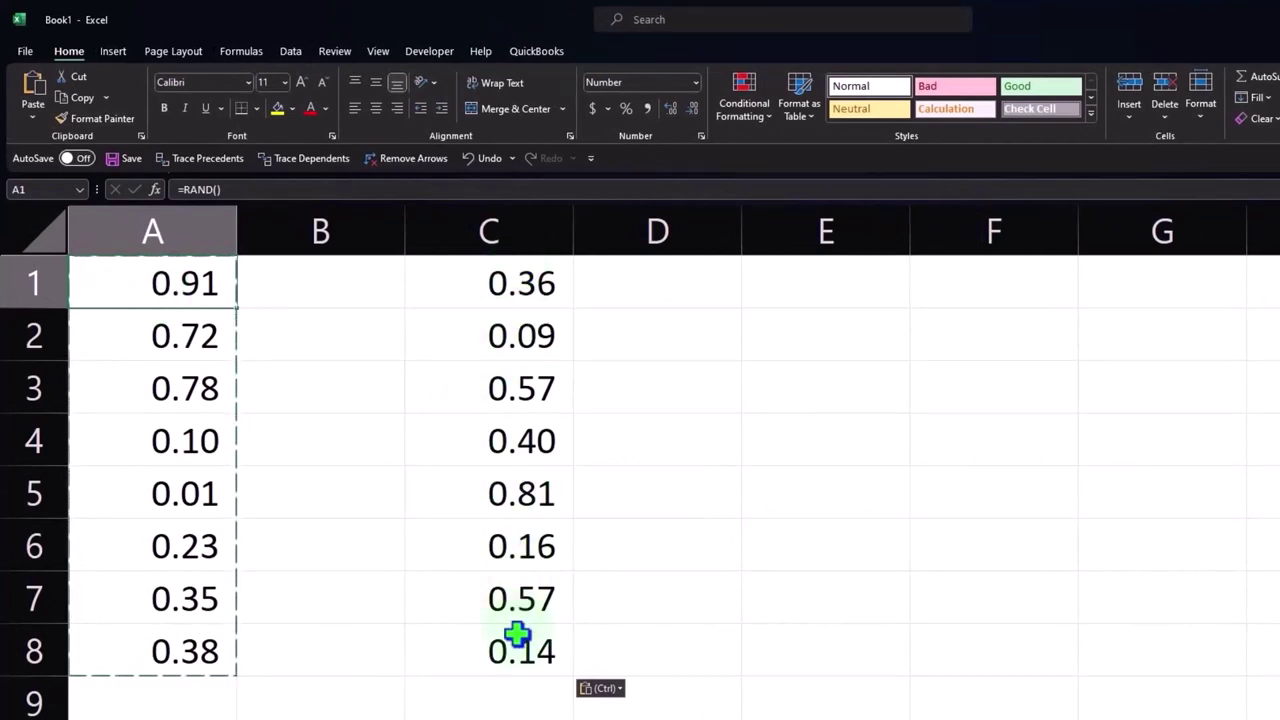
# Step: Put 100 in D1 and the formula =+C1*D1 in E1
pyautogui.click(656, 296)
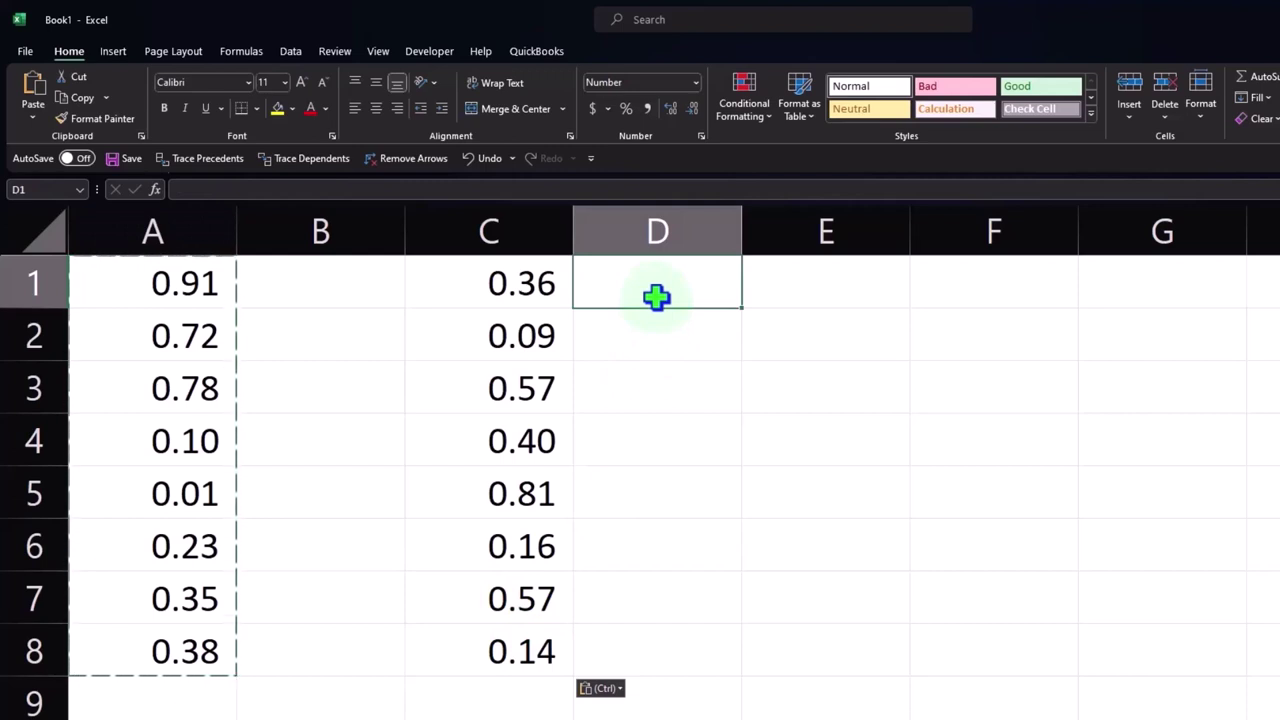
pyautogui.write('100')
pyautogui.press('Return')
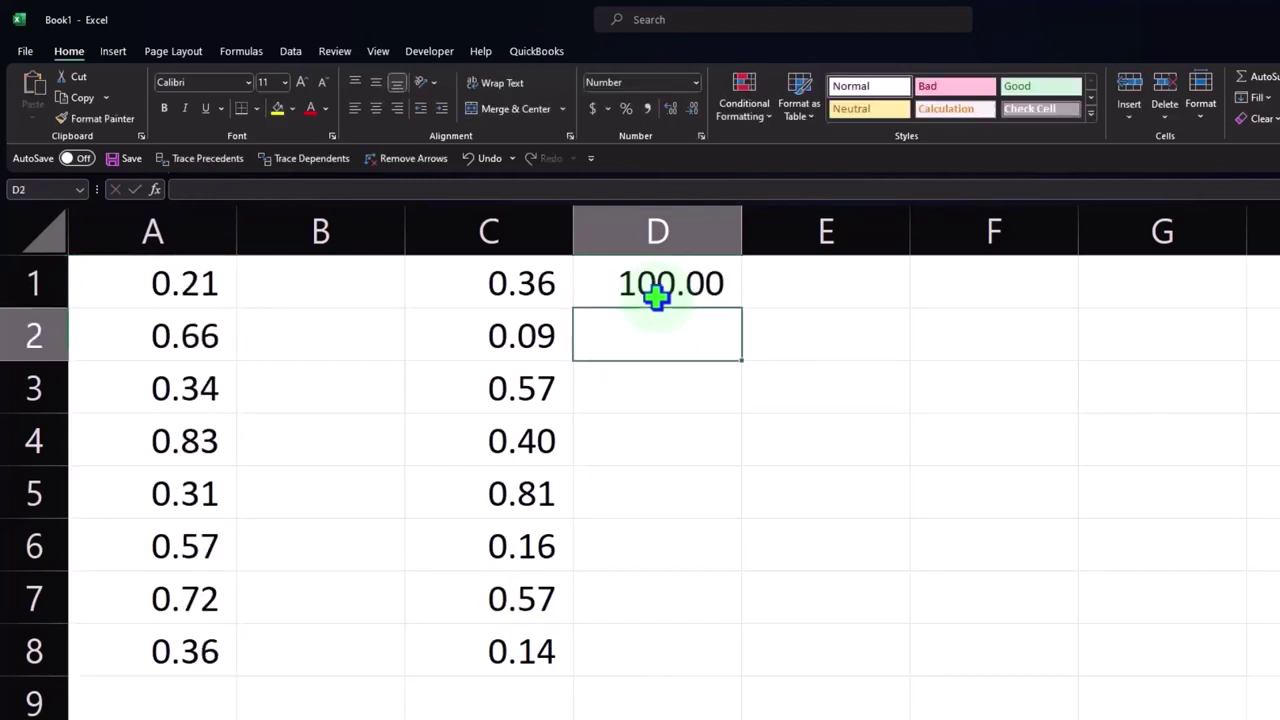
pyautogui.press('Up')
pyautogui.press('Right')
pyautogui.press('F2')
pyautogui.write('+')
pyautogui.press('Left')
pyautogui.press('Left')
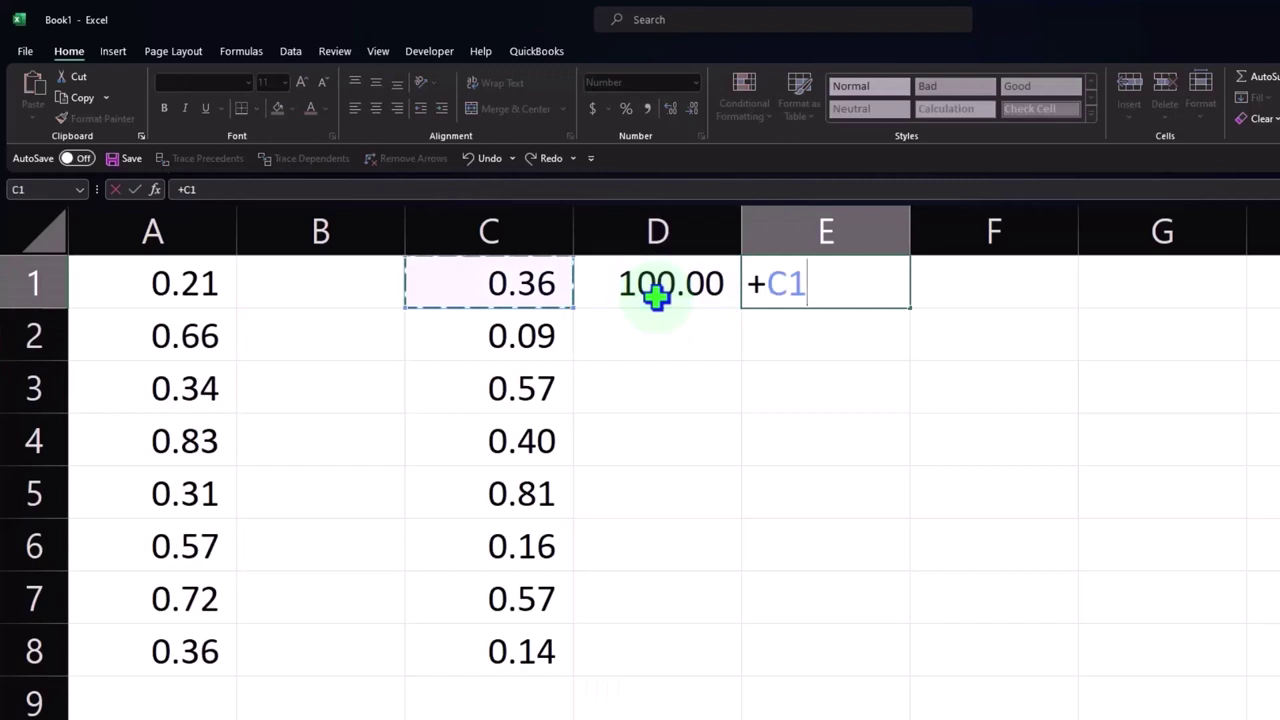
pyautogui.write('*')
pyautogui.click(656, 296)
pyautogui.press('Return')
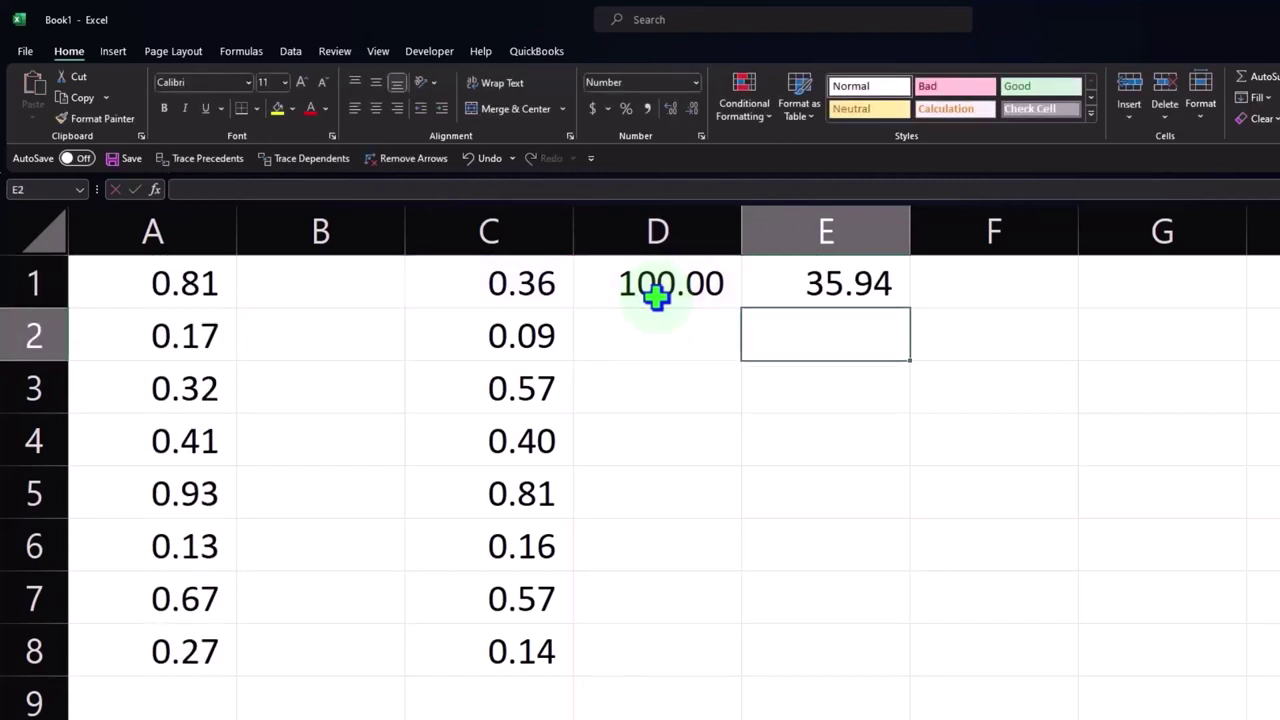
# Step: Link D2 to D1 with =+D1 and fill it down through D8
pyautogui.click(703, 334)
pyautogui.write('+')
pyautogui.press('Up')
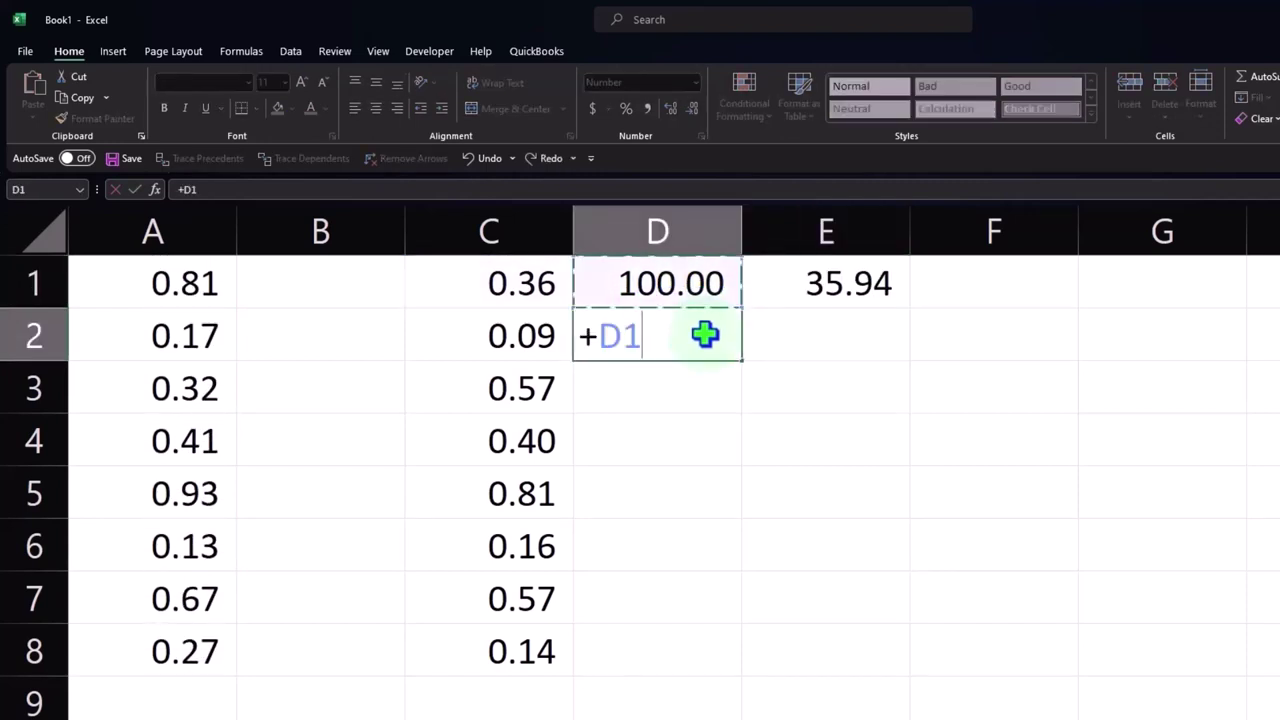
pyautogui.press('Return')
pyautogui.press('Up')
pyautogui.press('Right')
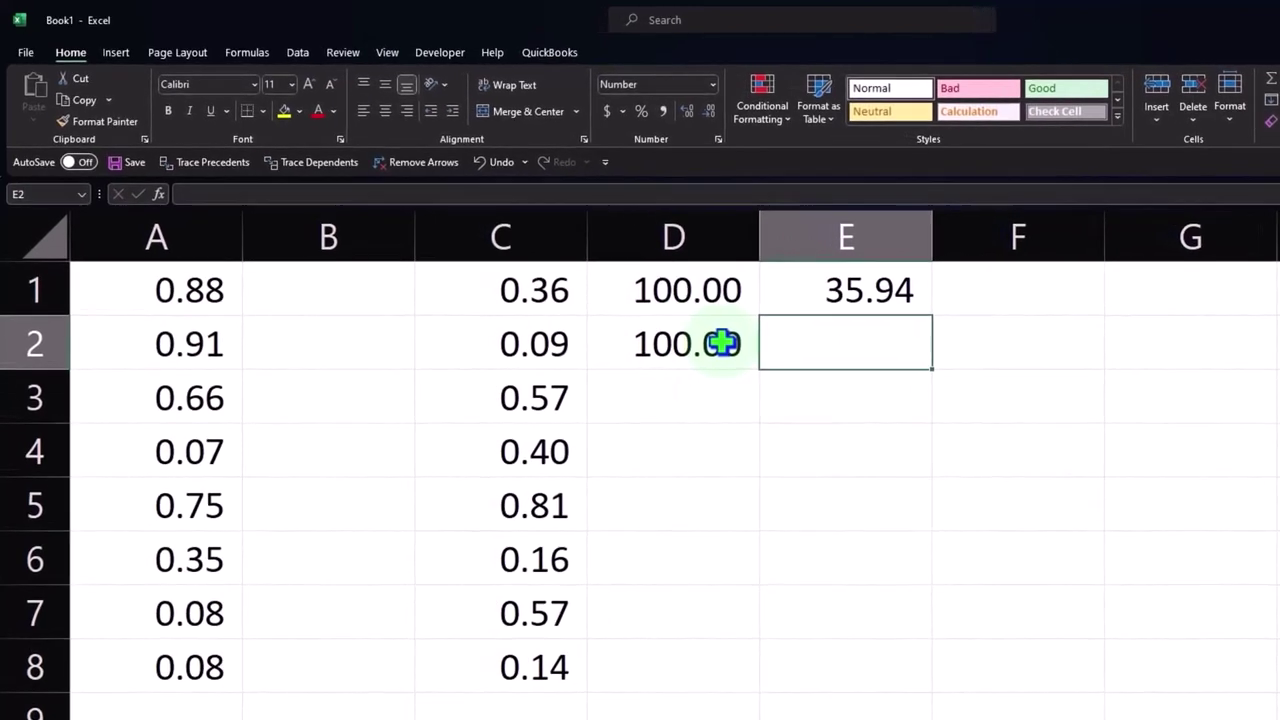
pyautogui.click(705, 335)
pyautogui.write('+')
pyautogui.press('Up')
pyautogui.press('Return')
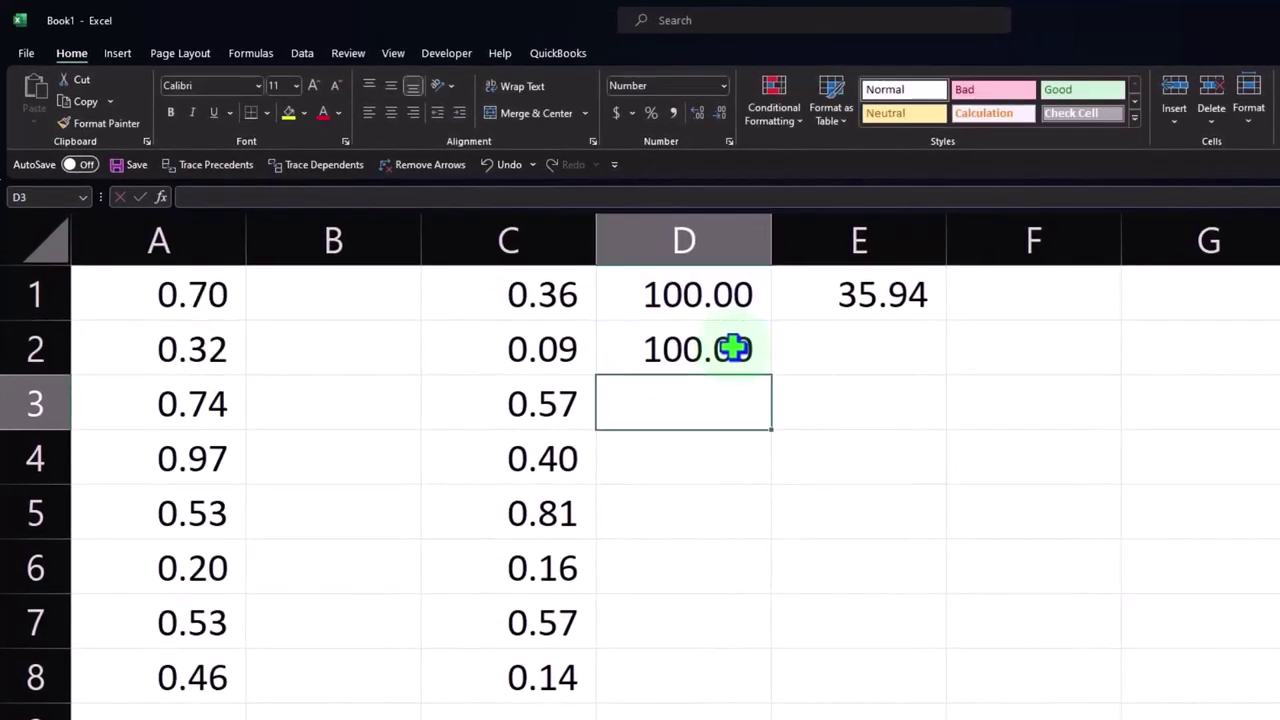
pyautogui.click(808, 347)
pyautogui.press('Up')
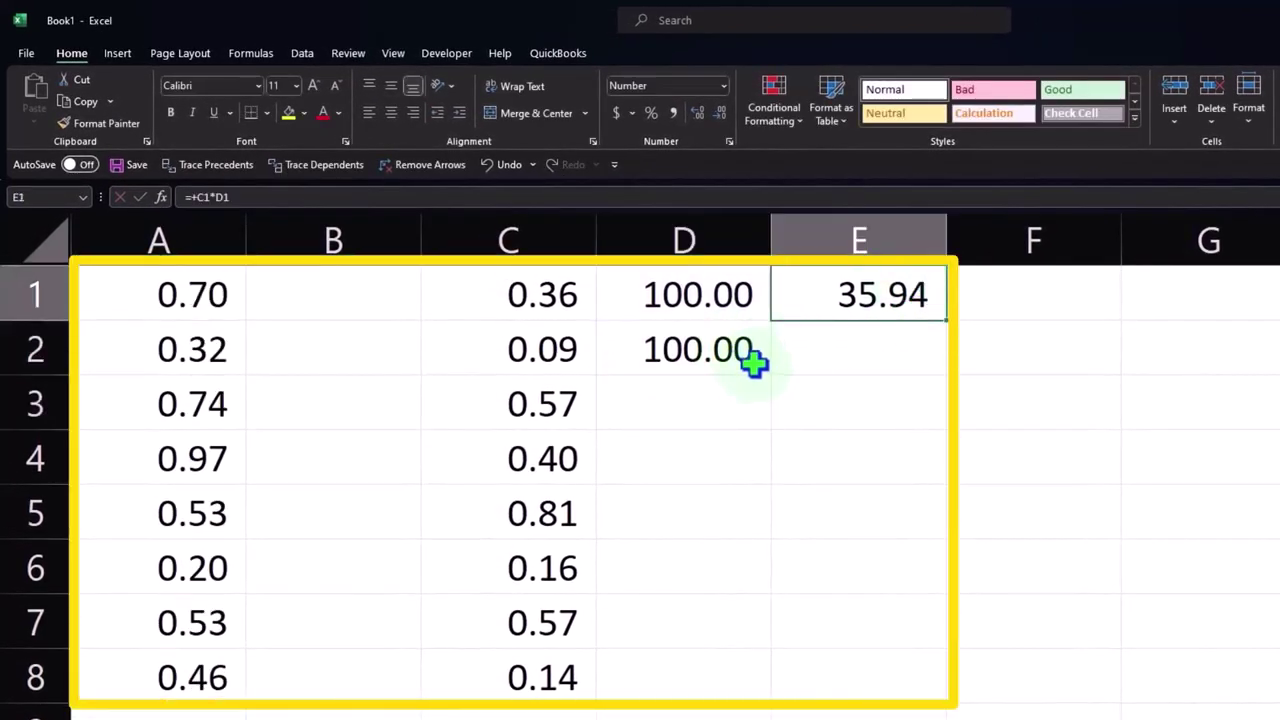
pyautogui.click(752, 362)
pyautogui.moveTo(771, 377); pyautogui.dragTo(771, 700)
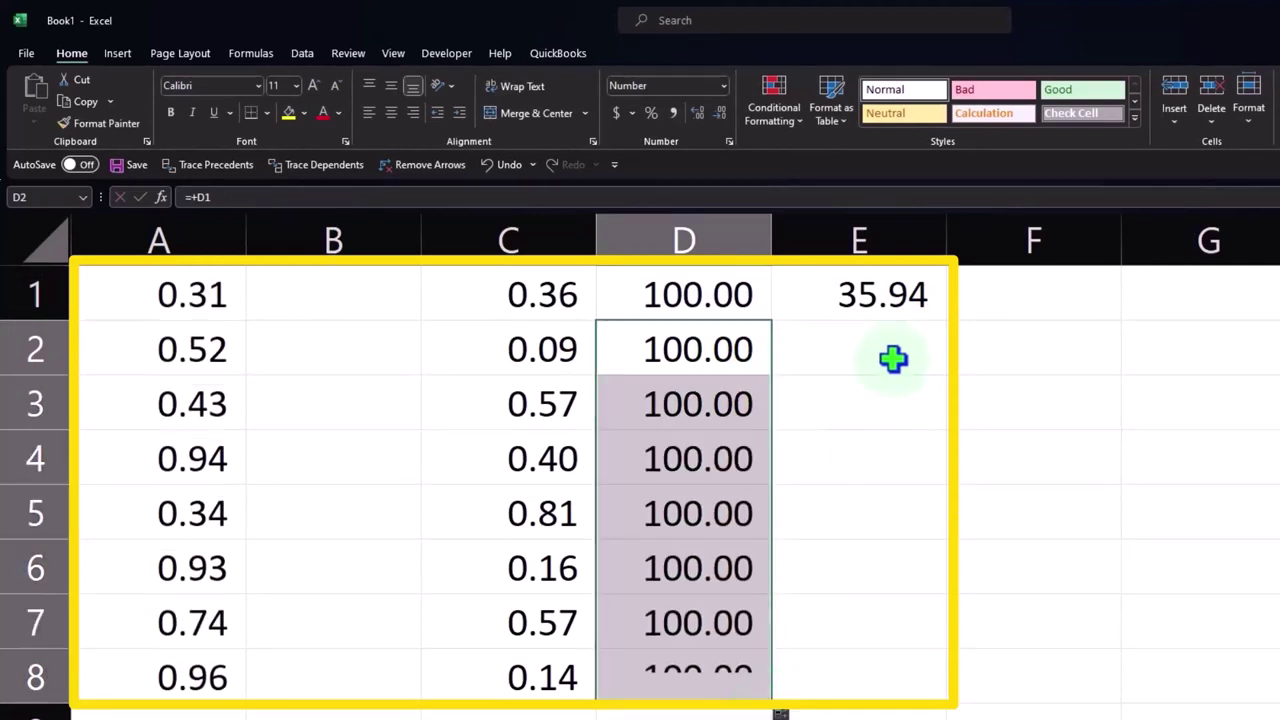
# Step: Fill the E1 product formula down to E8
pyautogui.click(910, 302)
pyautogui.moveTo(945, 320); pyautogui.dragTo(932, 686)
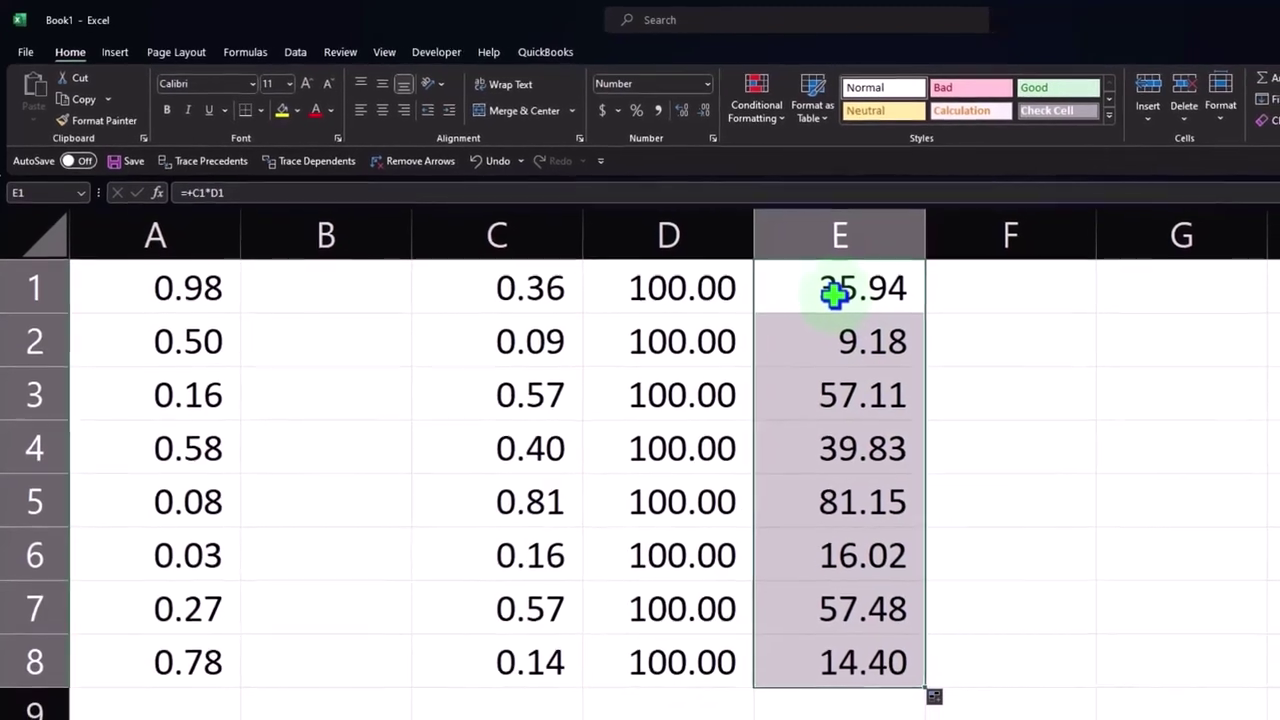
pyautogui.click(835, 292)
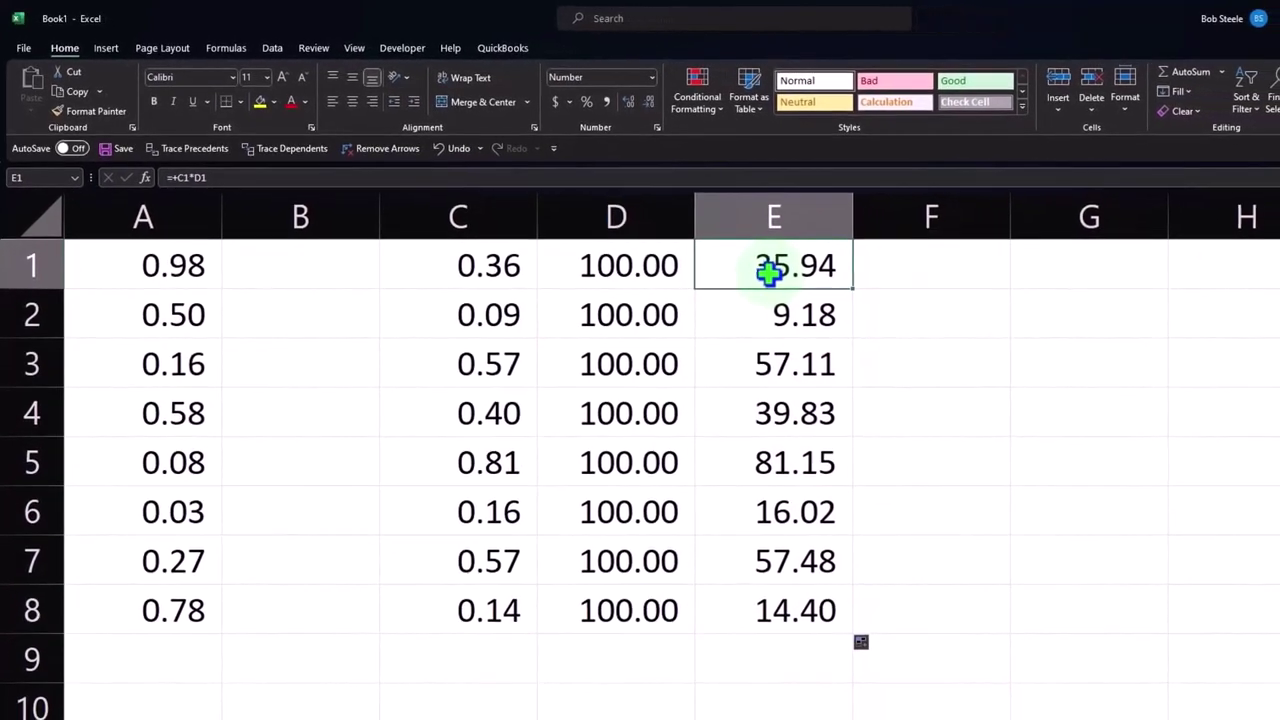
pyautogui.moveTo(768, 272); pyautogui.dragTo(765, 601)
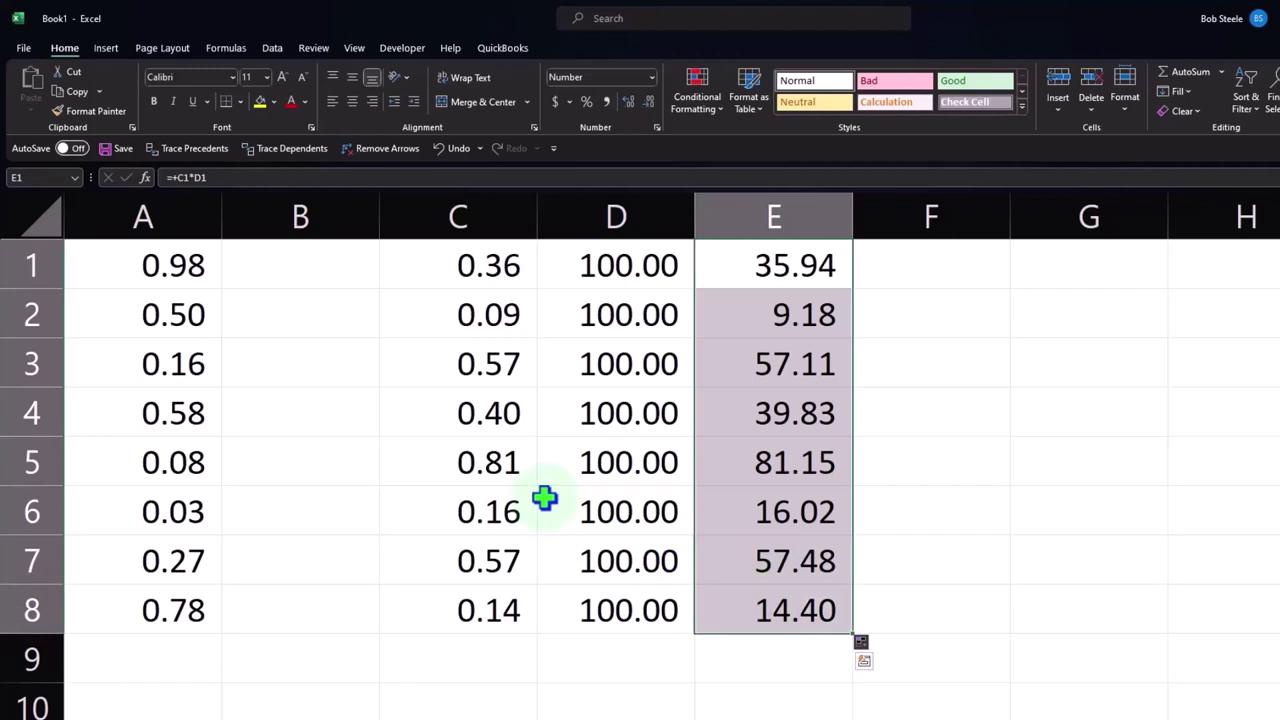
# Step: Change the D1 multiplier to 200, then to 1,000, so D1:D8 read 1,000.00
pyautogui.click(567, 277)
pyautogui.write('20')
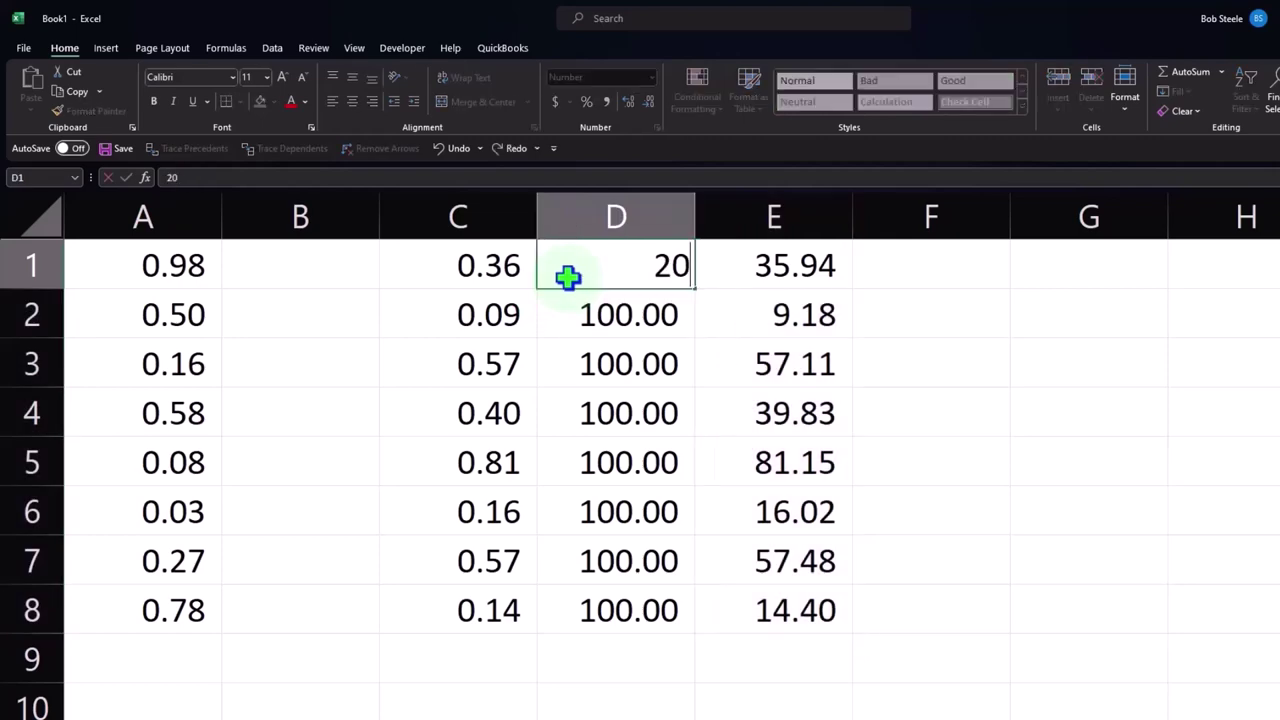
pyautogui.write('0.00')
pyautogui.press('Return')
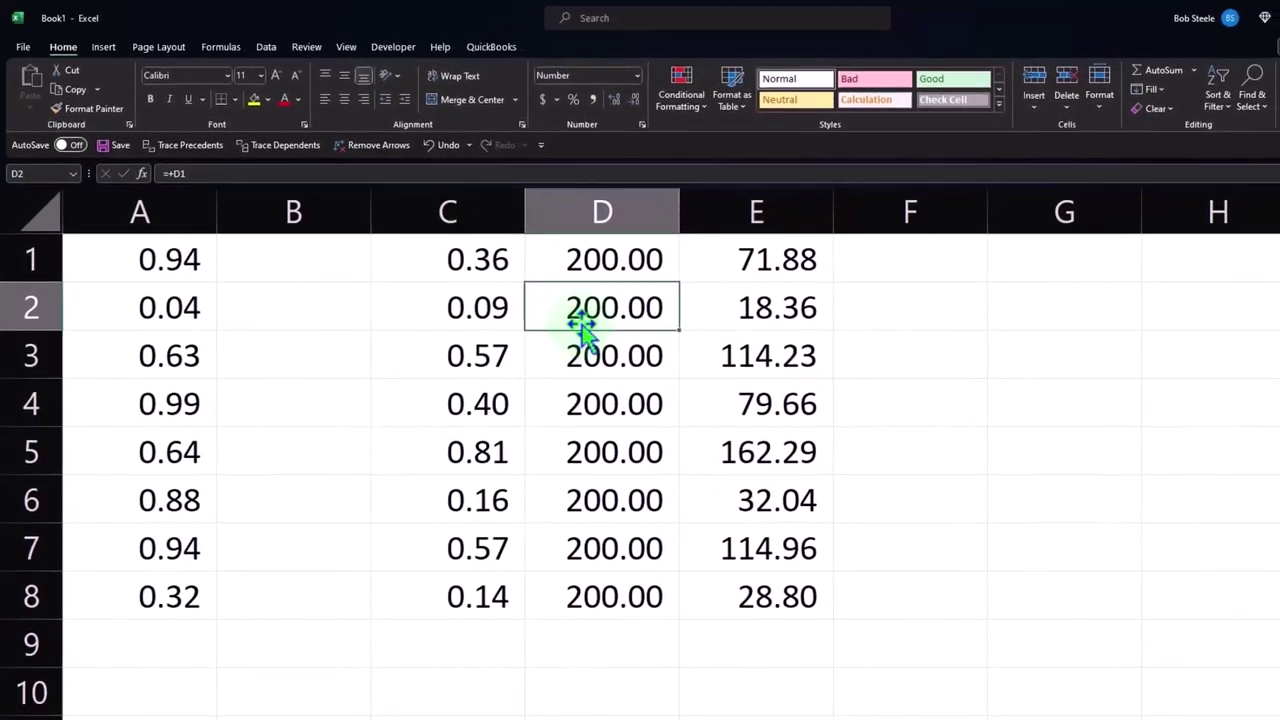
pyautogui.click(585, 258)
pyautogui.write('1,000')
pyautogui.press('Return')
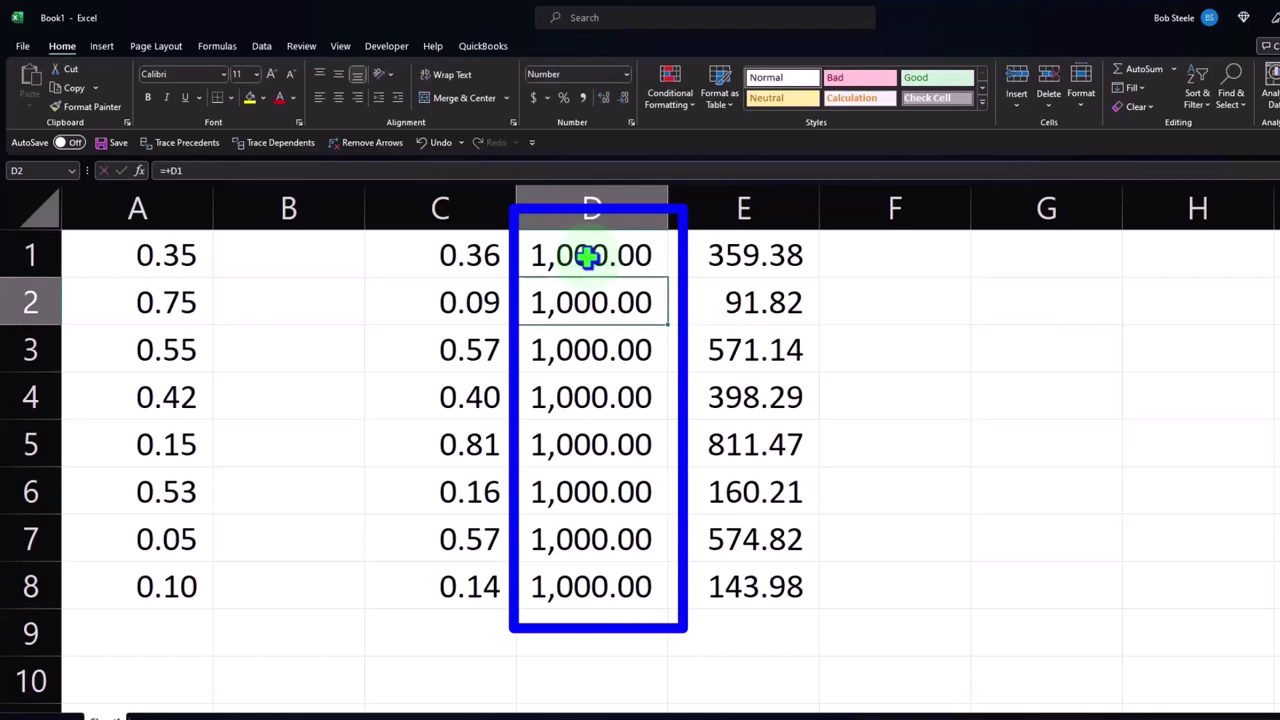
pyautogui.hotkey('ctrl', 'z')
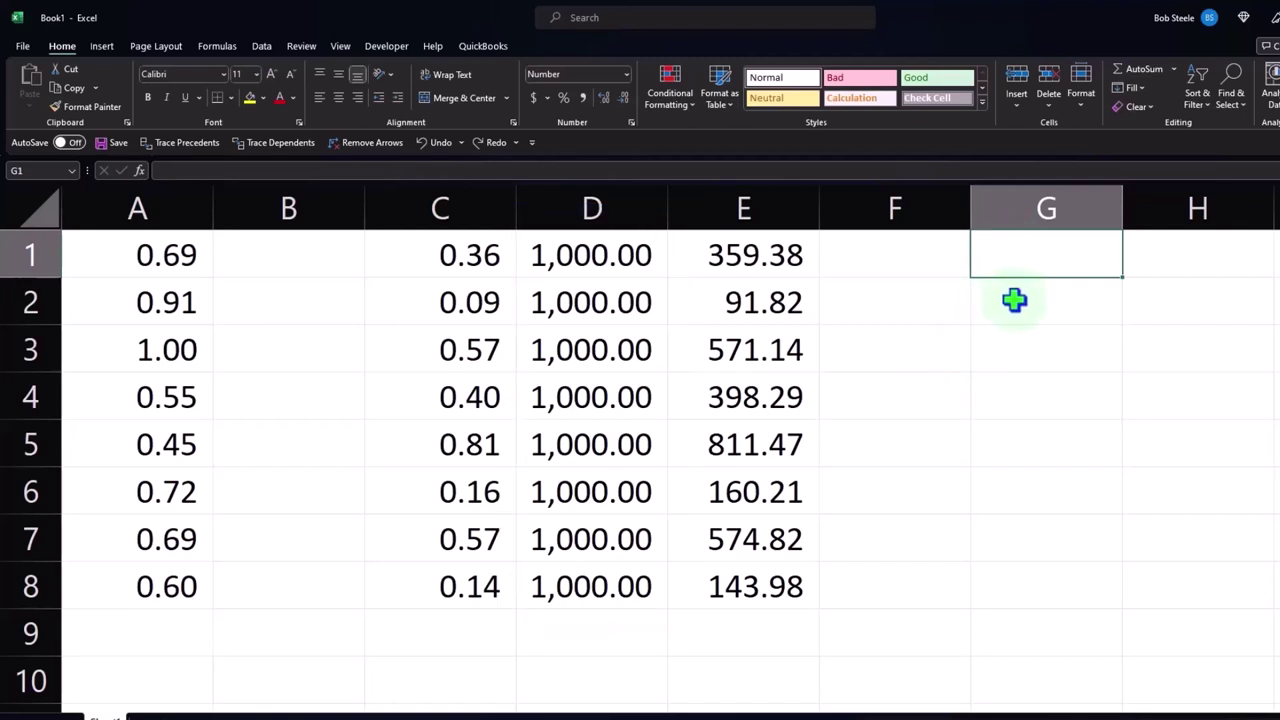
# Step: Enter =AVERAGE(E1:E8) in G1, which shows 388.89
pyautogui.write('=aver')
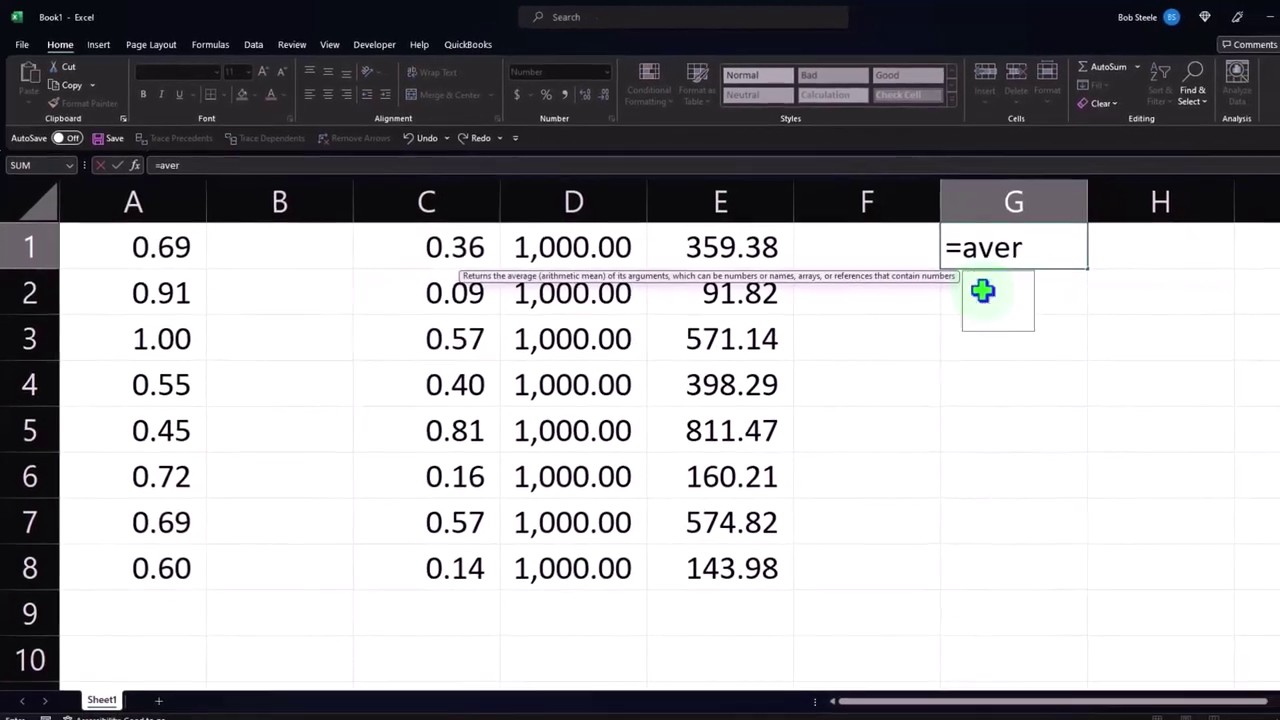
pyautogui.write('ag')
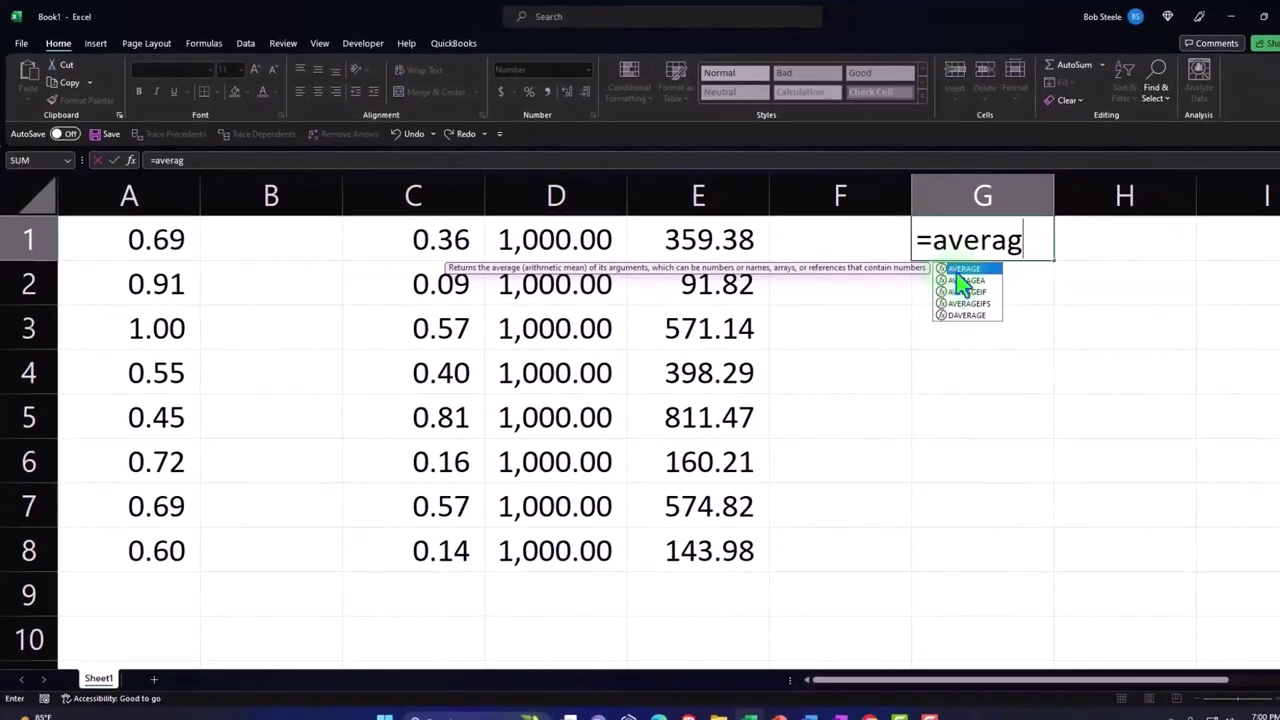
pyautogui.doubleClick(960, 271)
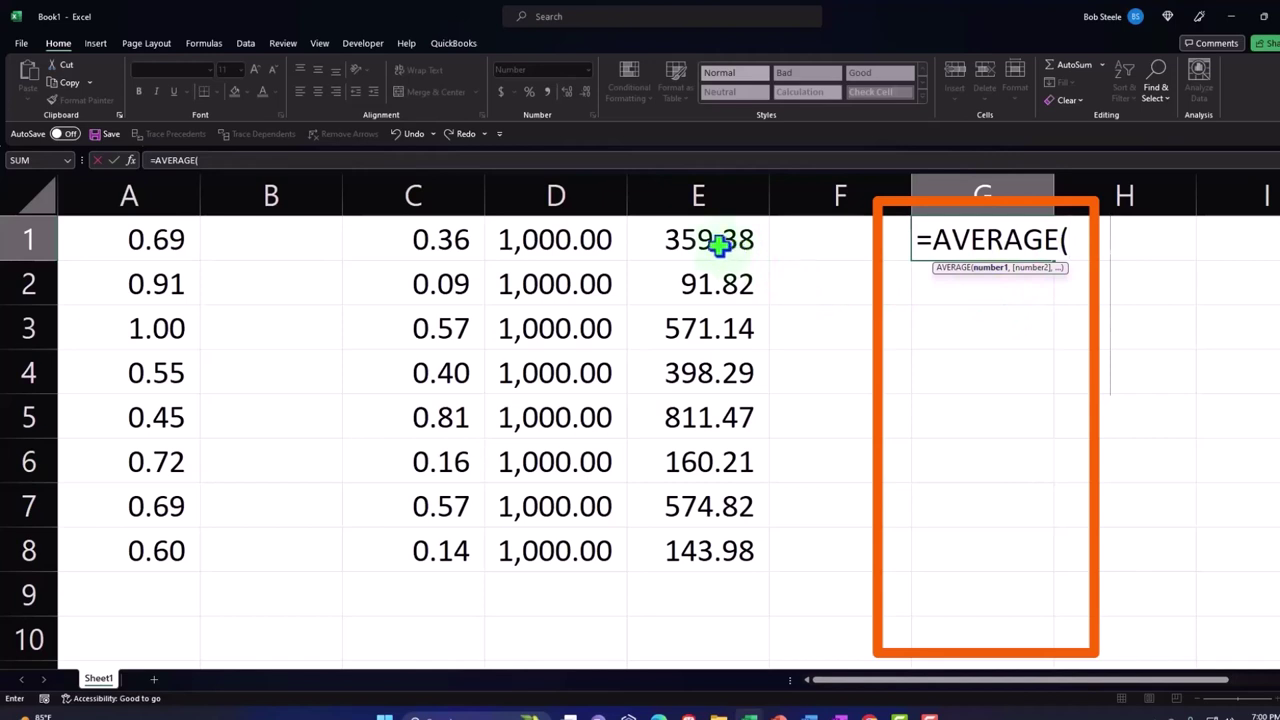
pyautogui.moveTo(718, 247); pyautogui.dragTo(708, 546)
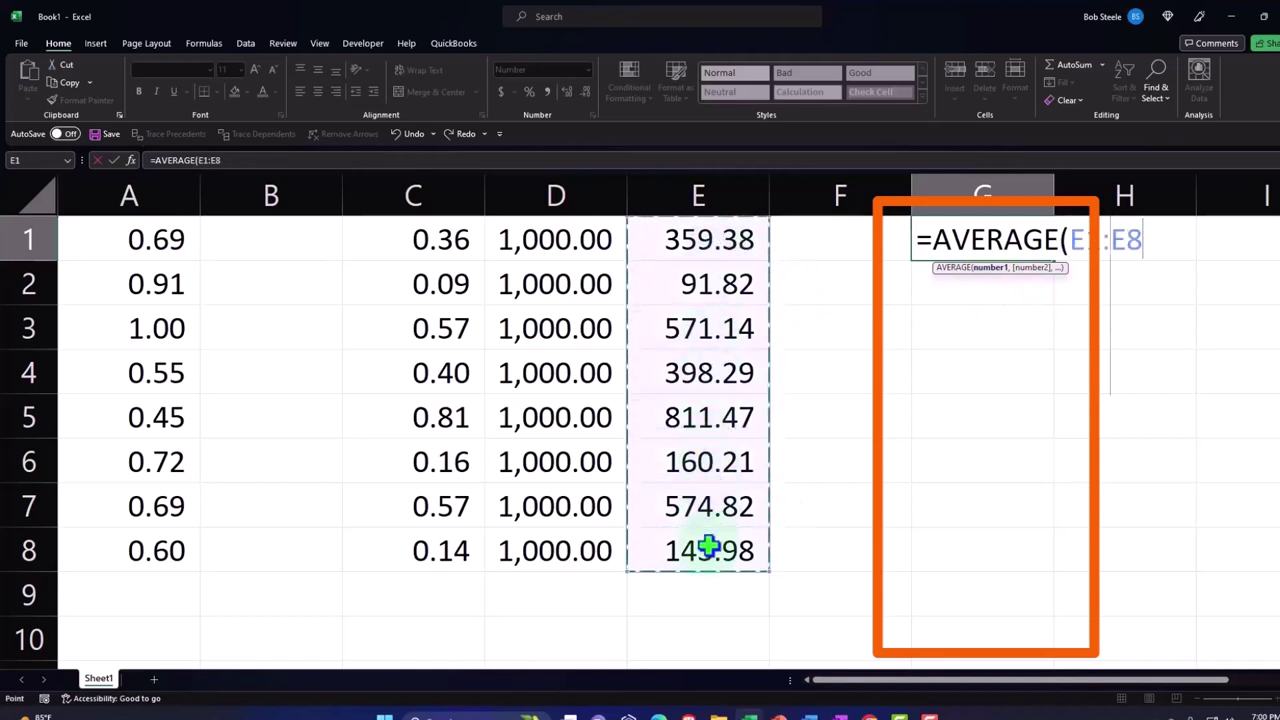
pyautogui.press('Return')
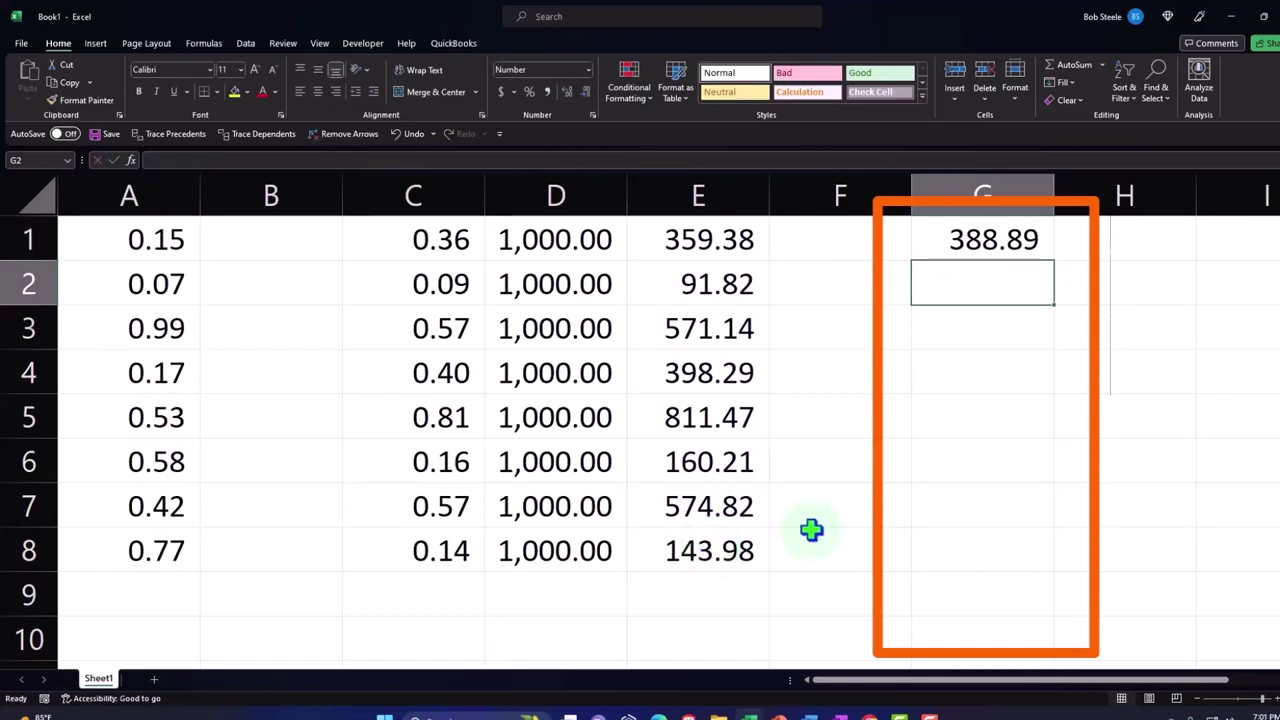
# Step: Total E1:E8 with a SUM formula in G2, giving 3,111.09
pyautogui.write('=')
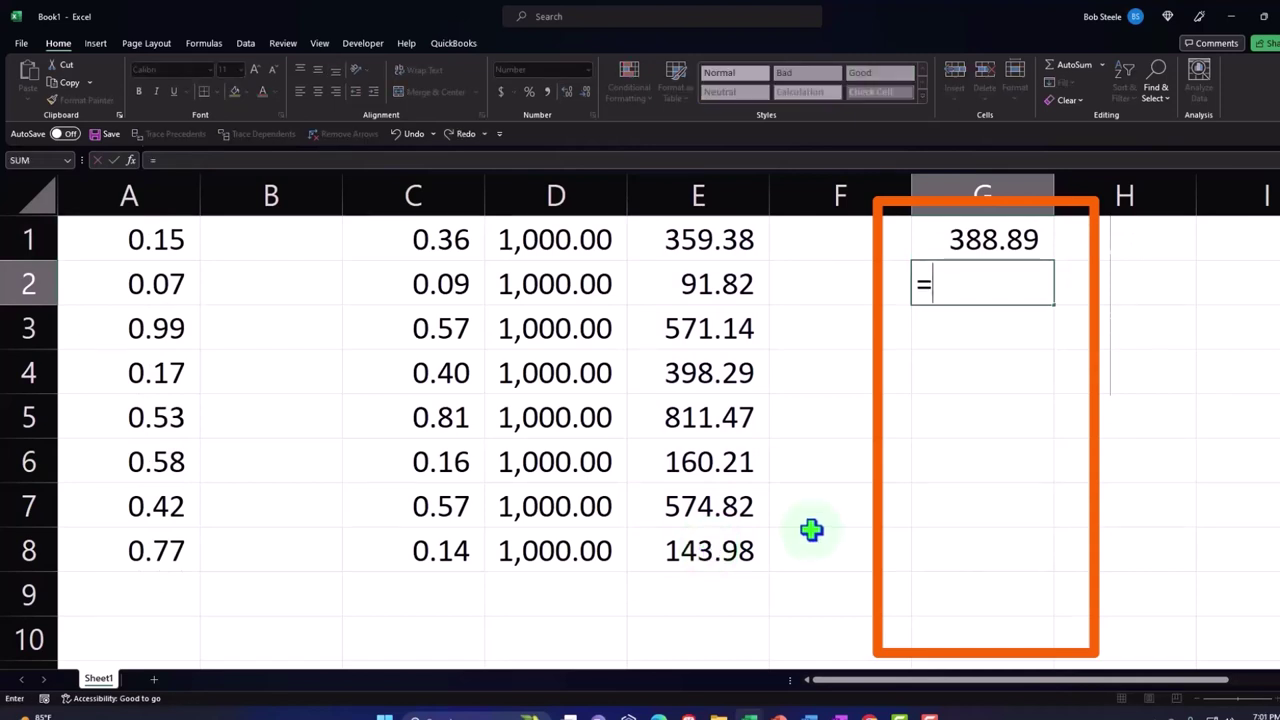
pyautogui.write('sum(')
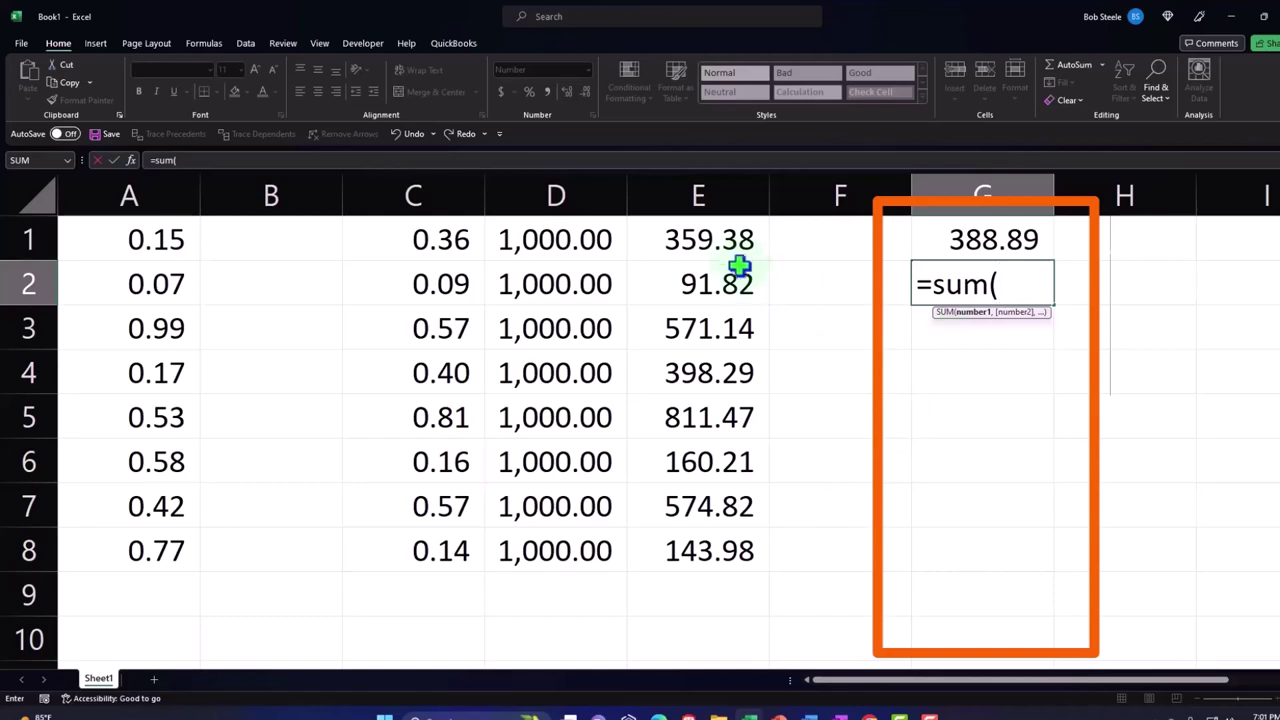
pyautogui.moveTo(720, 240)
pyautogui.mouseDown()
pyautogui.moveTo(716, 527)
pyautogui.moveTo(737, 549)
pyautogui.mouseUp()
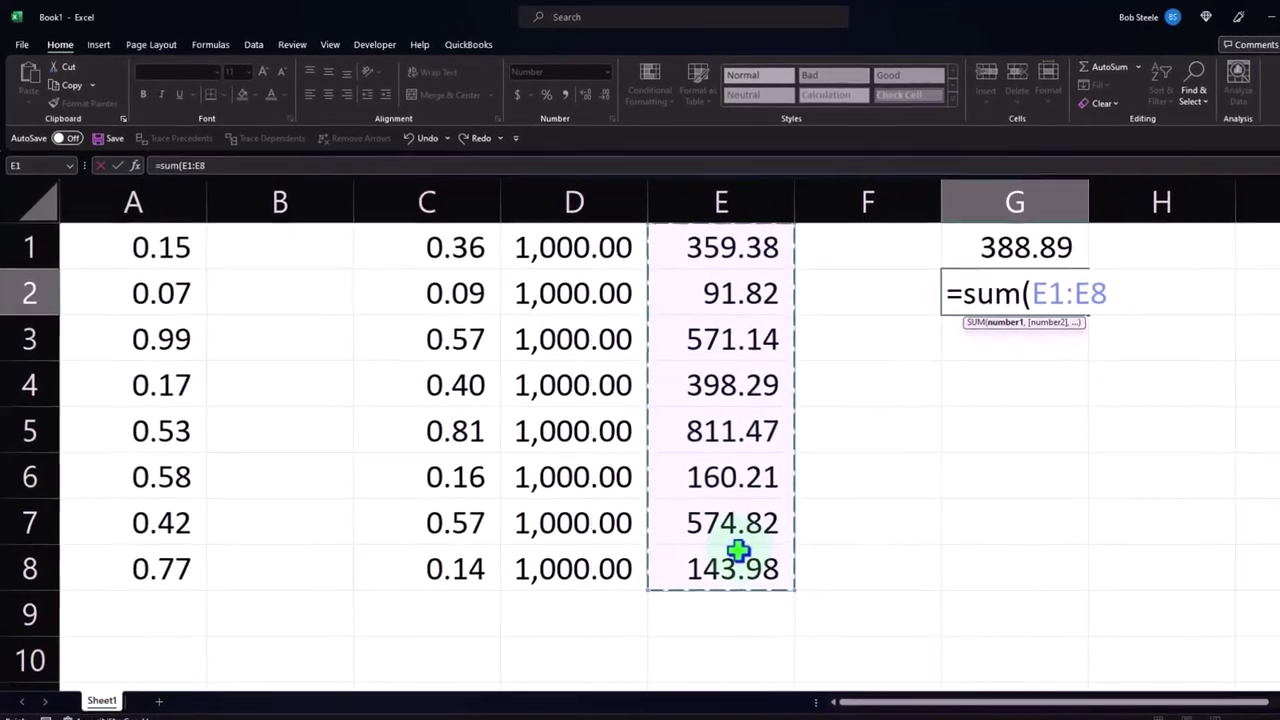
pyautogui.press('Return')
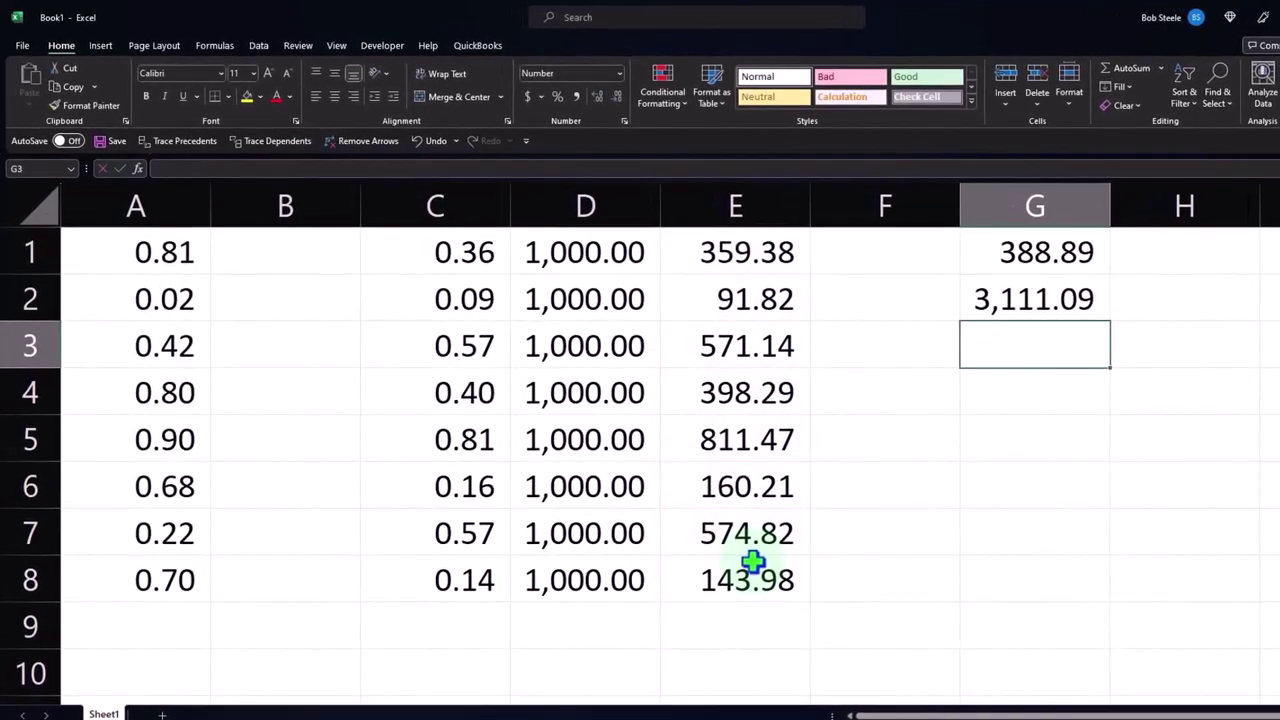
# Step: Enter =COUNT(E1:E8) in G3, showing 8.00
pyautogui.write('=')
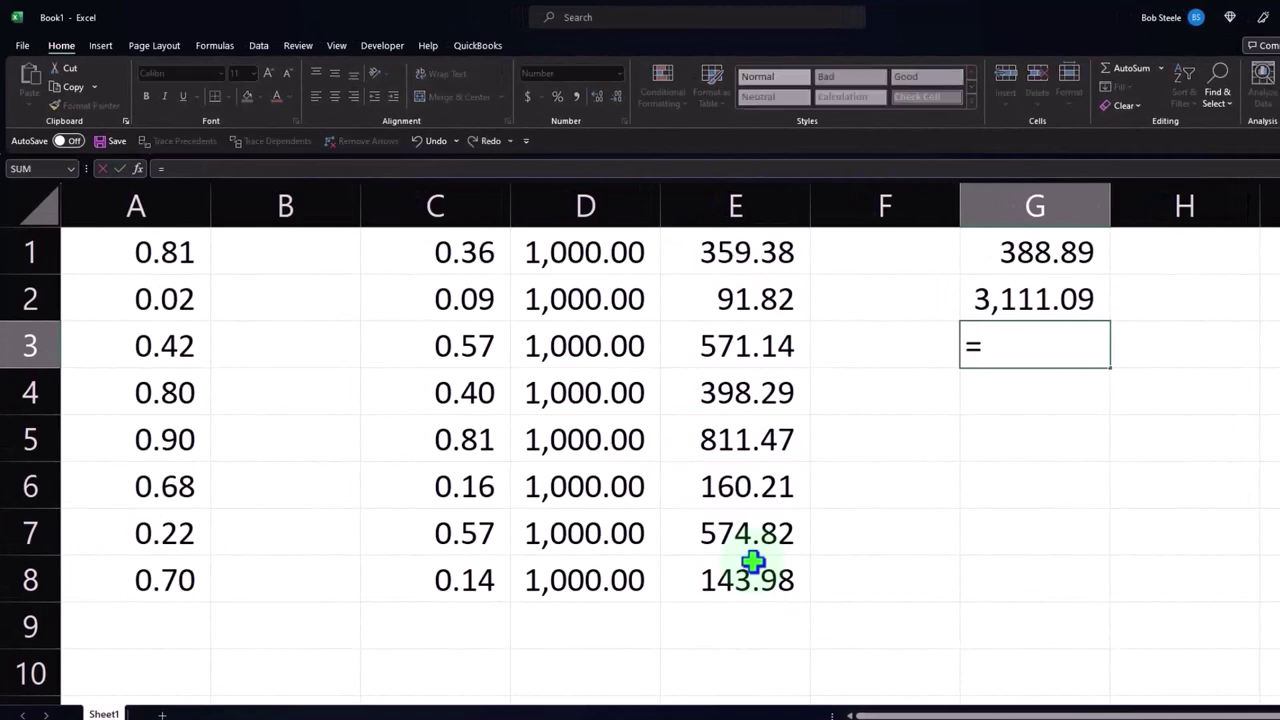
pyautogui.write('count')
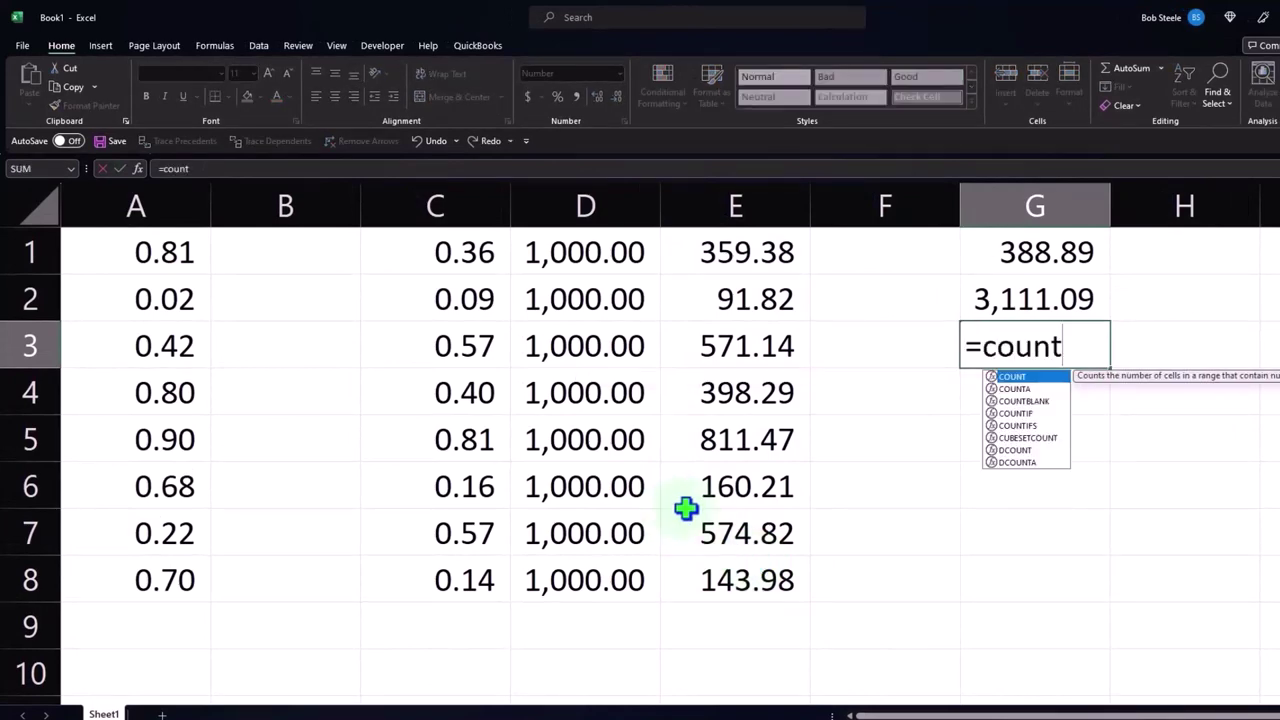
pyautogui.doubleClick(1006, 379)
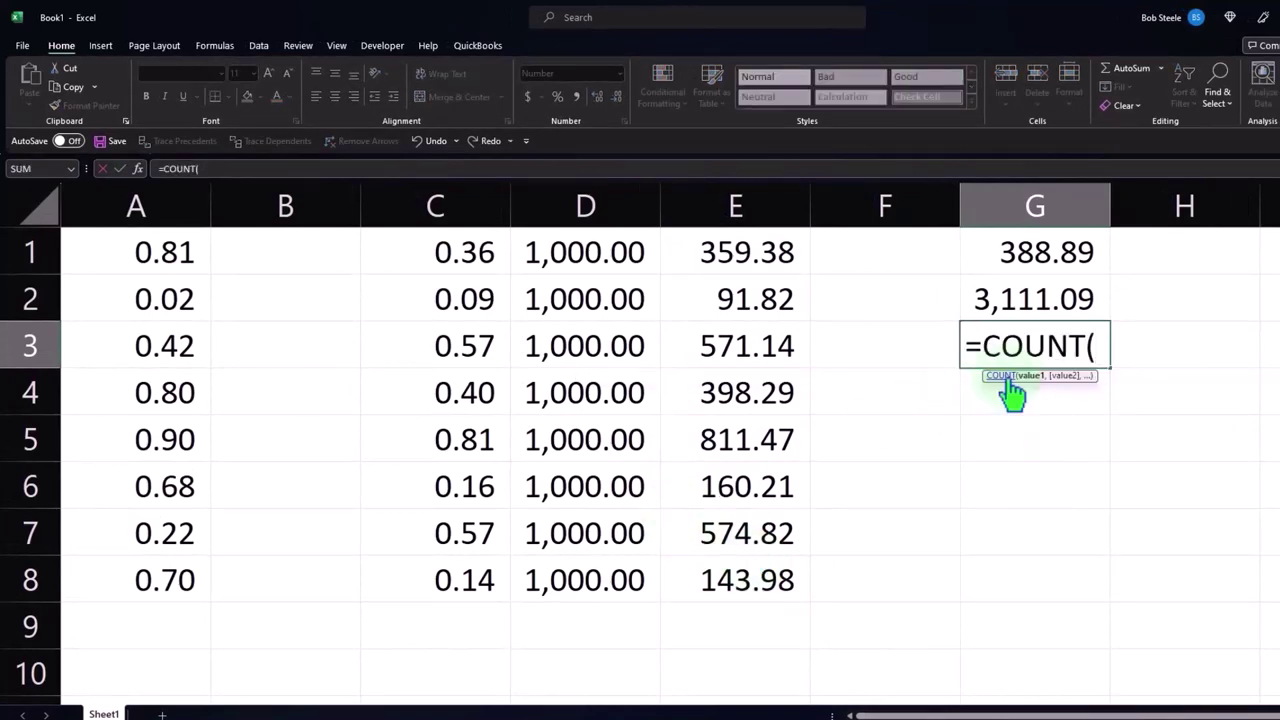
pyautogui.moveTo(757, 256); pyautogui.dragTo(752, 577)
pyautogui.press('Return')
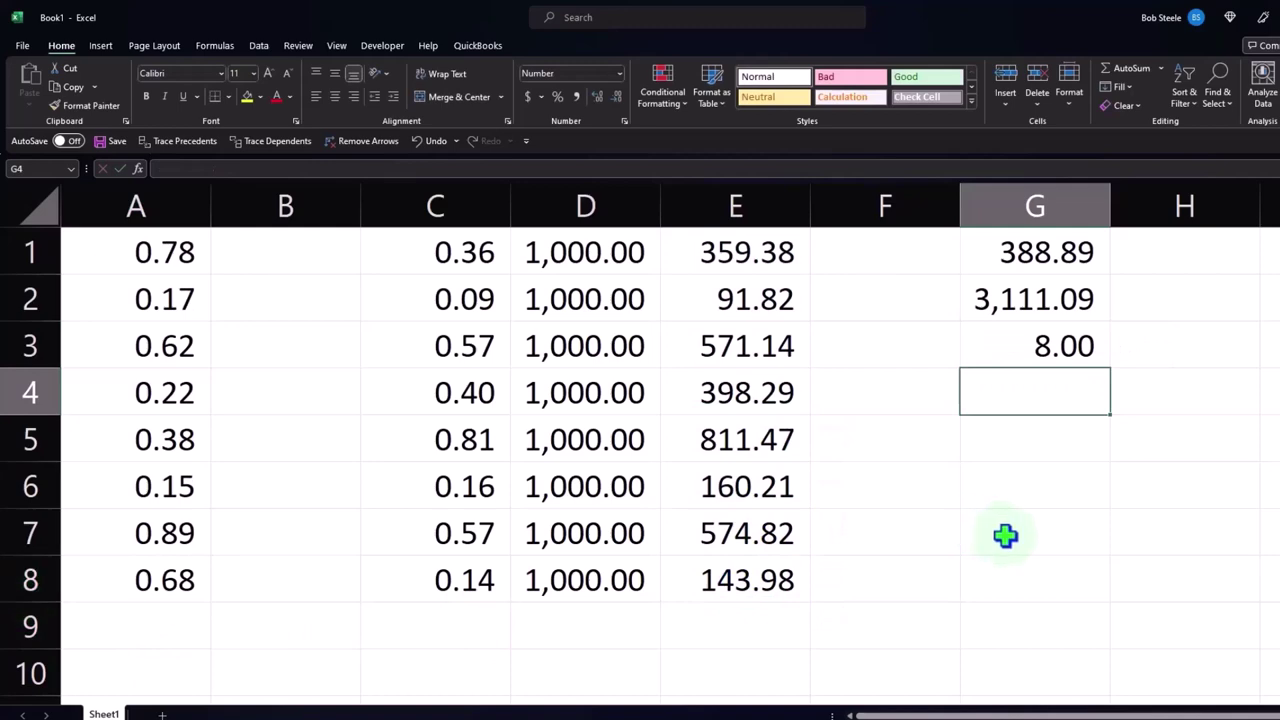
# Step: Enter =G2/G3 in G4, giving 388.89 to match the AVERAGE result
pyautogui.write('=')
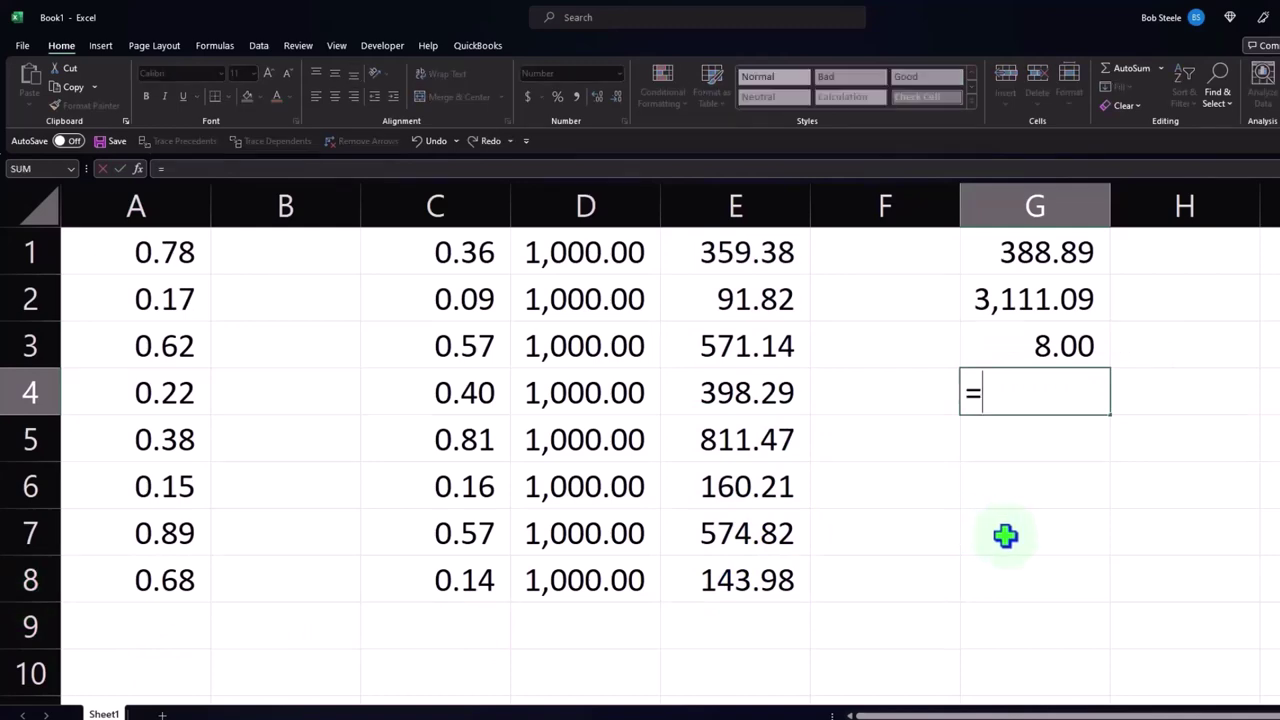
pyautogui.press('Up')
pyautogui.press('Up')
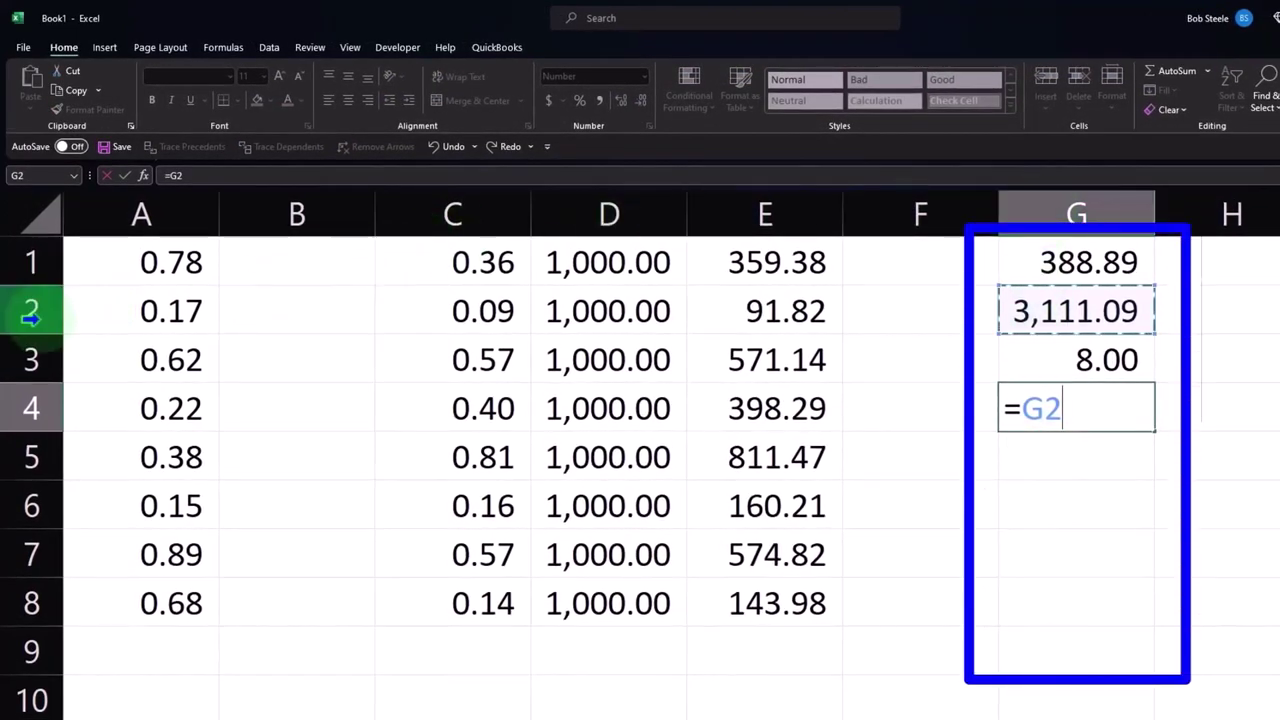
pyautogui.write('/')
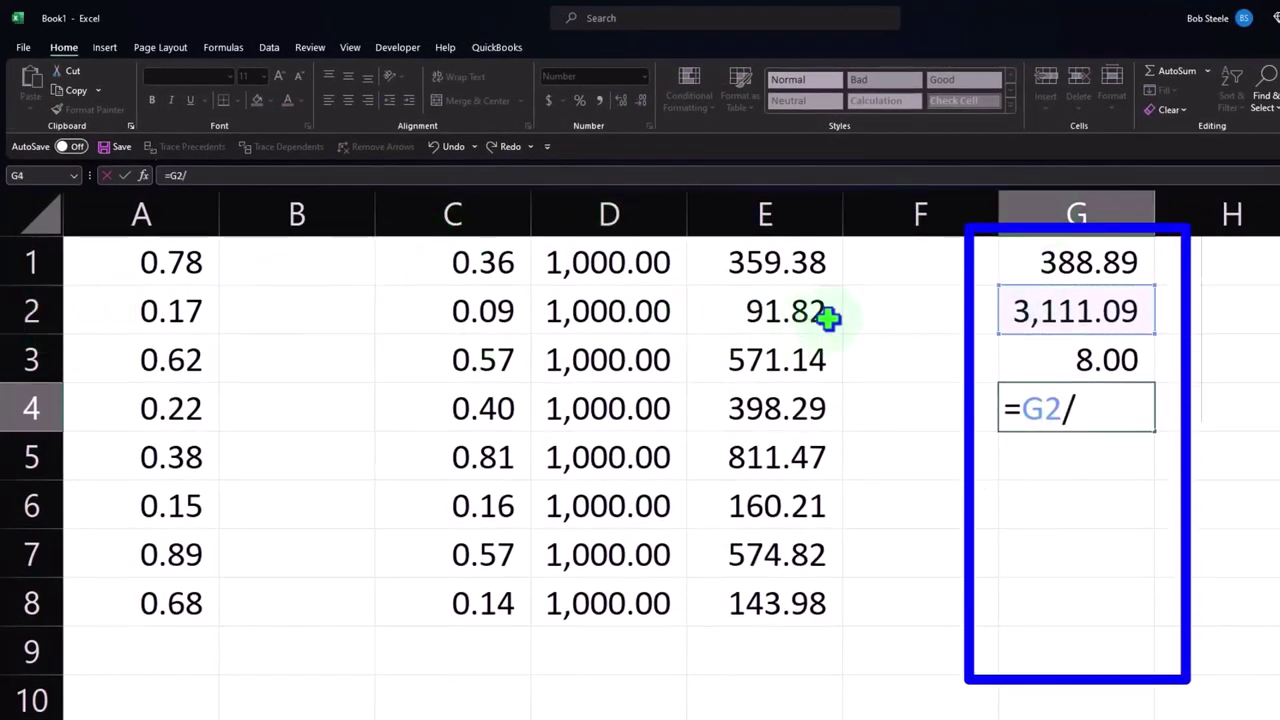
pyautogui.click(1092, 362)
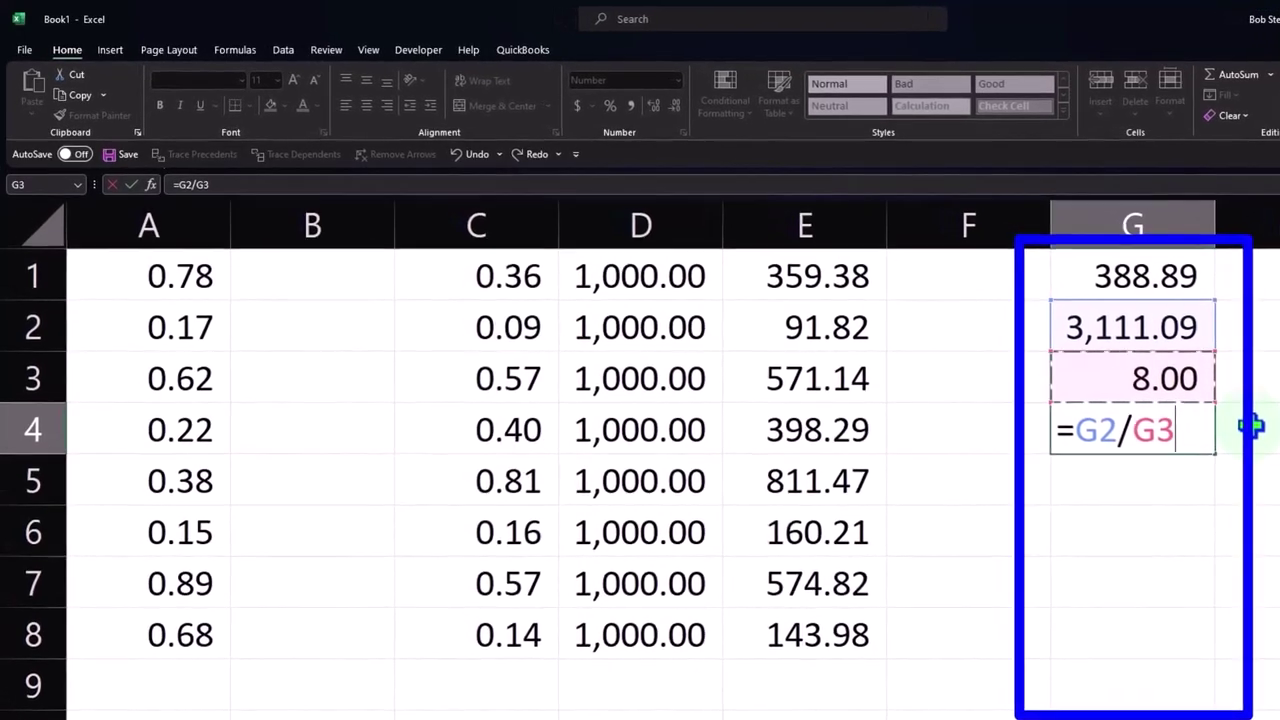
pyautogui.press('Return')
pyautogui.click(1155, 430)
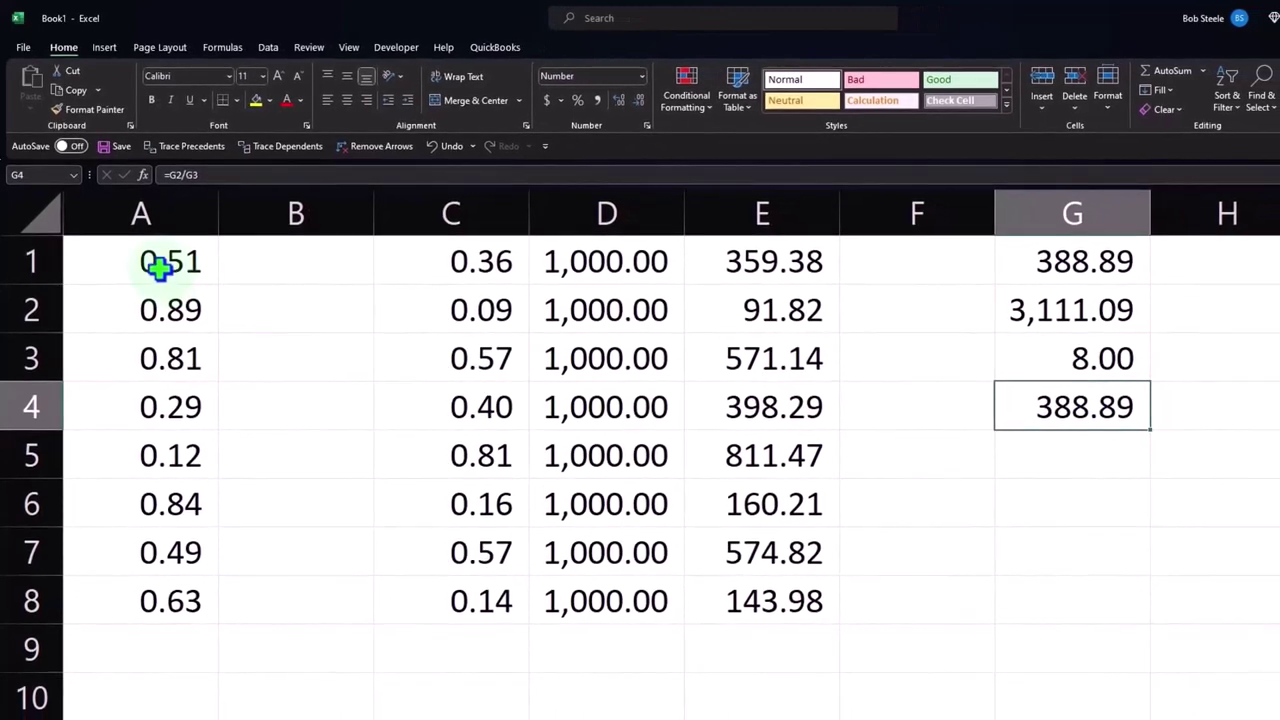
# Step: Select the A1:G8 data block and delete all its values and formulas
pyautogui.moveTo(160, 258)
pyautogui.mouseDown()
pyautogui.moveTo(515, 406)
pyautogui.moveTo(905, 600)
pyautogui.mouseUp()
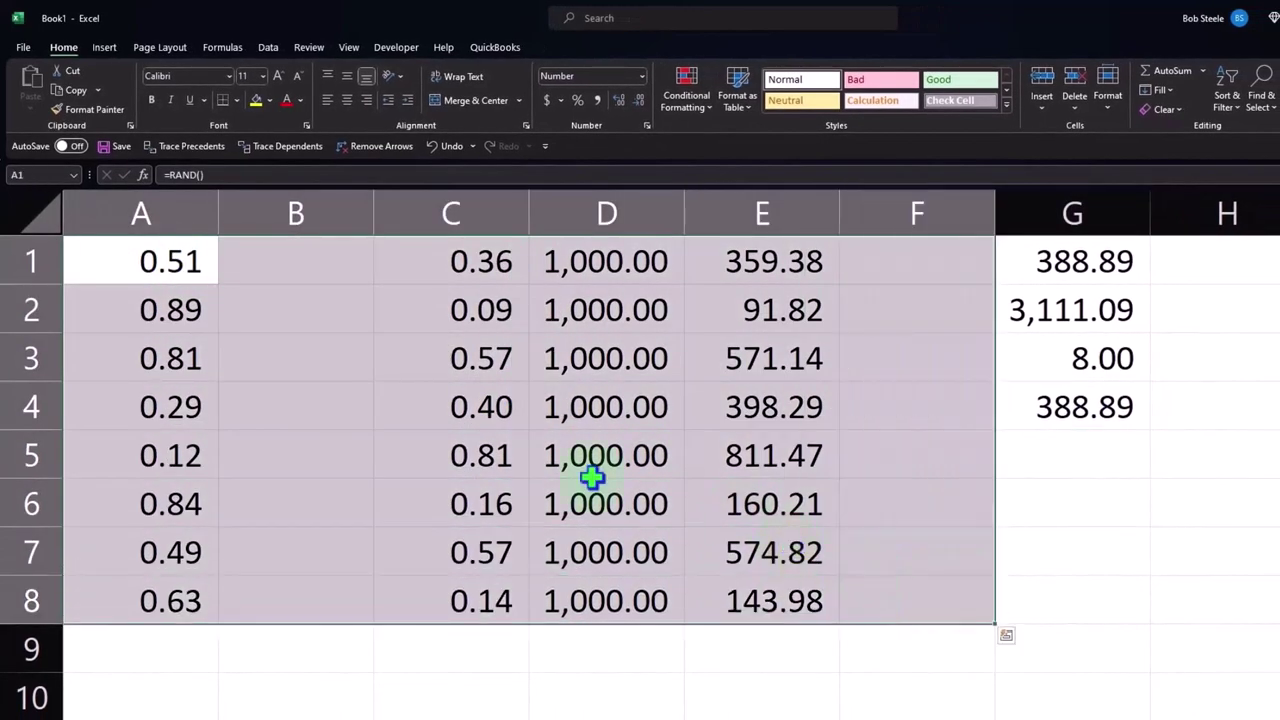
pyautogui.click(183, 262)
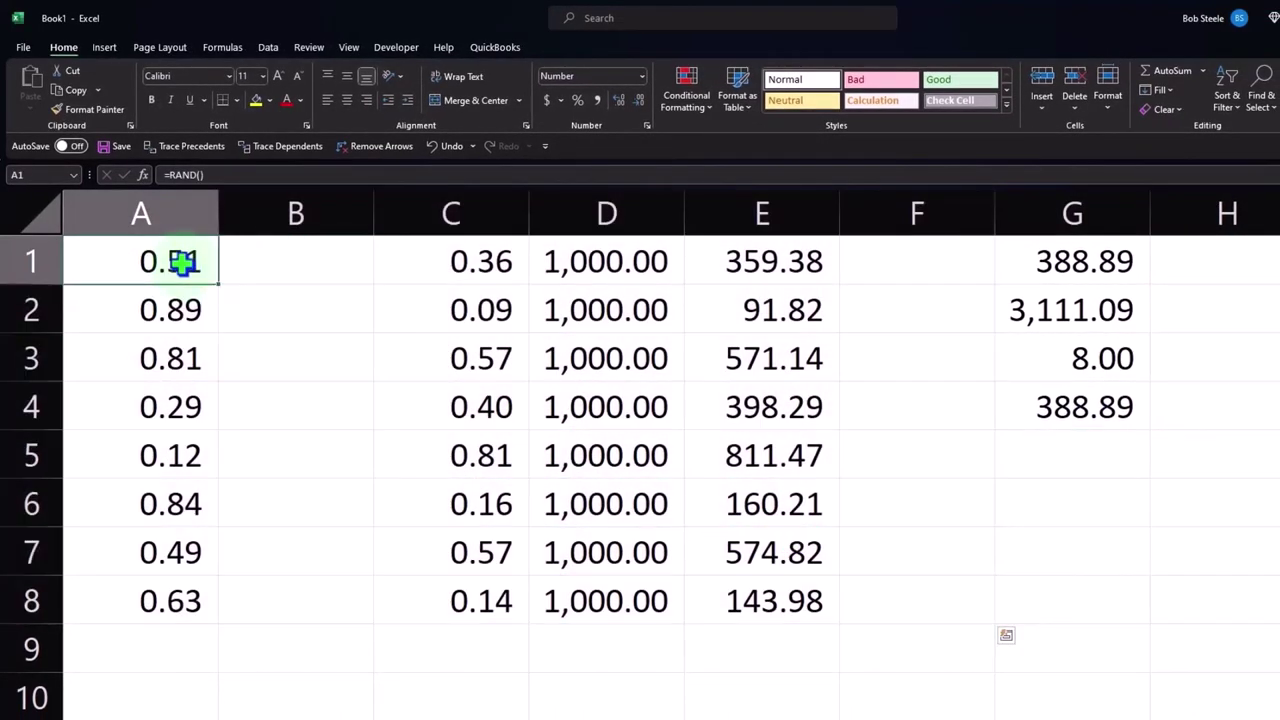
pyautogui.moveTo(195, 258)
pyautogui.mouseDown()
pyautogui.moveTo(889, 545)
pyautogui.moveTo(1053, 598)
pyautogui.mouseUp()
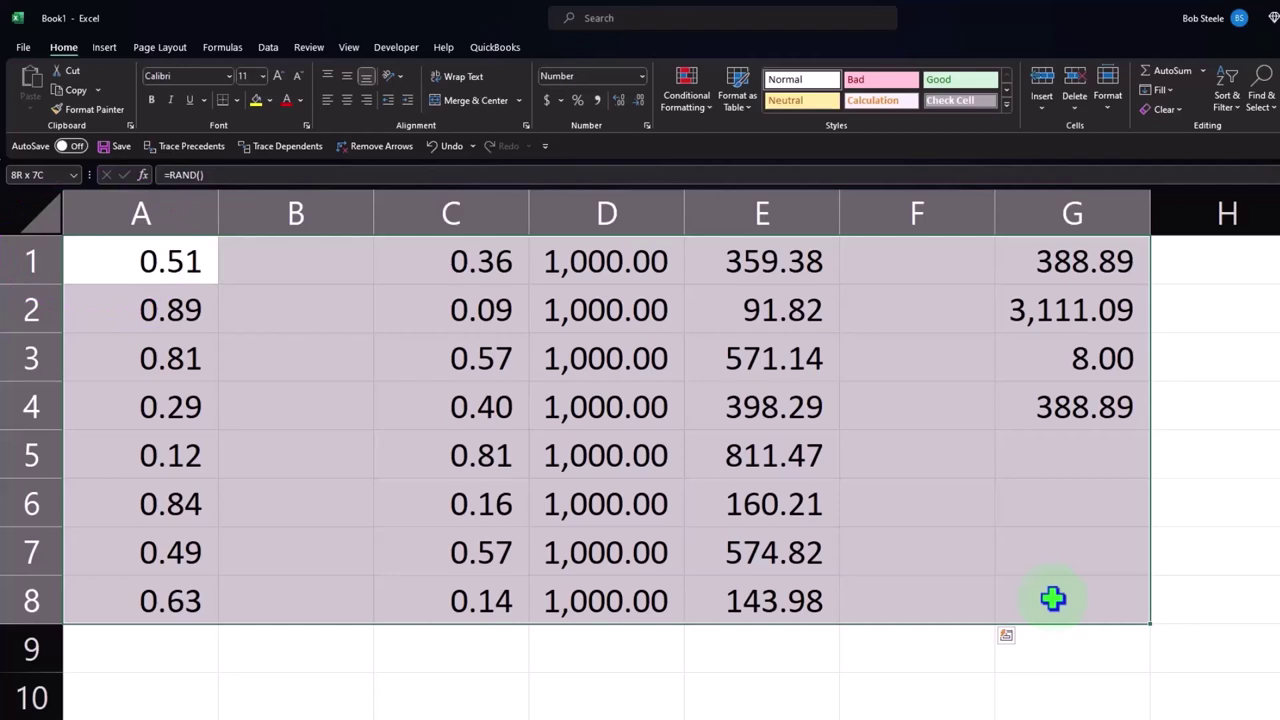
pyautogui.moveTo(1053, 598); pyautogui.dragTo(1053, 598)
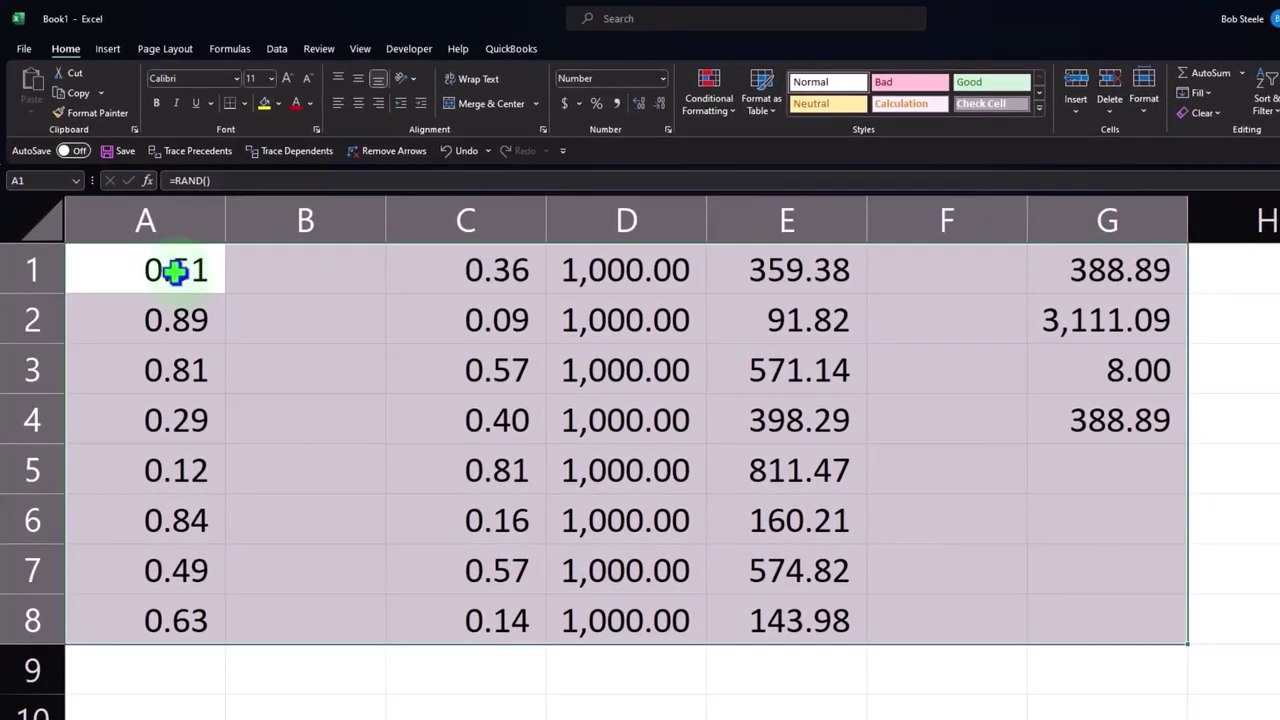
pyautogui.moveTo(176, 271)
pyautogui.mouseDown()
pyautogui.moveTo(653, 427)
pyautogui.moveTo(1080, 598)
pyautogui.mouseUp()
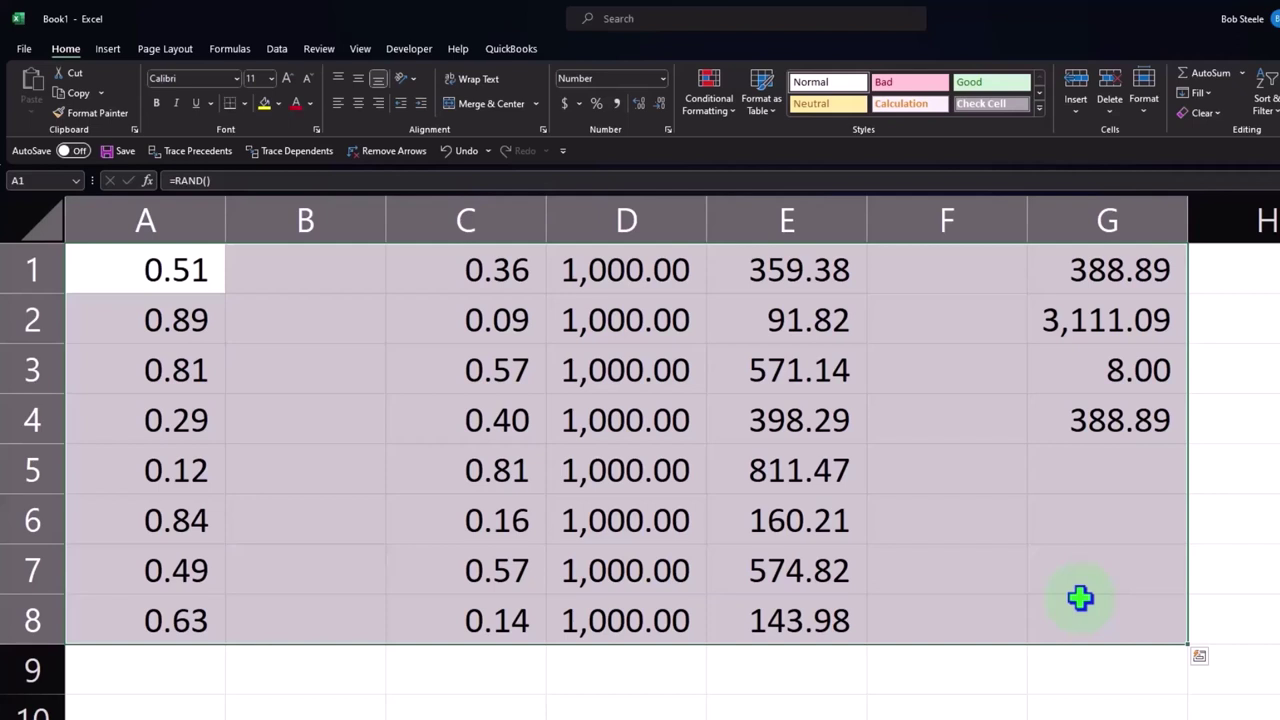
pyautogui.press('Delete')
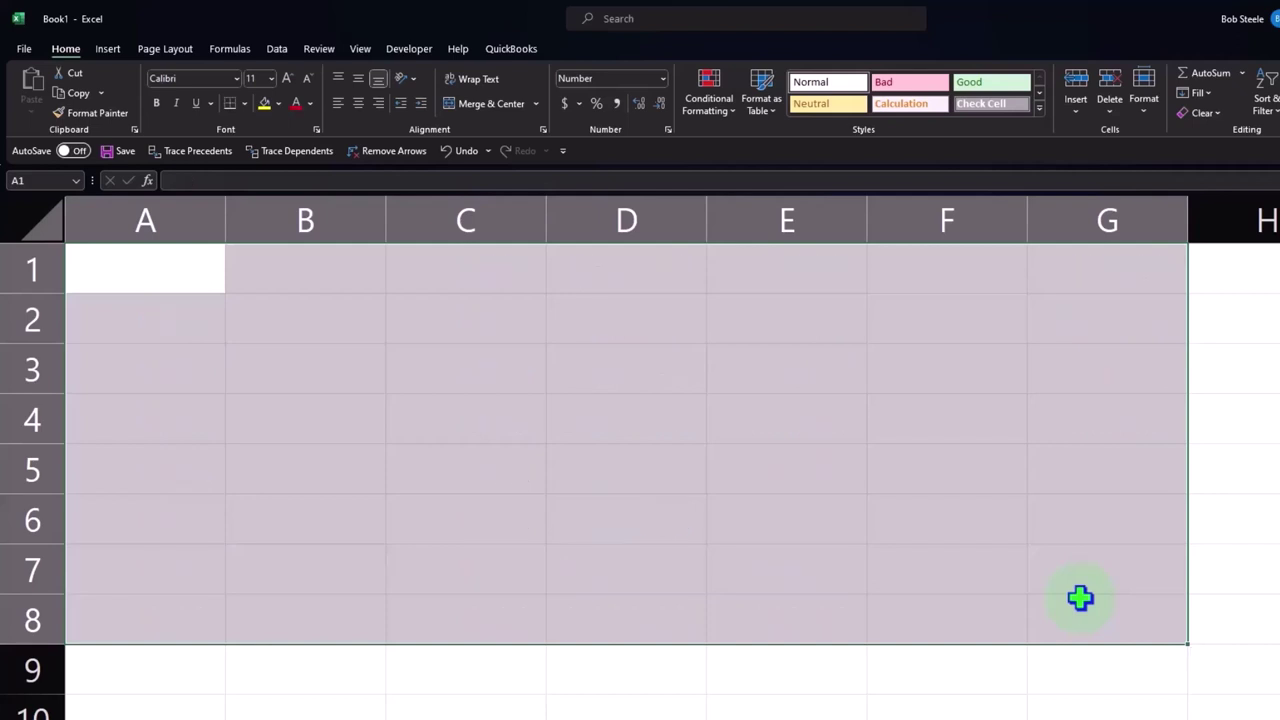
pyautogui.click(626, 468)
# Step: Enter =RANDBETWEEN(1,5) in cell A1, showing 3.00
pyautogui.click(171, 269)
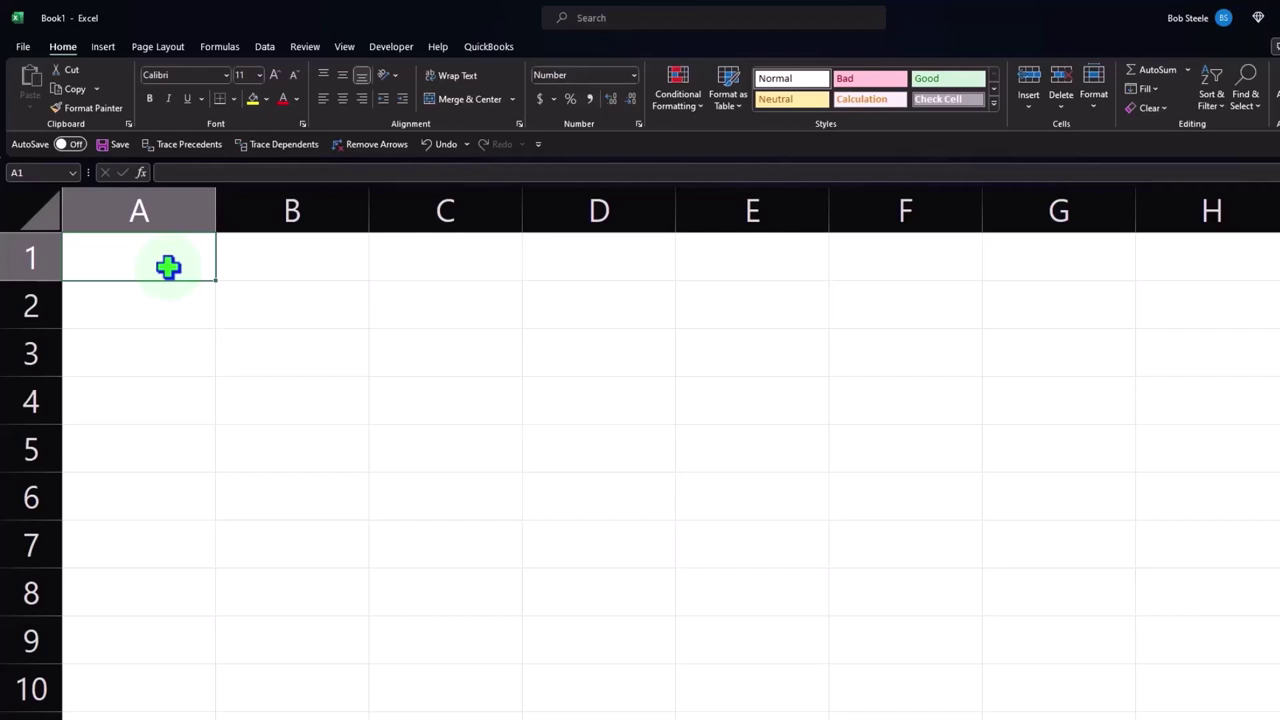
pyautogui.write('=')
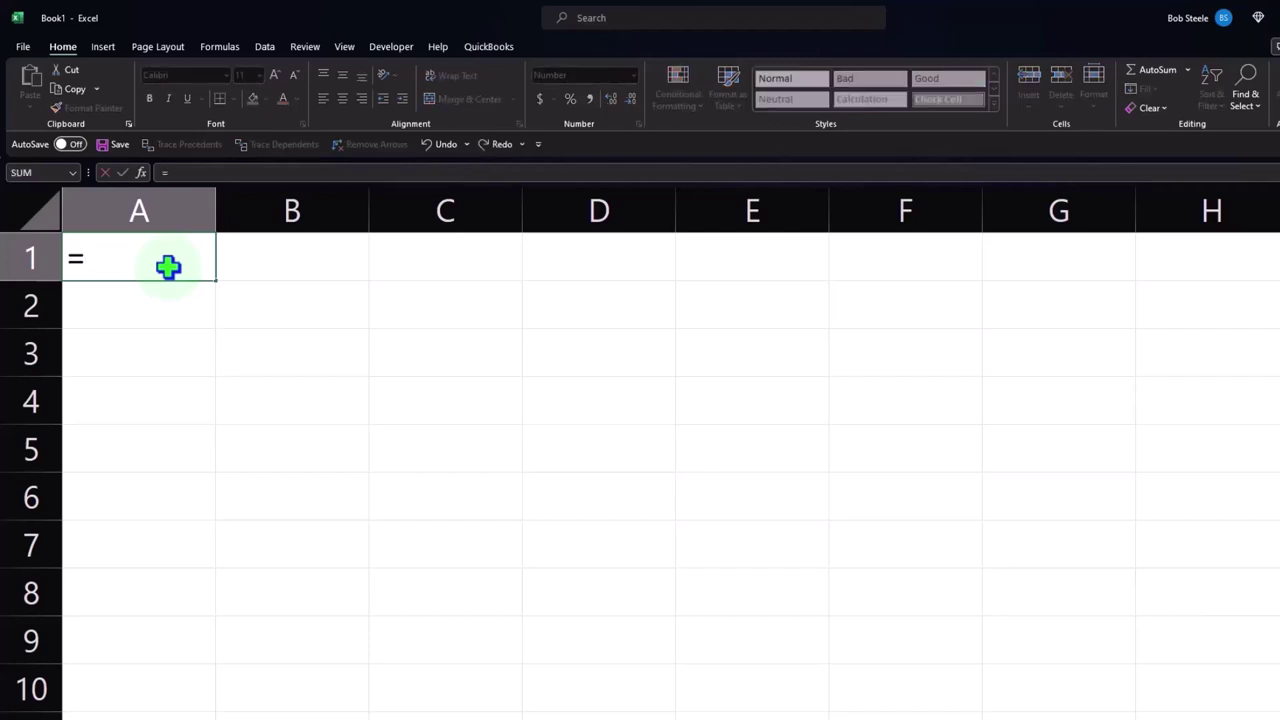
pyautogui.write('rand')
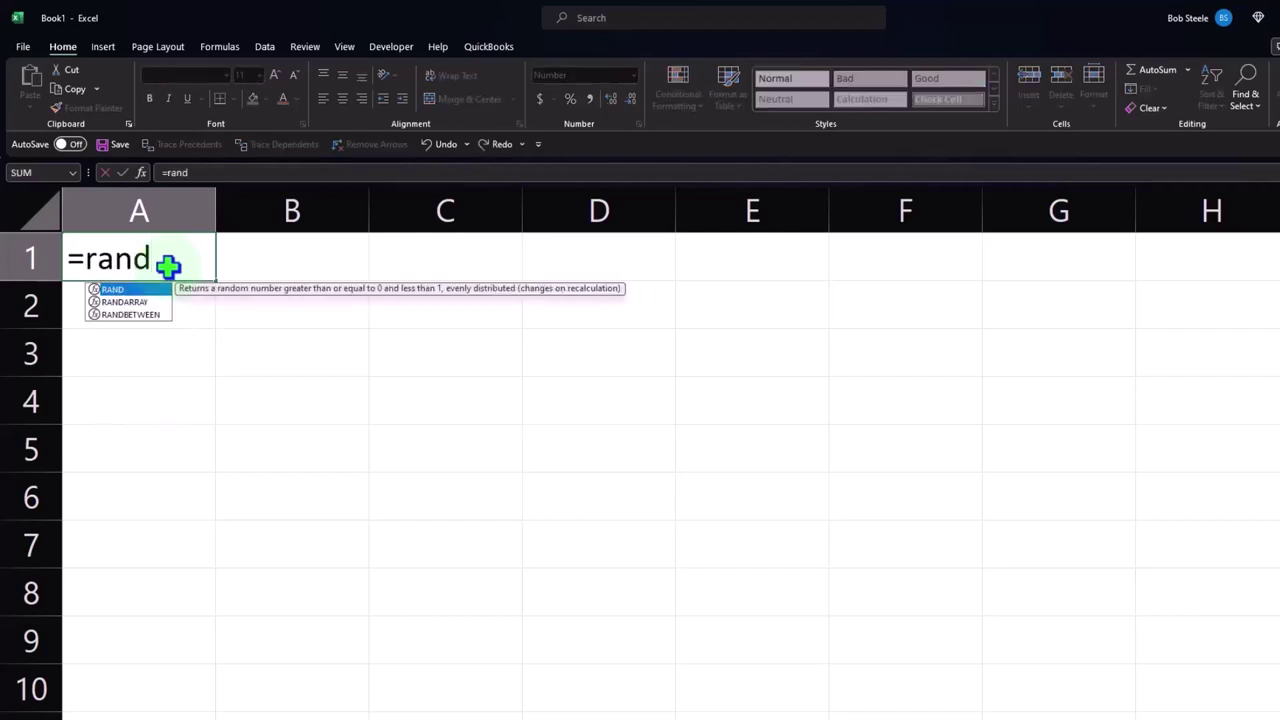
pyautogui.press('Down')
pyautogui.press('Tab')
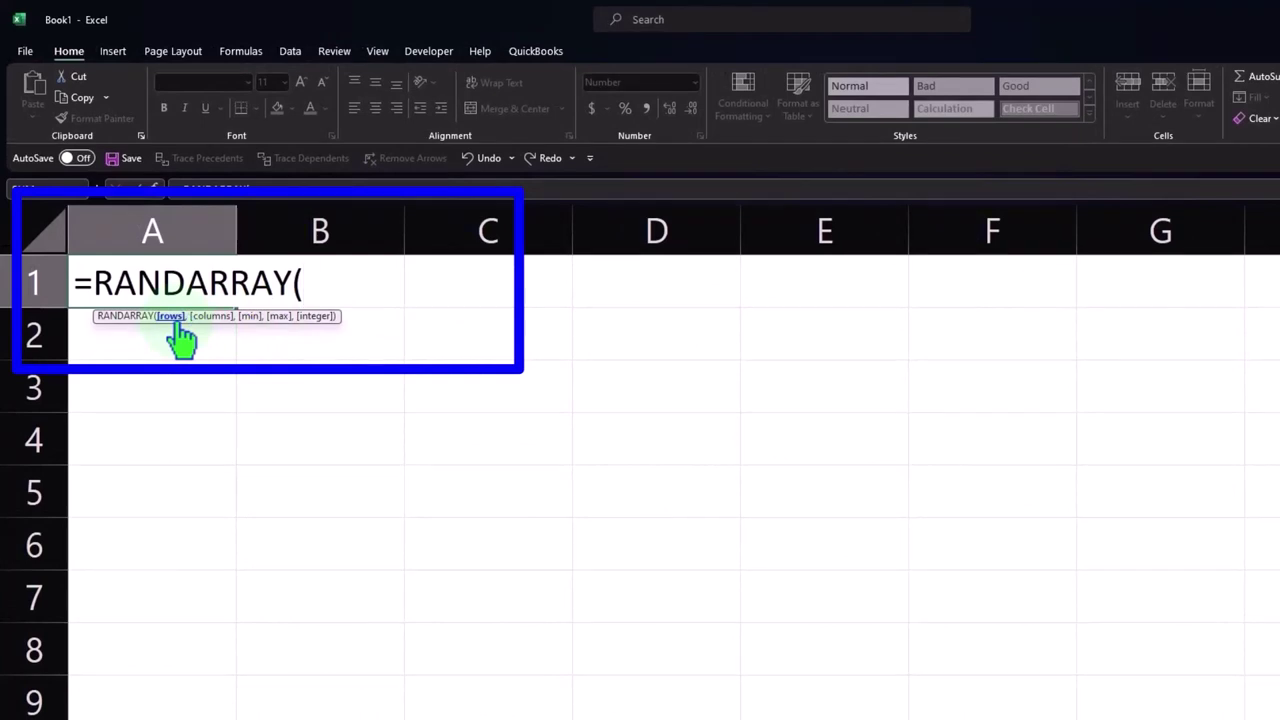
pyautogui.click(178, 322)
pyautogui.press('BackSpace')
pyautogui.press('BackSpace')
pyautogui.press('BackSpace')
pyautogui.press('BackSpace')
pyautogui.press('BackSpace')
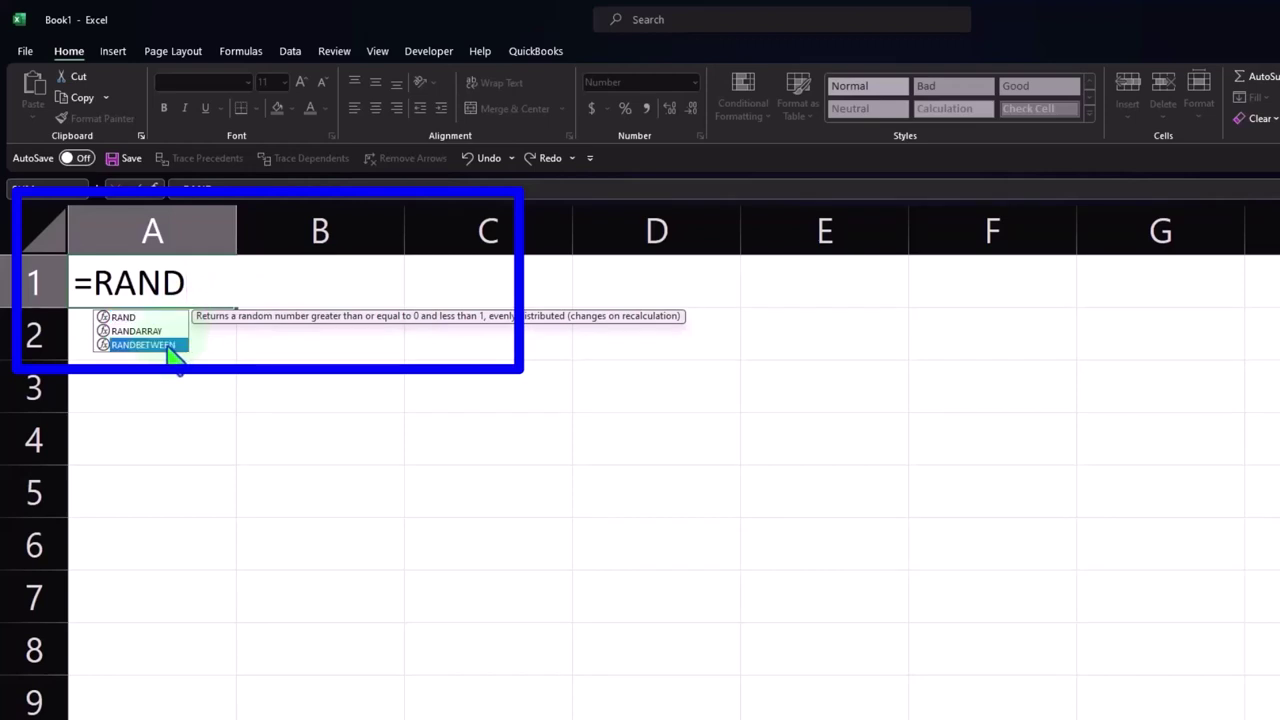
pyautogui.doubleClick(168, 345)
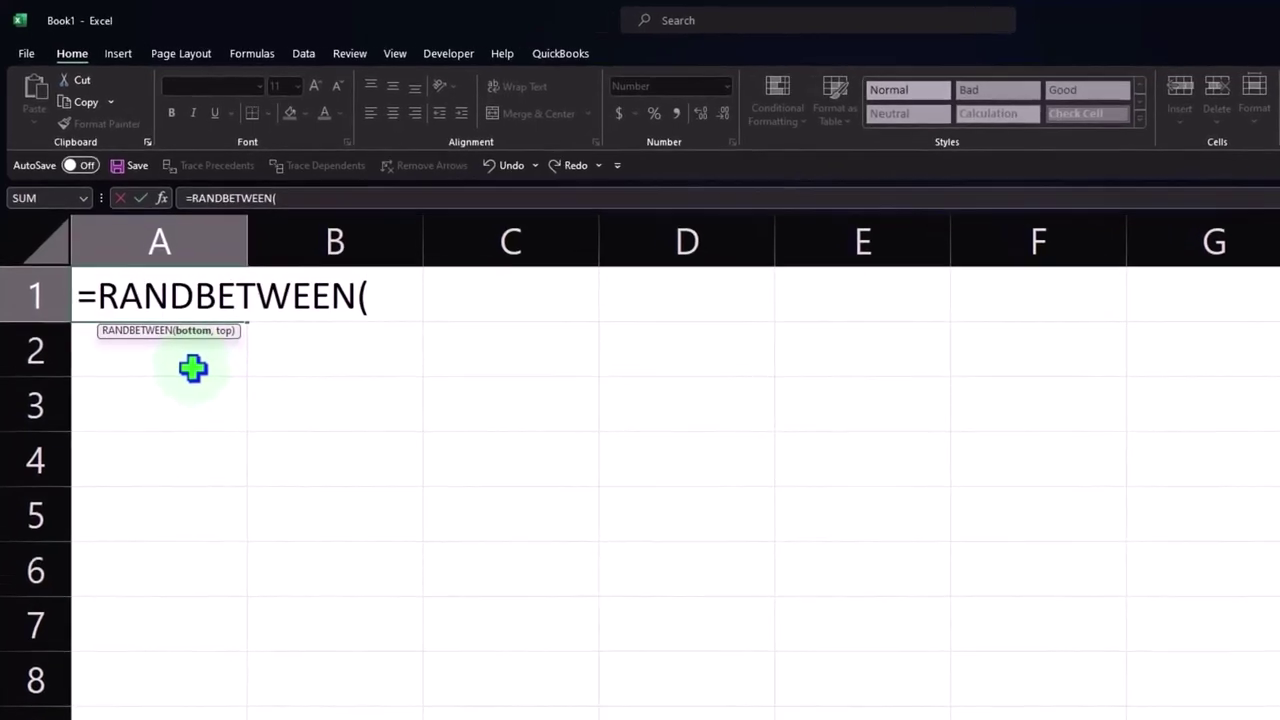
pyautogui.write('1')
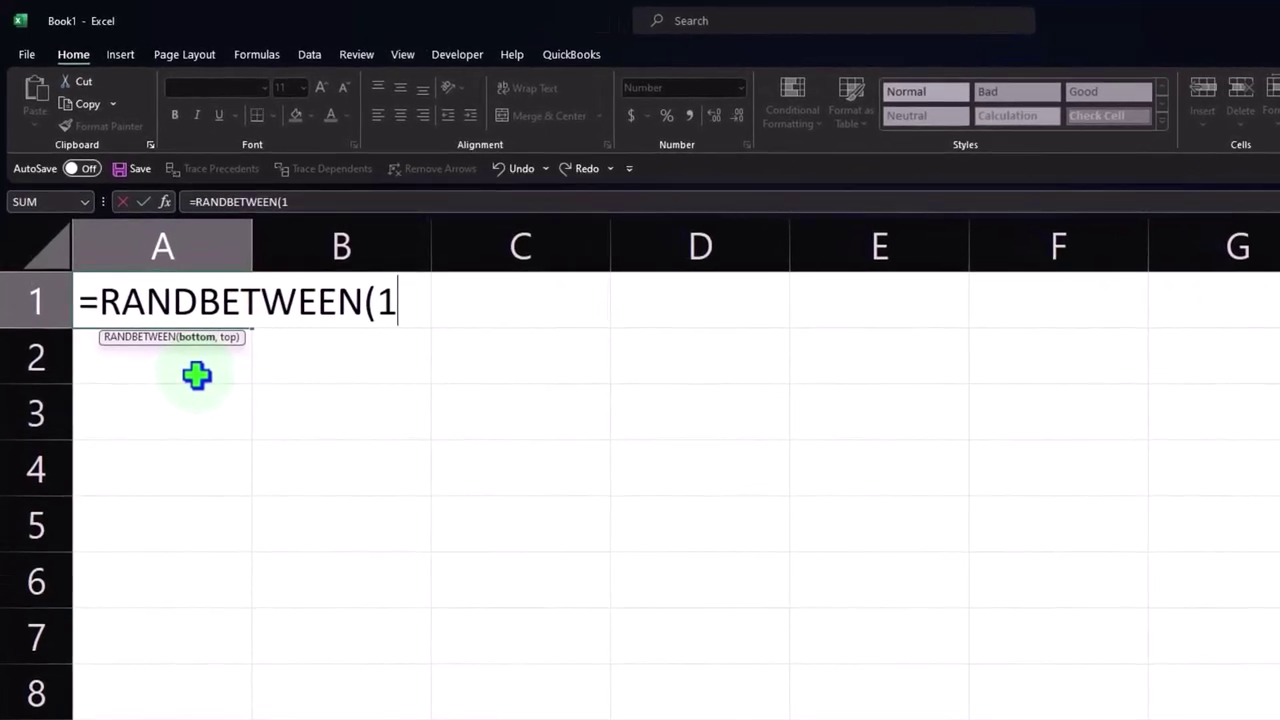
pyautogui.write(',')
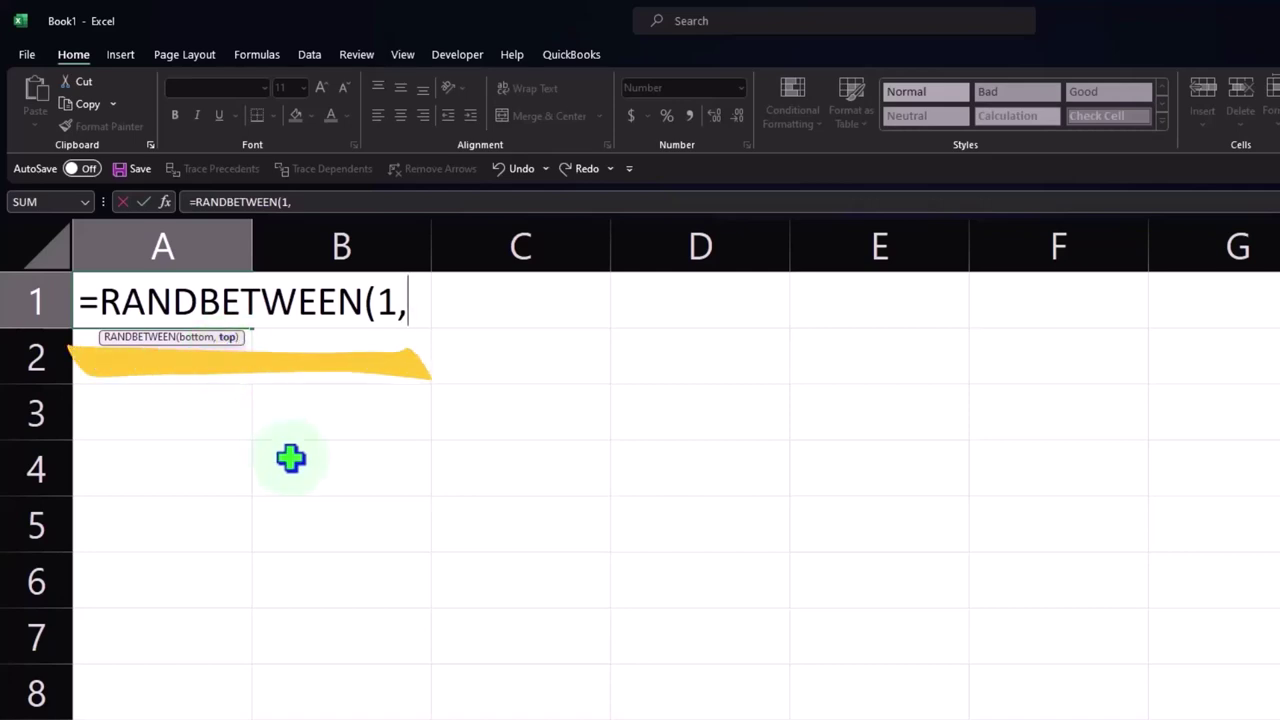
pyautogui.write('5')
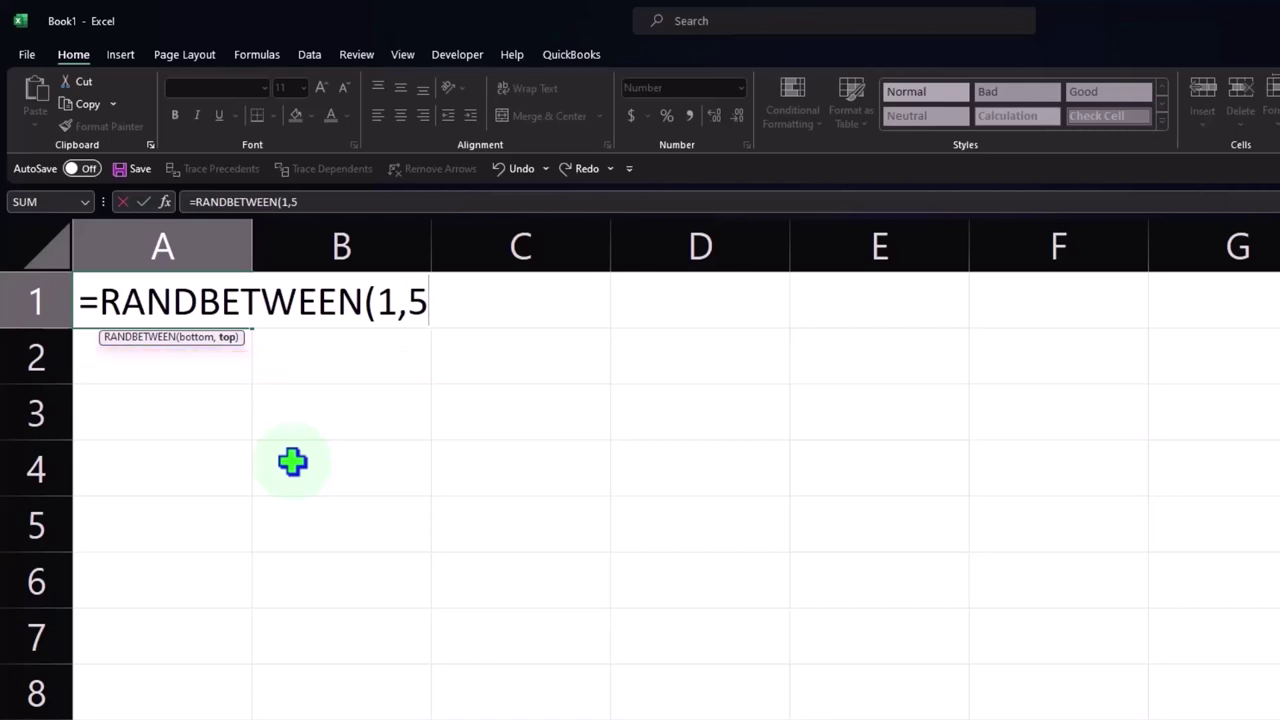
pyautogui.write(')')
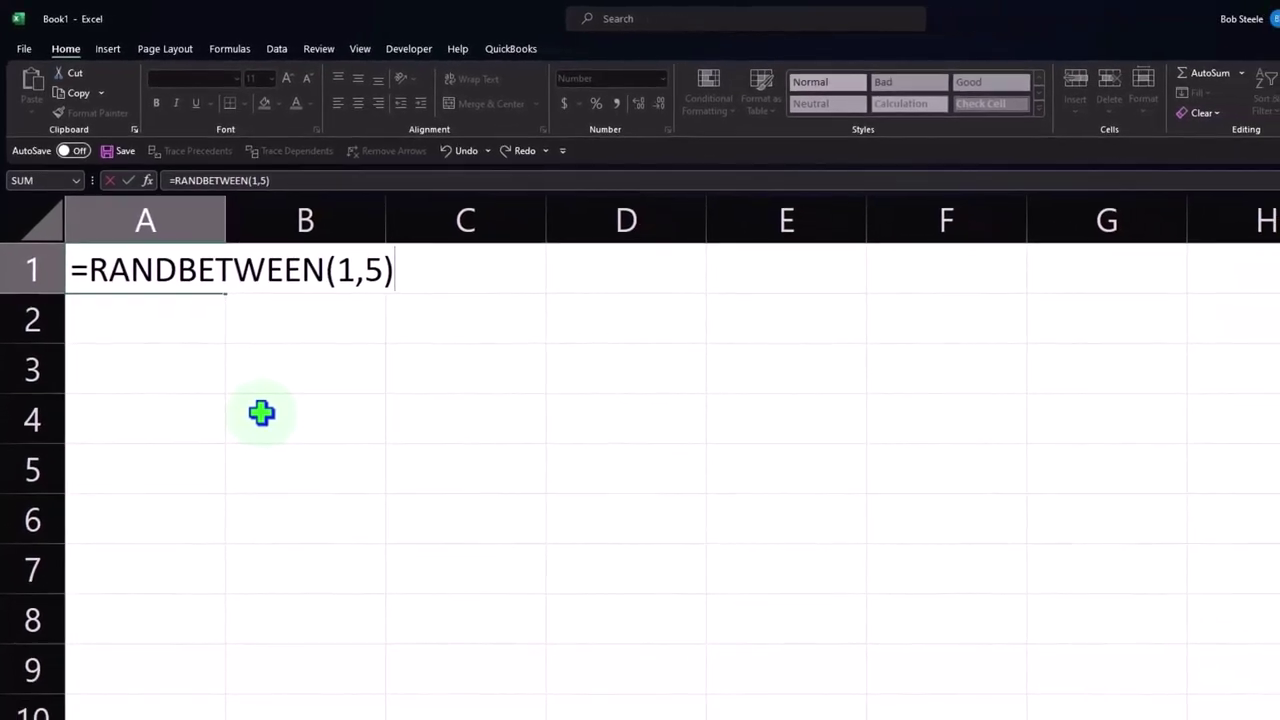
pyautogui.press('Return')
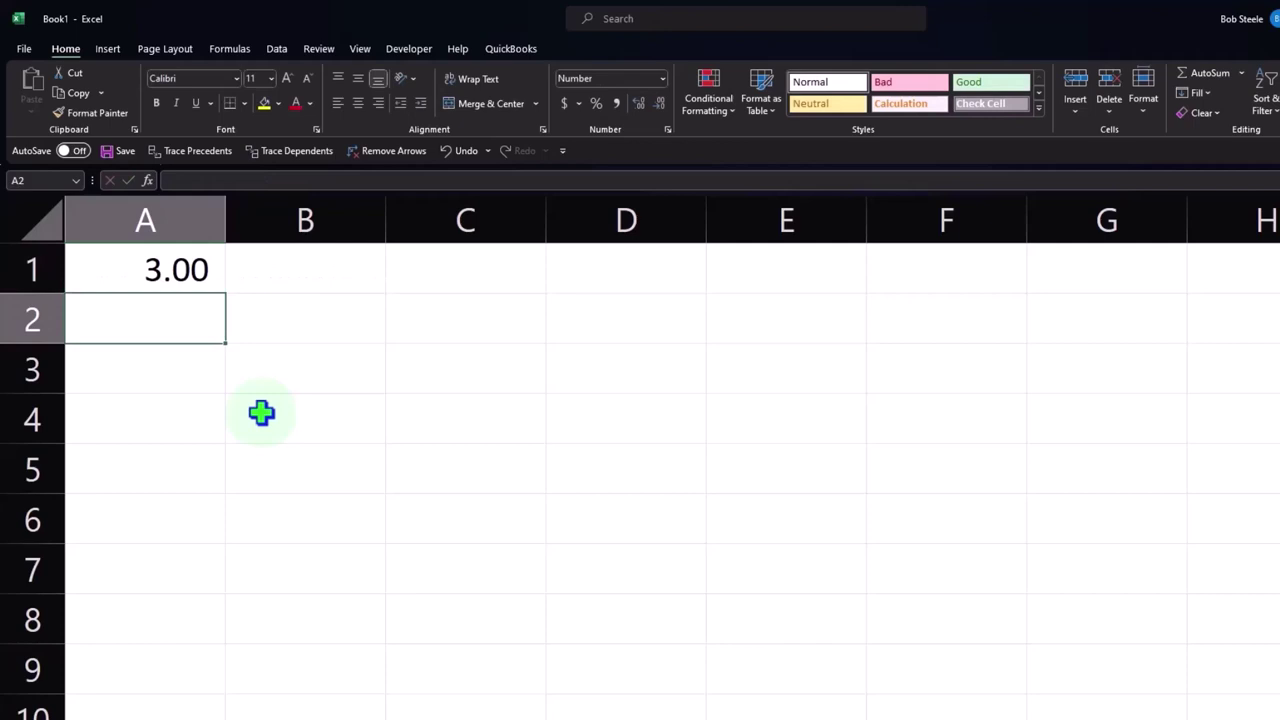
# Step: Edit A1's formula and delete the upper limit 5 to replace it with 6
pyautogui.doubleClick(178, 267)
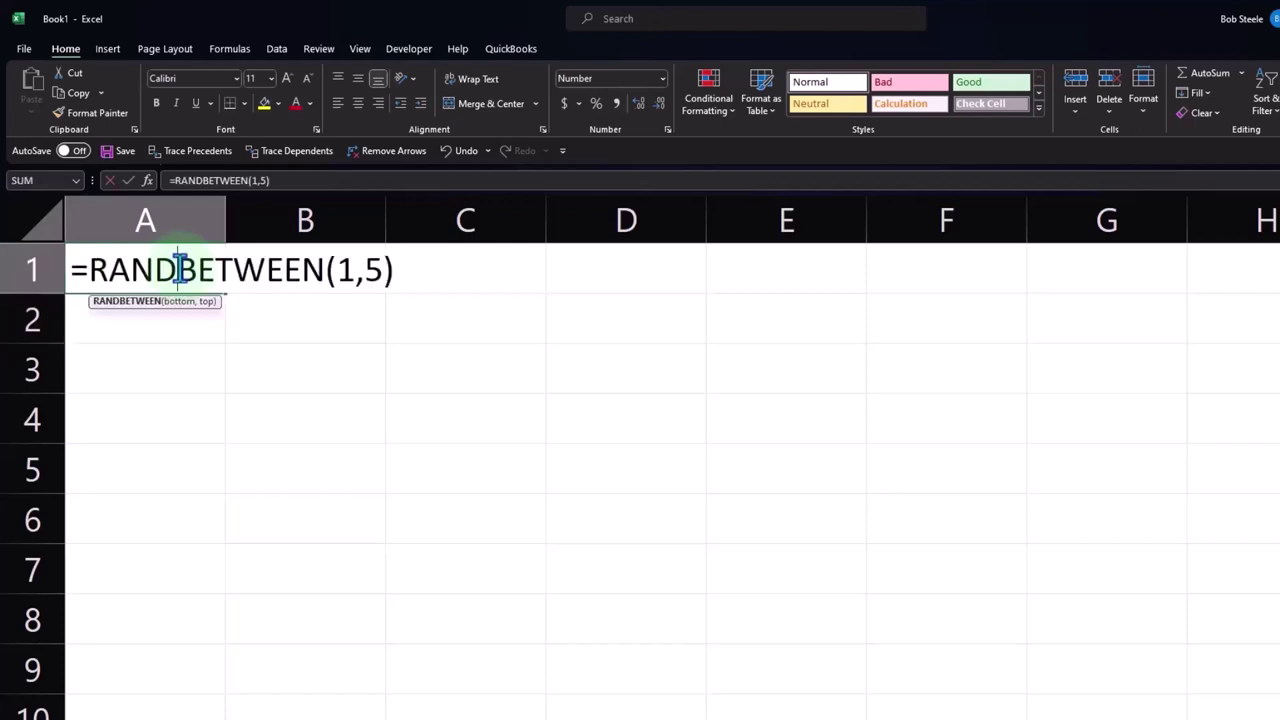
pyautogui.click(378, 272)
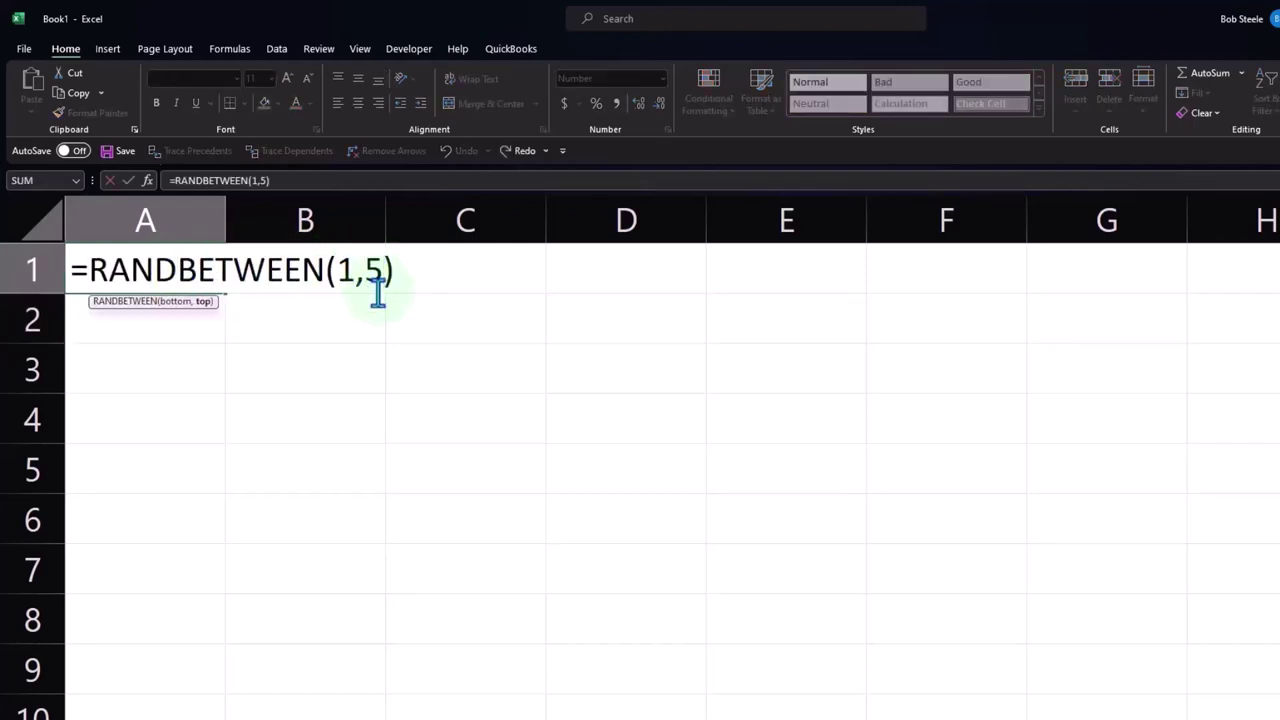
pyautogui.press('BackSpace')
# Step: Finish A1's =RANDBETWEEN(1,6) formula and fill it down column A through row 59
pyautogui.write('6')
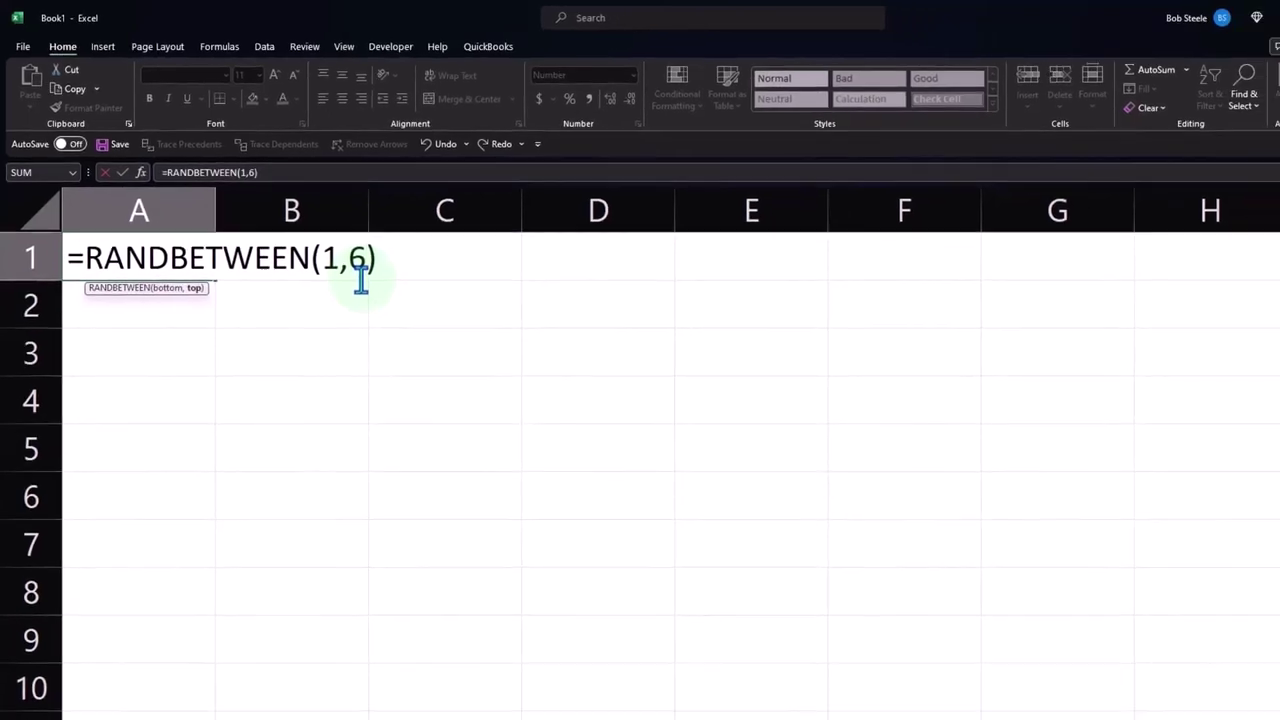
pyautogui.press('Return')
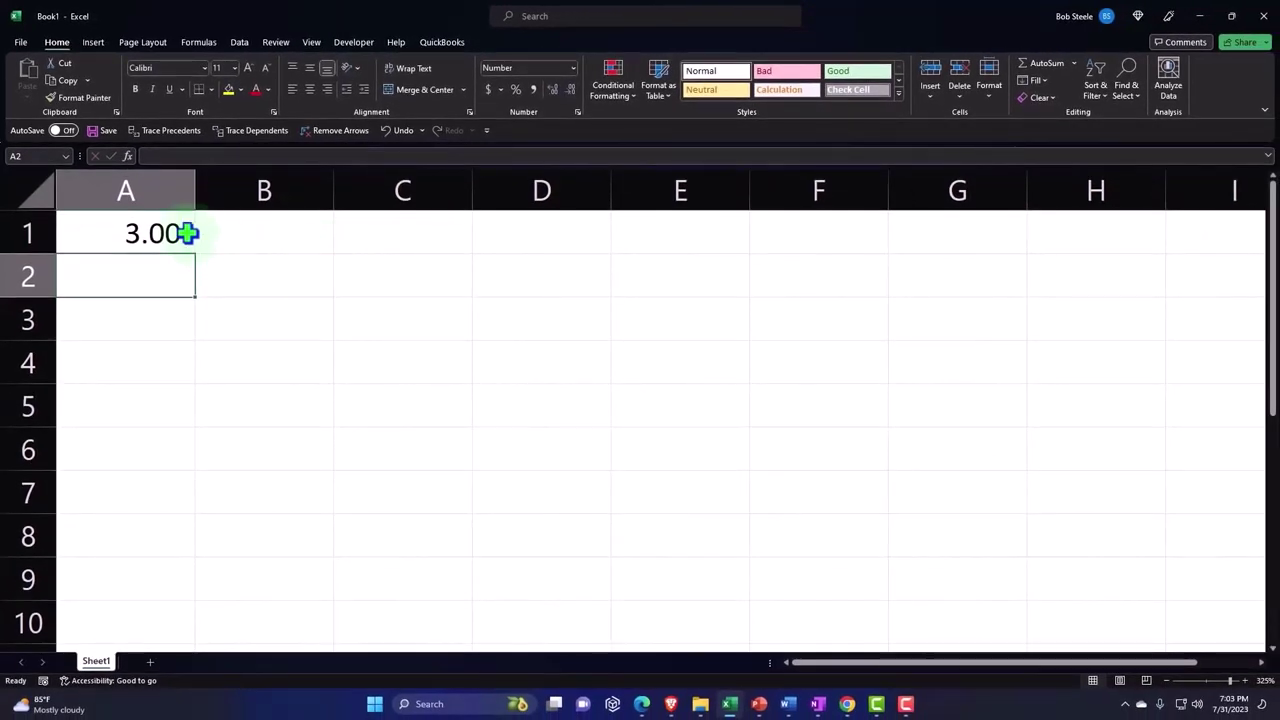
pyautogui.click(188, 233)
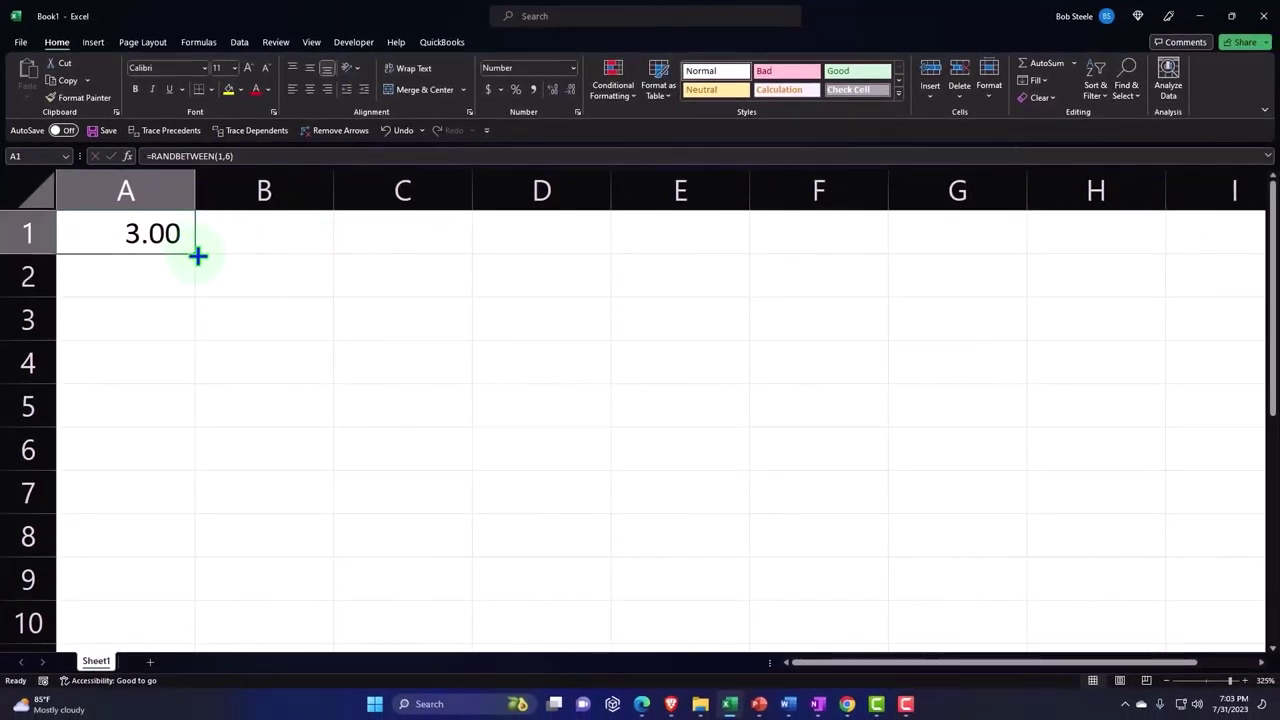
pyautogui.moveTo(197, 256); pyautogui.dragTo(200, 548)
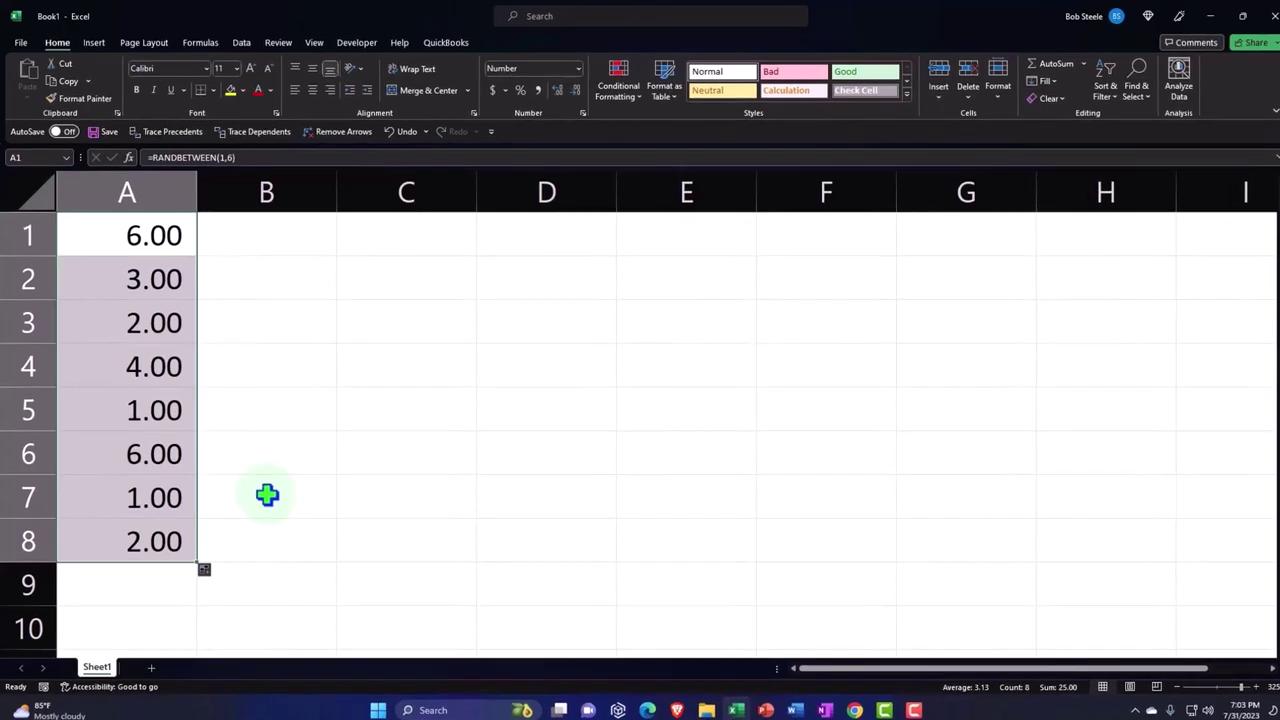
pyautogui.scroll(-1, 255, 500)
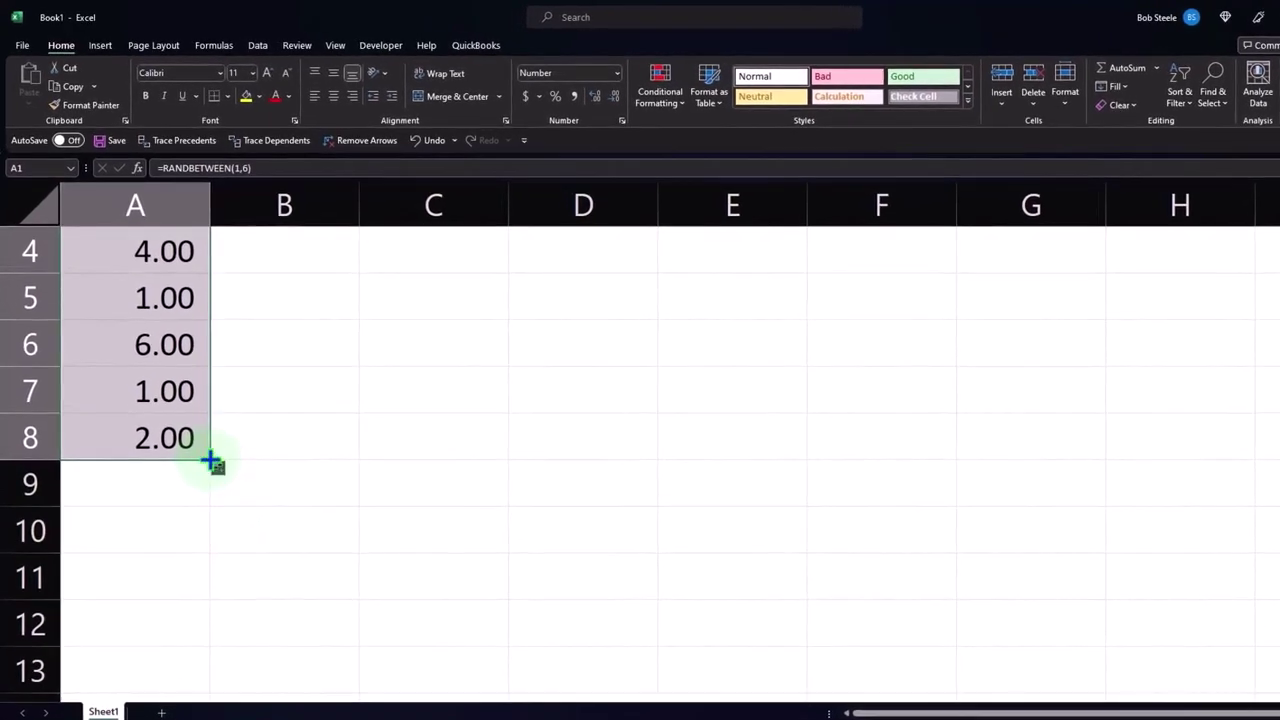
pyautogui.moveTo(212, 465); pyautogui.dragTo(199, 712)
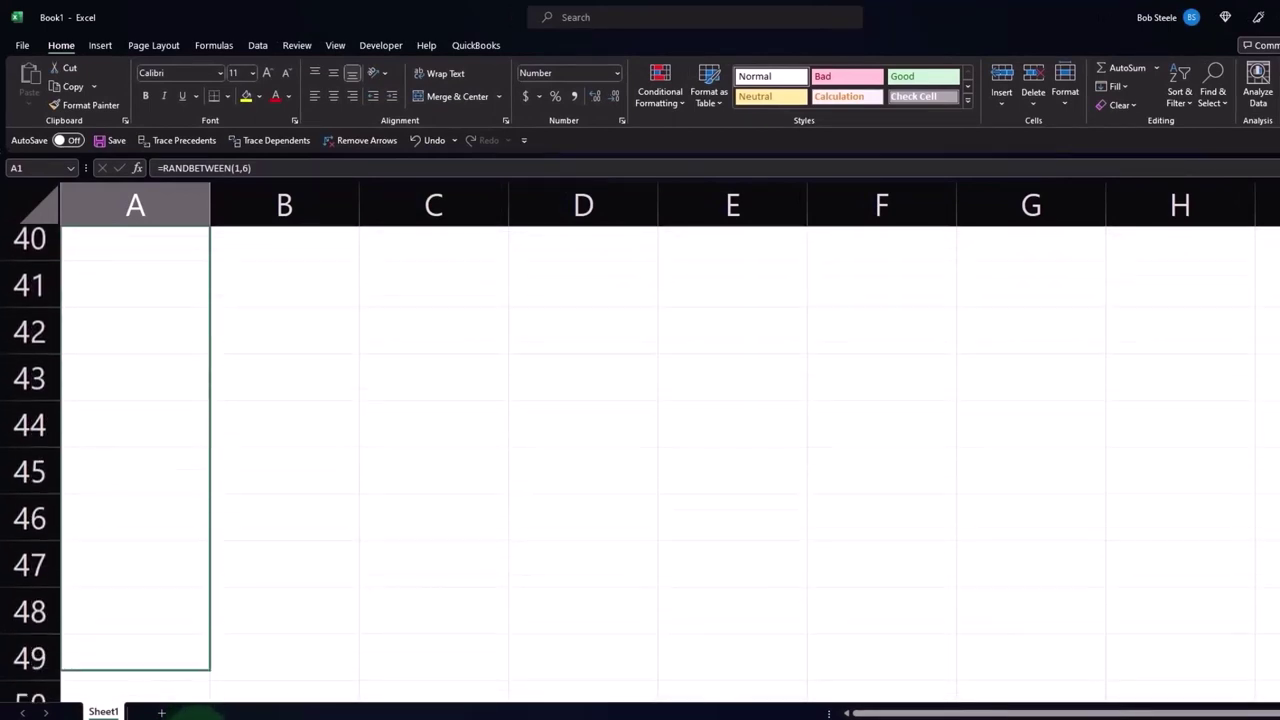
pyautogui.moveTo(199, 712); pyautogui.dragTo(190, 636)
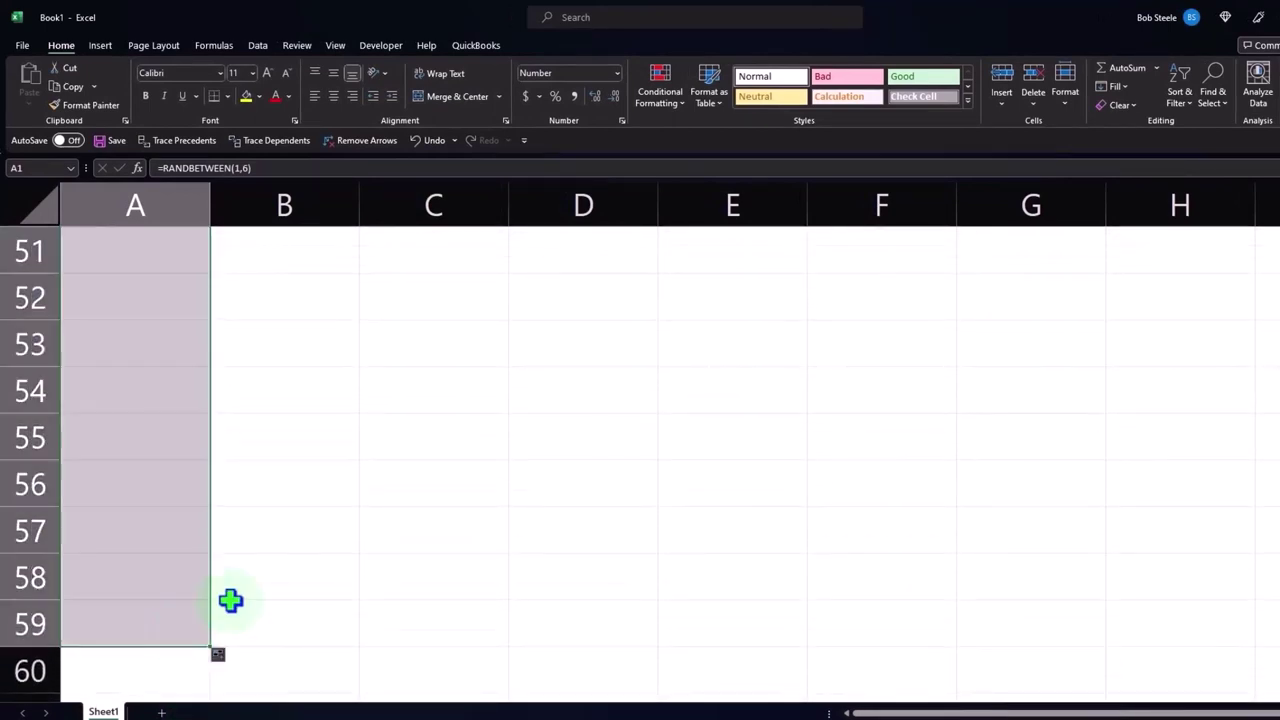
pyautogui.scroll(10, 306, 528)
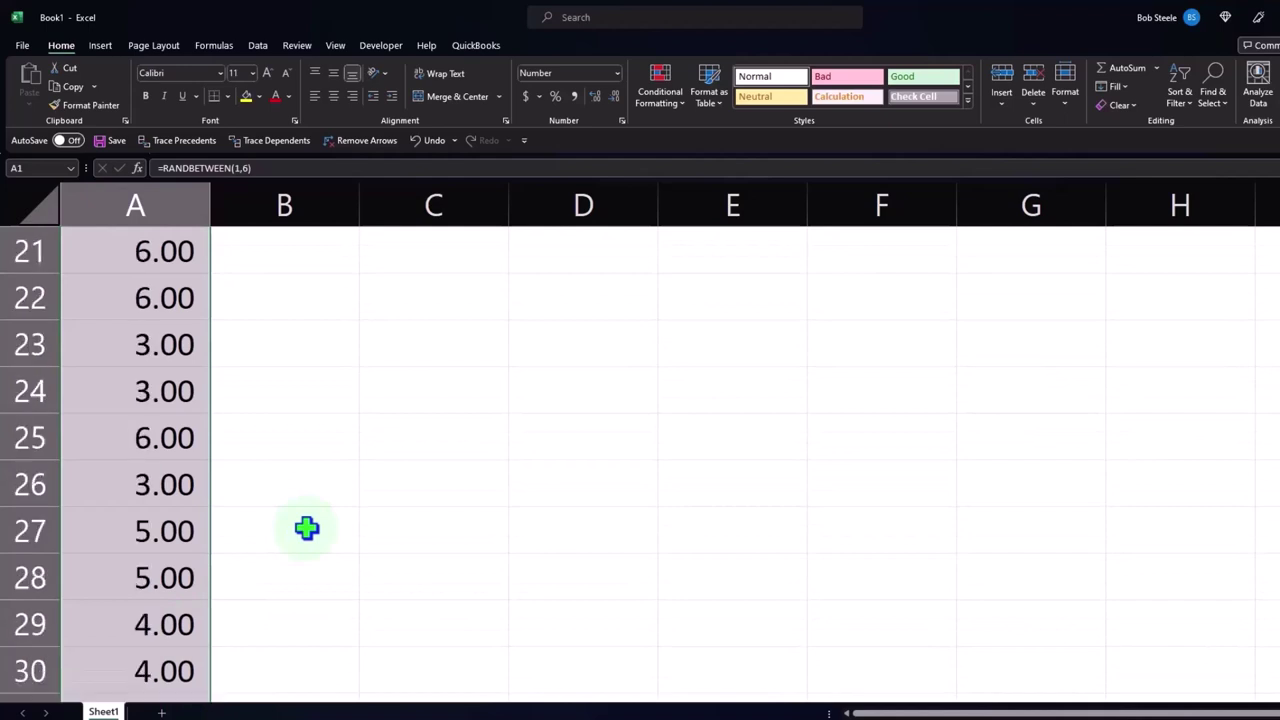
pyautogui.scroll(7, 306, 528)
pyautogui.click(286, 458)
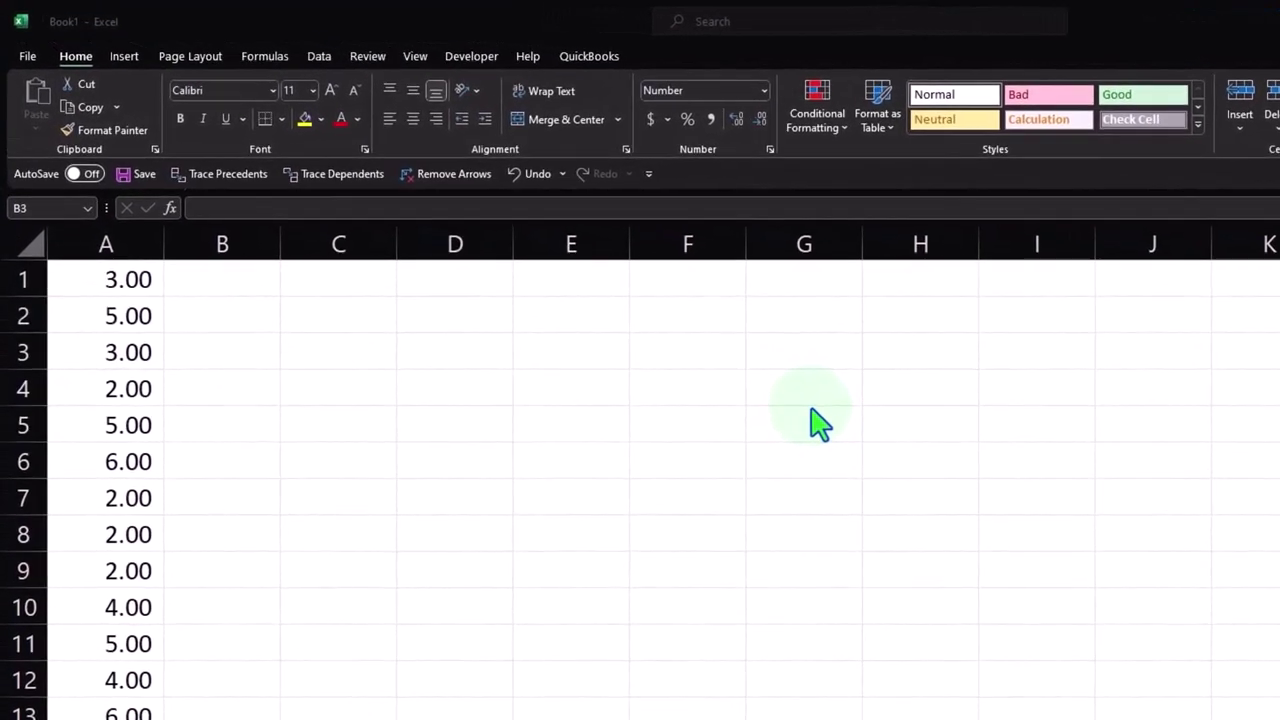
# Step: Select the 59 die-roll values in A1:A59 using Ctrl+Shift+Down from A1
pyautogui.click(105, 282)
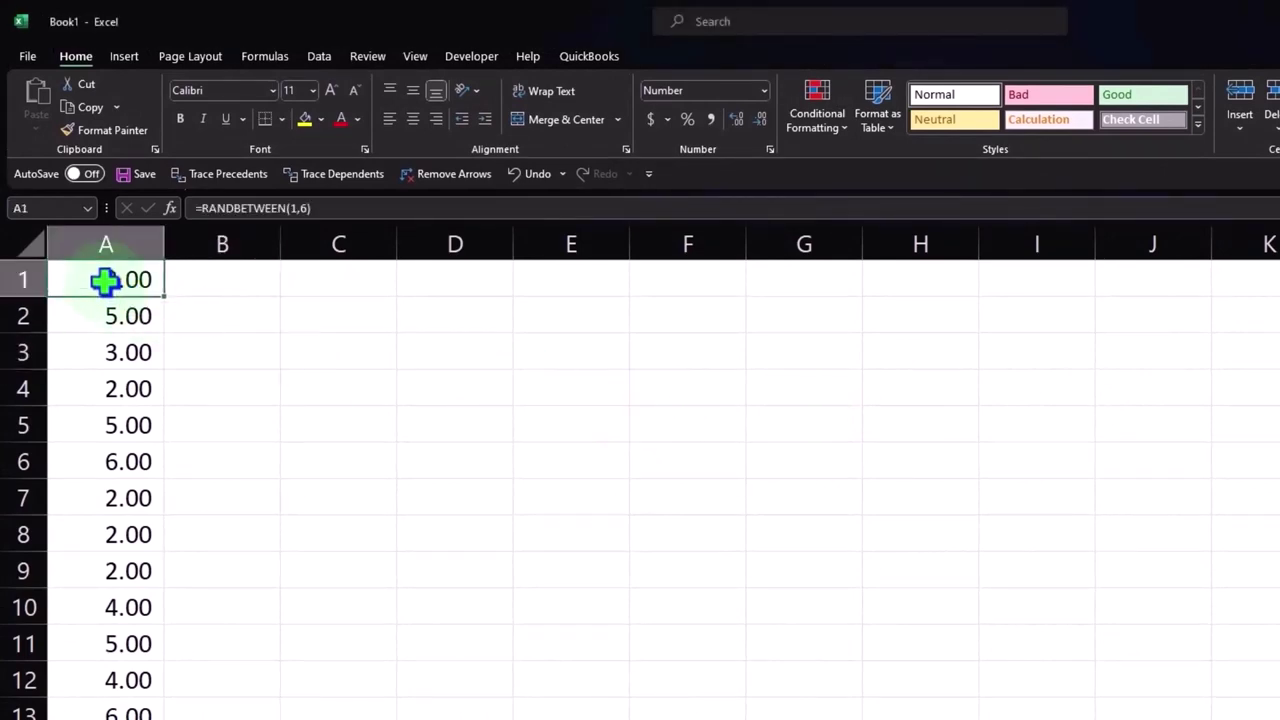
pyautogui.moveTo(105, 282); pyautogui.dragTo(100, 718)
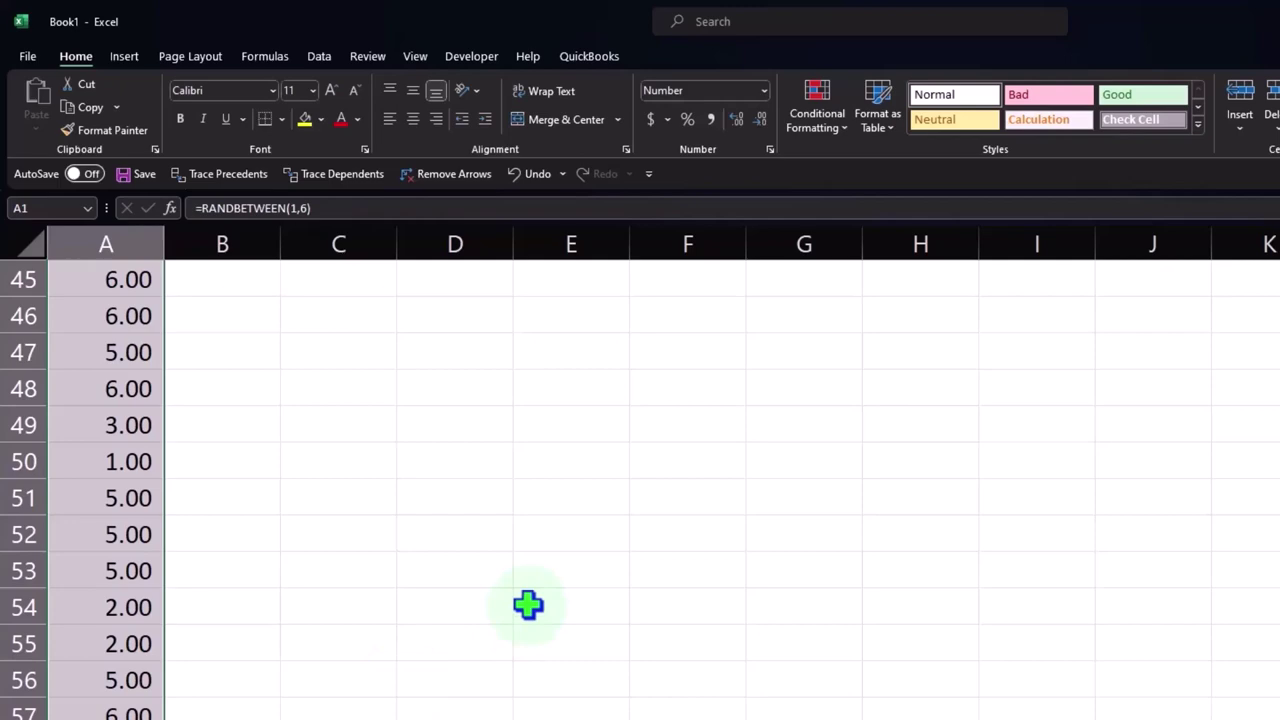
pyautogui.scroll(6, 528, 604)
pyautogui.scroll(7, 528, 604)
pyautogui.scroll(2, 528, 604)
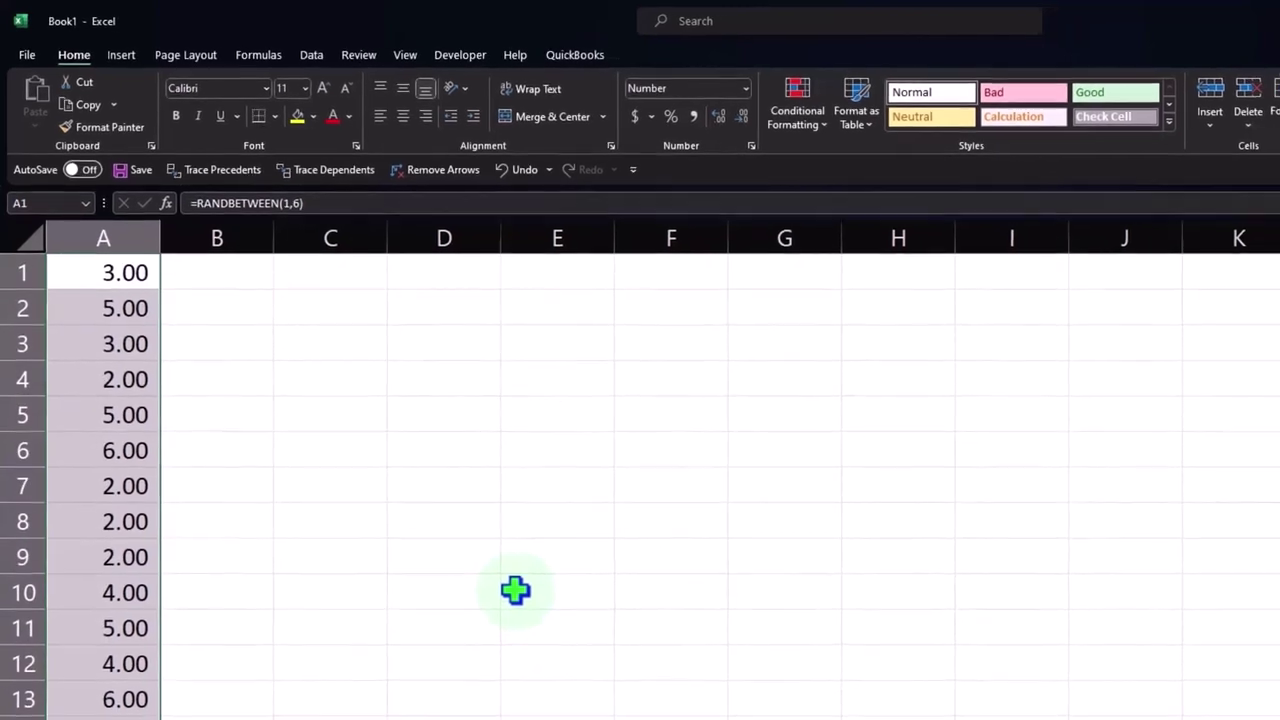
pyautogui.click(300, 292)
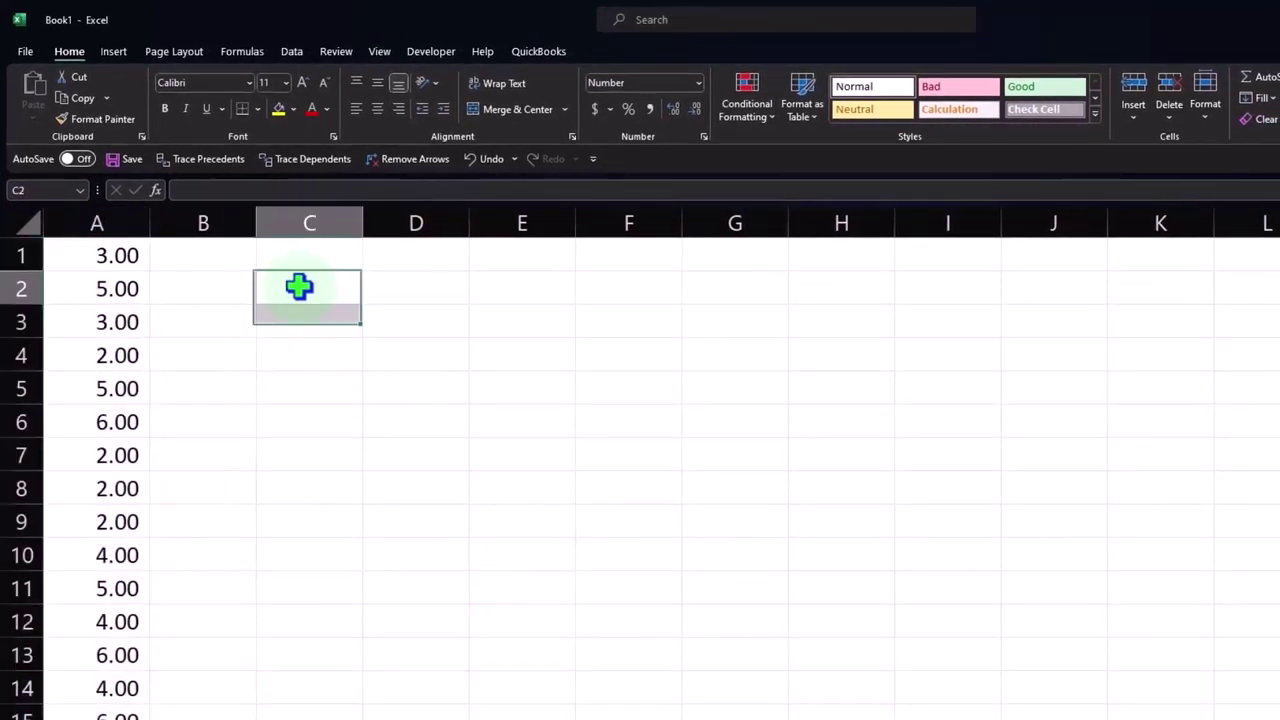
pyautogui.click(114, 257)
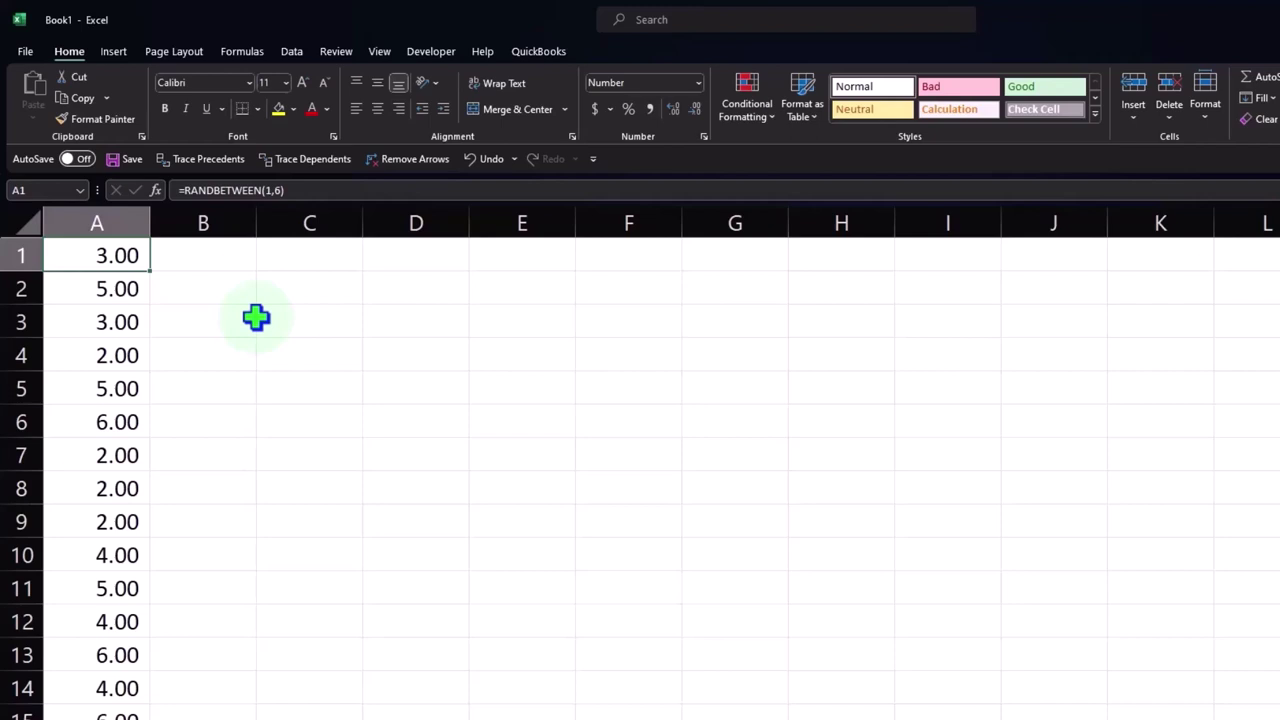
pyautogui.hotkey('ctrl', 'shift', 'Down')
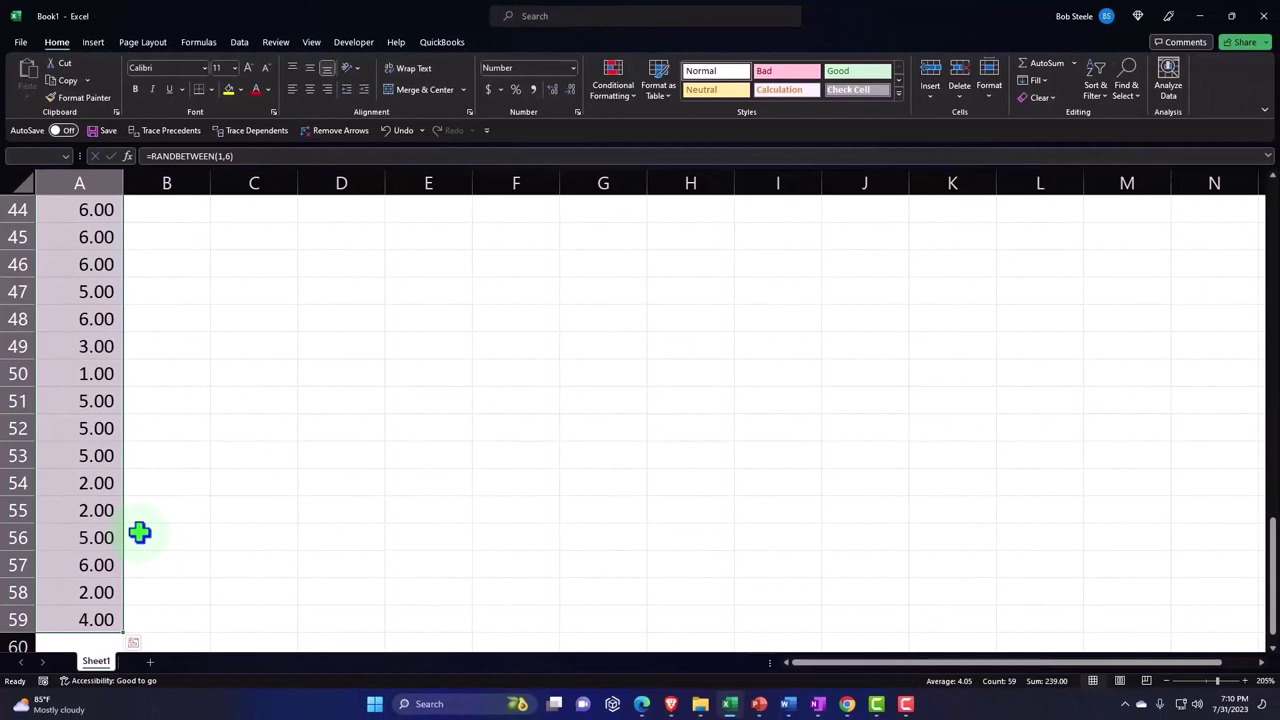
pyautogui.scroll(15, 139, 533)
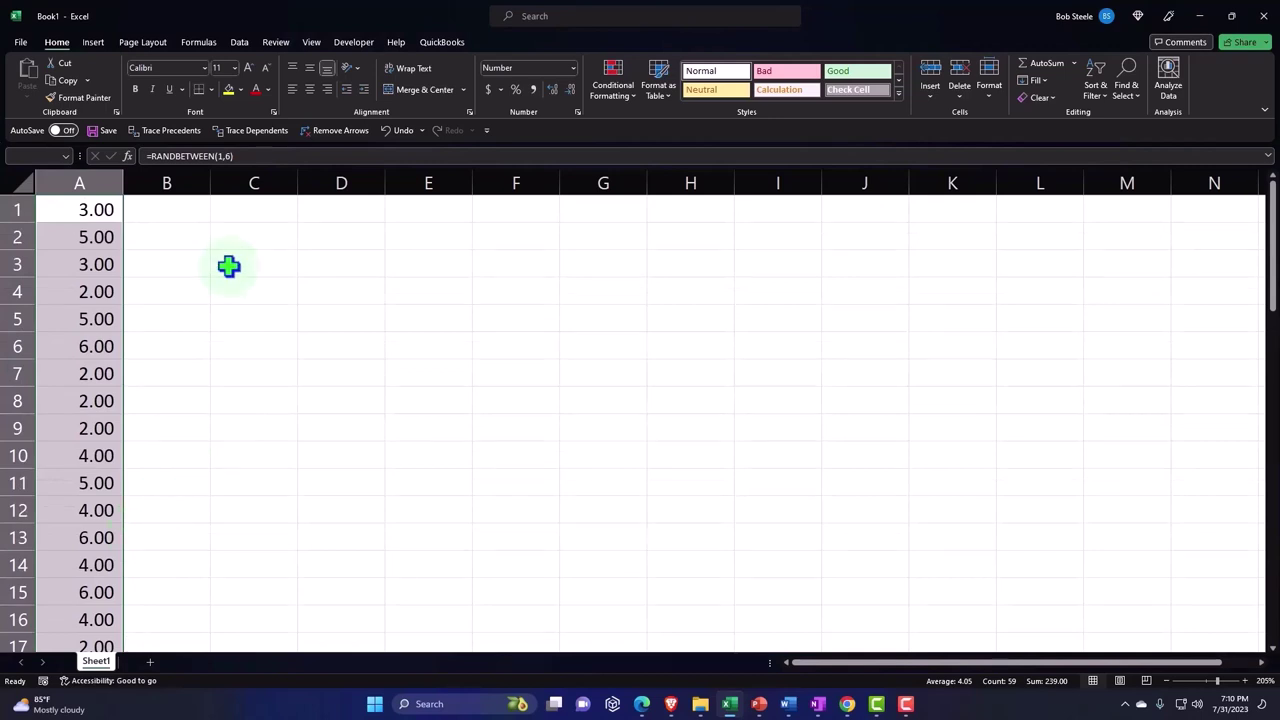
# Step: Insert a Histogram statistic chart of the column A values and enlarge it to start near column B
pyautogui.click(93, 43)
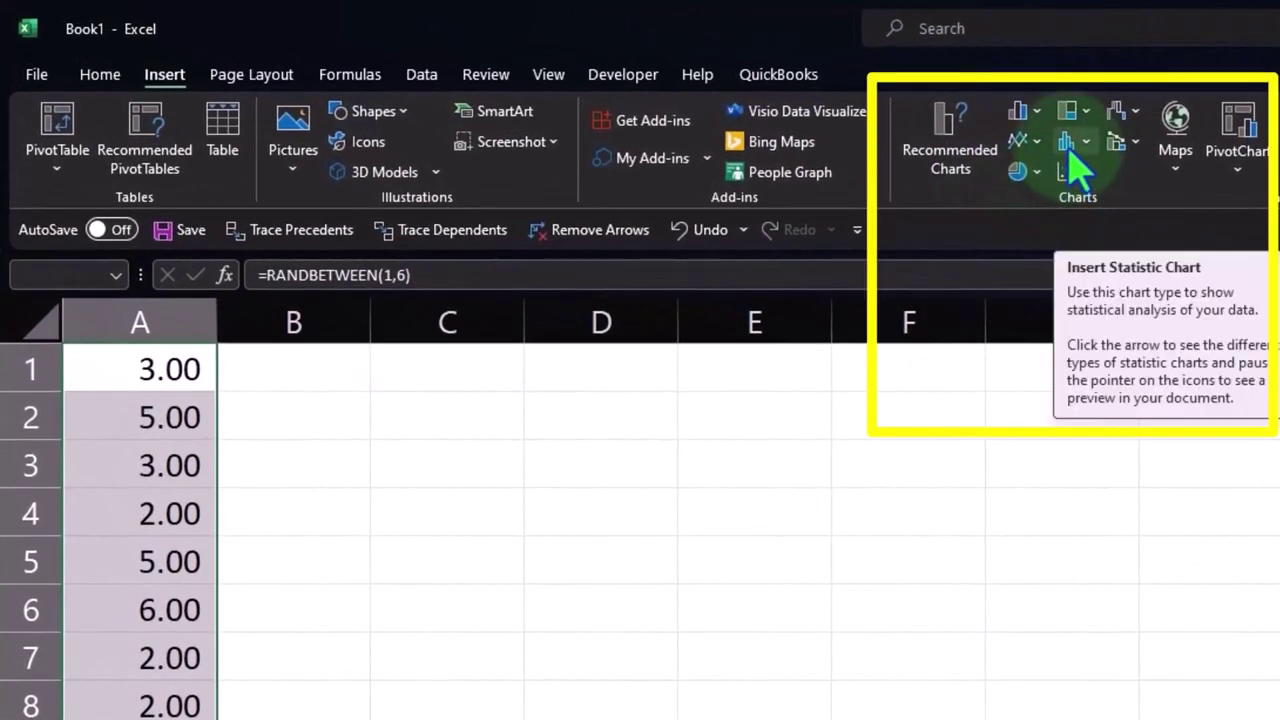
pyautogui.click(1068, 154)
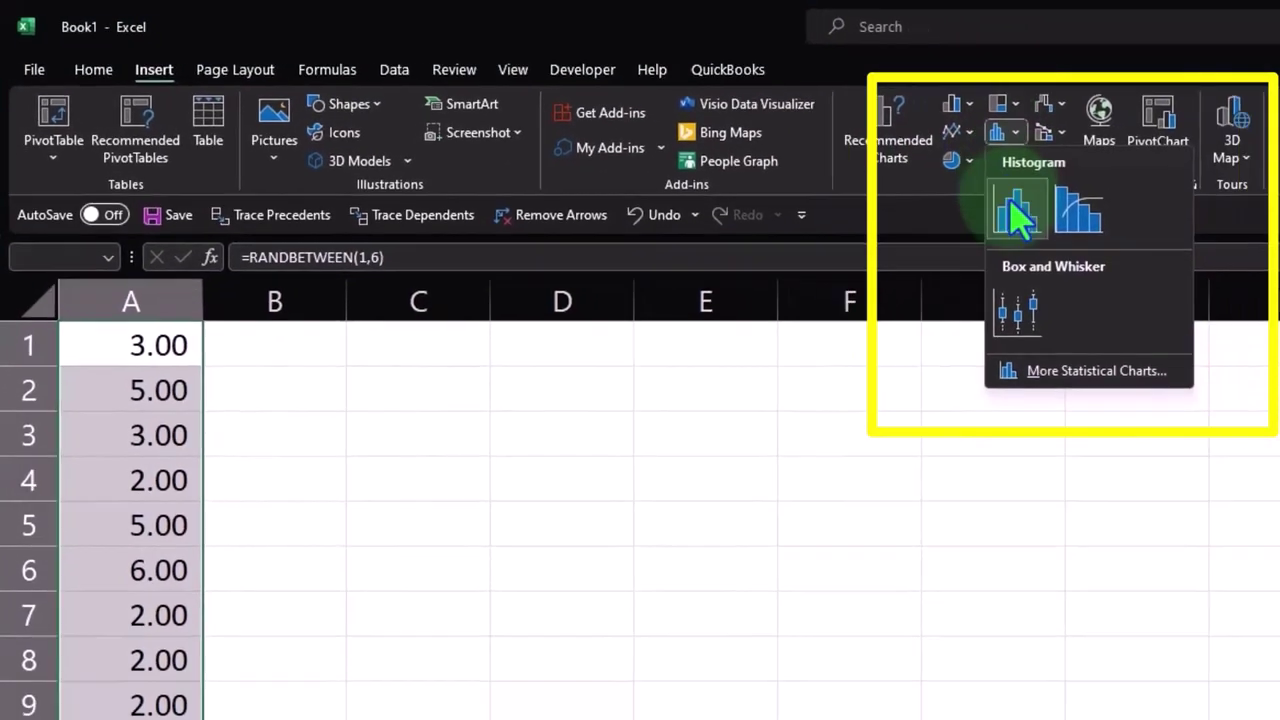
pyautogui.click(1087, 225)
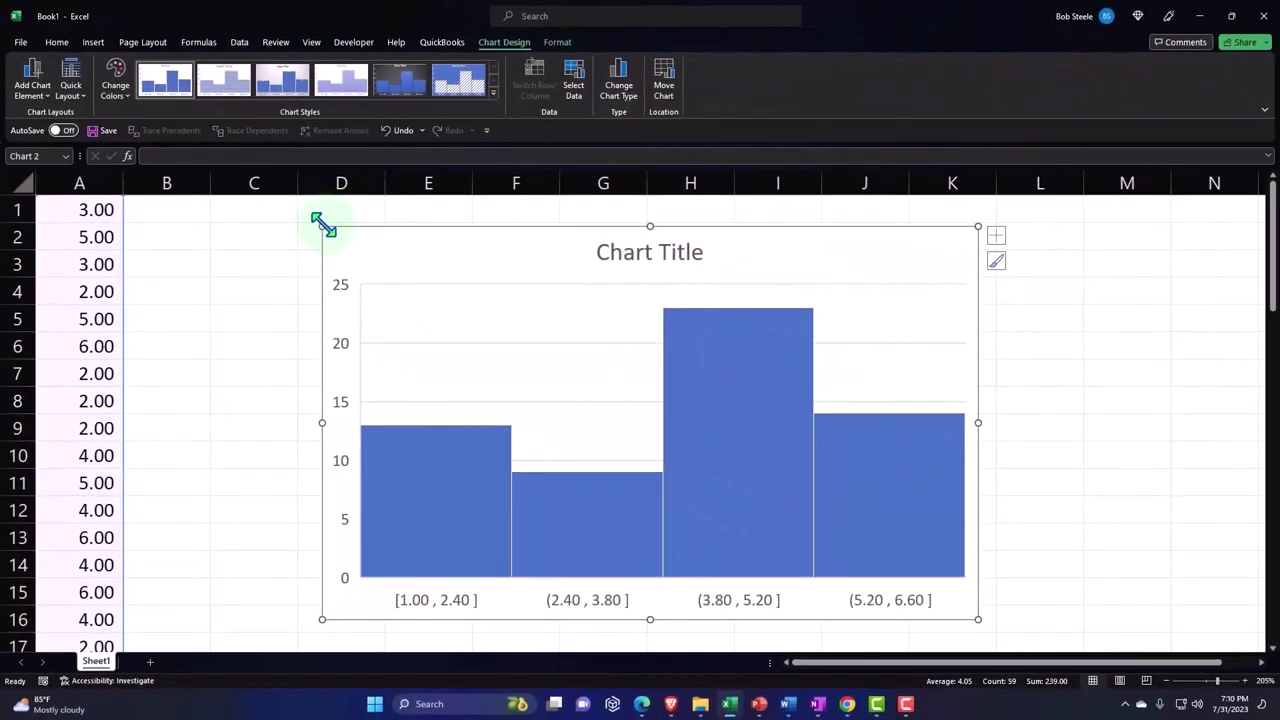
pyautogui.moveTo(321, 226); pyautogui.dragTo(173, 212)
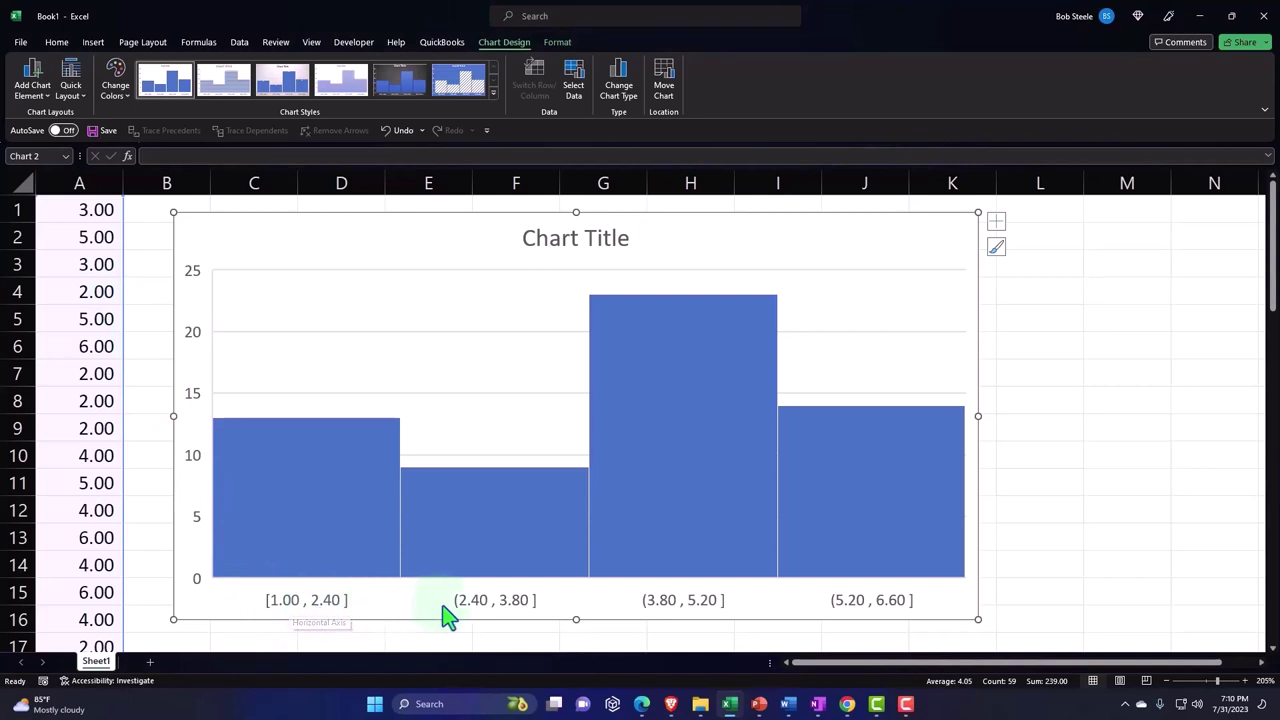
# Step: Give the histogram's horizontal axis a fixed bin width of 1, producing five bins from 1 to 6
pyautogui.doubleClick(506, 605)
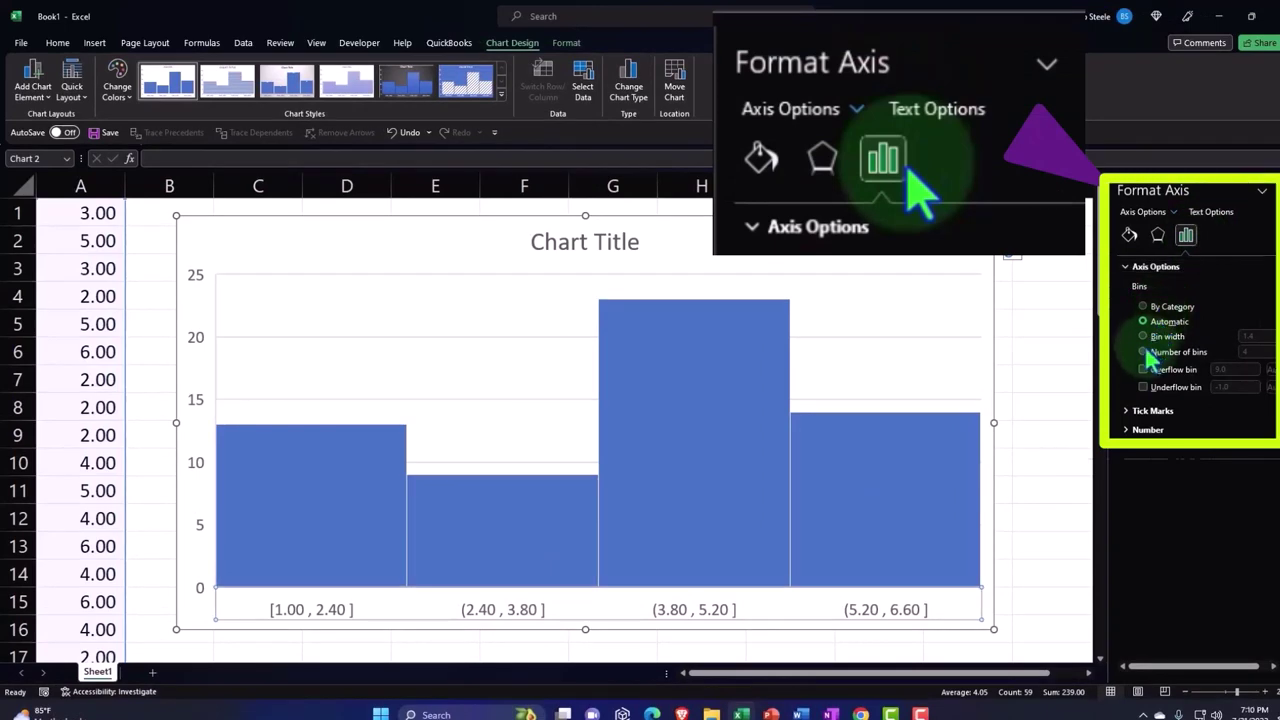
pyautogui.click(1144, 337)
pyautogui.tripleClick(1248, 336)
pyautogui.write('1')
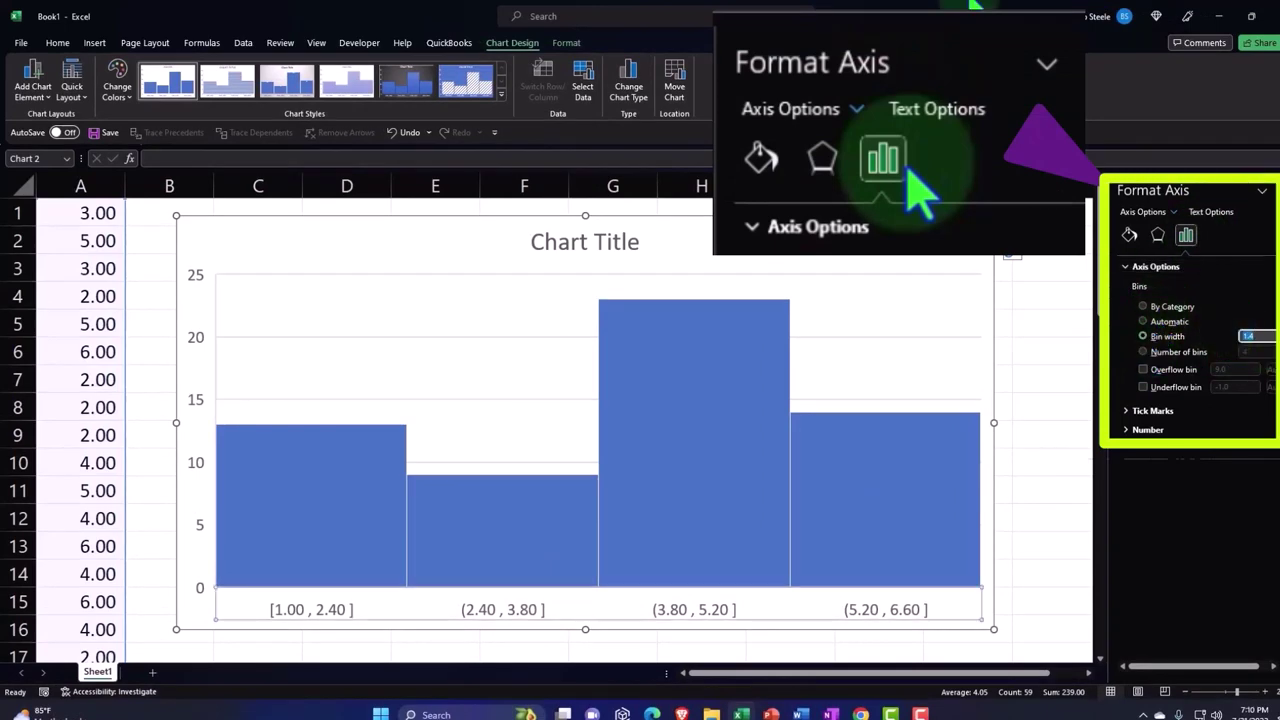
pyautogui.press('Tab')
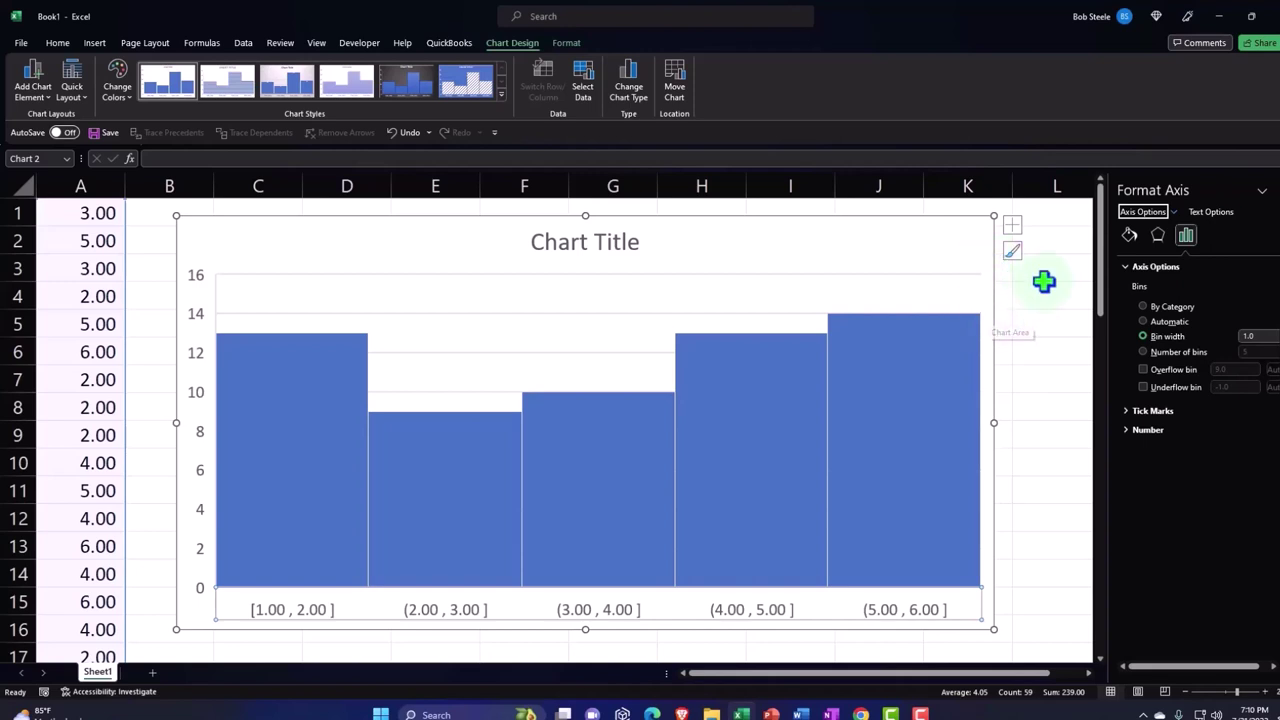
pyautogui.click(1270, 190)
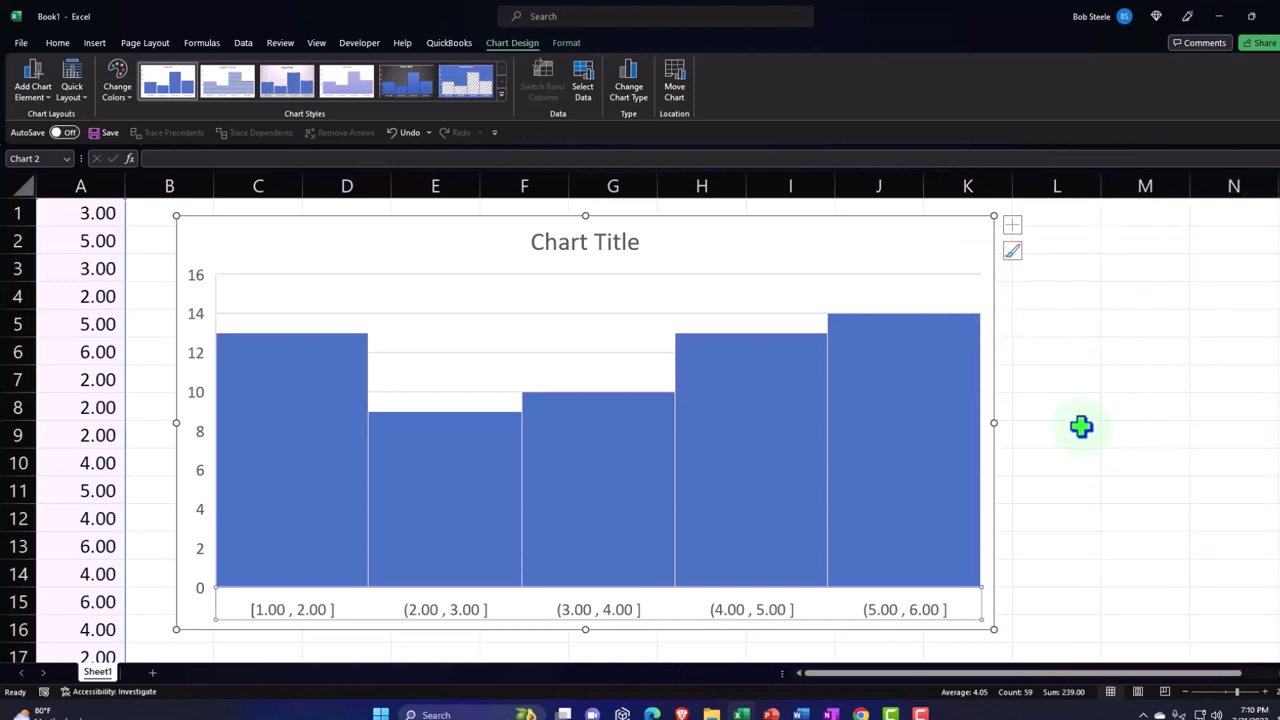
pyautogui.click(638, 248)
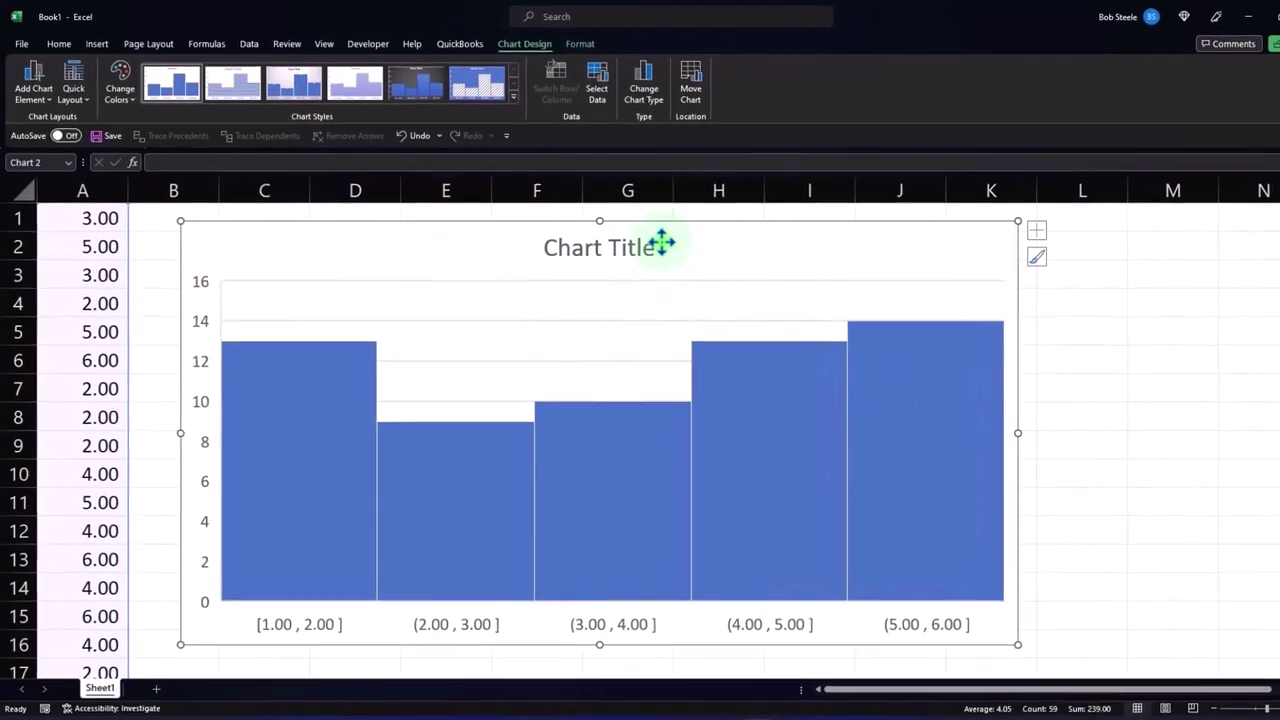
# Step: Delete the histogram's chart title
pyautogui.press('Delete')
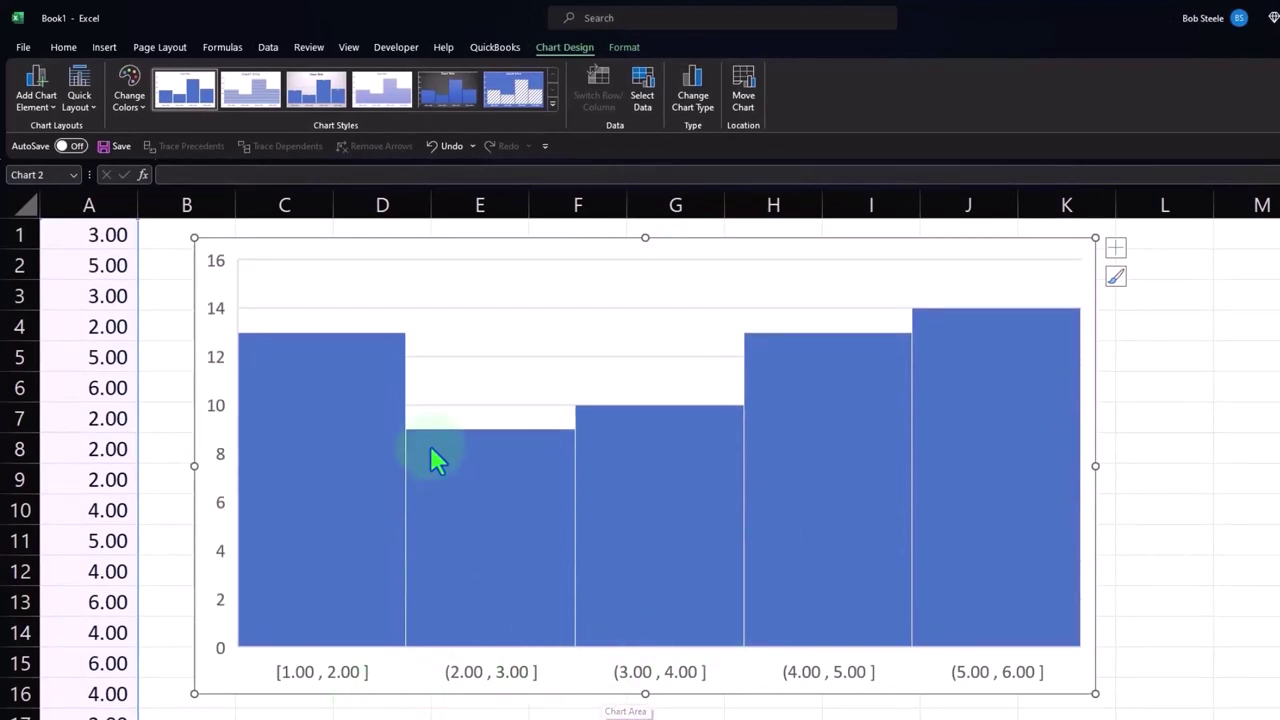
pyautogui.moveTo(925, 400)
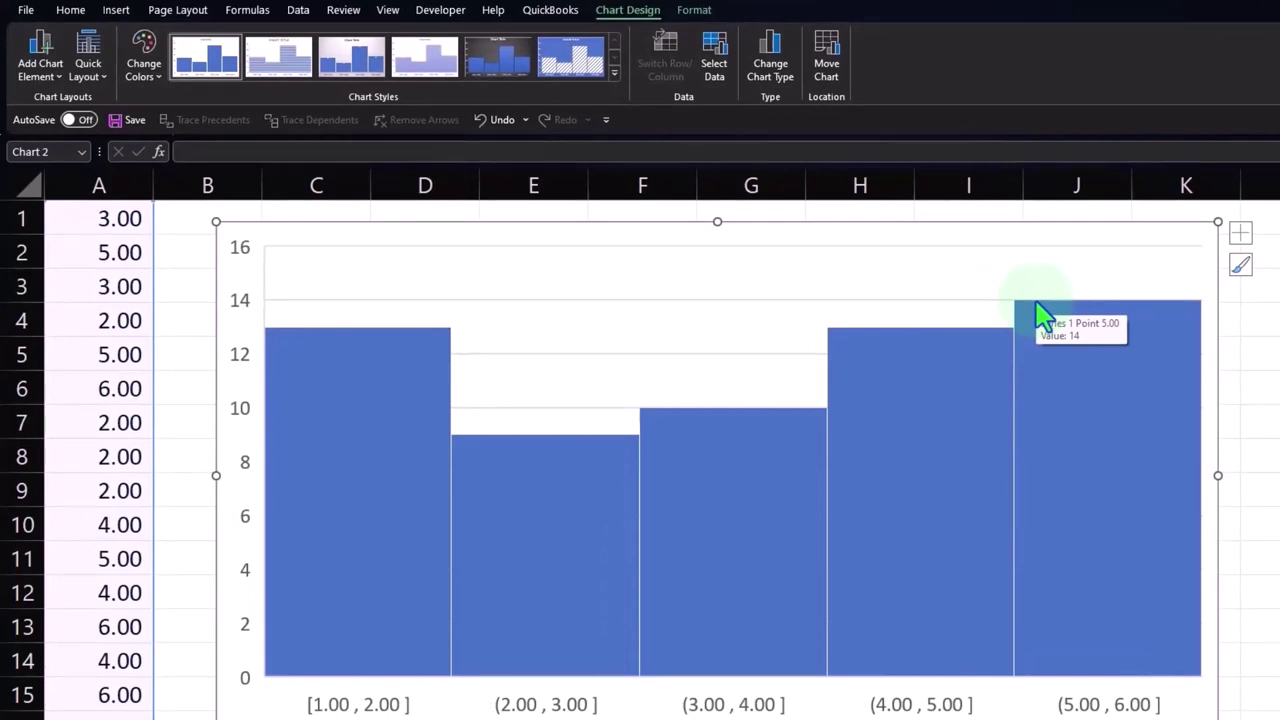
# Step: Overwrite cells A10 through A23 with the value 6
pyautogui.click(94, 562)
pyautogui.click(108, 530)
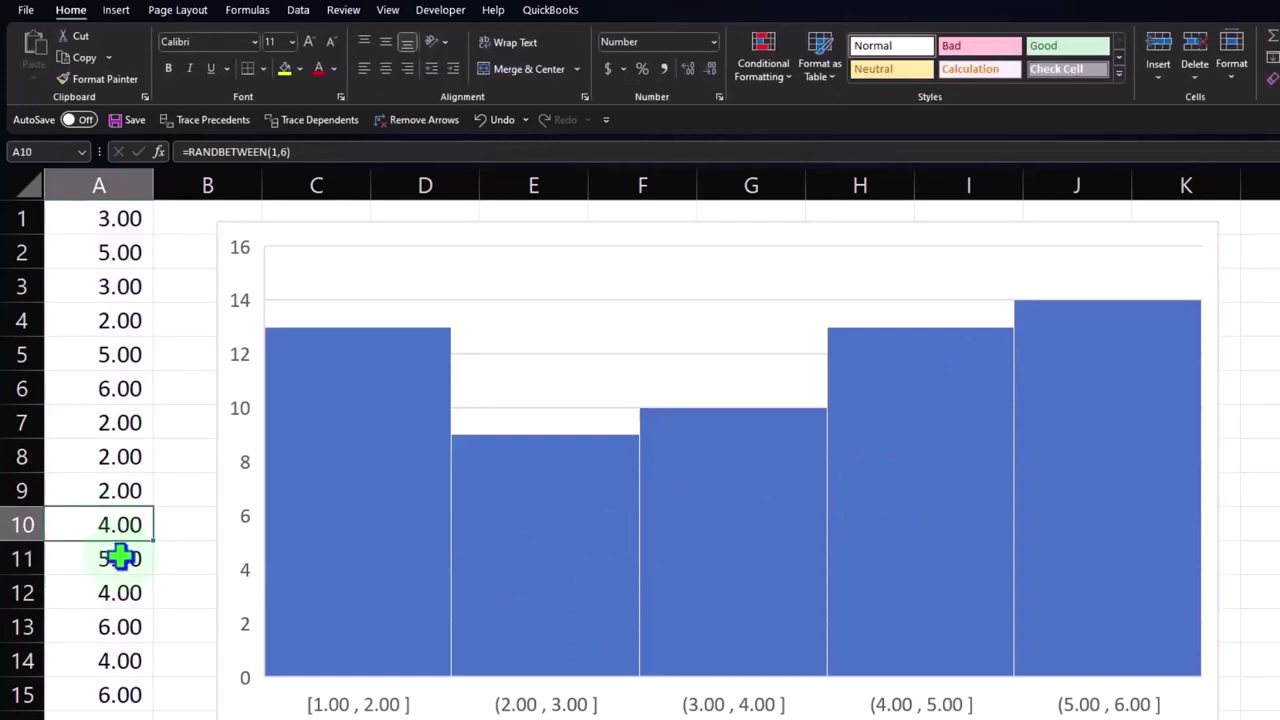
pyautogui.press('Return')
pyautogui.press('Return')
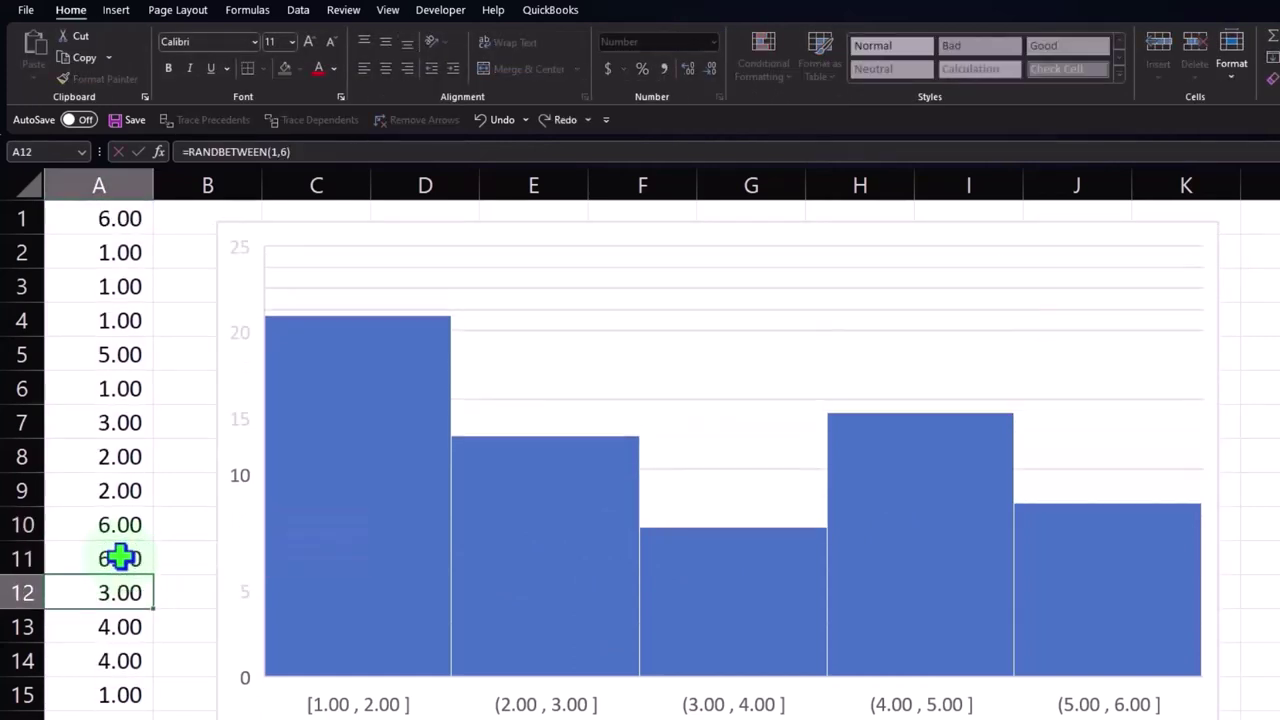
pyautogui.press('Return')
pyautogui.press('Return')
pyautogui.press('Return')
pyautogui.press('Return')
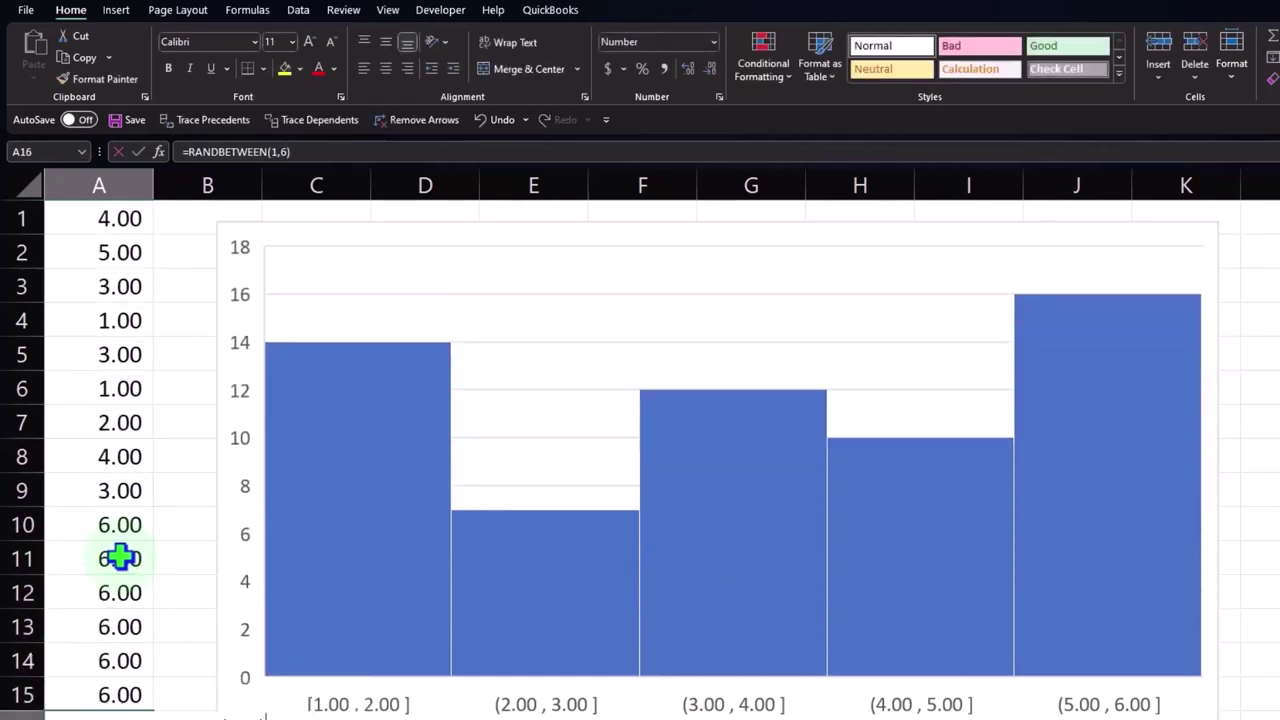
pyautogui.press('Return')
pyautogui.press('Return')
pyautogui.press('Return')
pyautogui.press('Return')
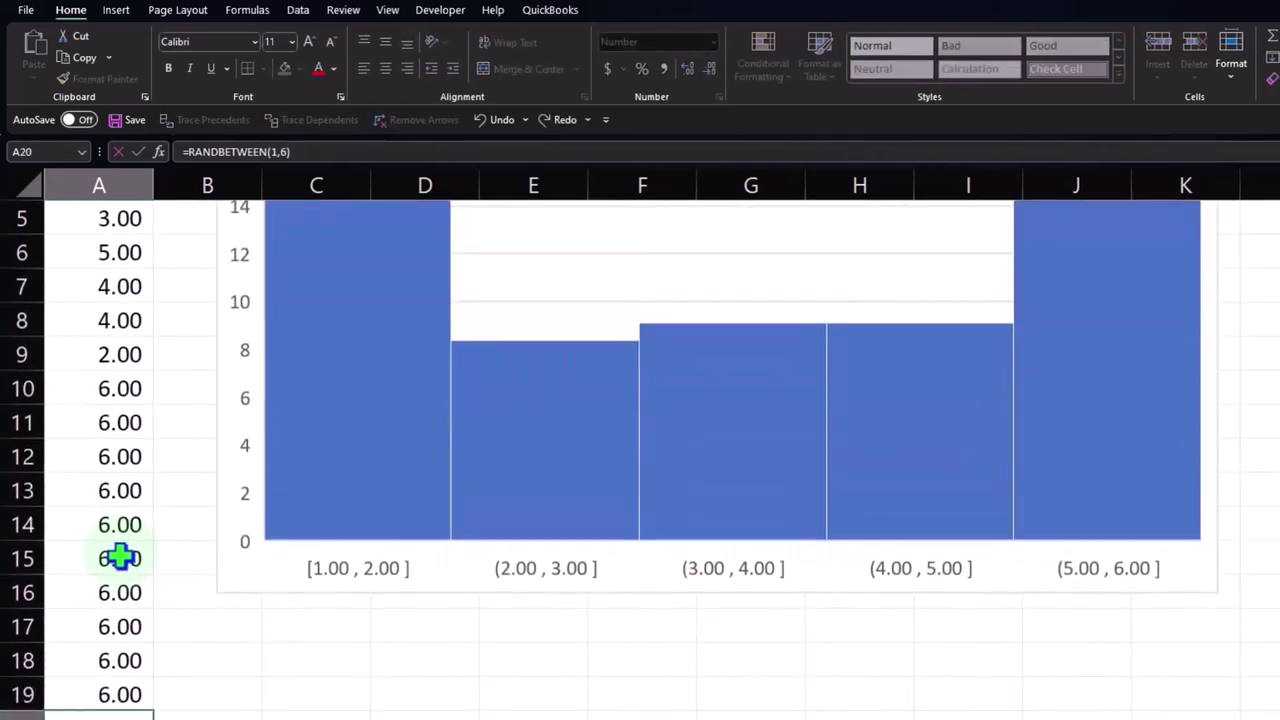
pyautogui.press('Return')
pyautogui.scroll(1, 359, 597)
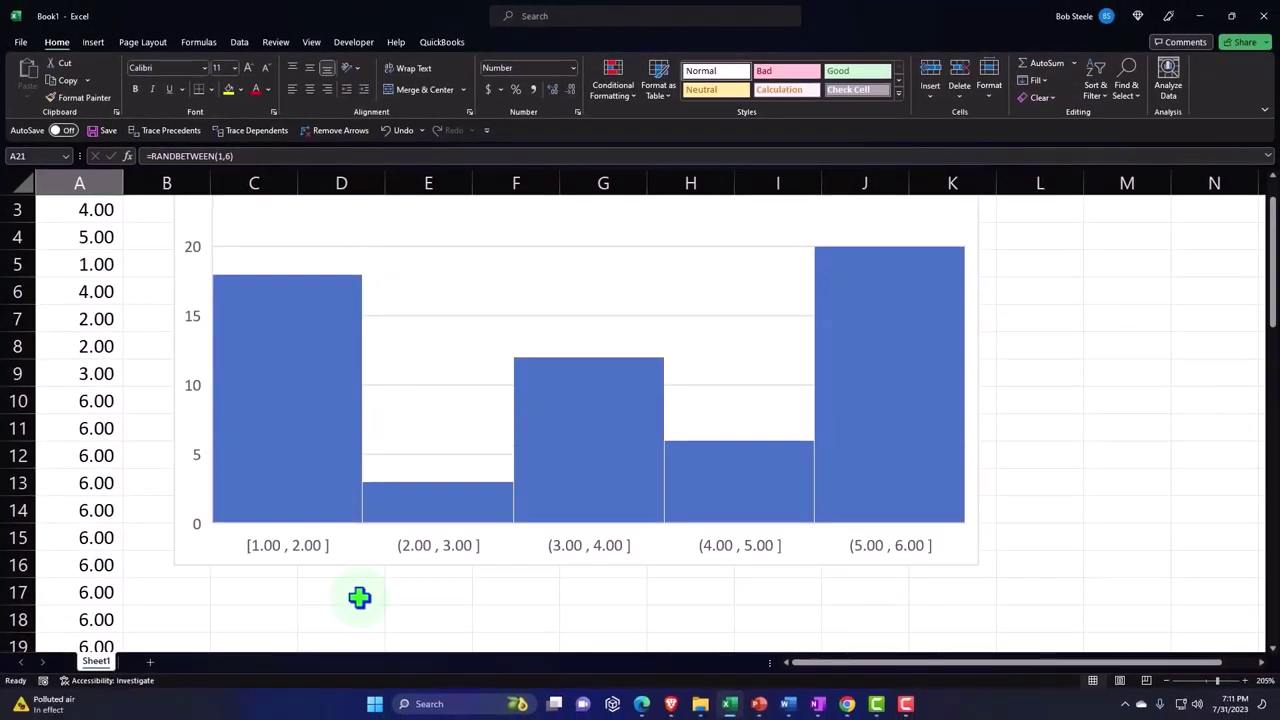
pyautogui.scroll(-2, 359, 597)
pyautogui.write('6')
pyautogui.press('Return')
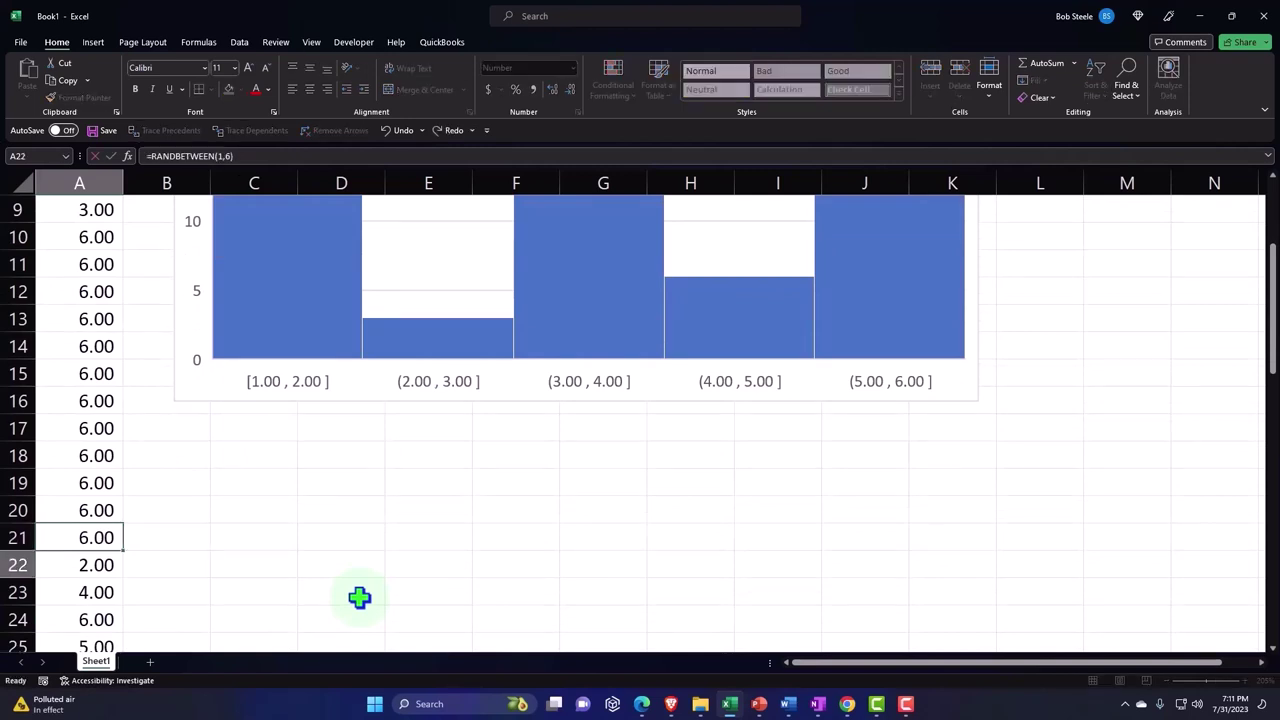
pyautogui.write('6')
pyautogui.press('Return')
pyautogui.write('6')
pyautogui.press('Return')
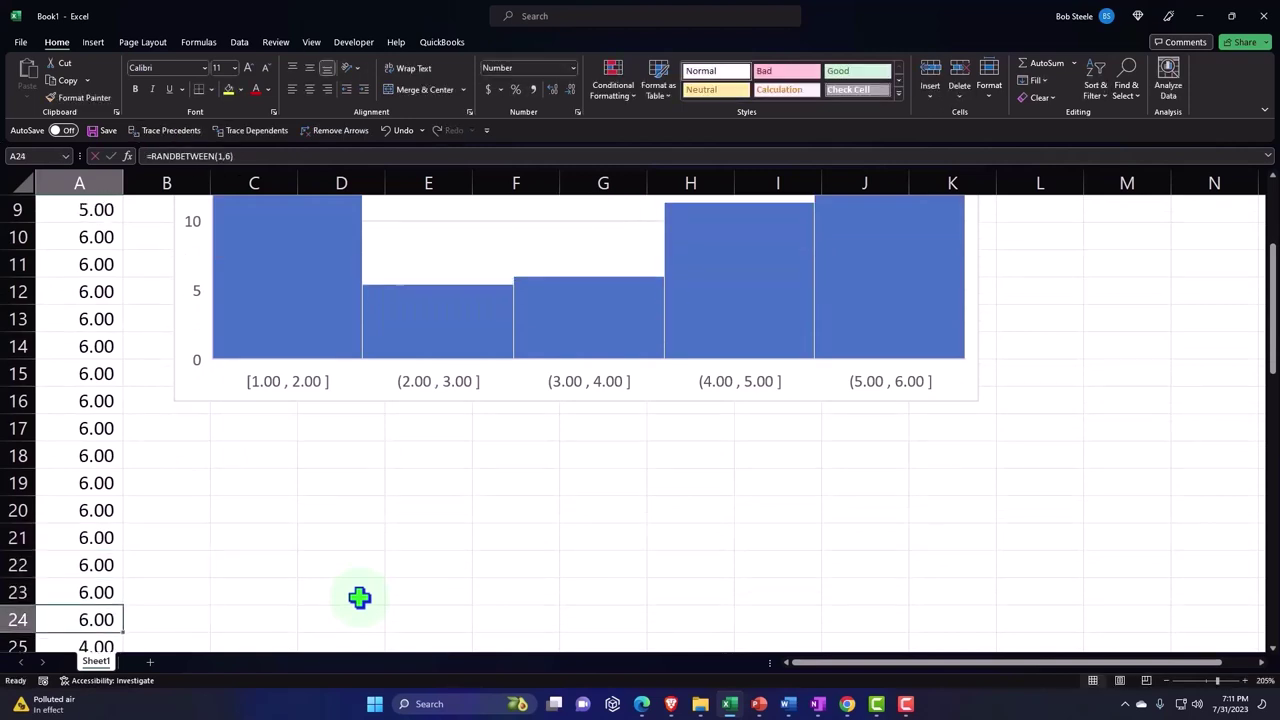
# Step: Continue entering 6 in A24 through A29, making the 5–6 bin the tallest bar
pyautogui.scroll(2, 359, 597)
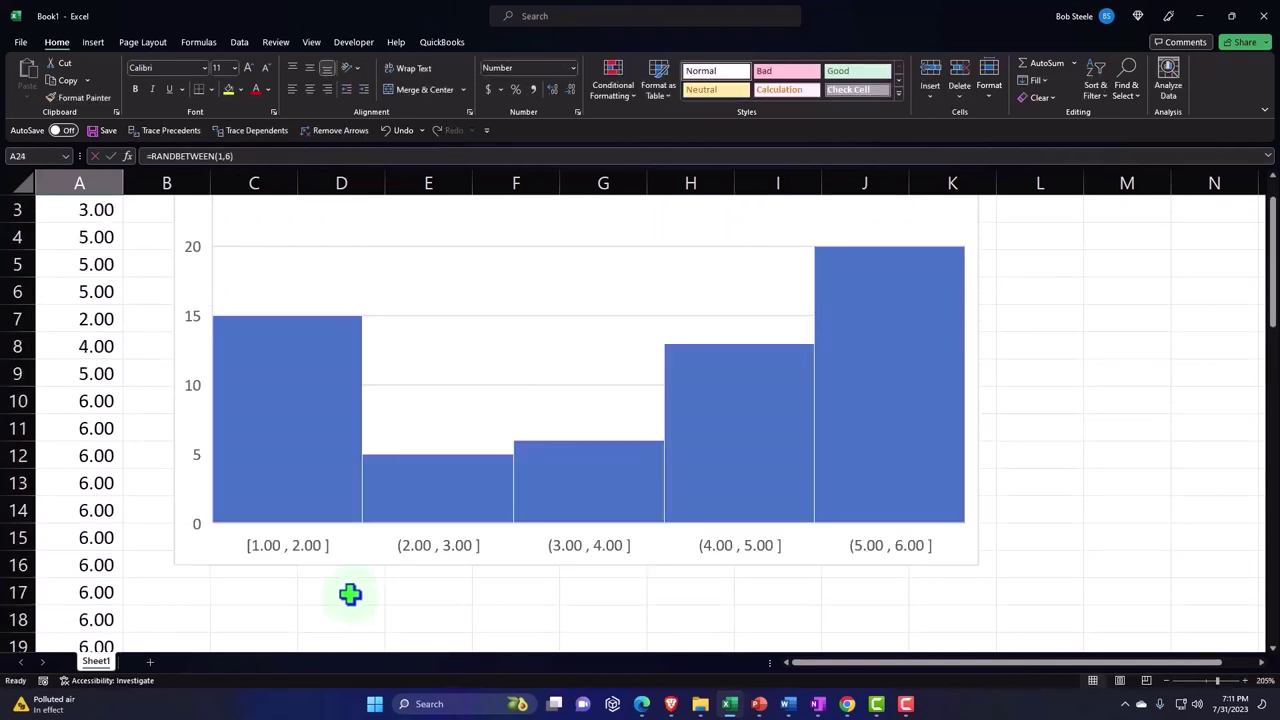
pyautogui.scroll(-5, 149, 477)
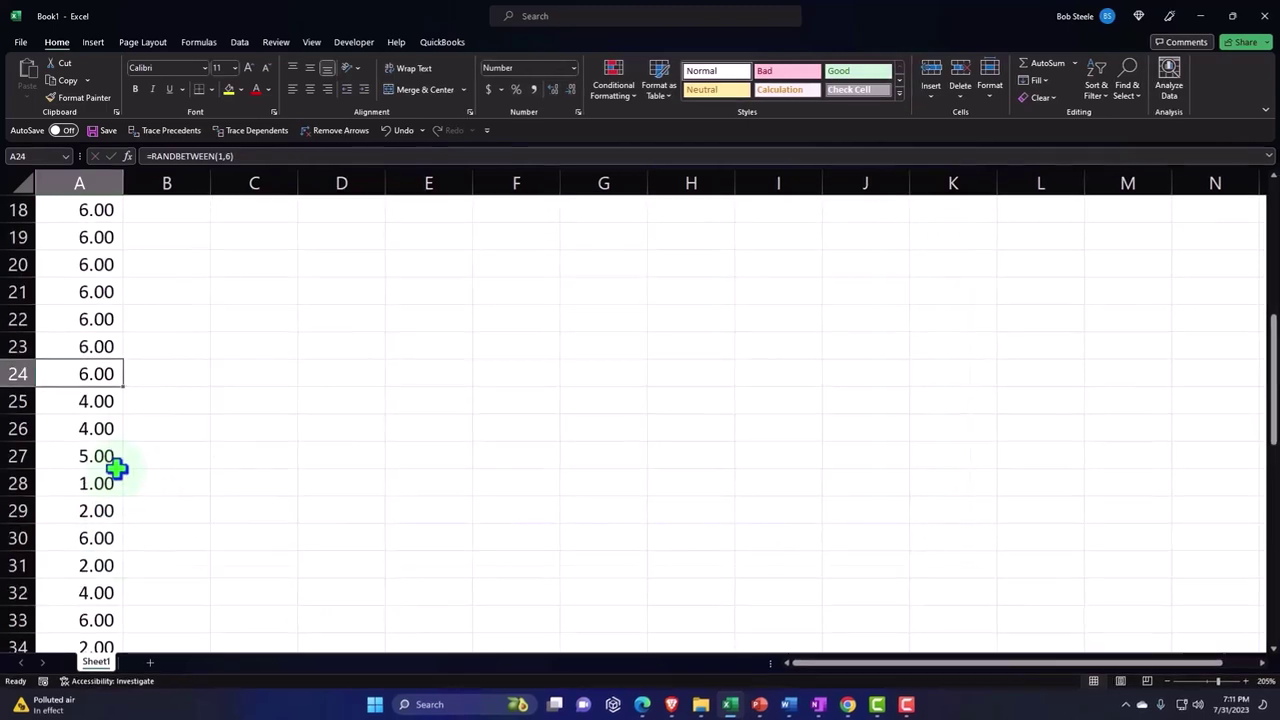
pyautogui.press('Return')
pyautogui.write('6')
pyautogui.press('Return')
pyautogui.write('6')
pyautogui.press('Return')
pyautogui.press('Return')
pyautogui.write('6')
pyautogui.press('Return')
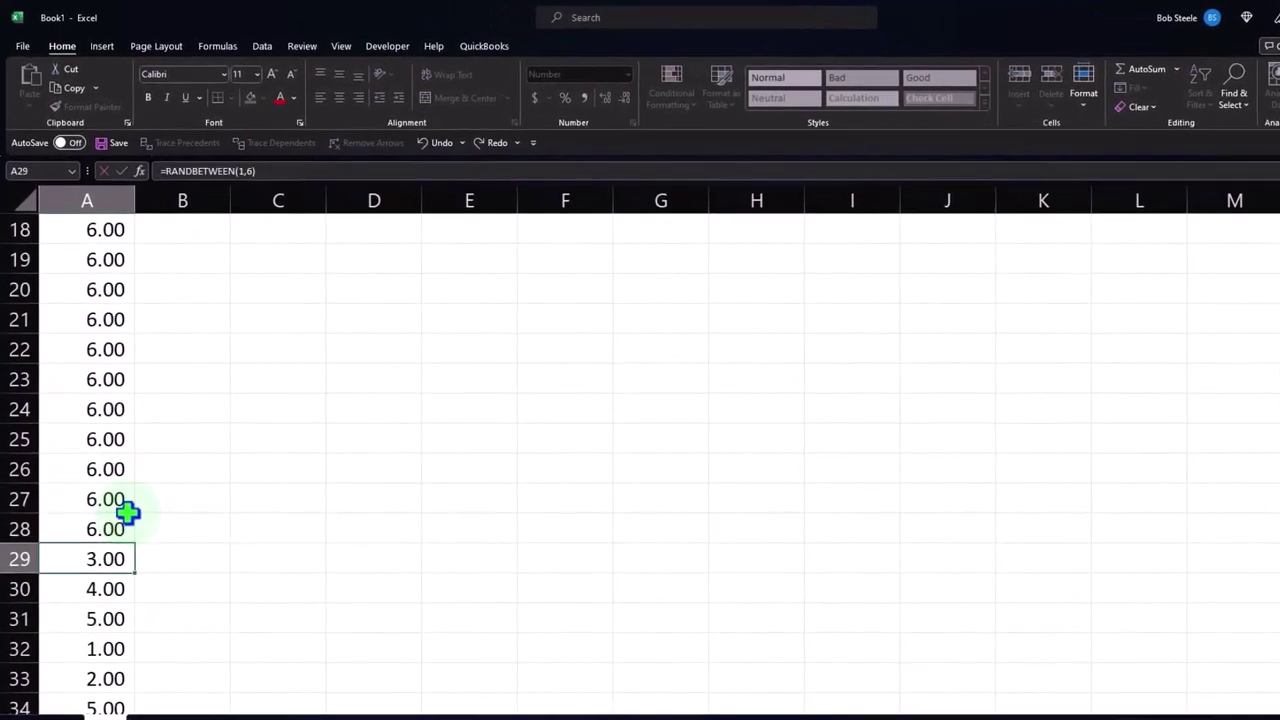
pyautogui.write('6')
pyautogui.press('Return')
pyautogui.scroll(3, 203, 488)
pyautogui.scroll(3, 203, 488)
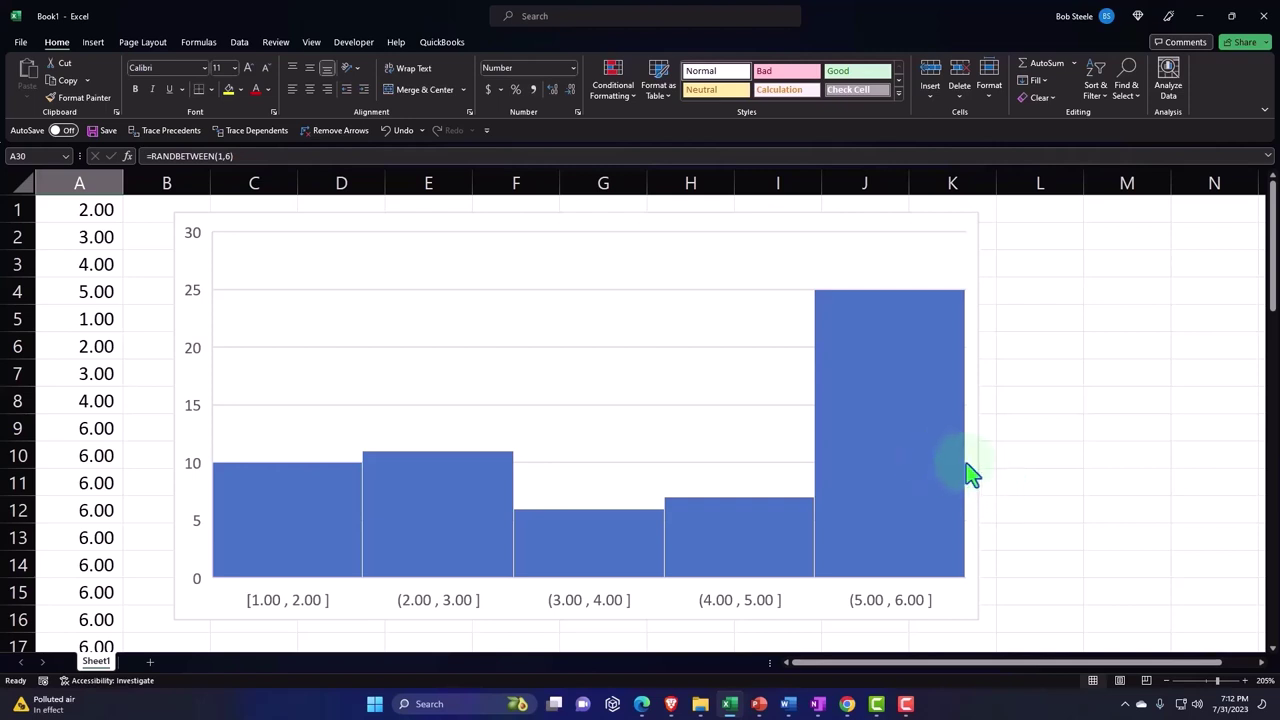
# Step: Delete the histogram chart and column A's values, then select cell A1
pyautogui.click(976, 463)
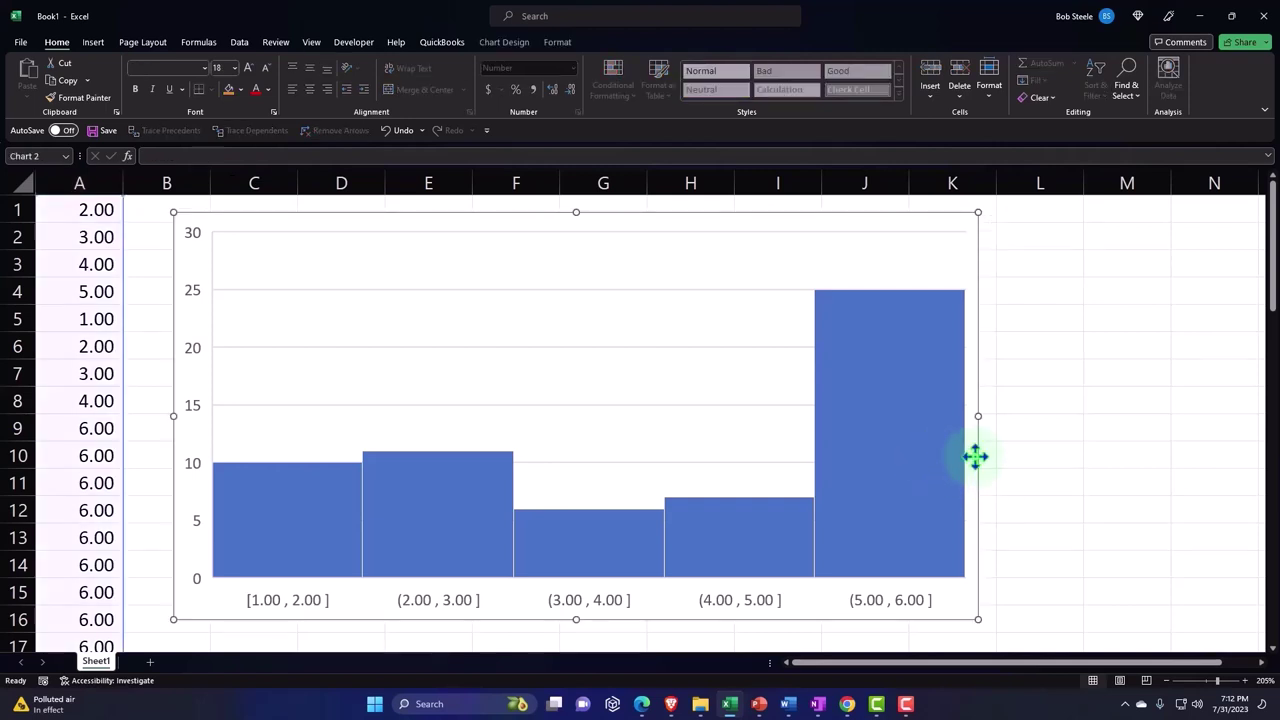
pyautogui.press('Delete')
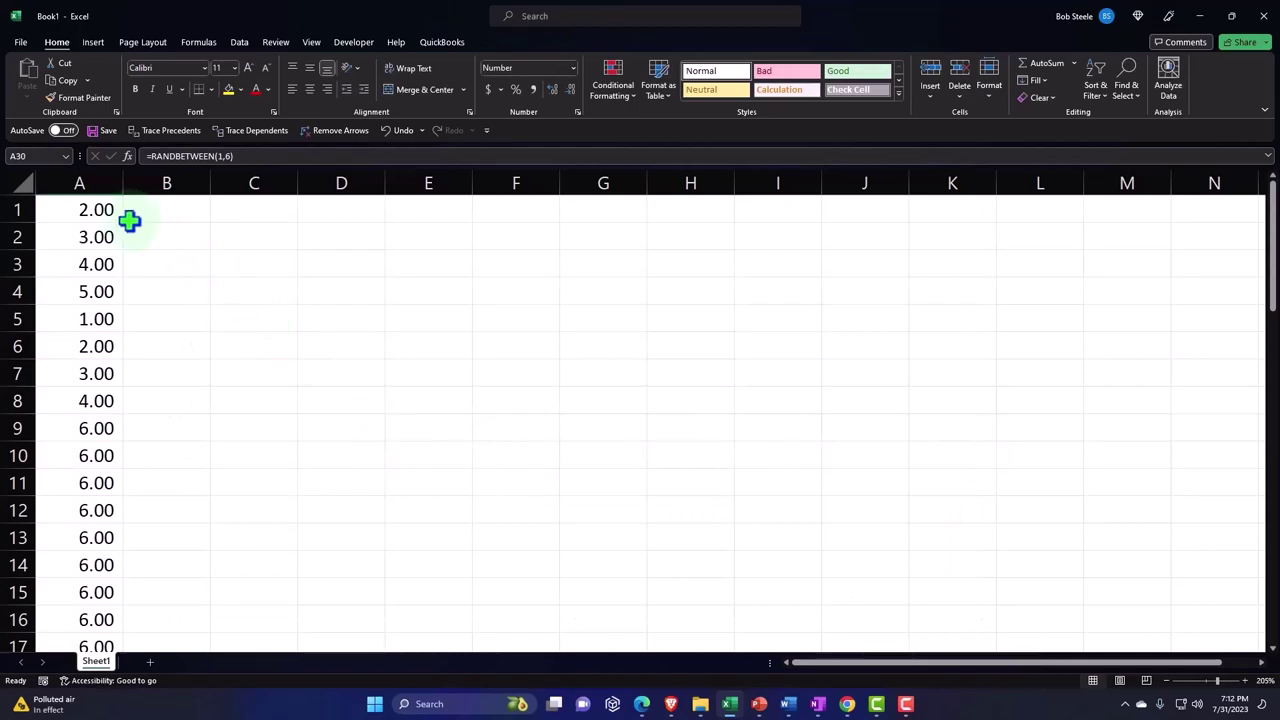
pyautogui.click(80, 181)
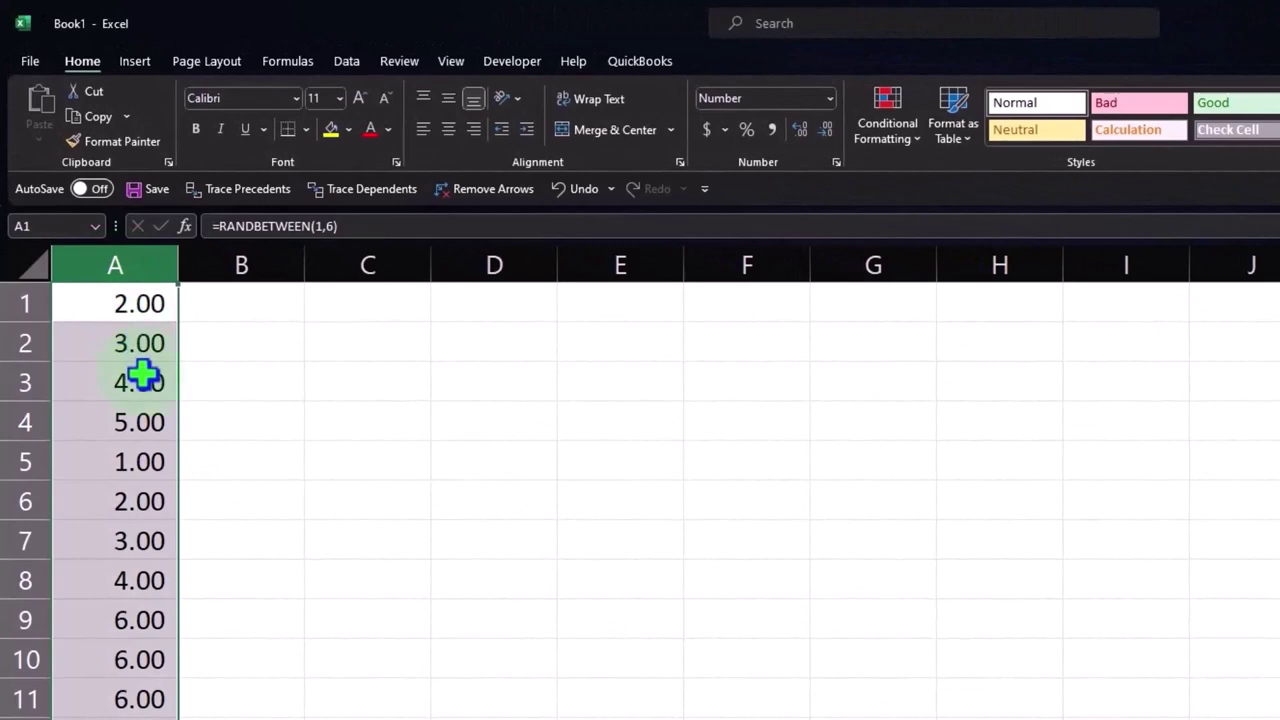
pyautogui.rightClick(142, 374)
pyautogui.click(211, 592)
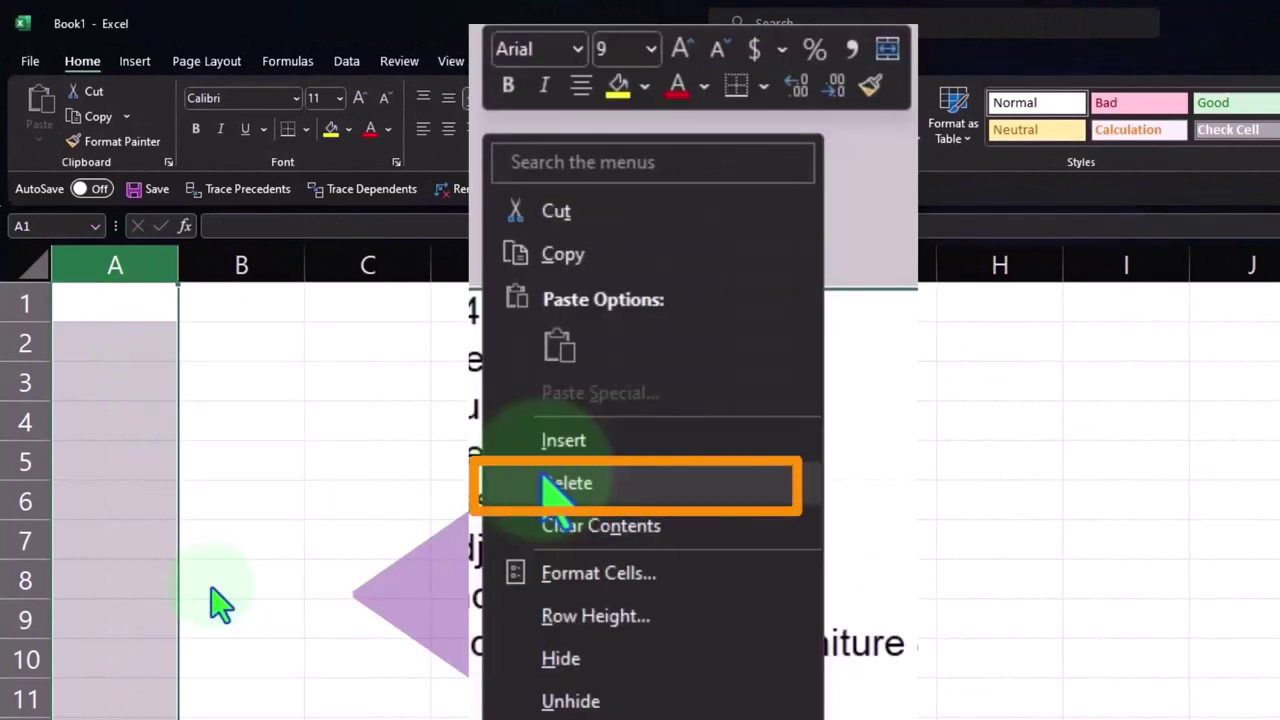
pyautogui.scroll(1, 323, 610)
pyautogui.scroll(1, 323, 610)
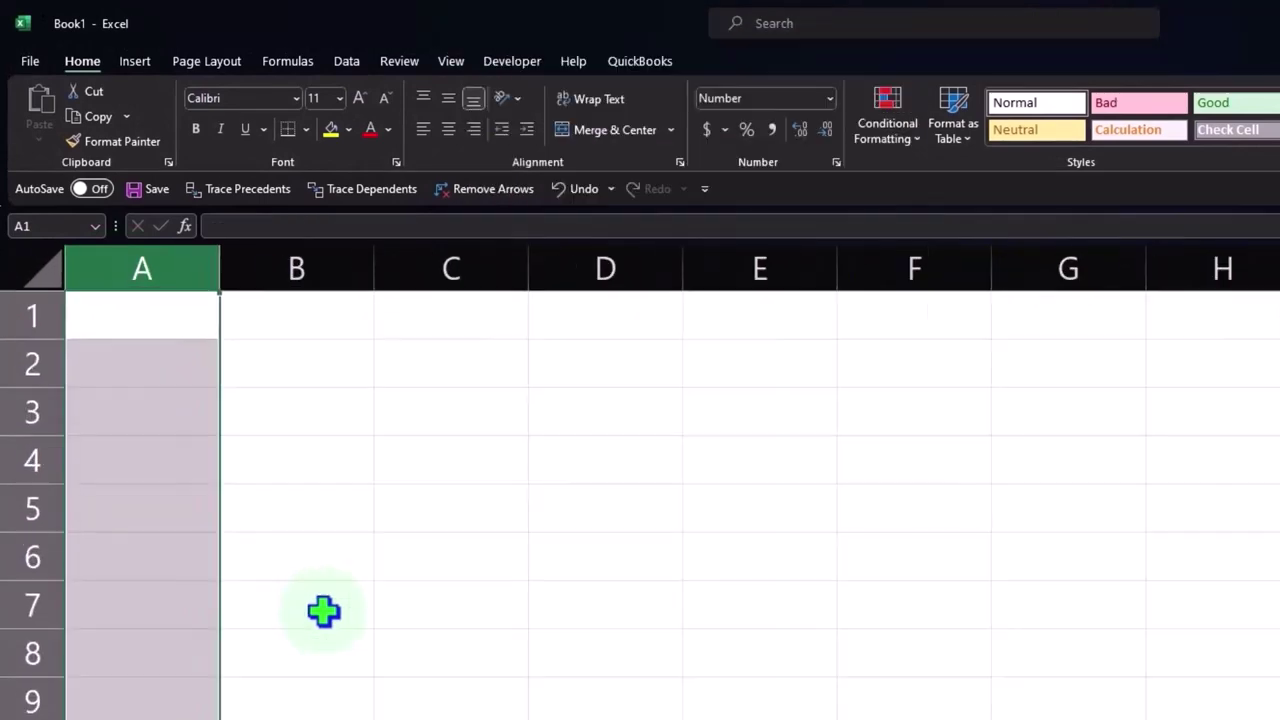
pyautogui.scroll(1, 323, 610)
pyautogui.scroll(1, 323, 610)
pyautogui.click(394, 612)
# Step: Enter =RANDBETWEEN(60000,80000) in cell A1, correcting the upper bound to 80000
pyautogui.click(178, 322)
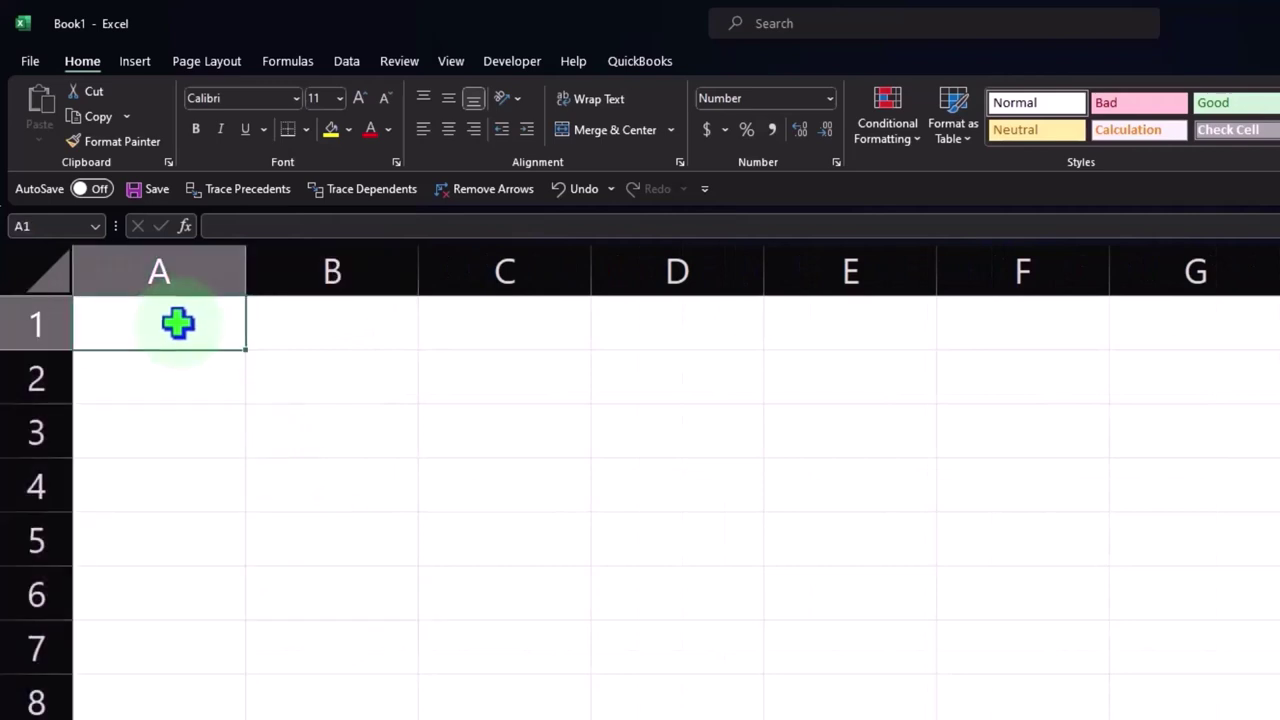
pyautogui.write('=')
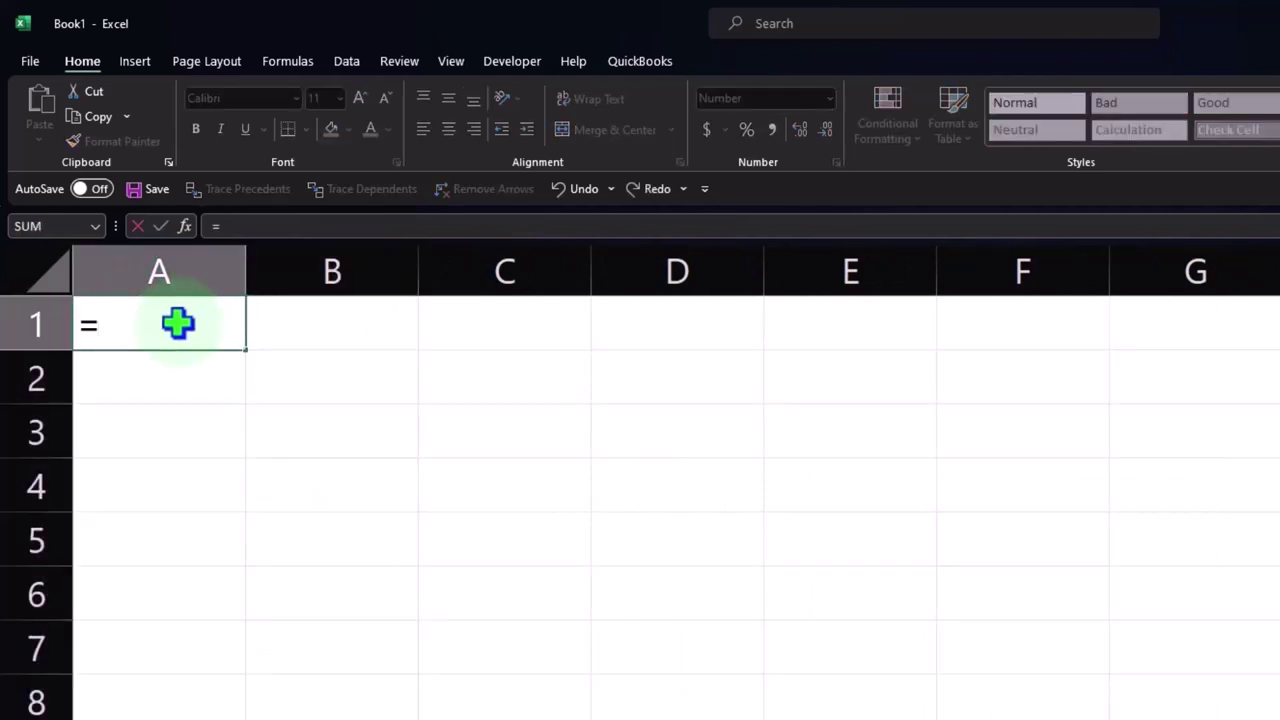
pyautogui.write('rand')
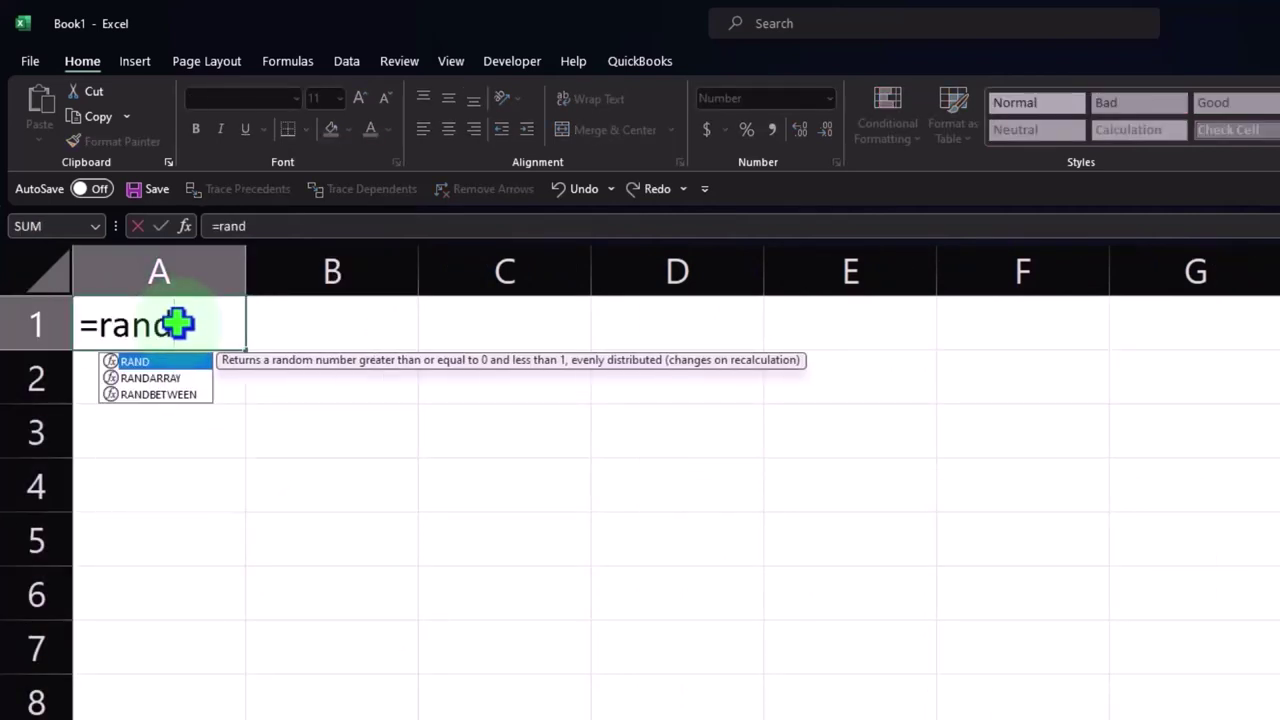
pyautogui.click(183, 393)
pyautogui.doubleClick(183, 393)
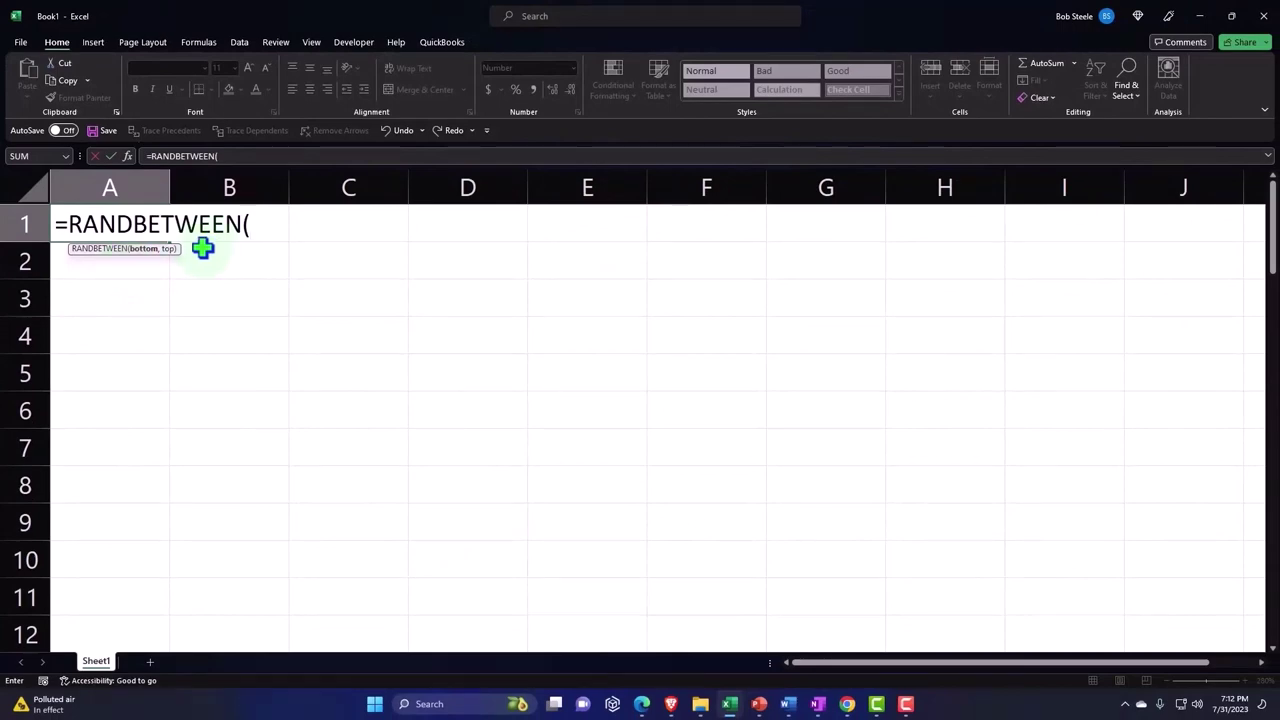
pyautogui.write('60')
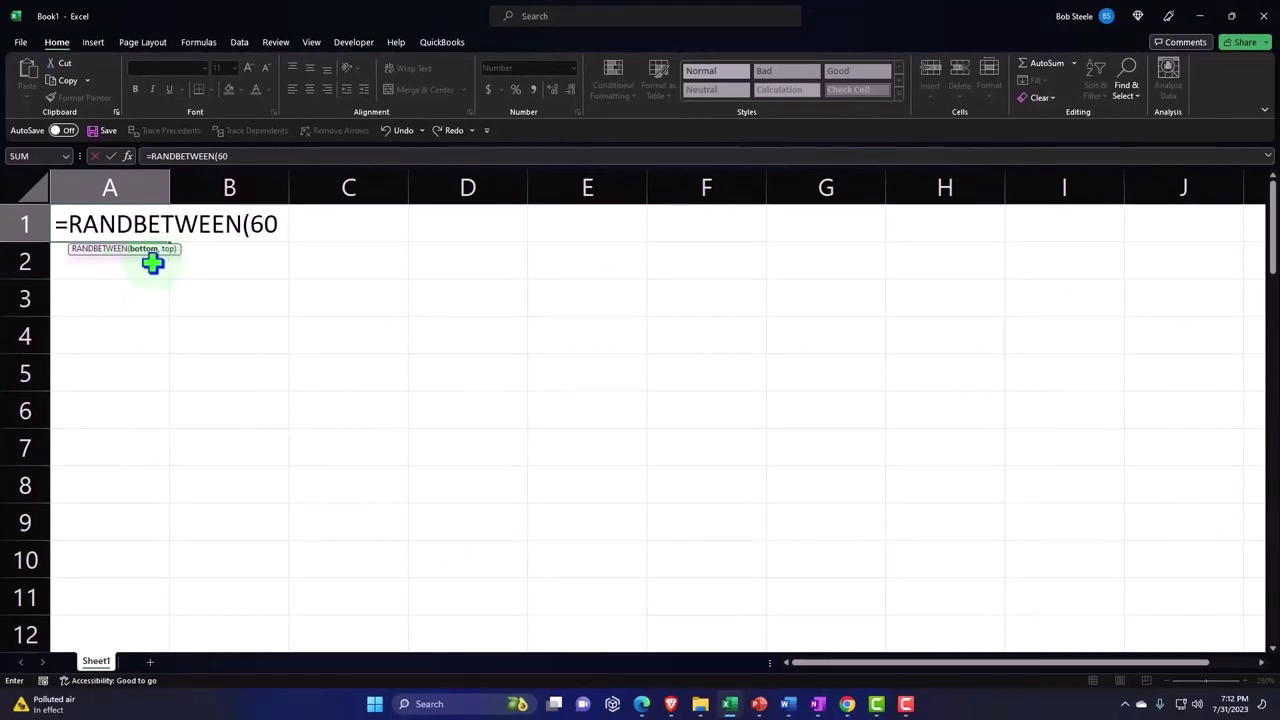
pyautogui.write('000,')
pyautogui.write('80')
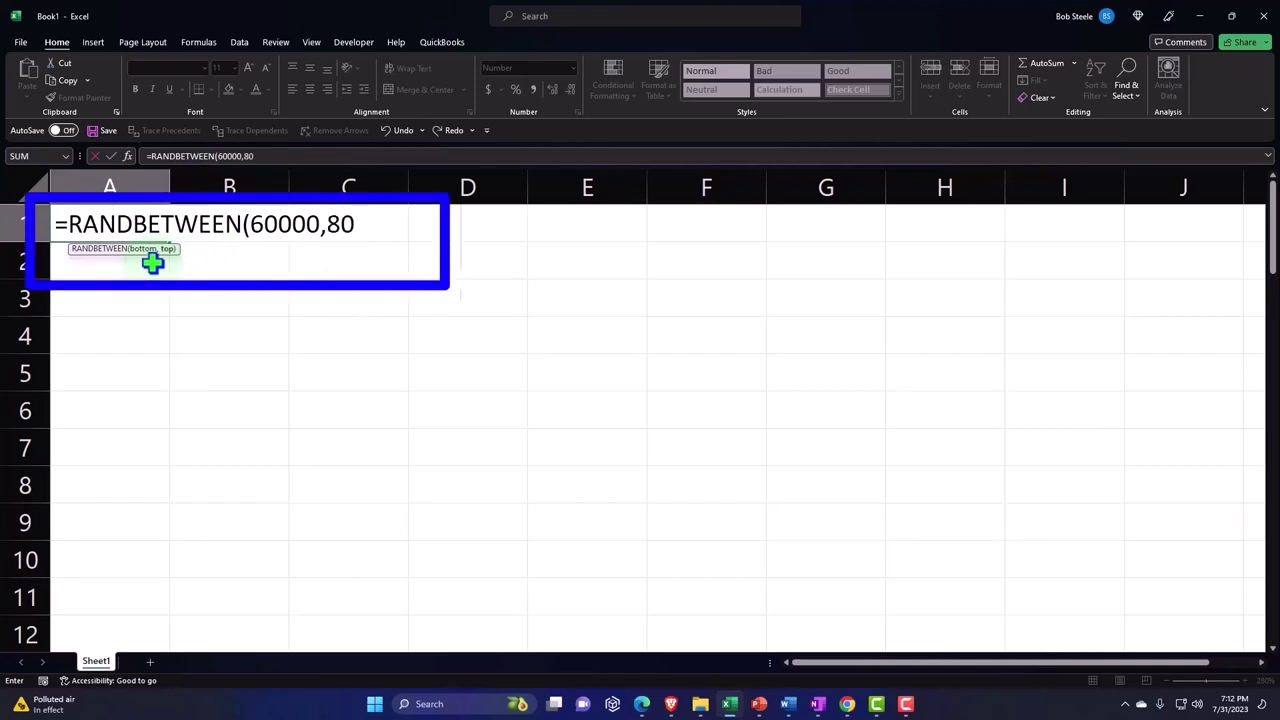
pyautogui.write('00)')
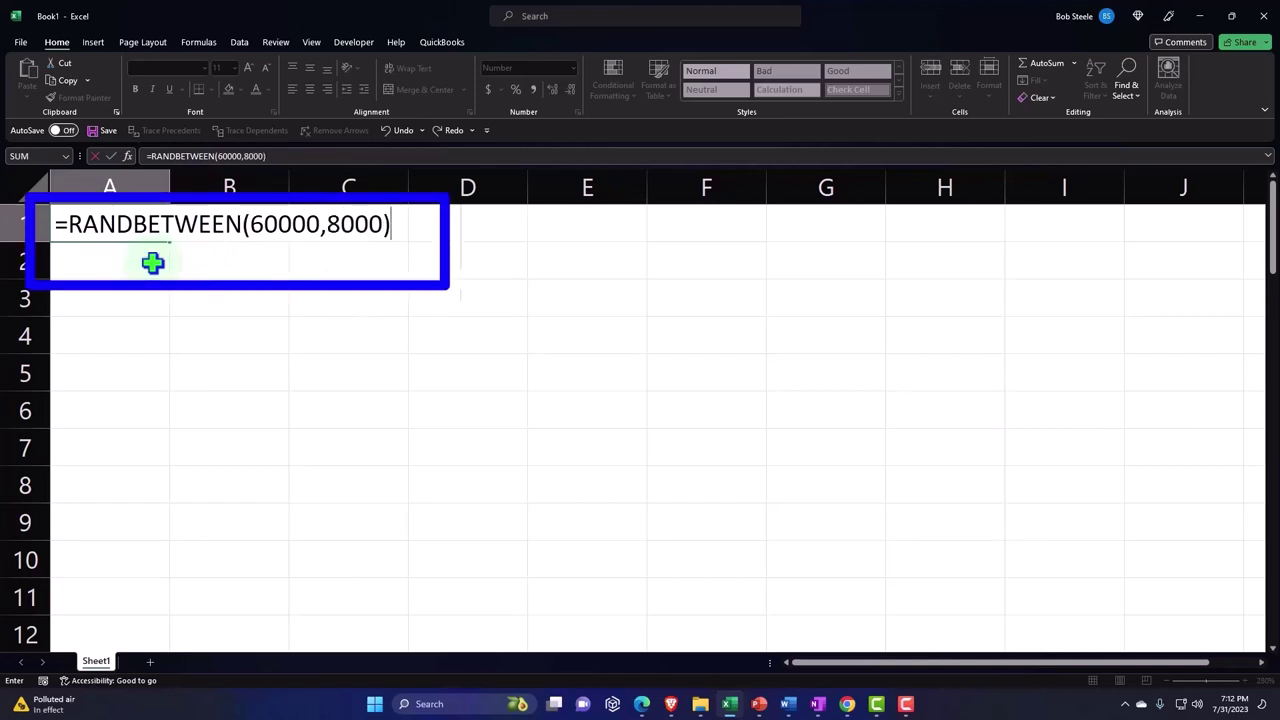
pyautogui.click(336, 226)
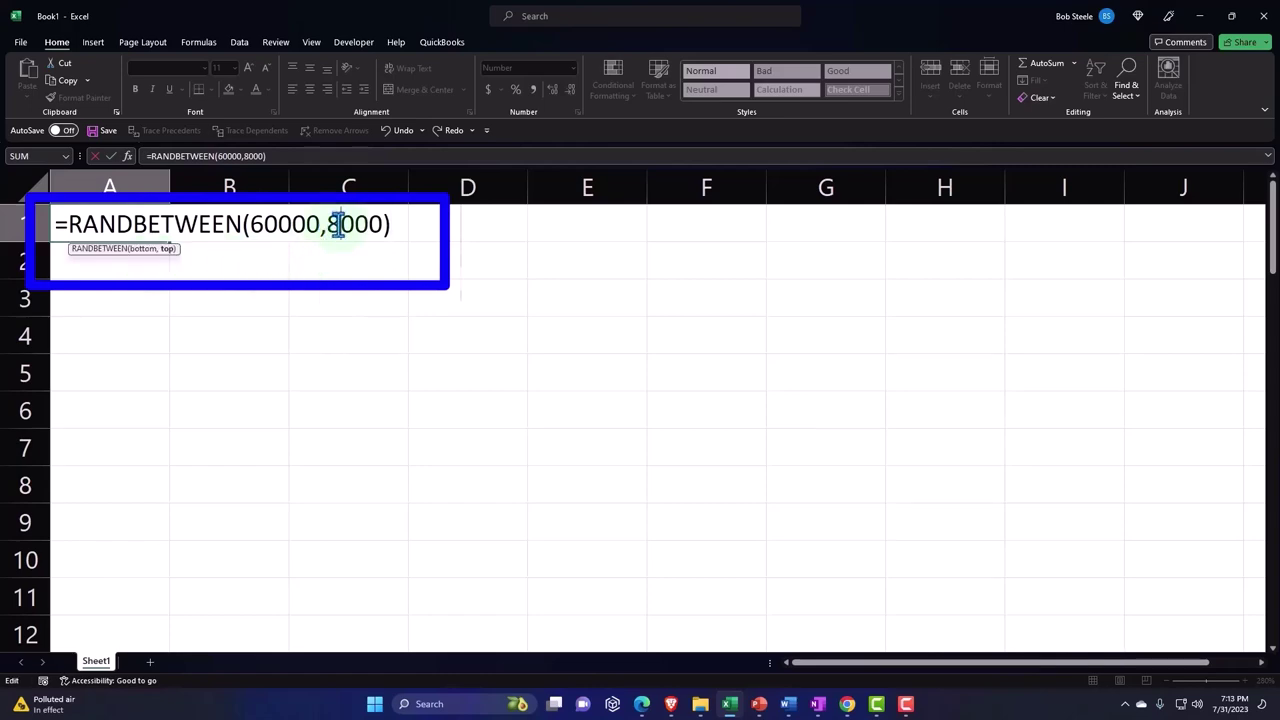
pyautogui.write('0')
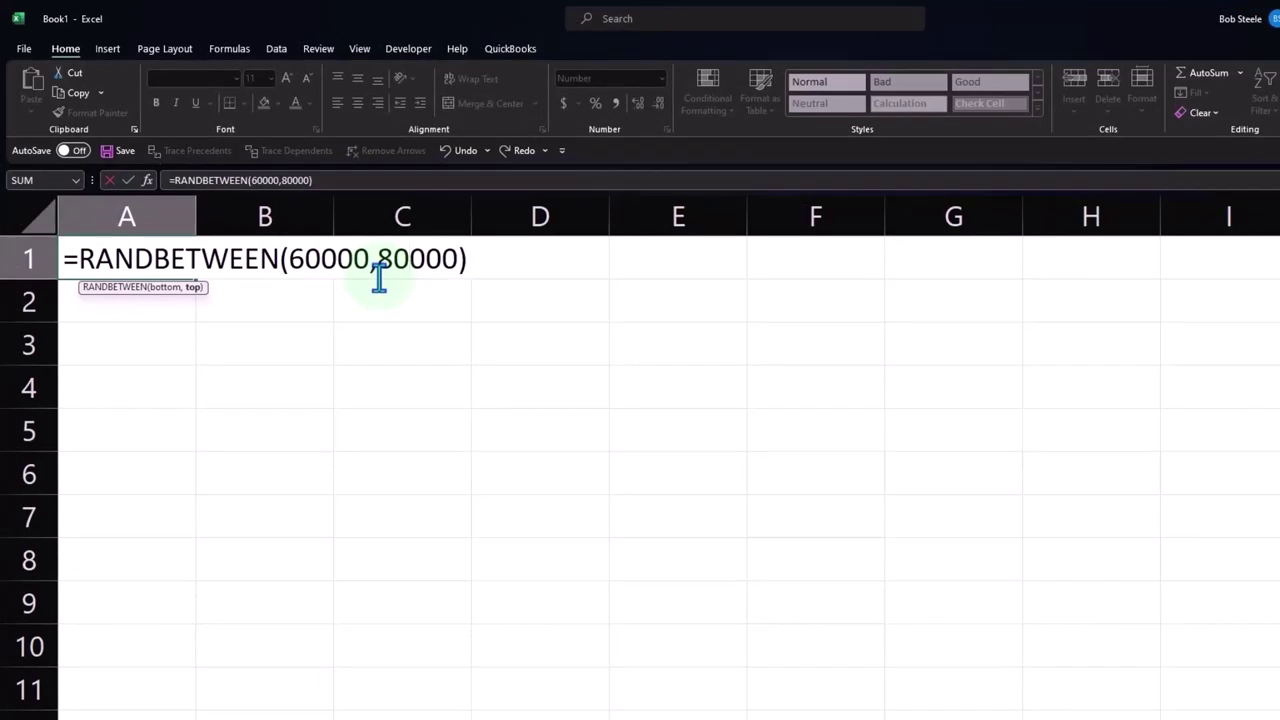
pyautogui.press('Return')
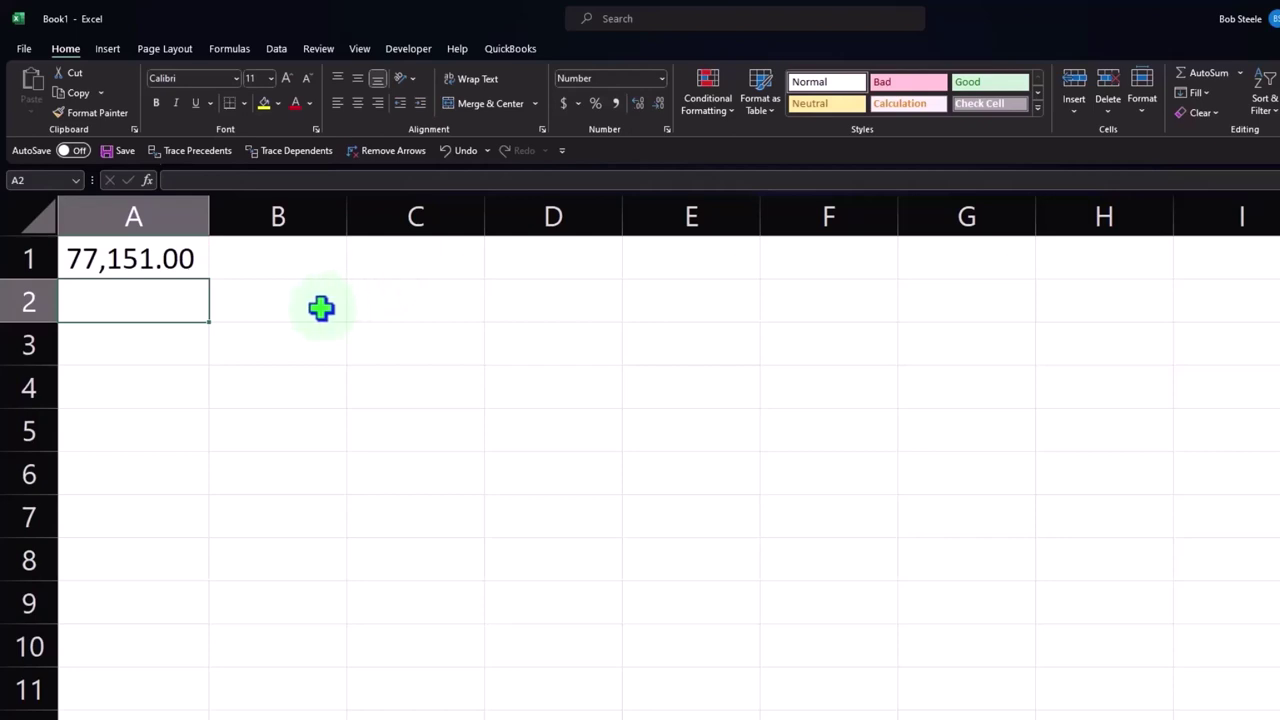
# Step: Fill the RANDBETWEEN(60000,80000) formula from A1 down to A11 and select A1:A11
pyautogui.click(189, 263)
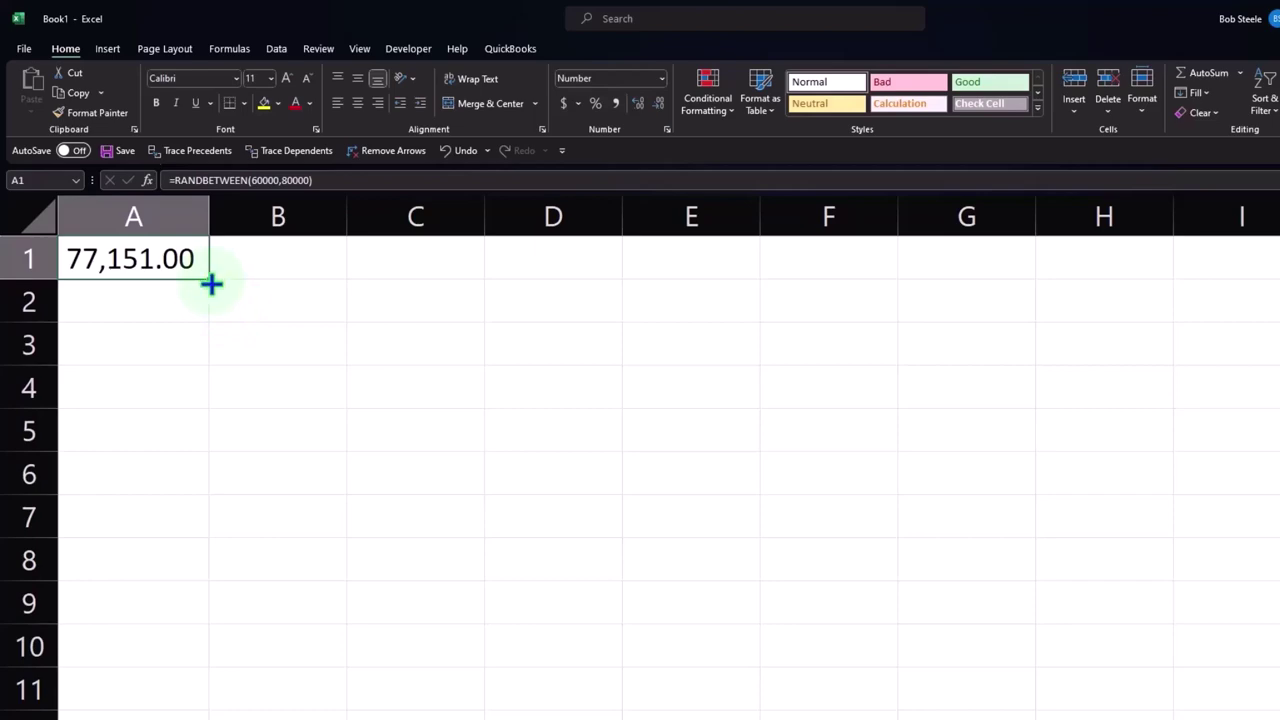
pyautogui.moveTo(210, 283); pyautogui.dragTo(193, 708)
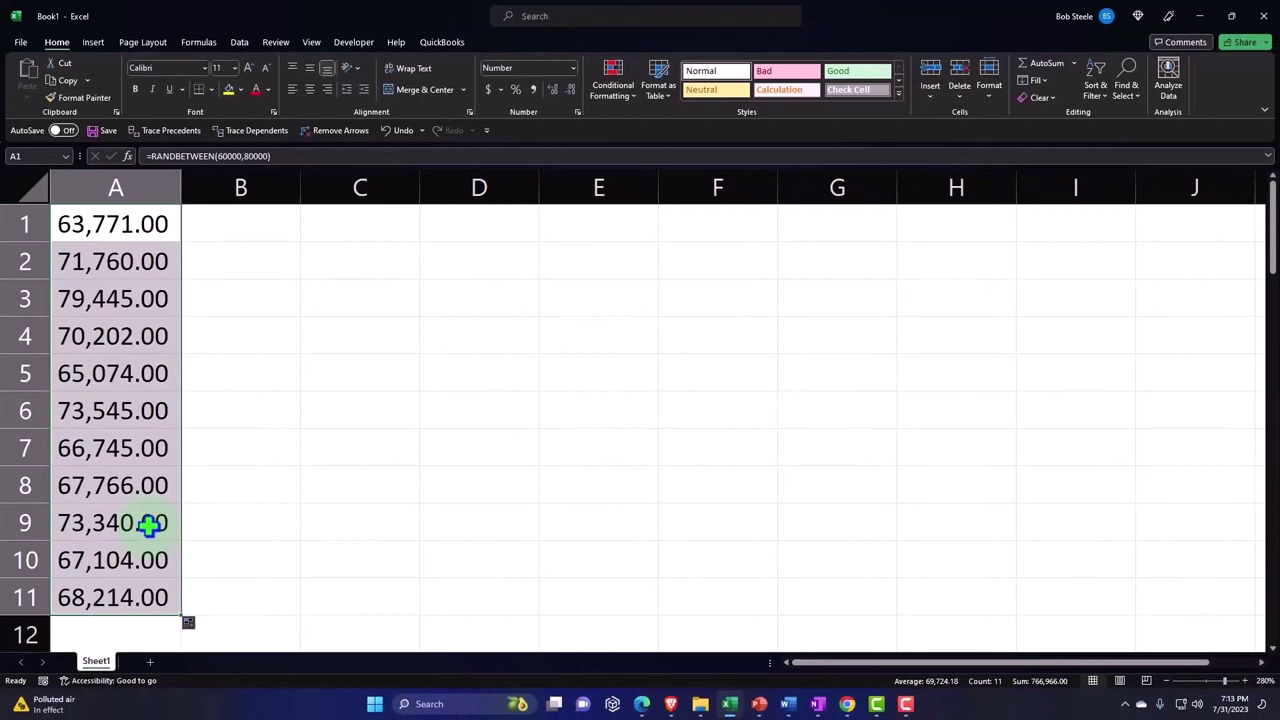
pyautogui.click(148, 525)
pyautogui.scroll(-1, 120, 555)
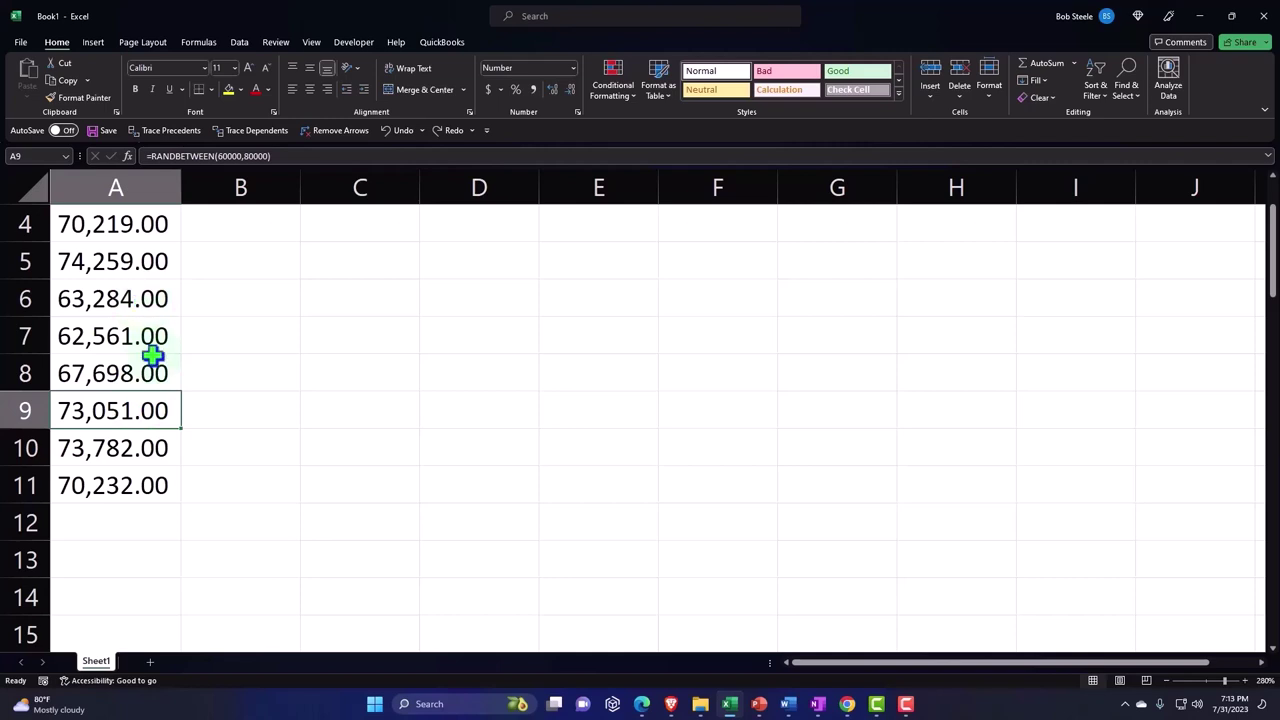
pyautogui.scroll(1, 153, 405)
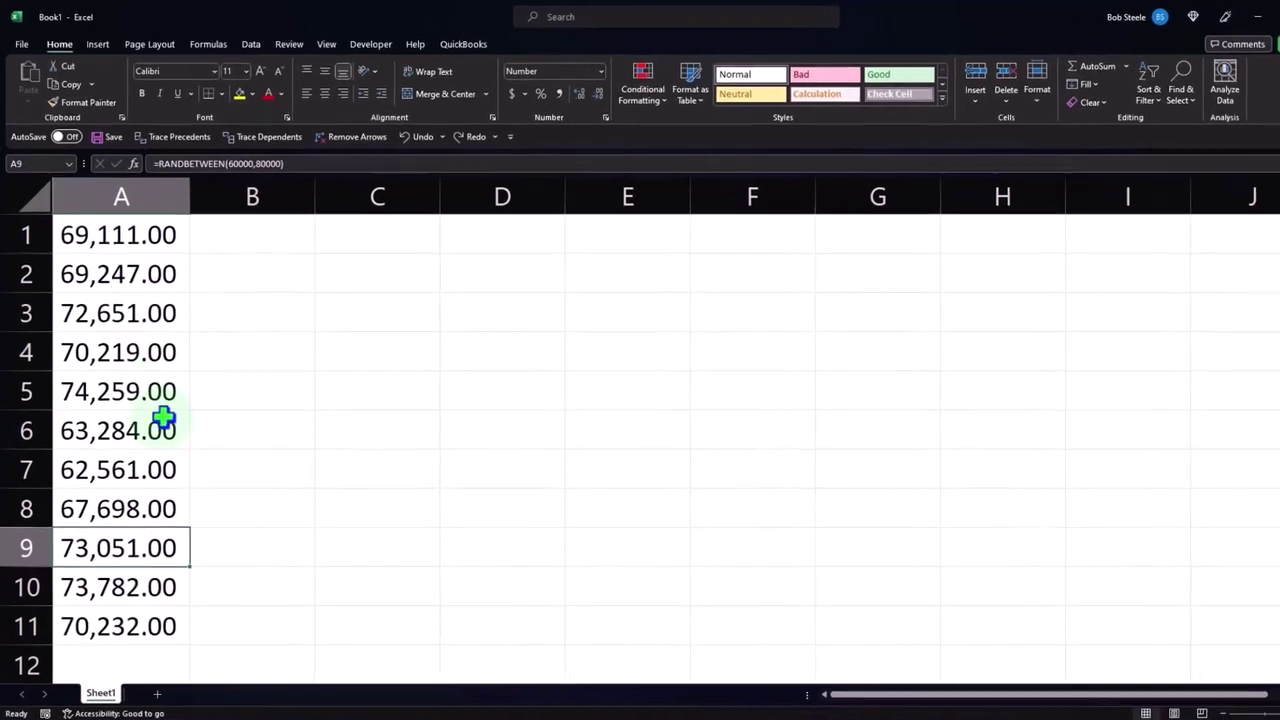
pyautogui.moveTo(146, 243)
pyautogui.mouseDown()
pyautogui.moveTo(106, 557)
pyautogui.moveTo(134, 648)
pyautogui.mouseUp()
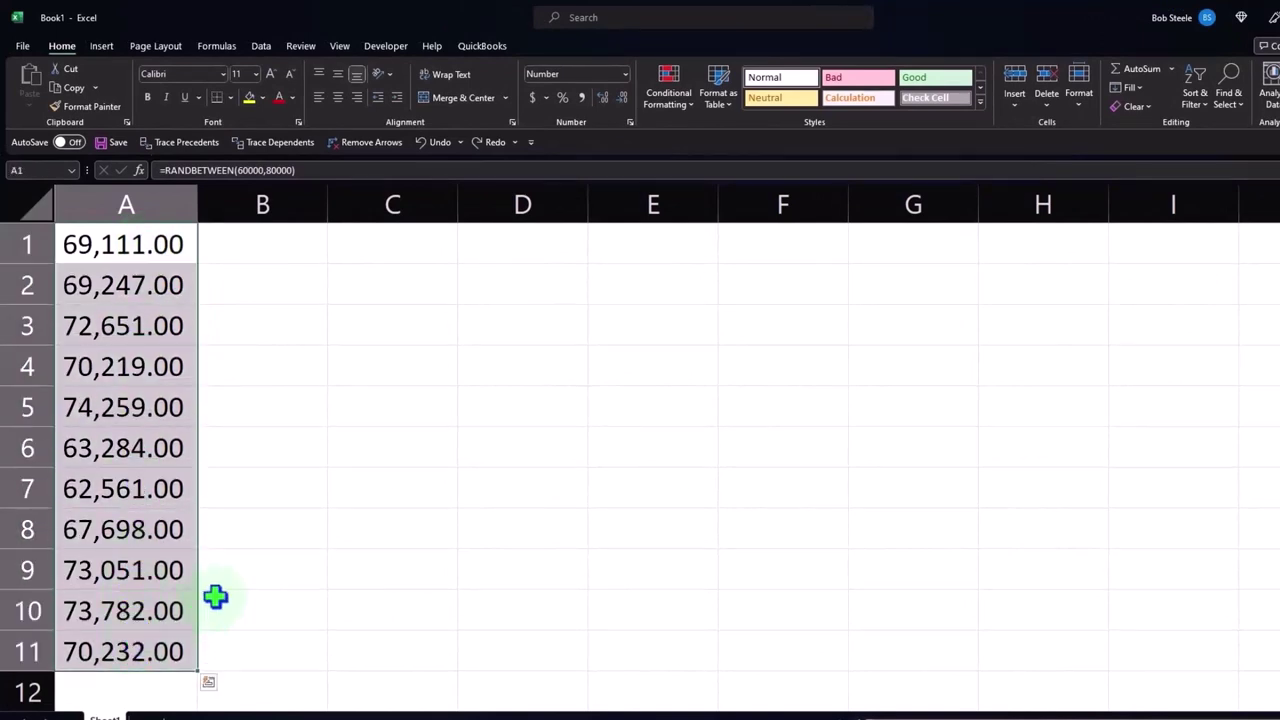
# Step: Paste A1:A11 as fixed values into C1:C11, widen column C, and reselect A1:A11
pyautogui.hotkey('ctrl', 'c')
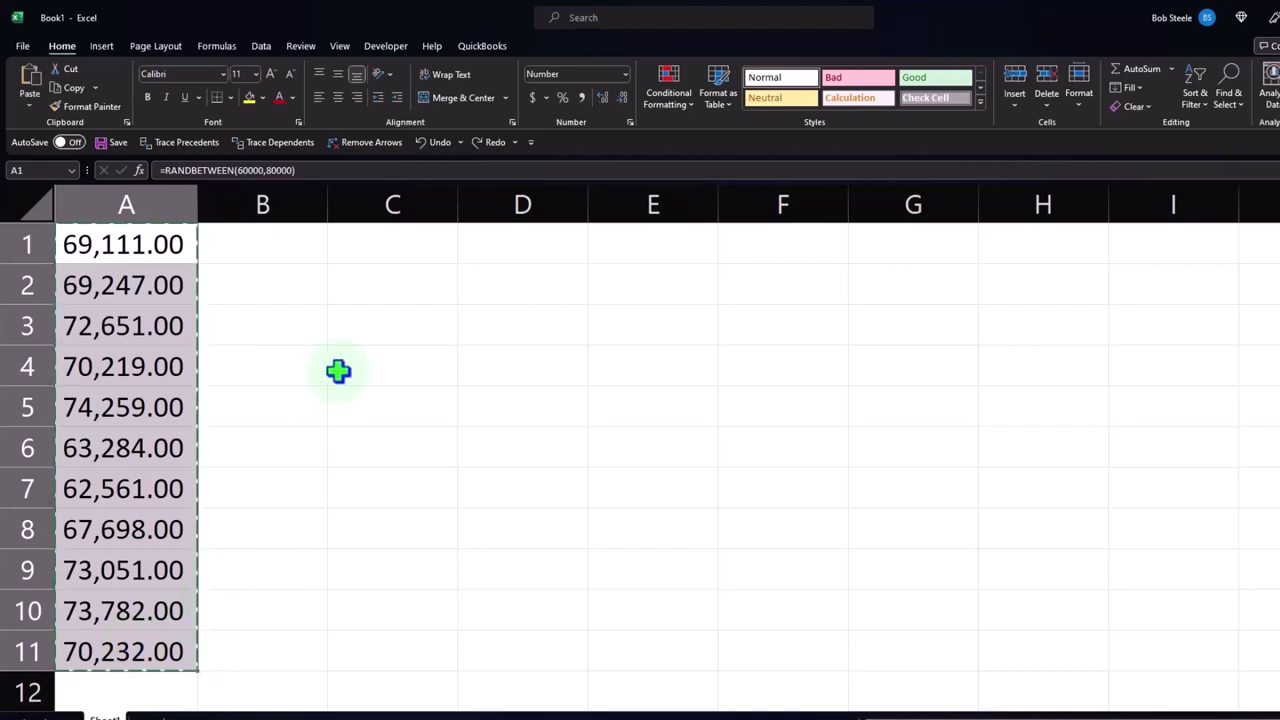
pyautogui.click(369, 244)
pyautogui.rightClick(369, 244)
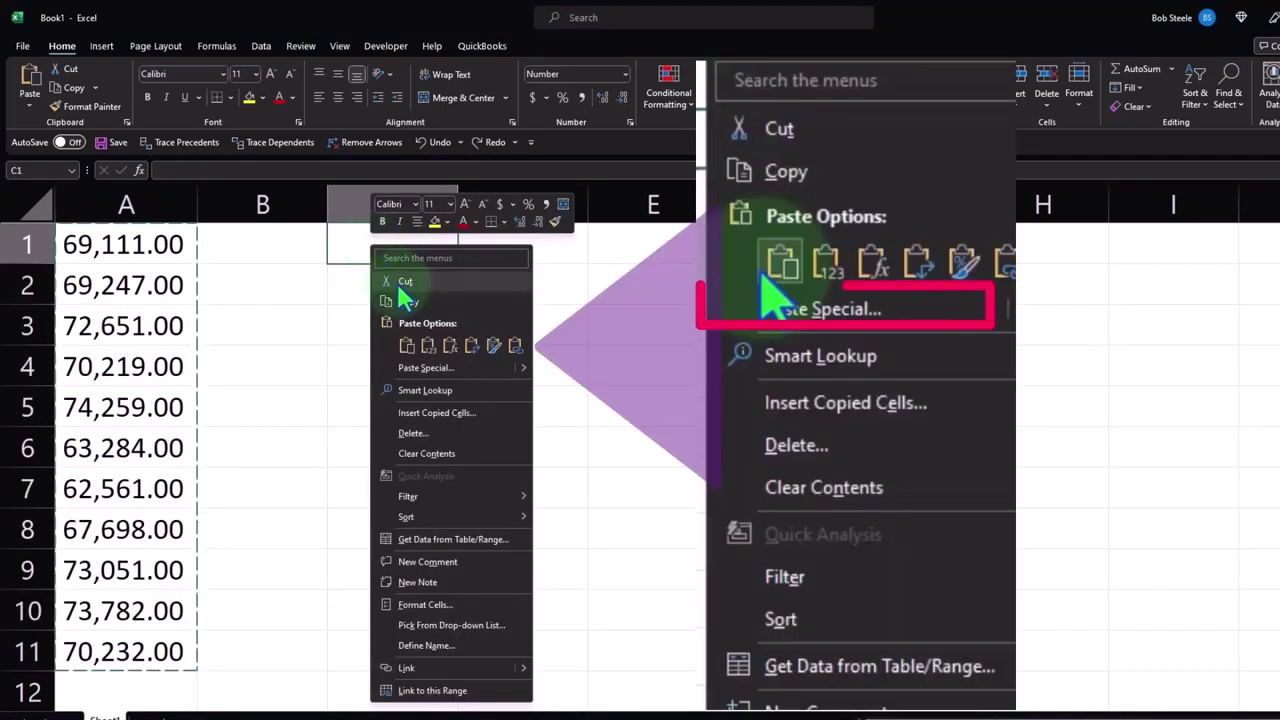
pyautogui.click(428, 345)
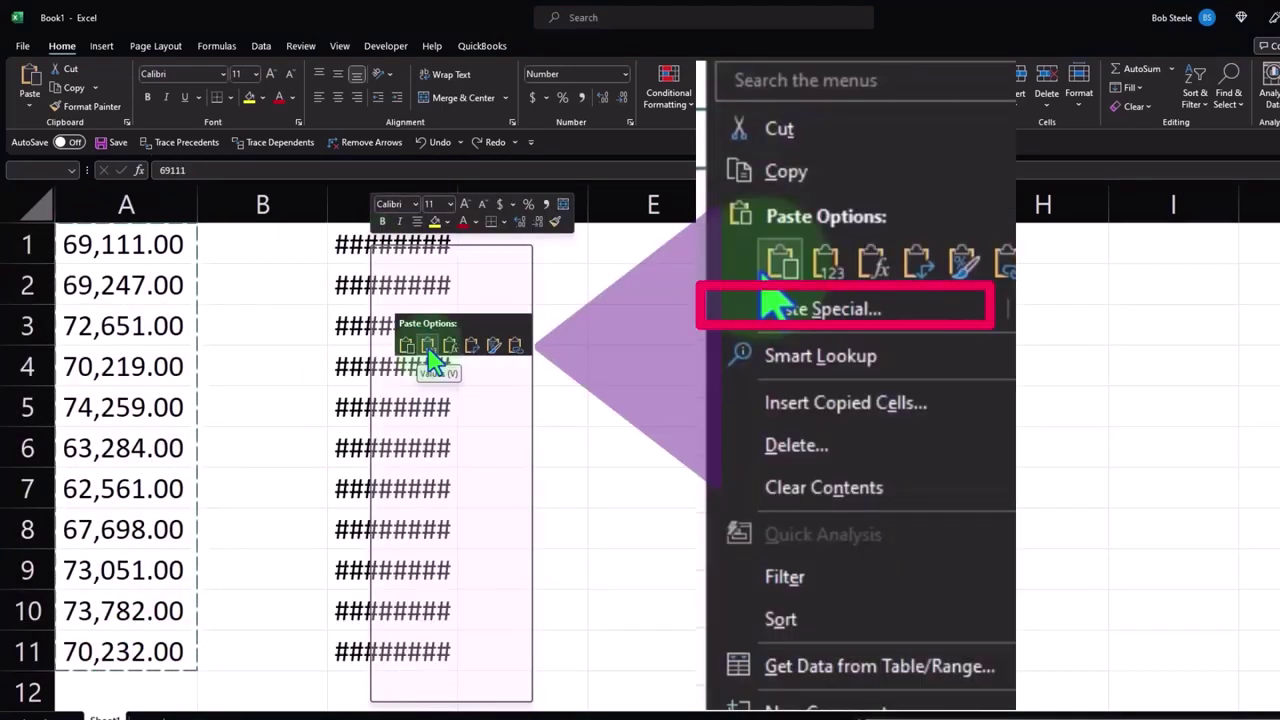
pyautogui.click(500, 318)
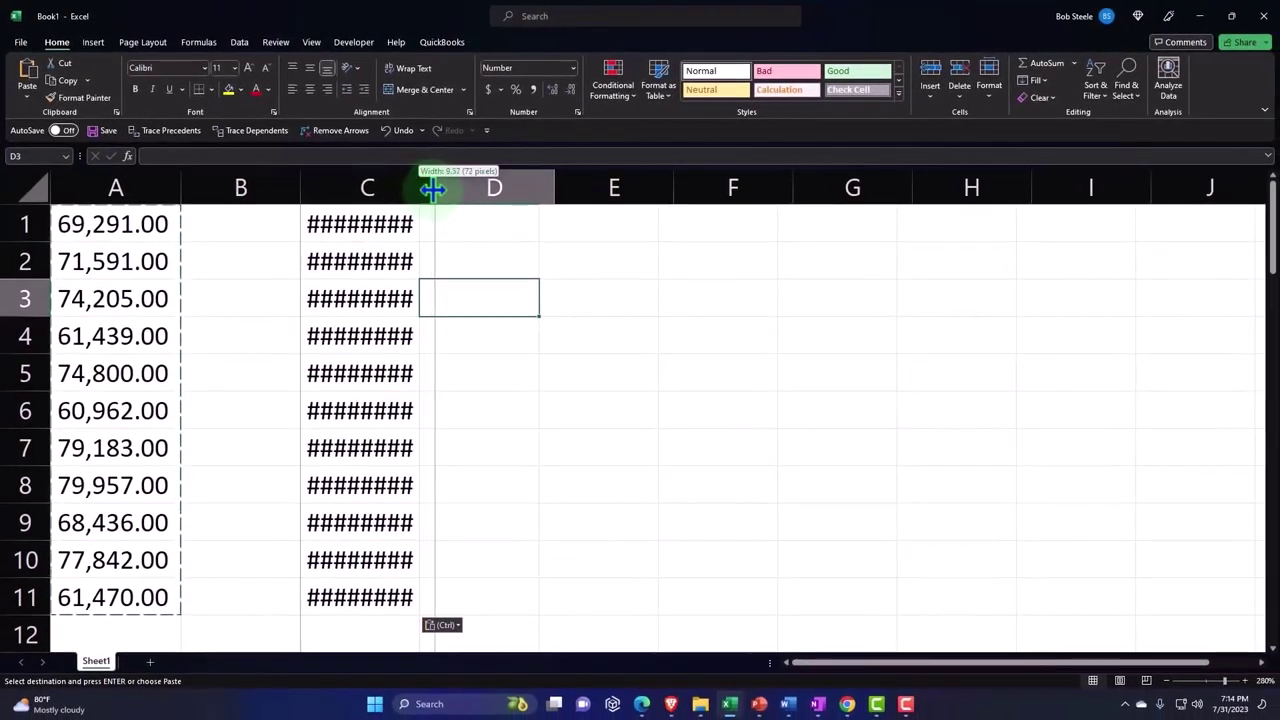
pyautogui.moveTo(418, 187); pyautogui.dragTo(434, 187)
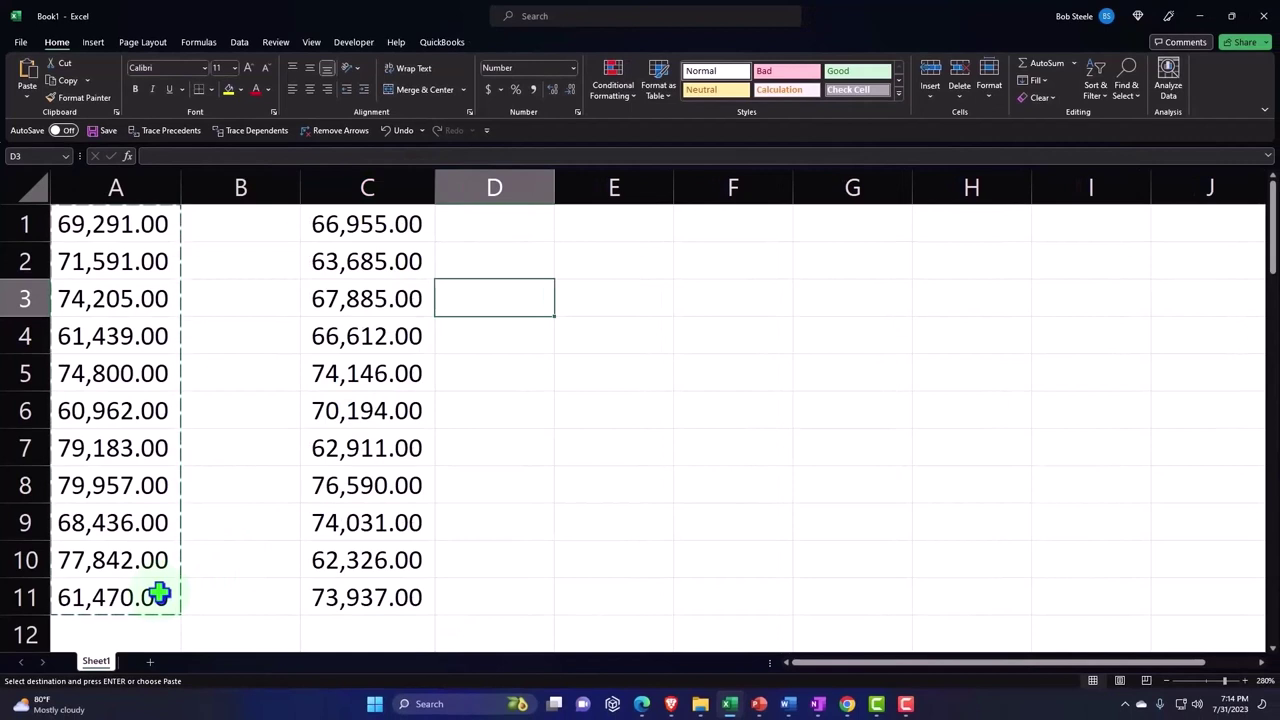
pyautogui.moveTo(137, 234); pyautogui.dragTo(140, 597)
# Step: Apply yellow fill to A1:A11 and C1:C11, then select column C's values
pyautogui.click(229, 89)
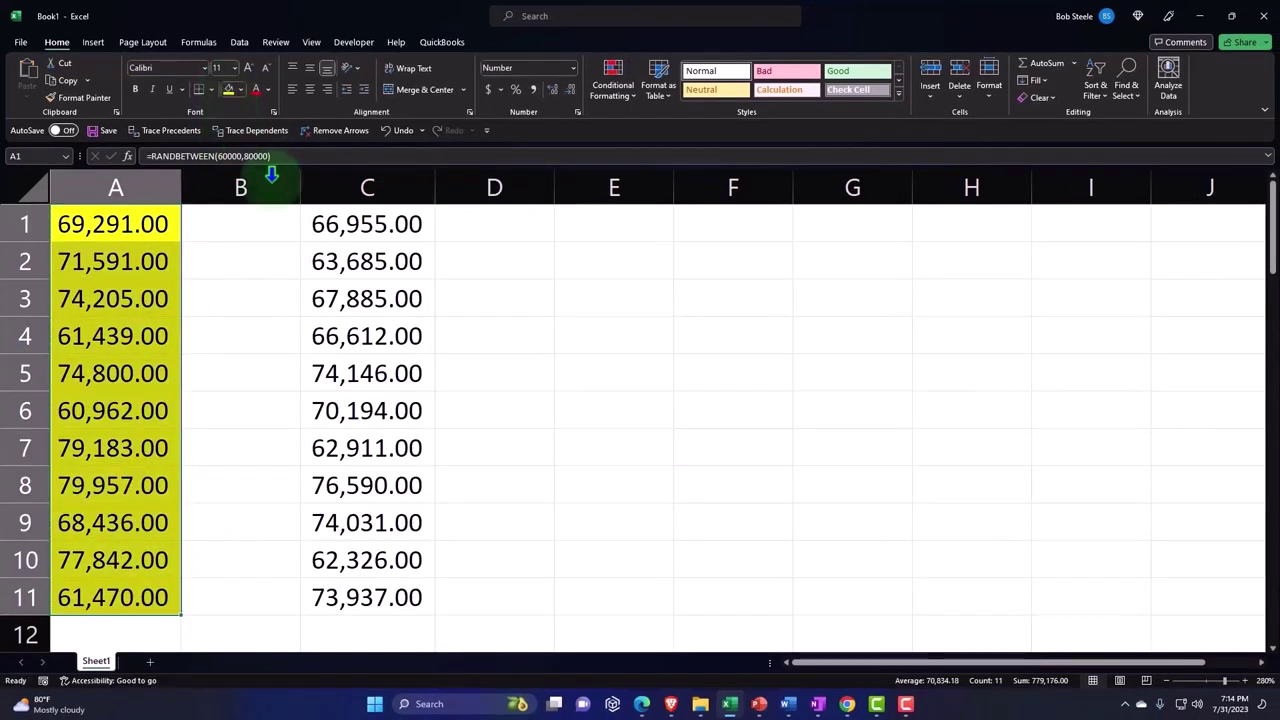
pyautogui.moveTo(323, 222); pyautogui.dragTo(349, 597)
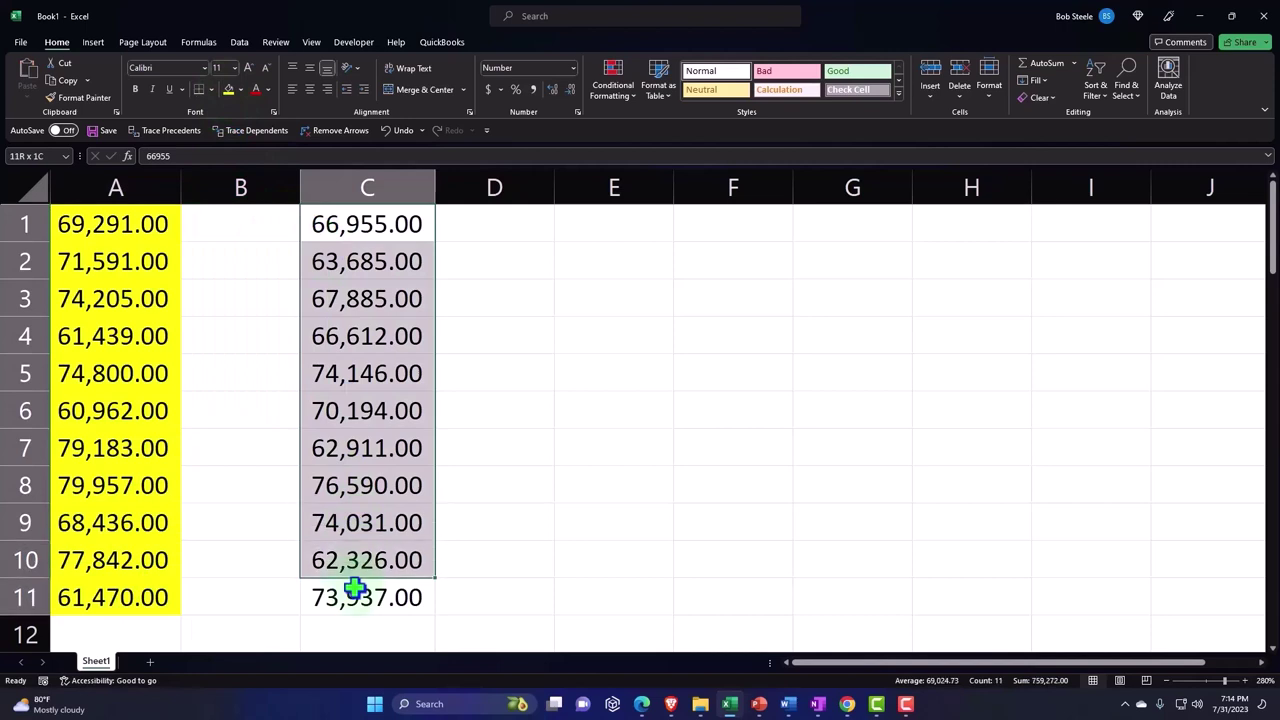
pyautogui.click(229, 89)
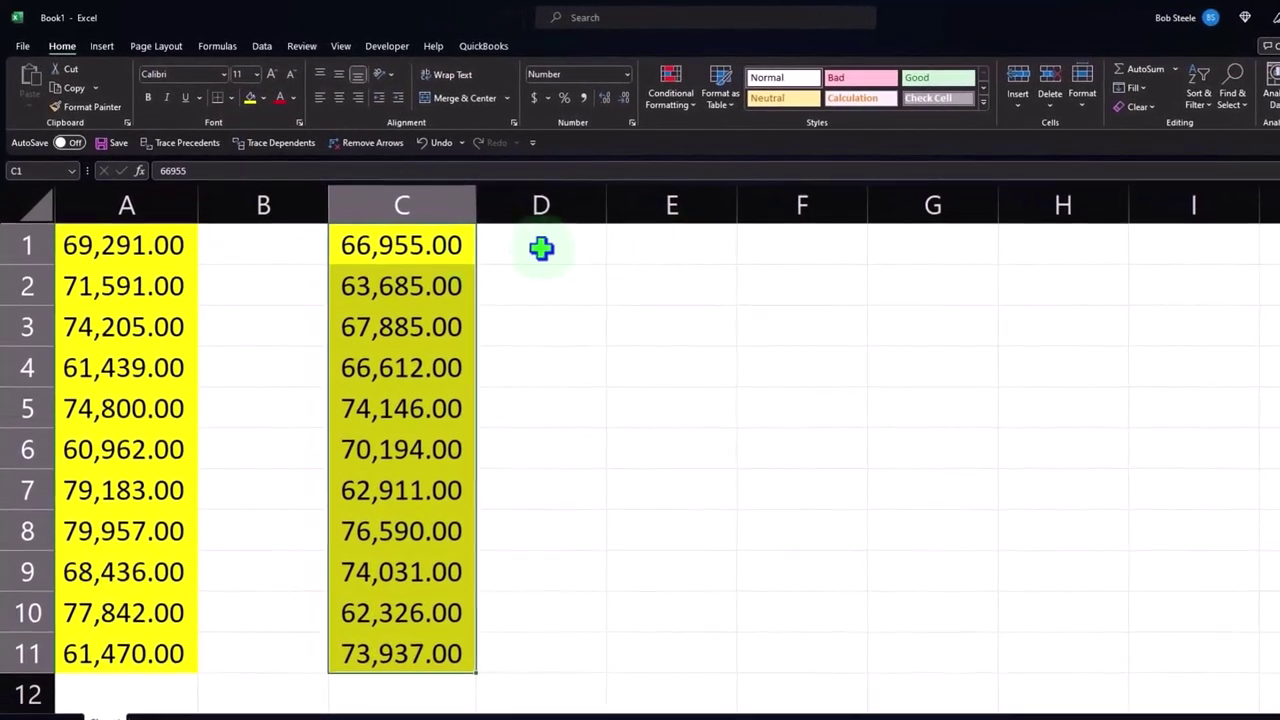
pyautogui.moveTo(404, 238)
pyautogui.mouseDown()
pyautogui.moveTo(403, 486)
pyautogui.moveTo(420, 645)
pyautogui.mouseUp()
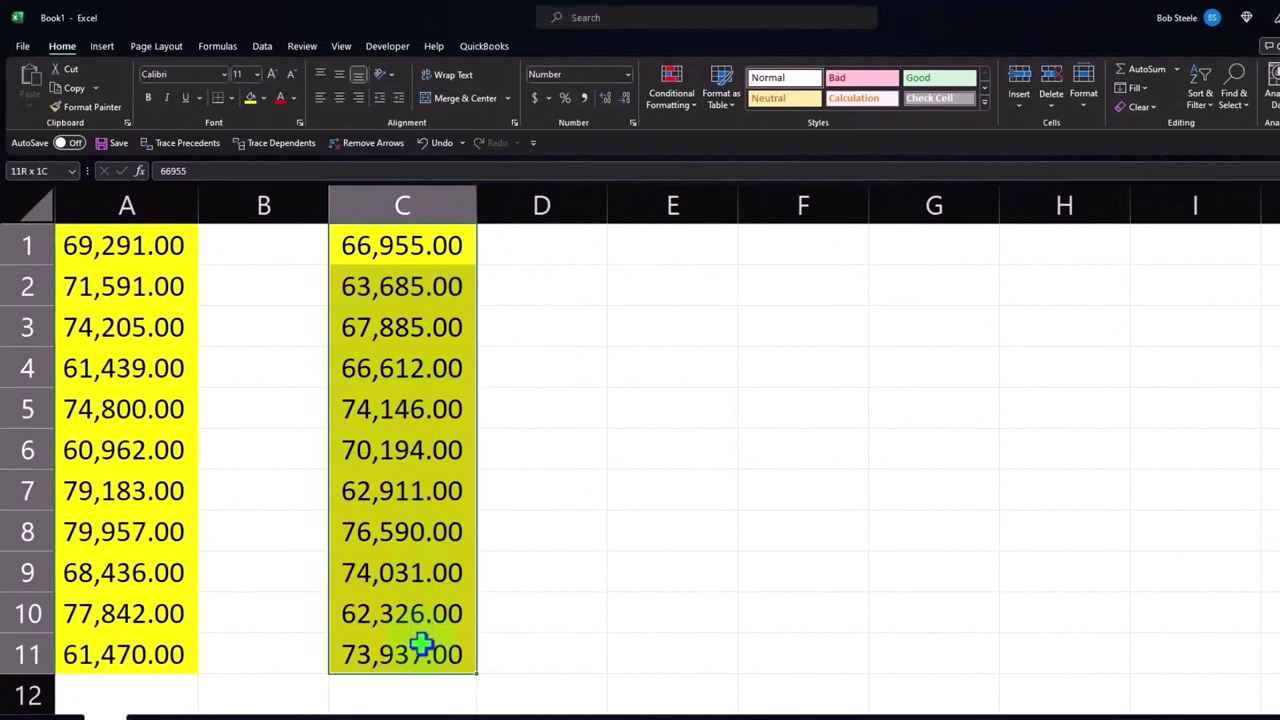
# Step: Insert a histogram chart of the selected column C values
pyautogui.click(102, 46)
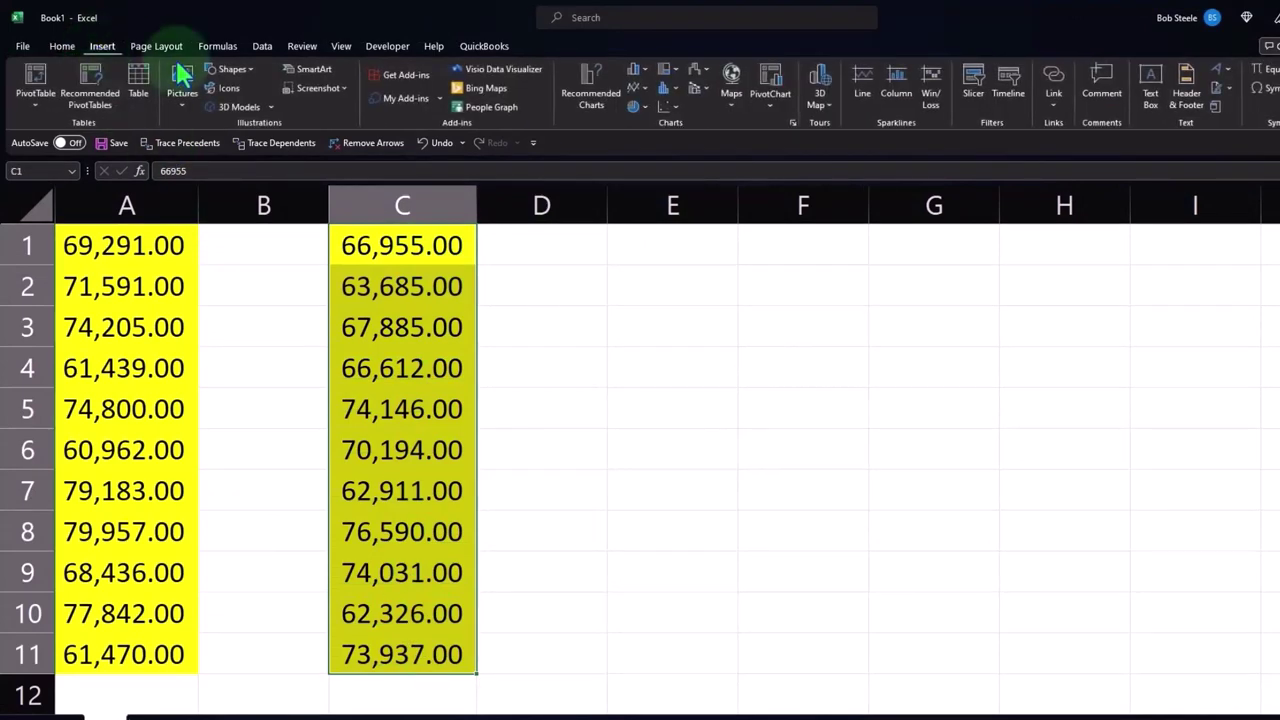
pyautogui.click(668, 88)
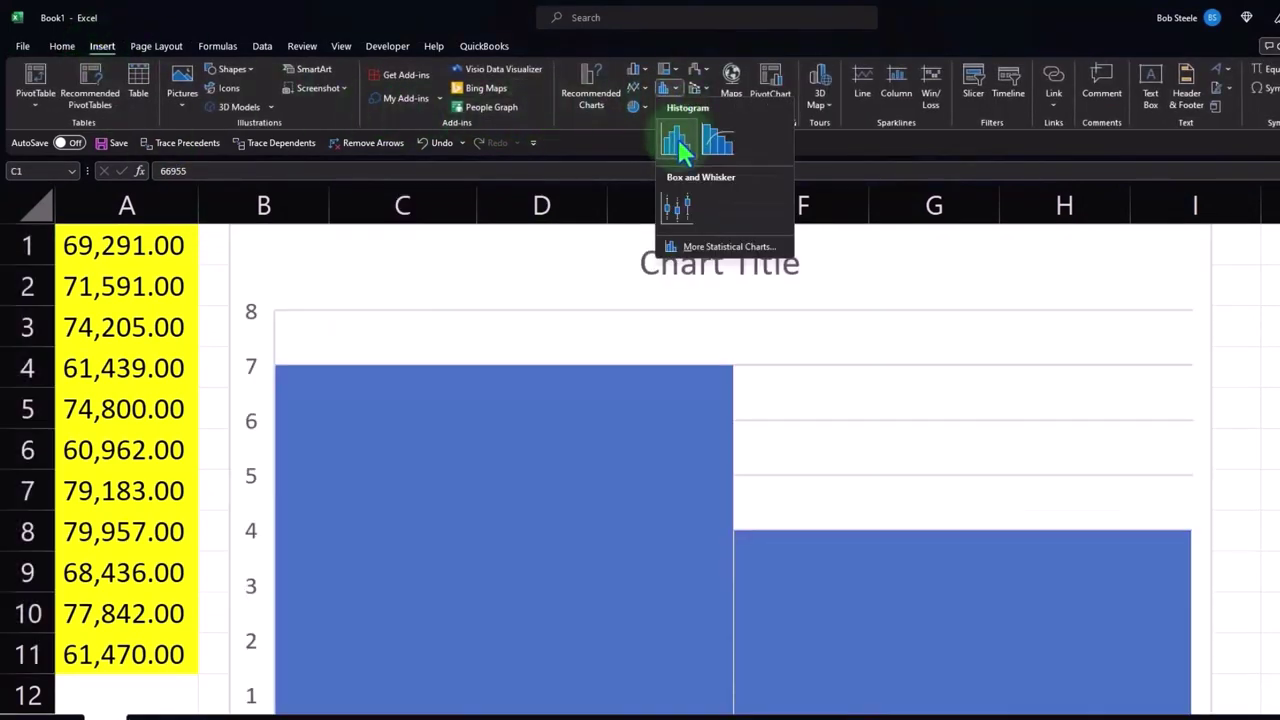
pyautogui.click(677, 137)
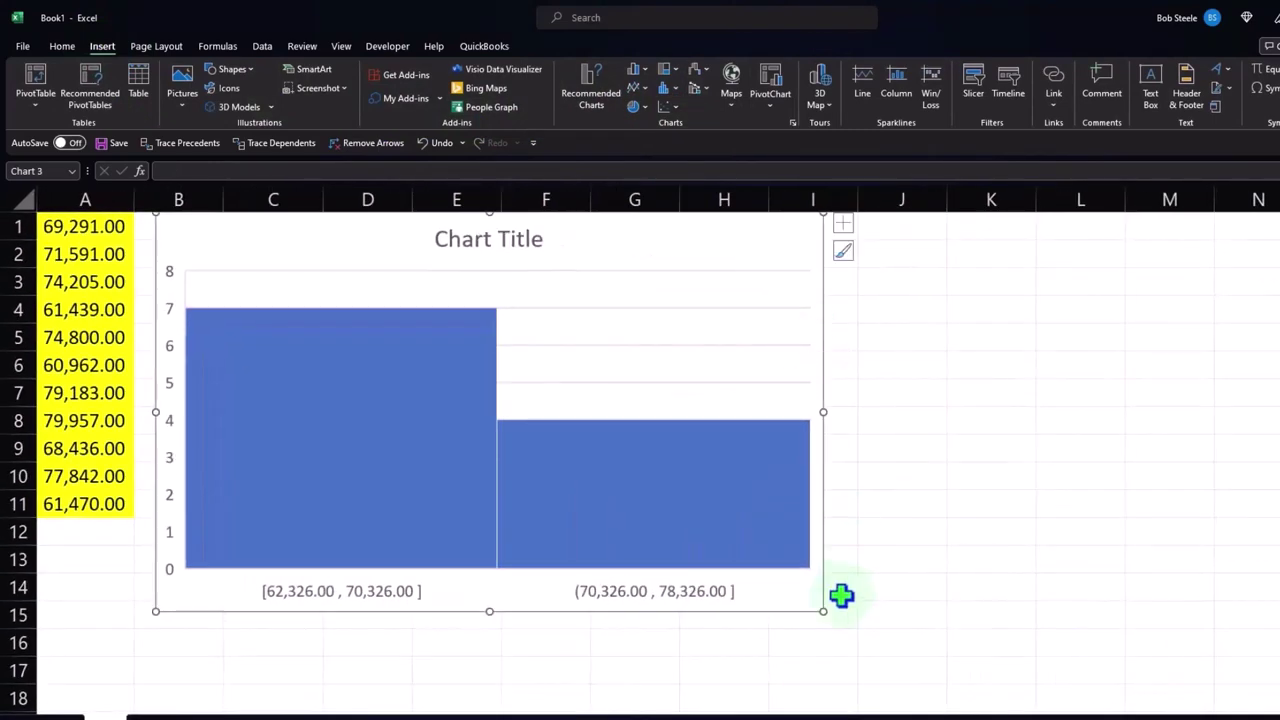
# Step: Resize the histogram wider, delete its chart title, and move it right of column C
pyautogui.moveTo(823, 609); pyautogui.dragTo(589, 489)
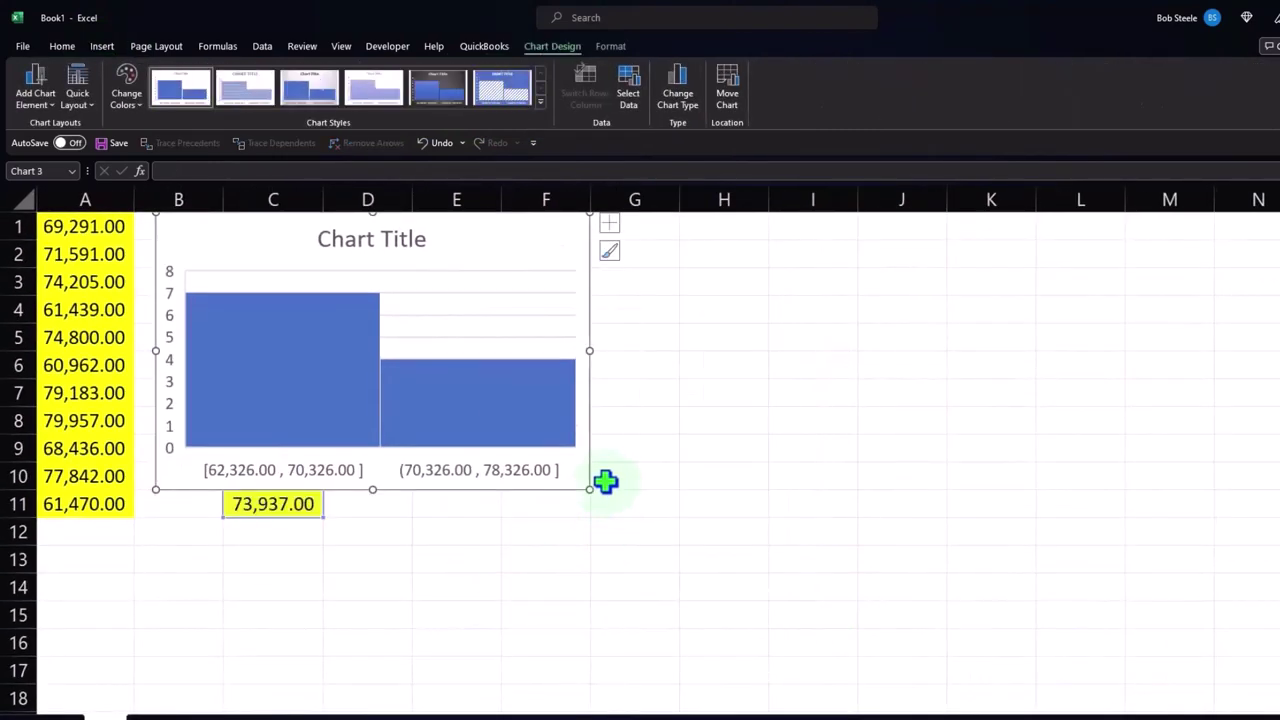
pyautogui.moveTo(590, 351); pyautogui.dragTo(678, 351)
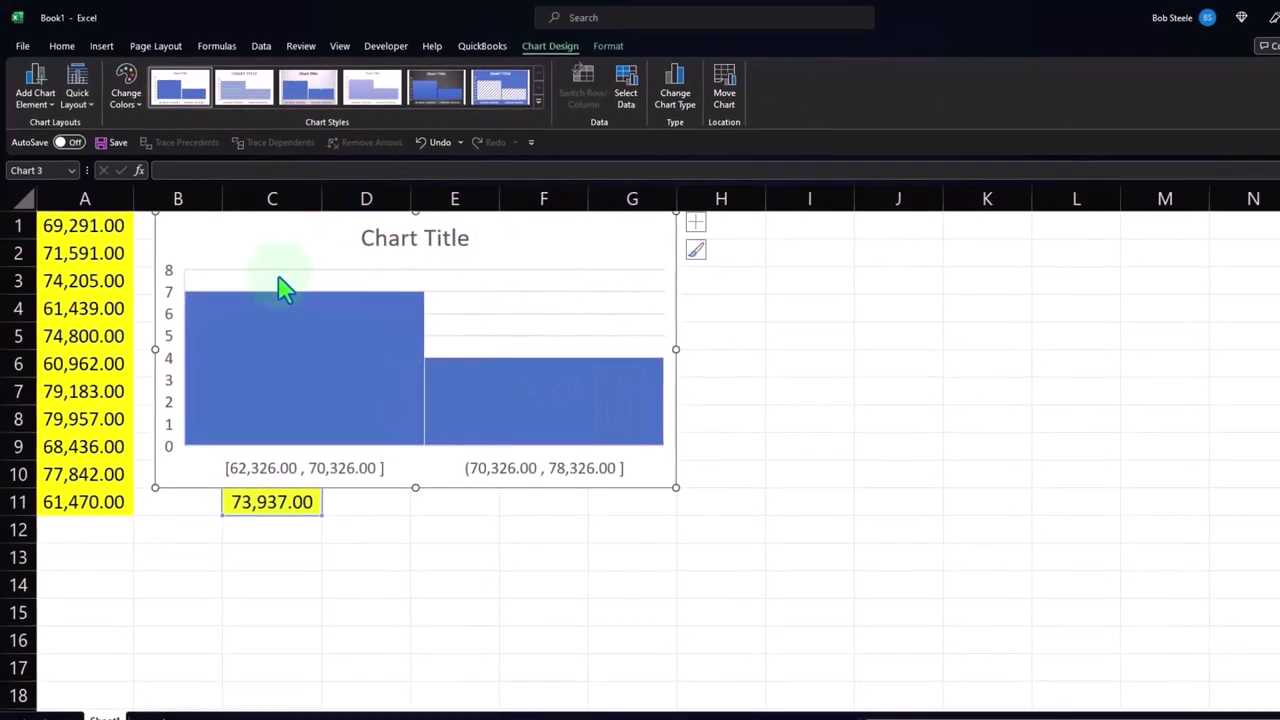
pyautogui.click(410, 228)
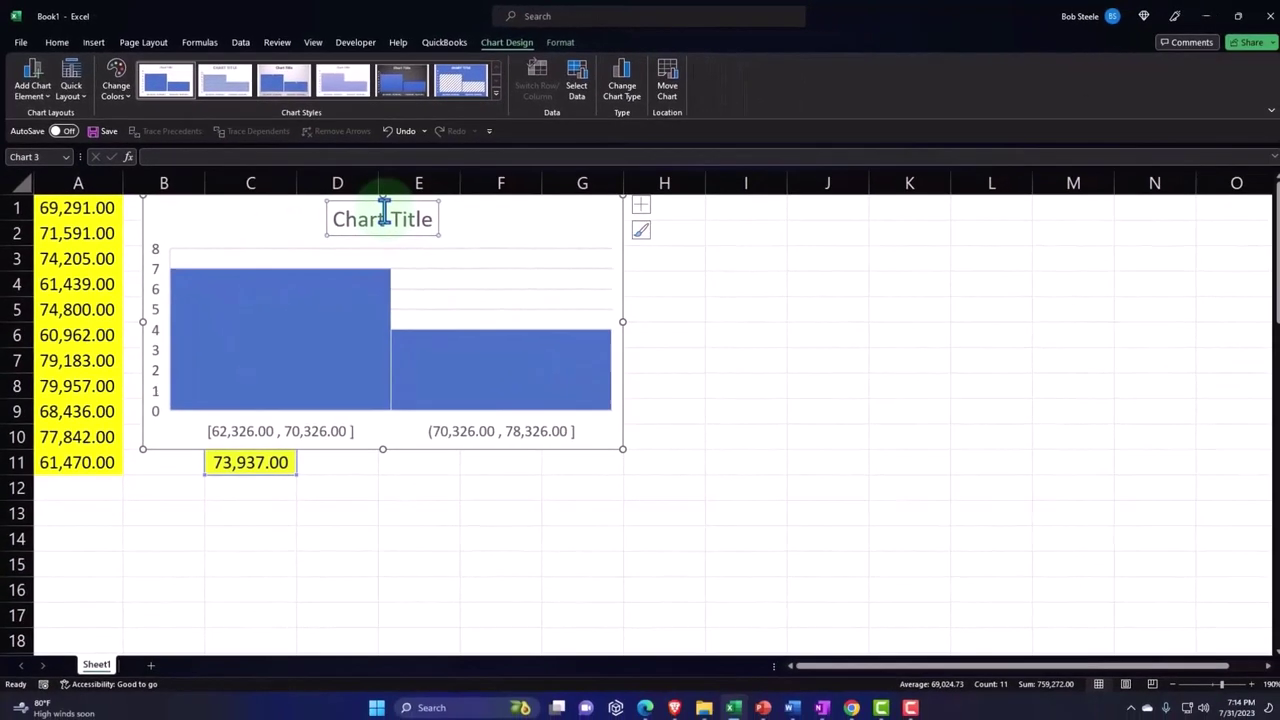
pyautogui.press('Delete')
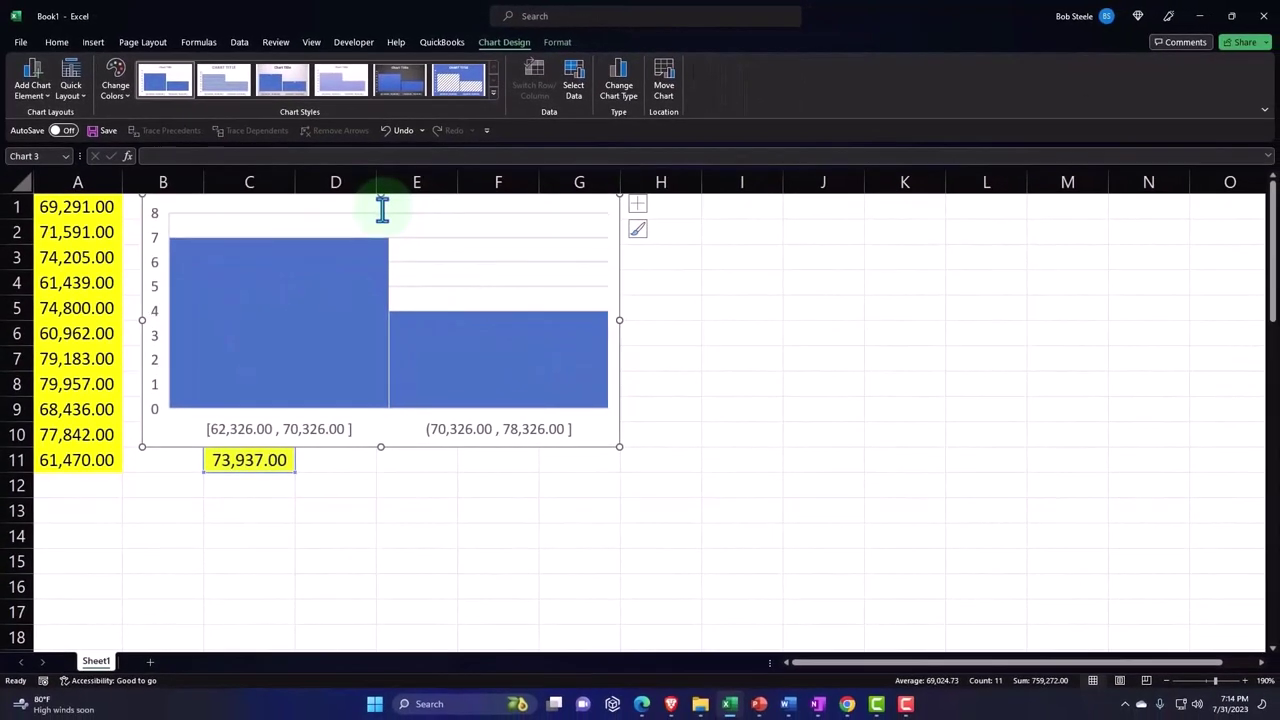
pyautogui.click(410, 600)
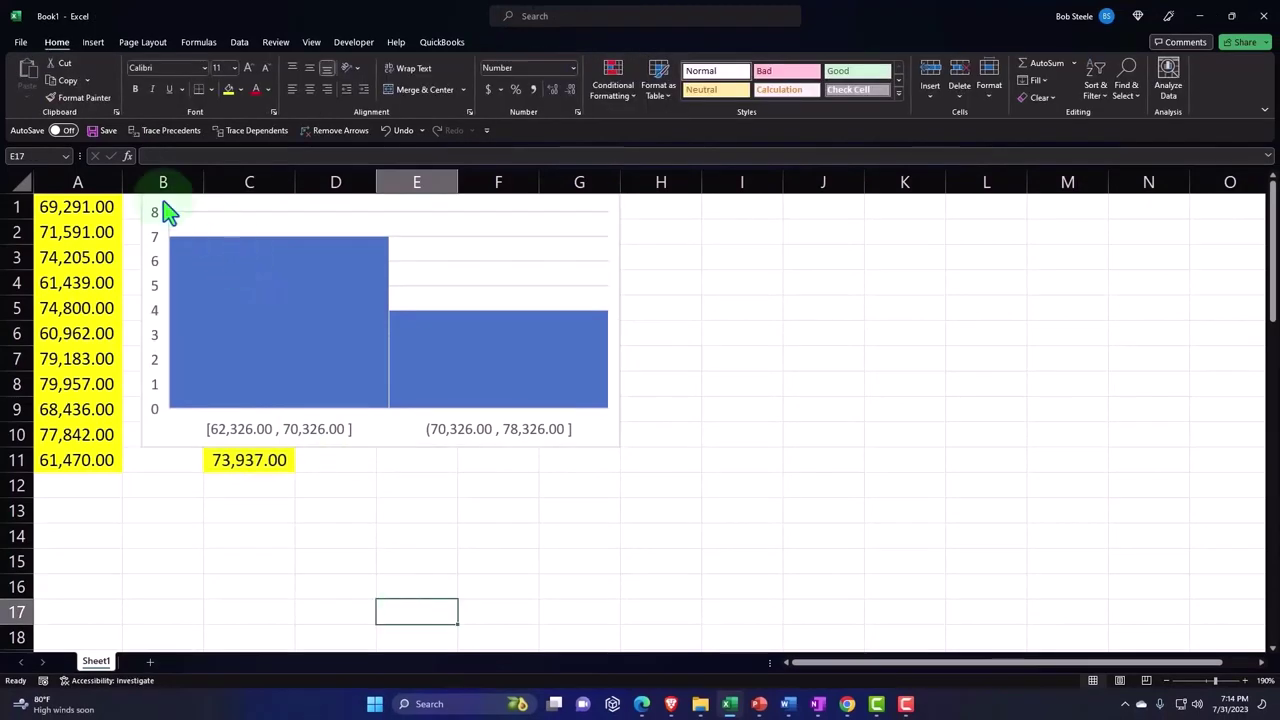
pyautogui.click(145, 443)
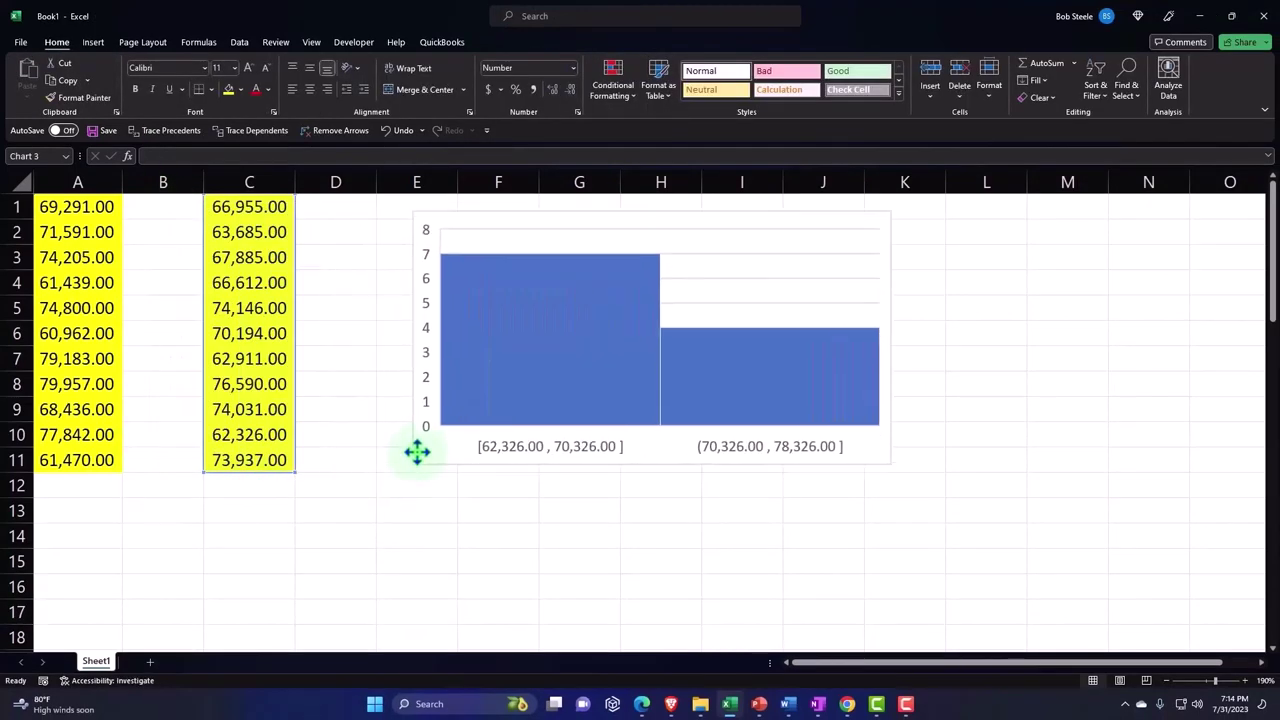
pyautogui.moveTo(145, 443); pyautogui.dragTo(395, 443)
# Step: Set the histogram's horizontal axis bin width to 1000
pyautogui.doubleClick(703, 440)
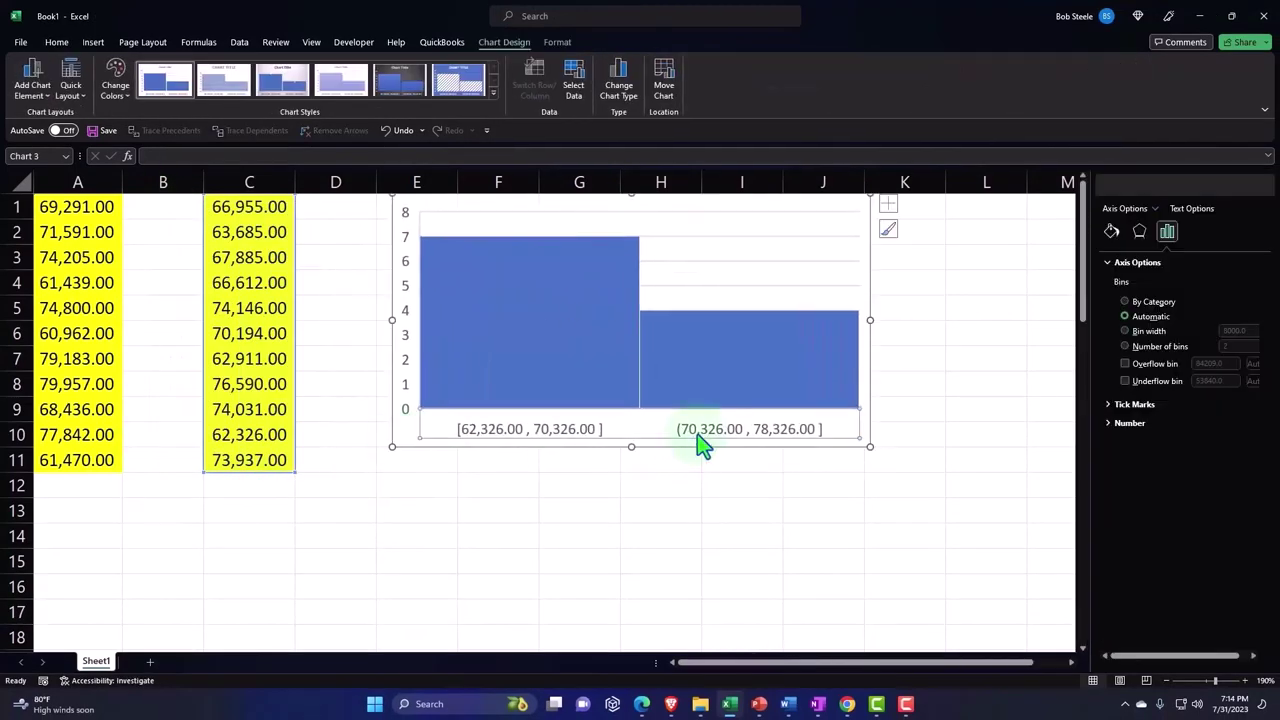
pyautogui.click(1148, 331)
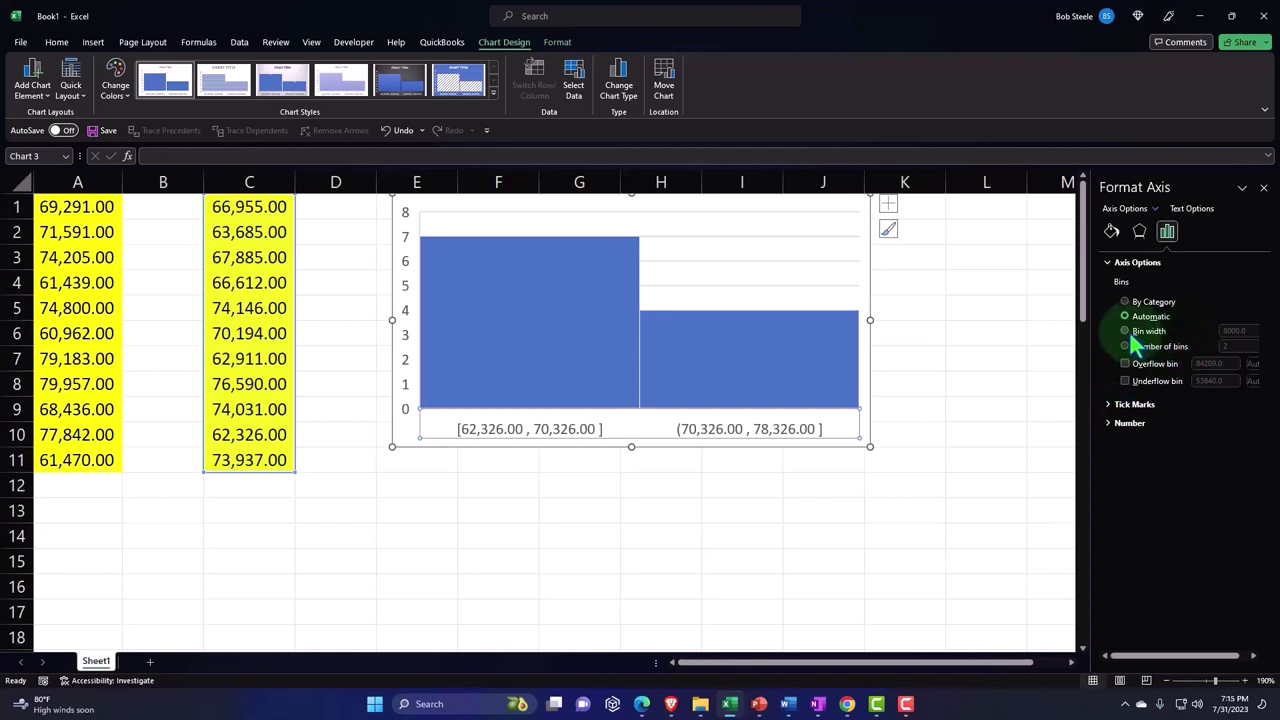
pyautogui.click(1244, 331)
pyautogui.moveTo(1246, 334); pyautogui.dragTo(1195, 345)
pyautogui.write('1000')
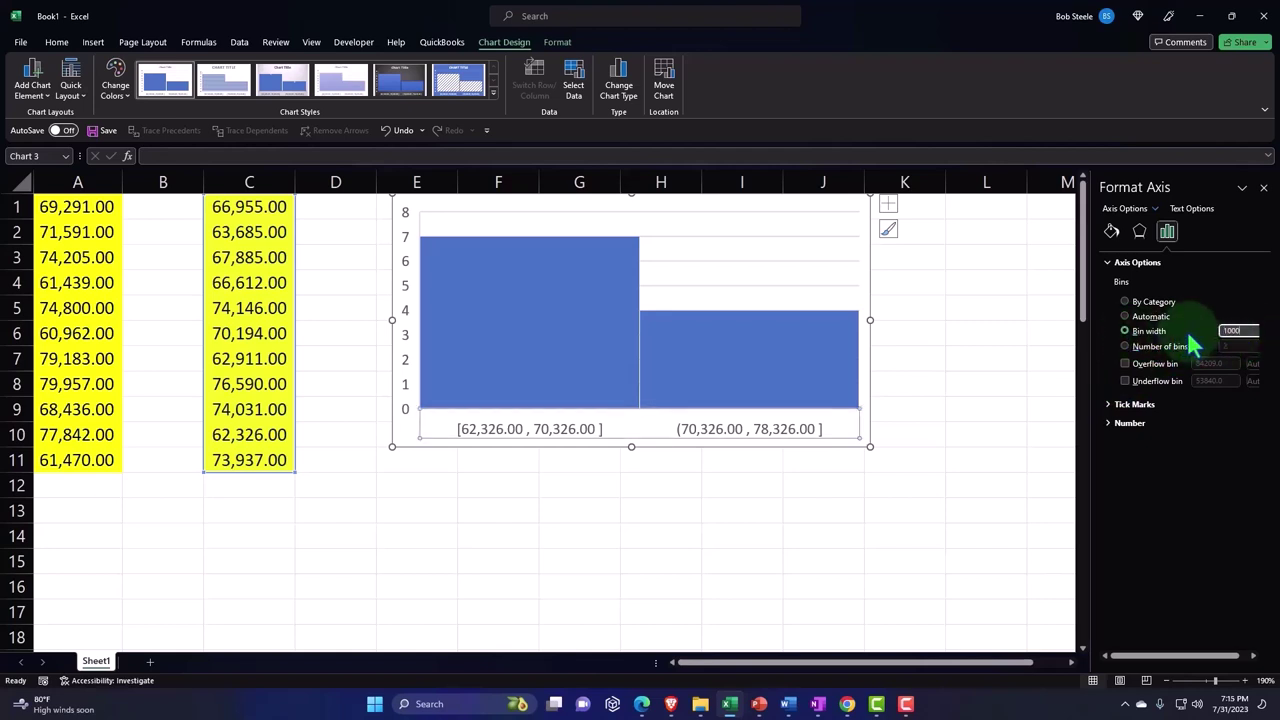
pyautogui.press('Tab')
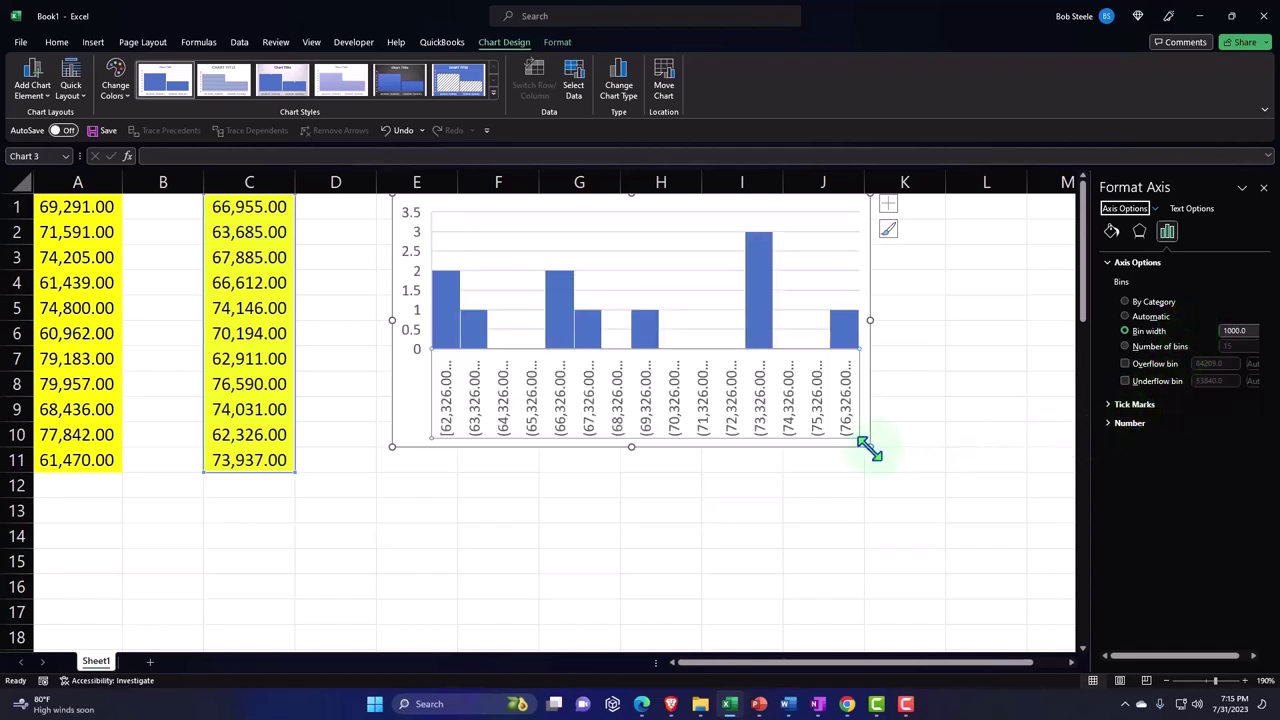
# Step: Enlarge the chart toward the lower right and deselect it
pyautogui.moveTo(862, 442); pyautogui.dragTo(1046, 469)
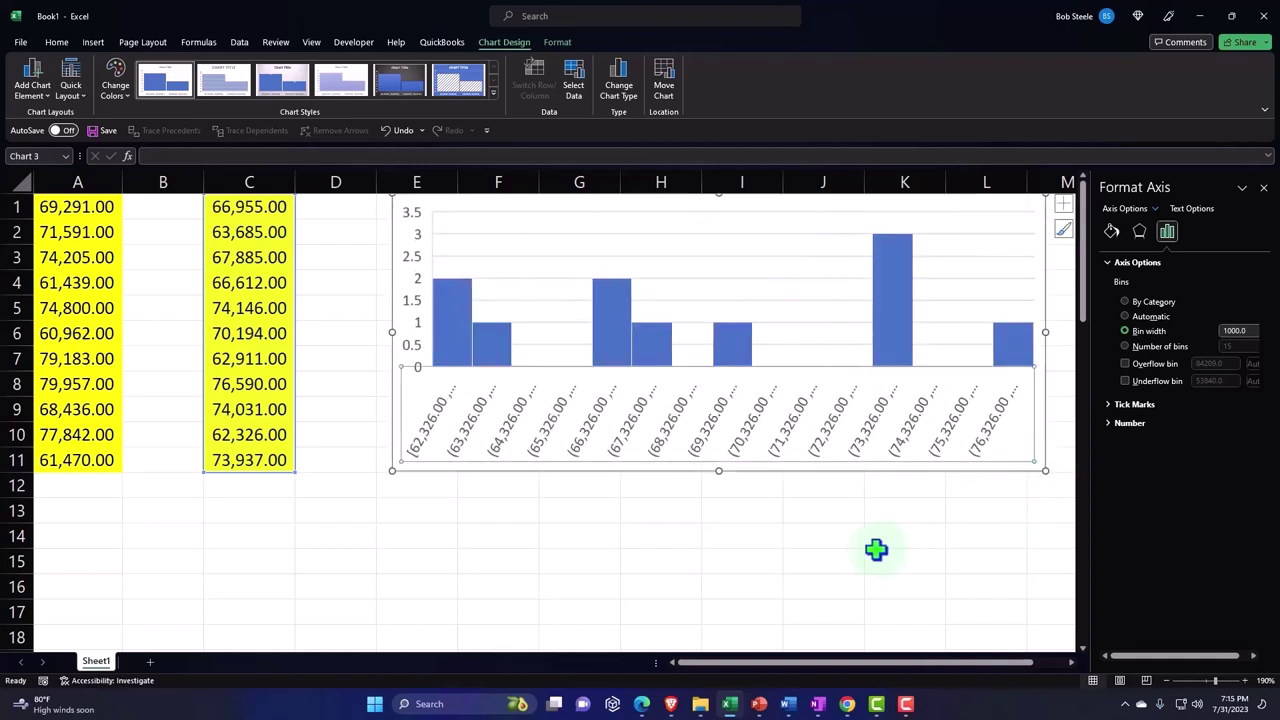
pyautogui.click(809, 542)
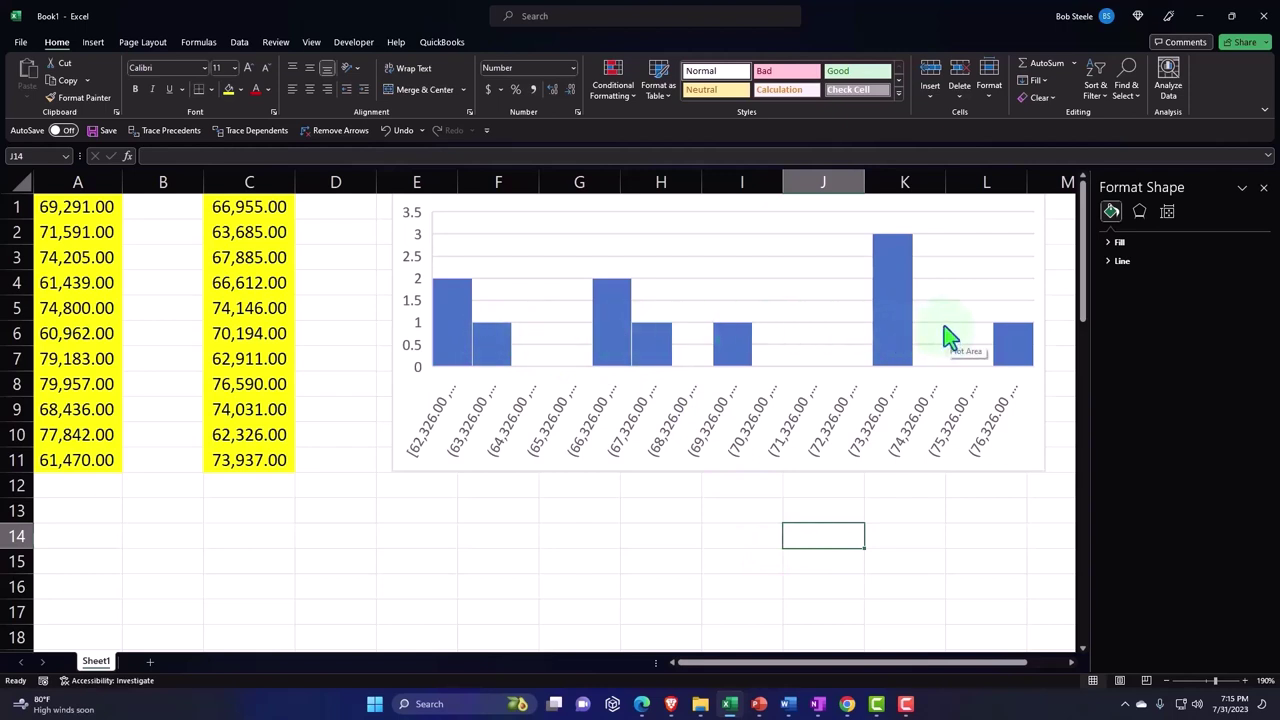
pyautogui.moveTo(651, 344)
pyautogui.click(346, 530)
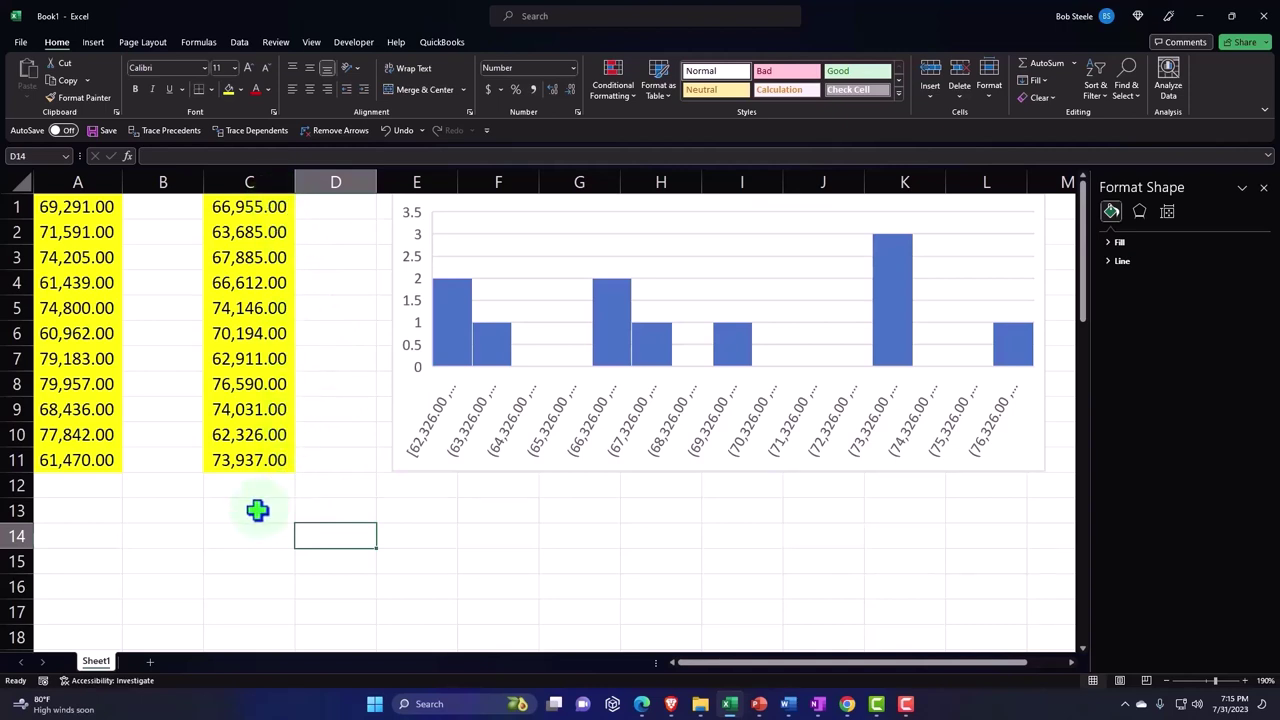
# Step: Enter =RANDBETWEEN(68000,72000) in cell A12
pyautogui.click(91, 511)
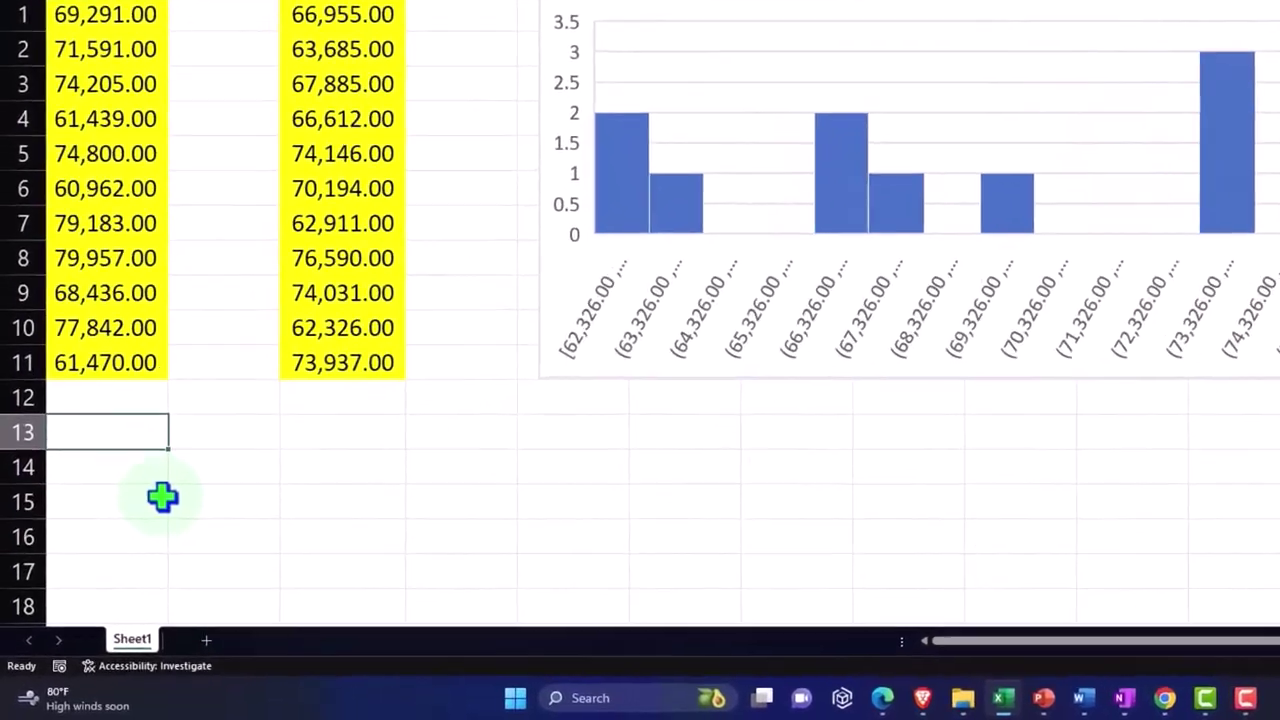
pyautogui.click(114, 397)
pyautogui.write('=')
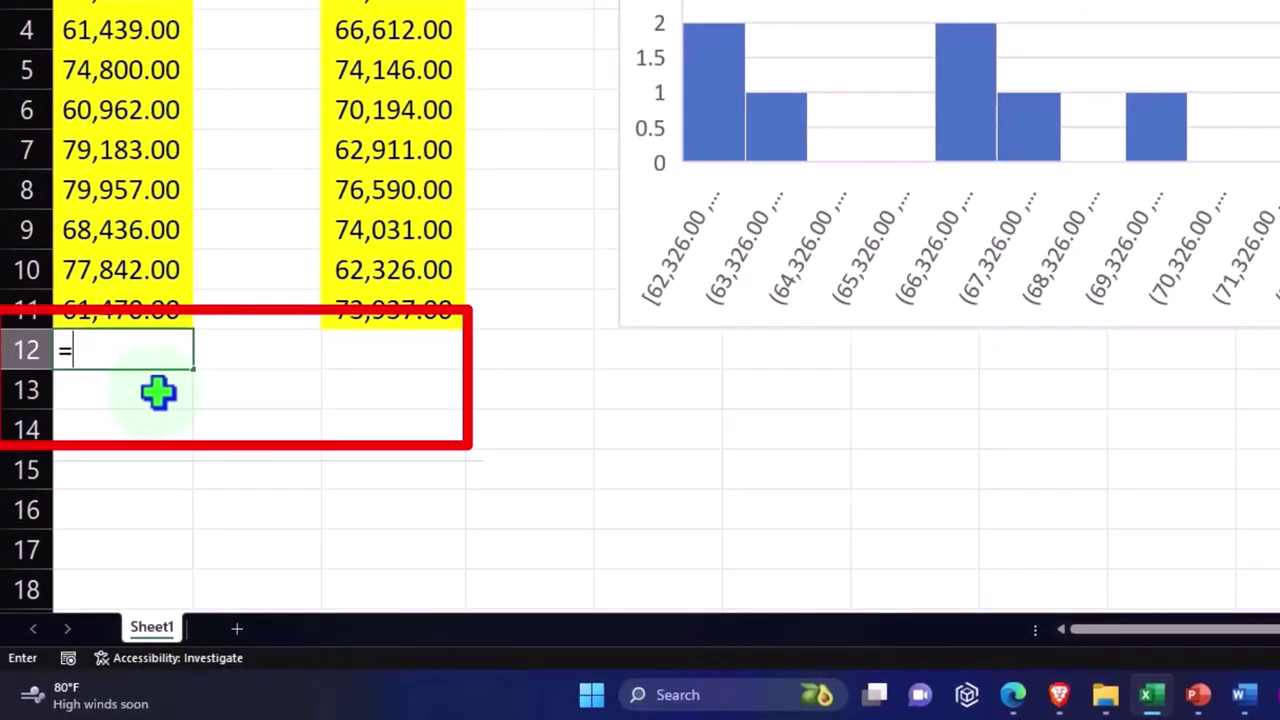
pyautogui.write('rand')
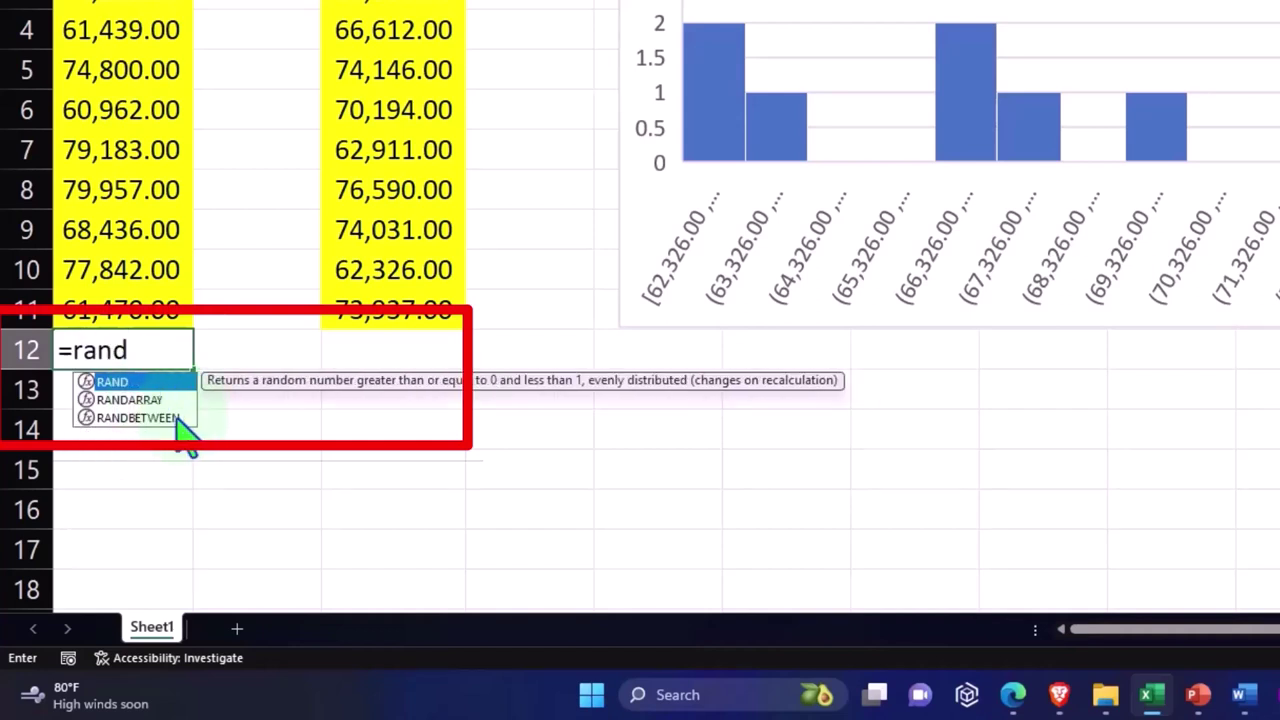
pyautogui.doubleClick(178, 418)
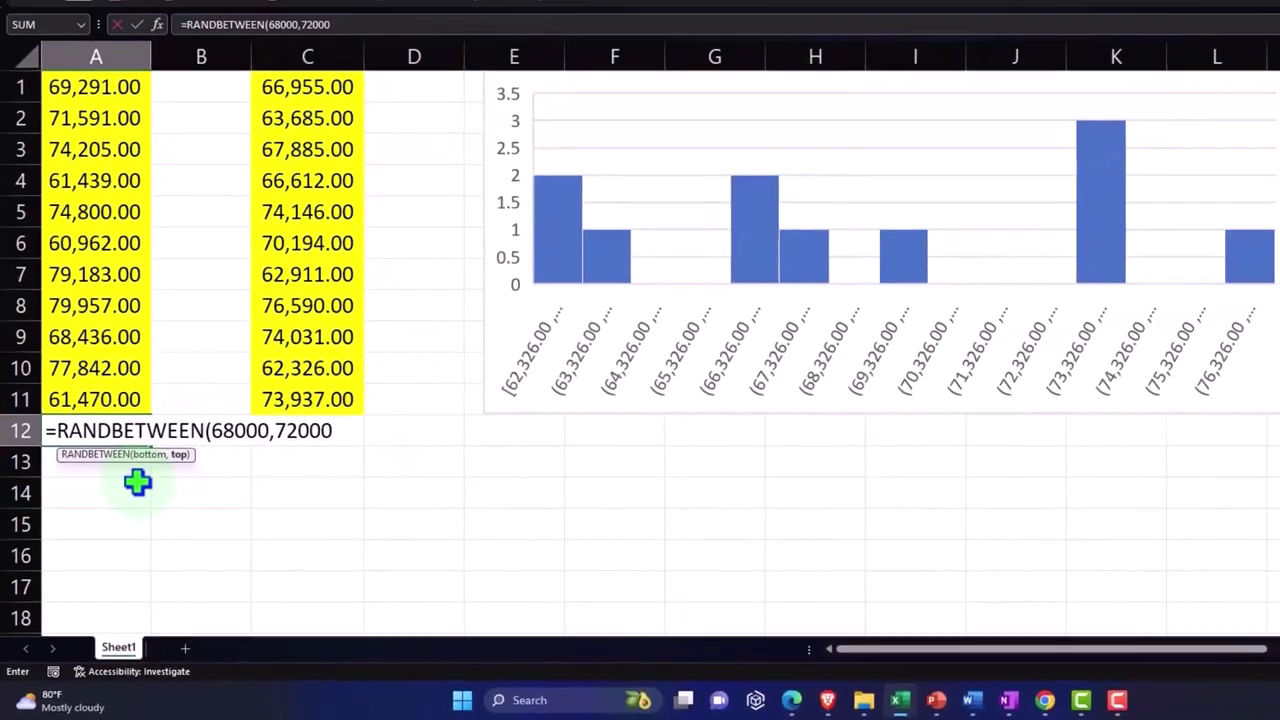
pyautogui.write(')')
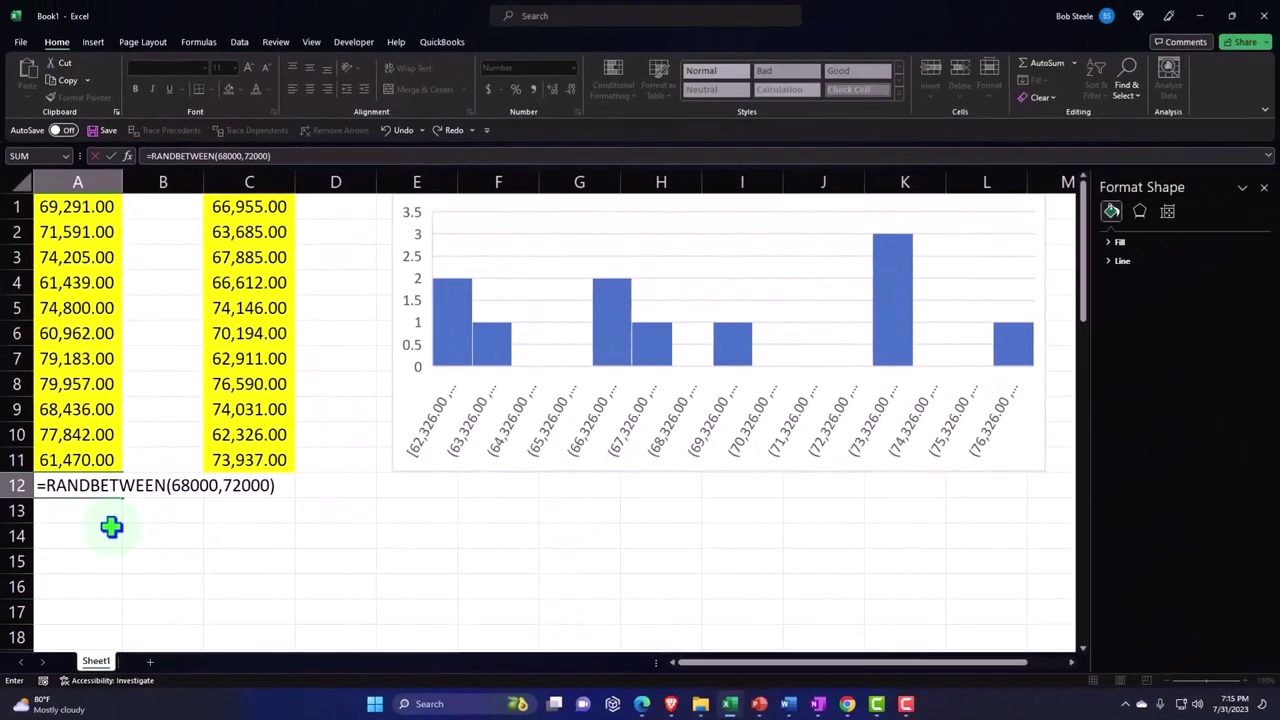
pyautogui.press('Return')
# Step: Fill A12's RANDBETWEEN formula down to A22 and shade A12:A22 green
pyautogui.click(110, 484)
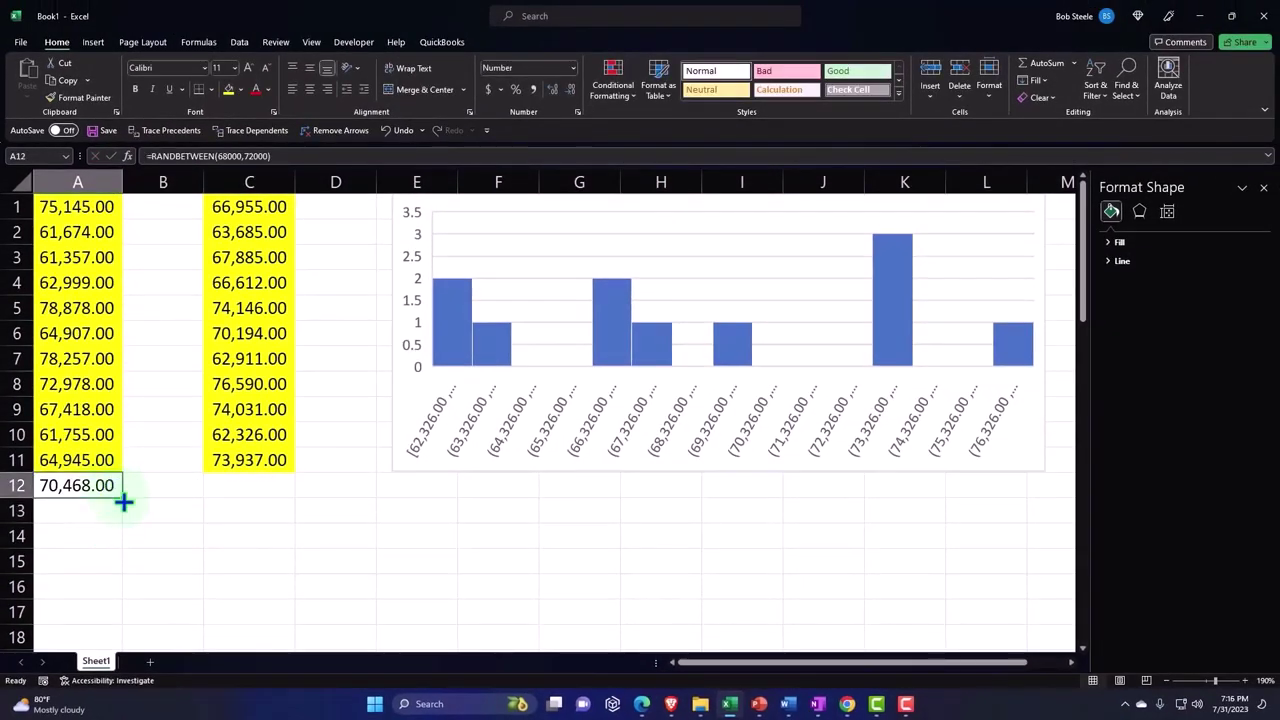
pyautogui.moveTo(122, 498); pyautogui.dragTo(120, 625)
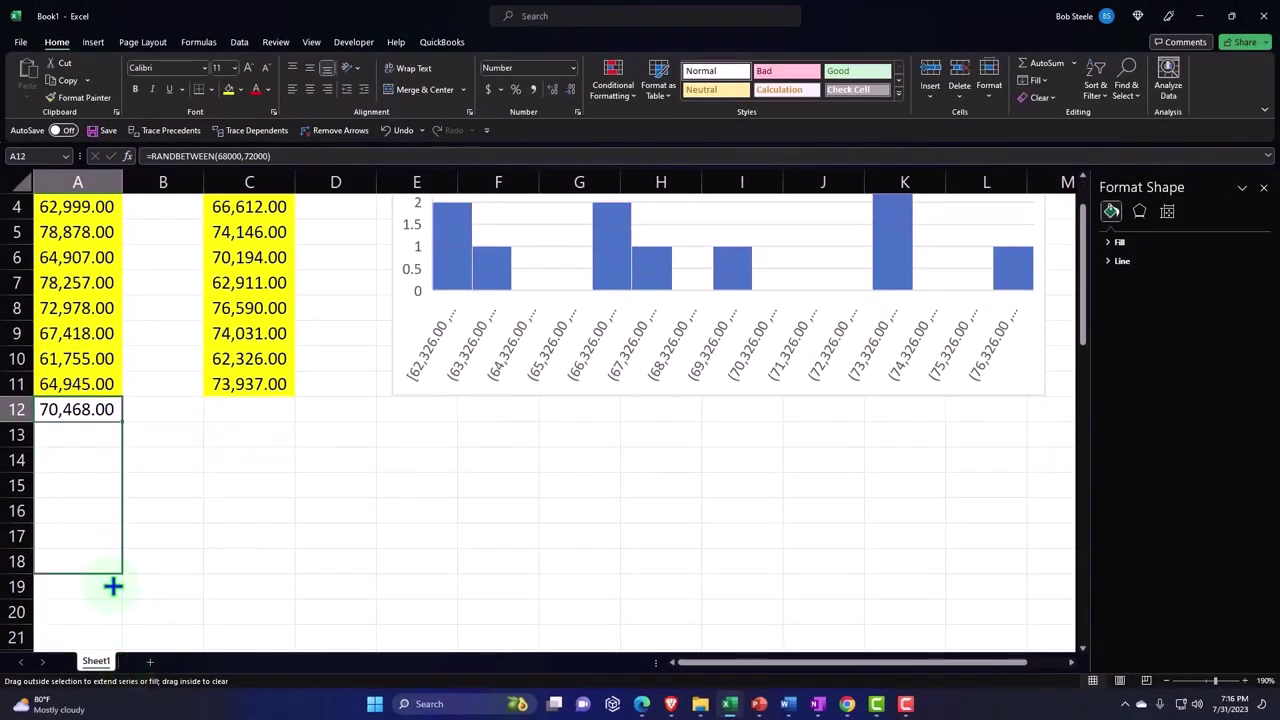
pyautogui.moveTo(120, 625)
pyautogui.mouseDown()
pyautogui.moveTo(110, 631)
pyautogui.moveTo(103, 606)
pyautogui.mouseUp()
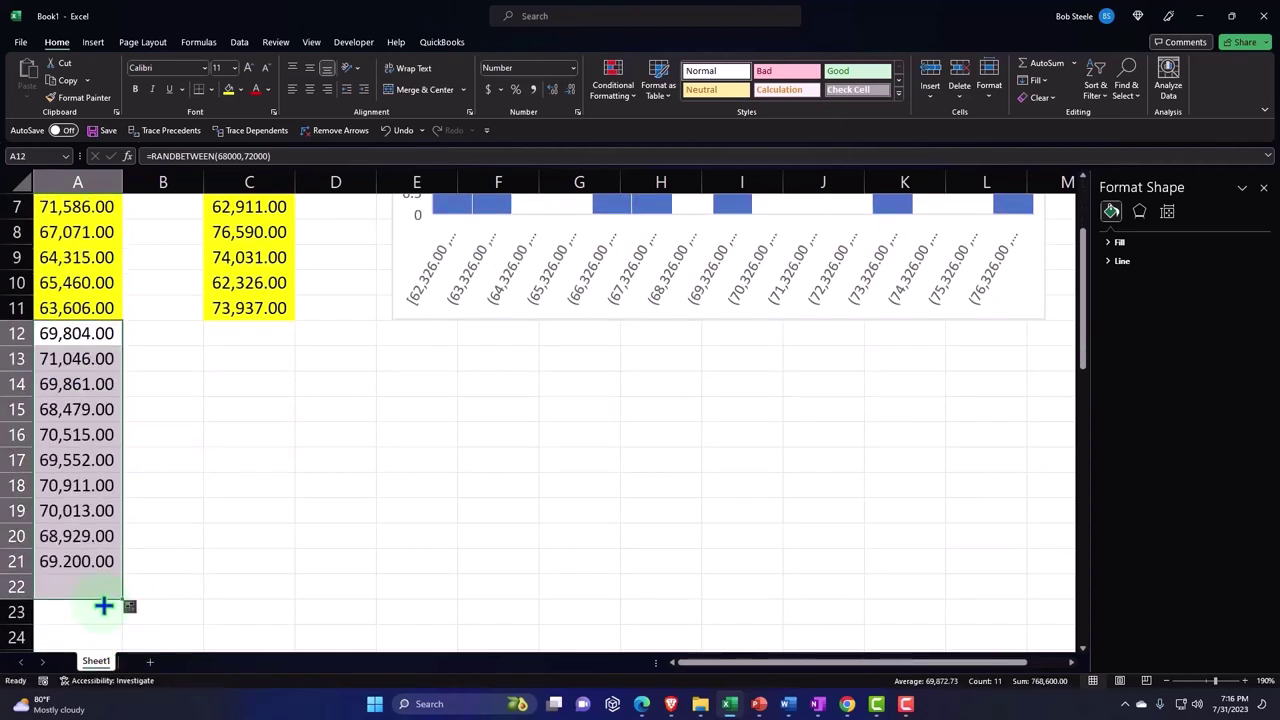
pyautogui.click(240, 90)
pyautogui.click(284, 222)
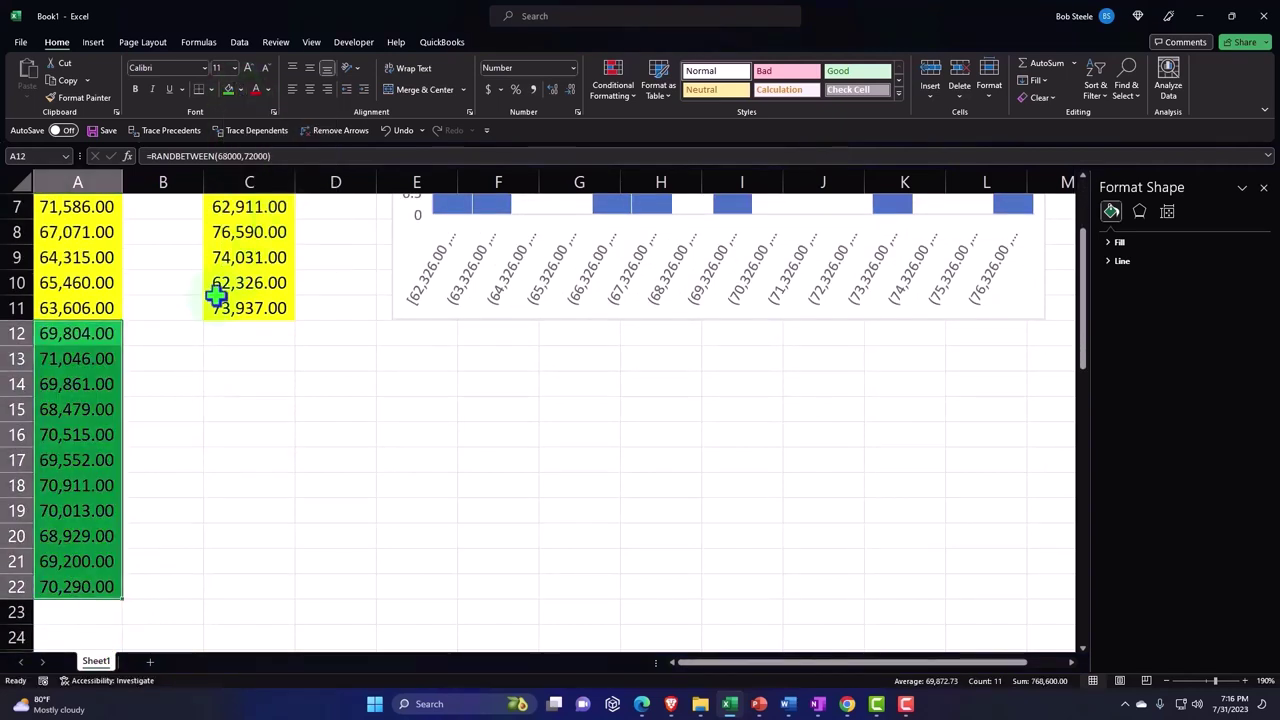
# Step: Give A12:A22 a lighter green fill and copy those values
pyautogui.click(240, 90)
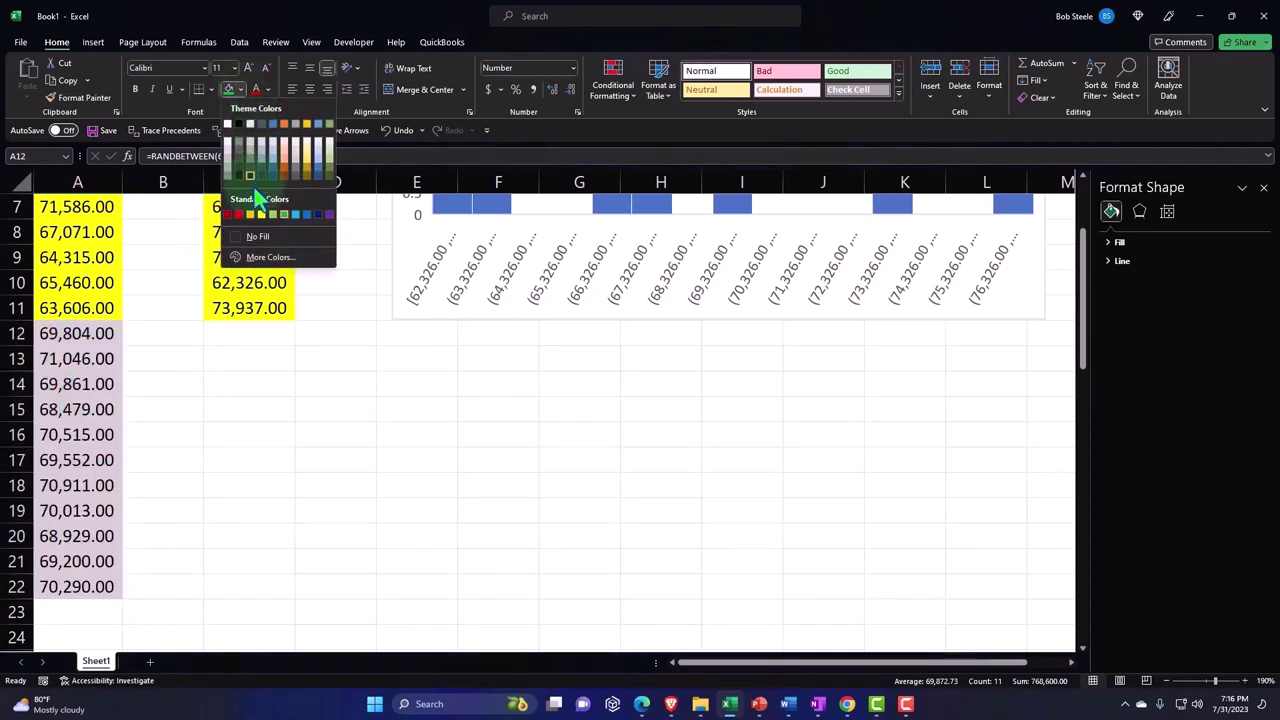
pyautogui.click(272, 214)
pyautogui.moveTo(91, 334); pyautogui.dragTo(99, 591)
pyautogui.hotkey('ctrl', 'c')
# Step: Paste the values into C12:C22, fill them green, and select C1:C22
pyautogui.click(244, 332)
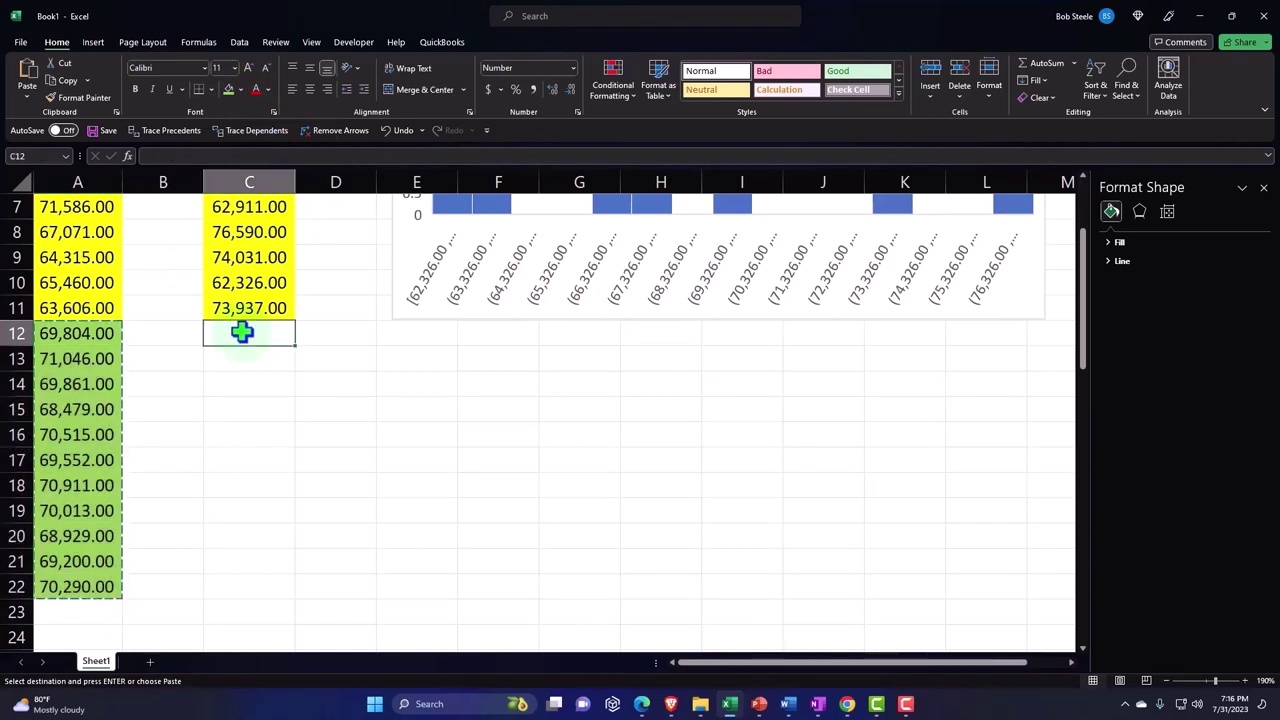
pyautogui.rightClick(244, 332)
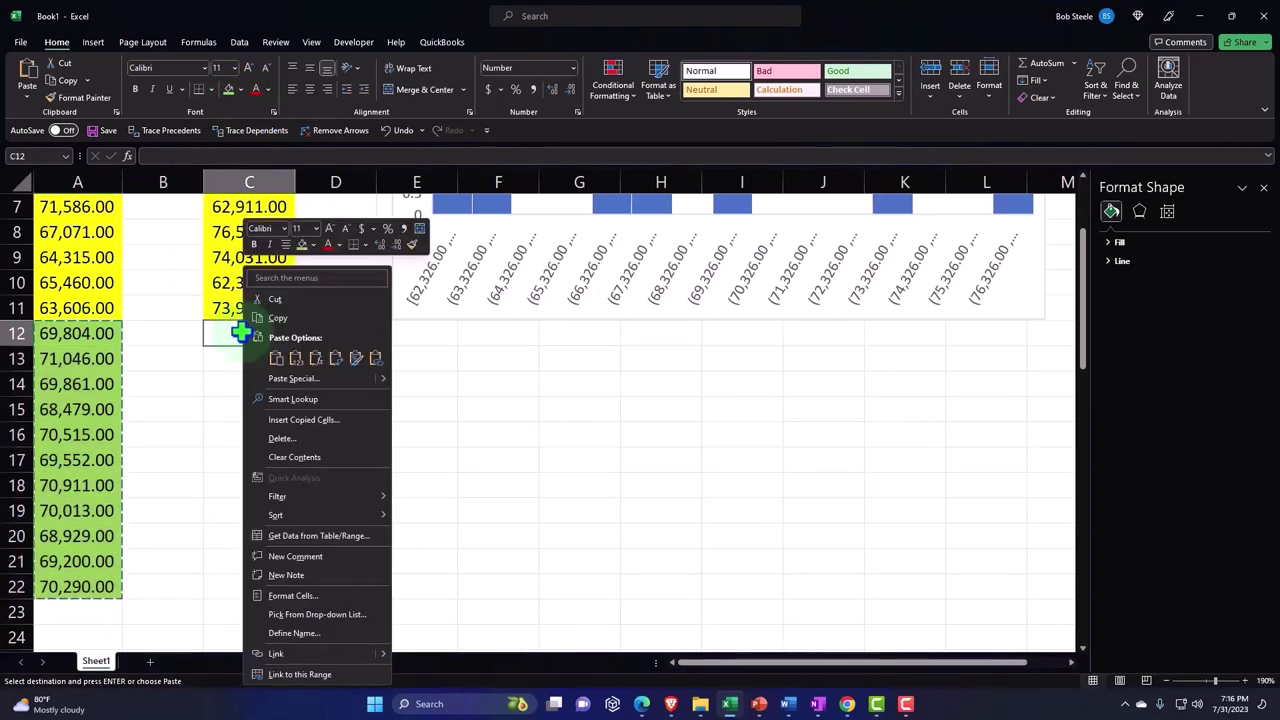
pyautogui.click(296, 366)
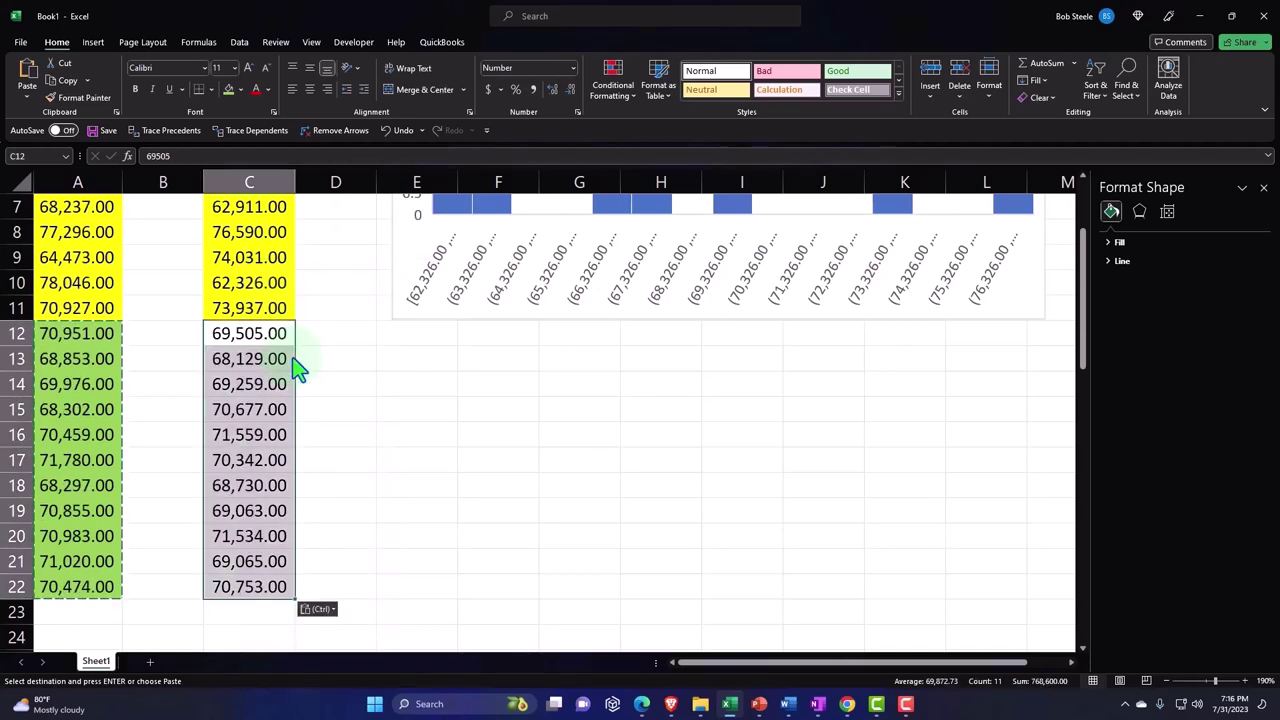
pyautogui.click(228, 90)
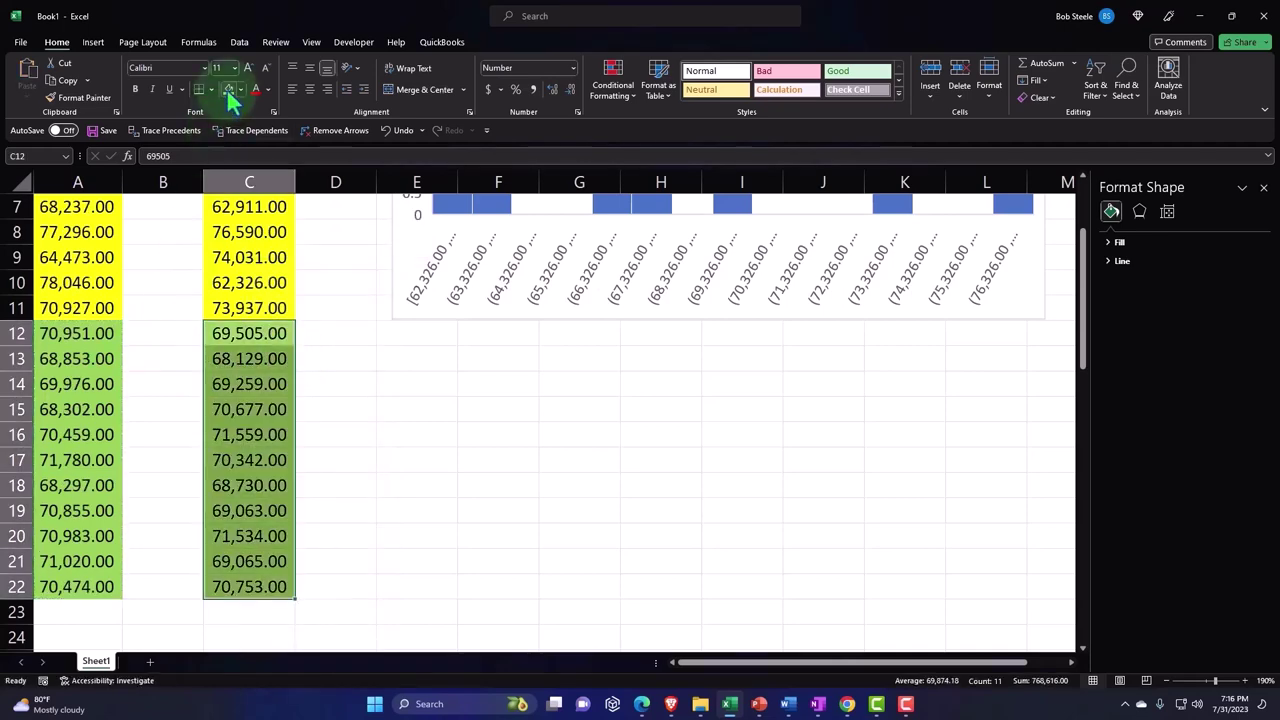
pyautogui.scroll(1, 262, 380)
pyautogui.scroll(1, 266, 300)
pyautogui.moveTo(249, 207)
pyautogui.mouseDown()
pyautogui.moveTo(242, 686)
pyautogui.moveTo(249, 587)
pyautogui.mouseUp()
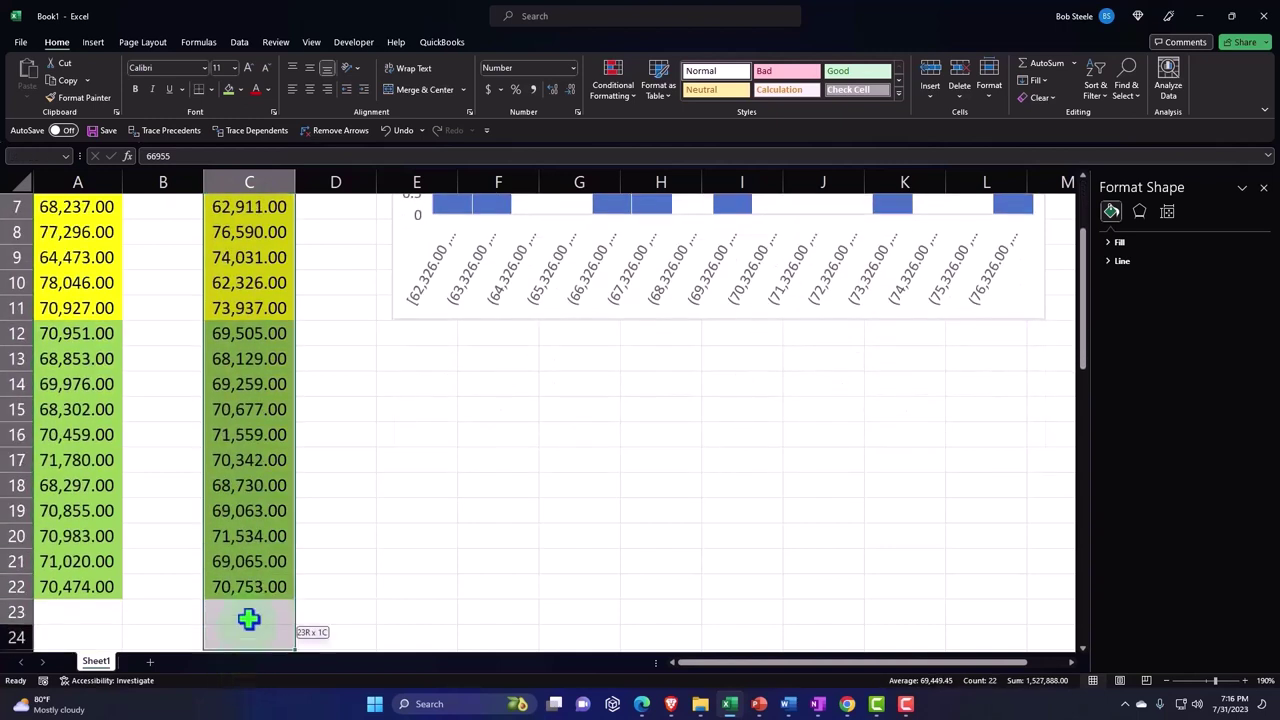
# Step: Insert a histogram of C1:C22 and place it below the first chart
pyautogui.click(93, 42)
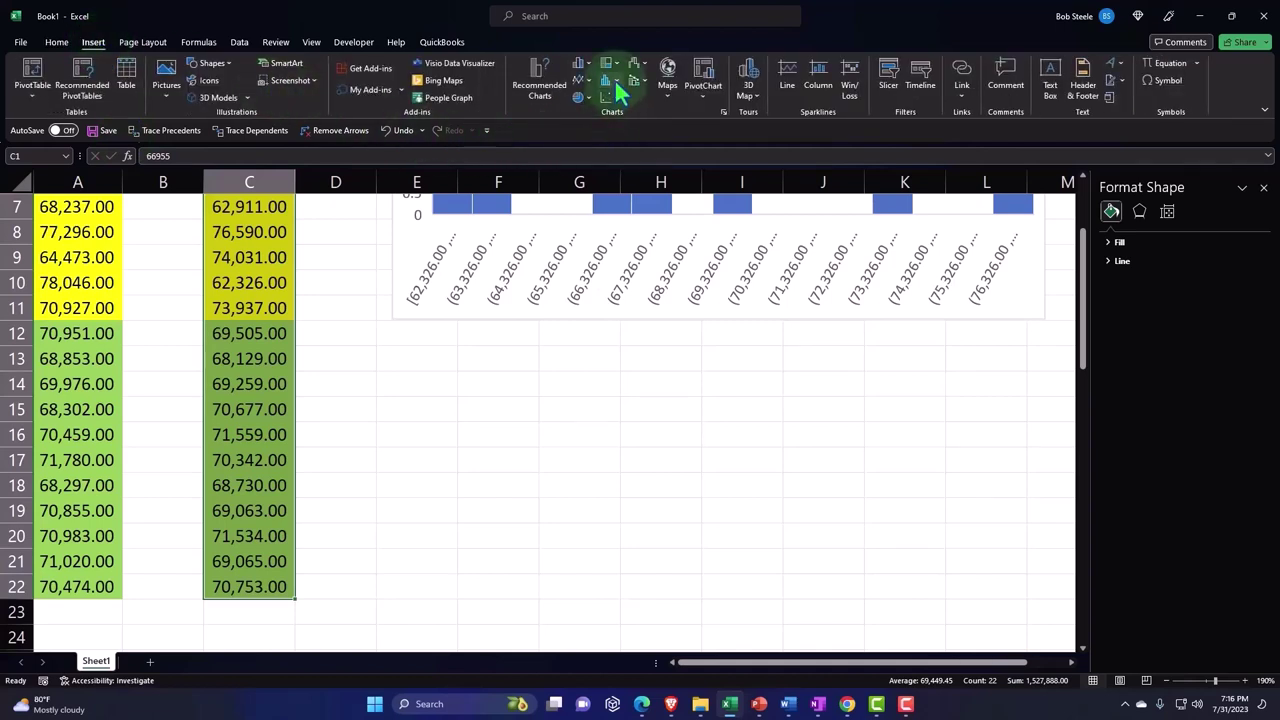
pyautogui.click(605, 80)
pyautogui.click(616, 118)
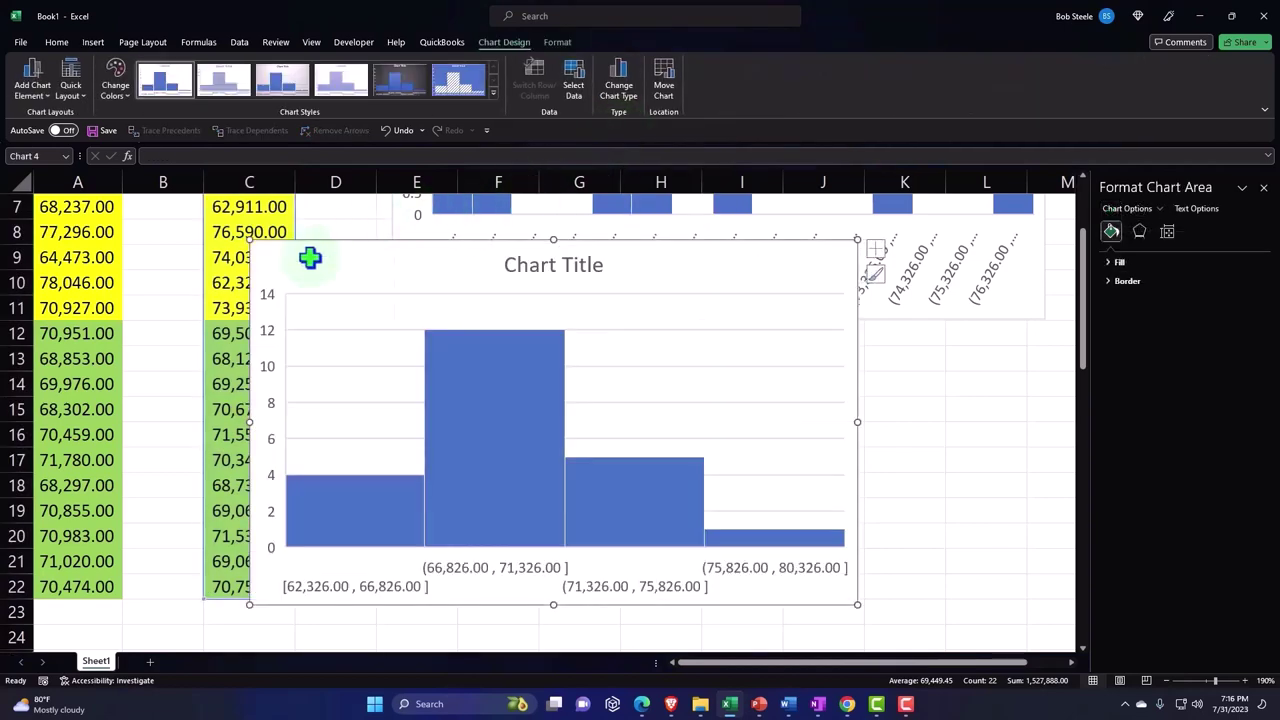
pyautogui.moveTo(292, 248)
pyautogui.mouseDown()
pyautogui.moveTo(412, 321)
pyautogui.moveTo(407, 336)
pyautogui.mouseUp()
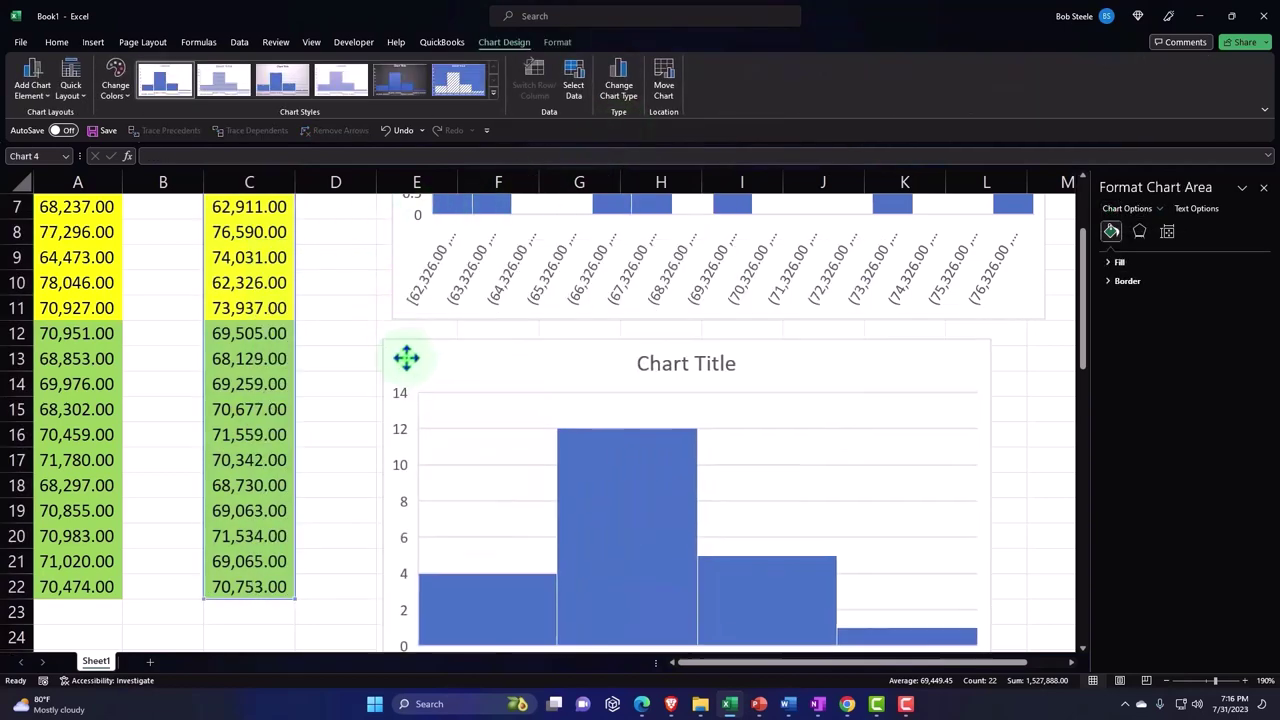
pyautogui.click(340, 340)
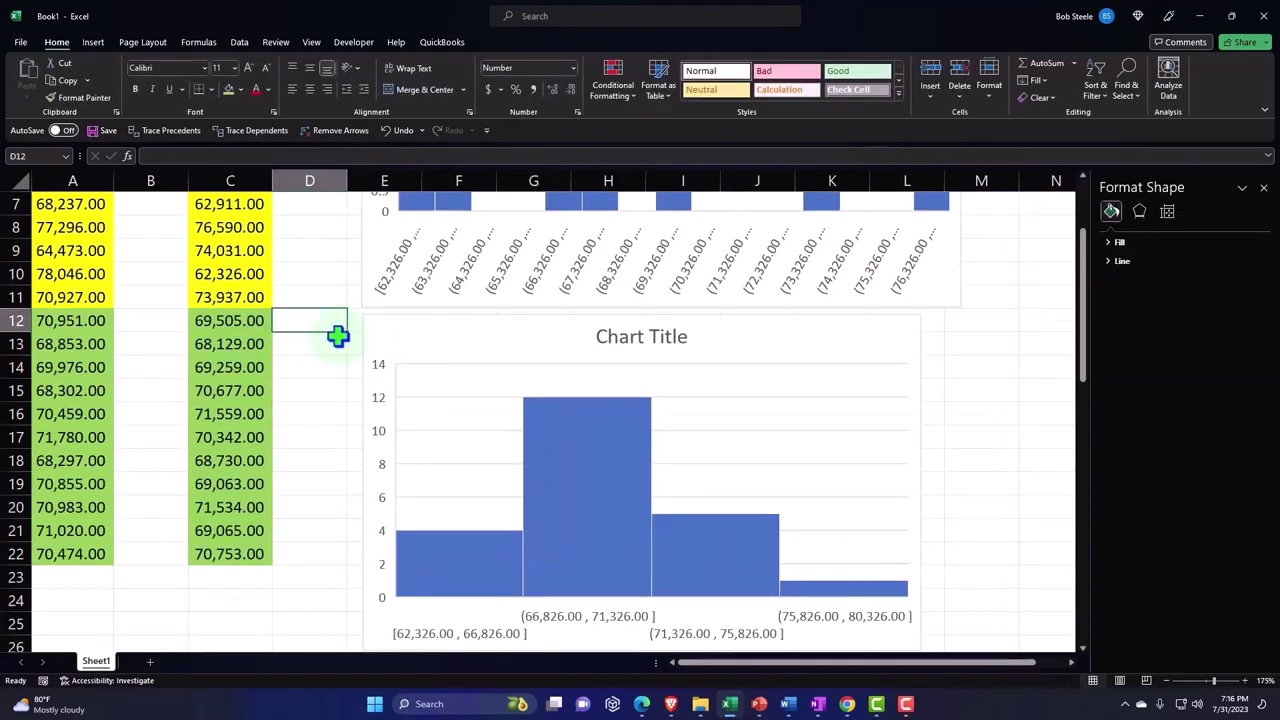
pyautogui.keyDown('ctrl'); pyautogui.scroll(-1, 642, 535); pyautogui.keyUp('ctrl')
# Step: Set the second histogram's bin width to 1000, then click back onto the worksheet
pyautogui.click(537, 556)
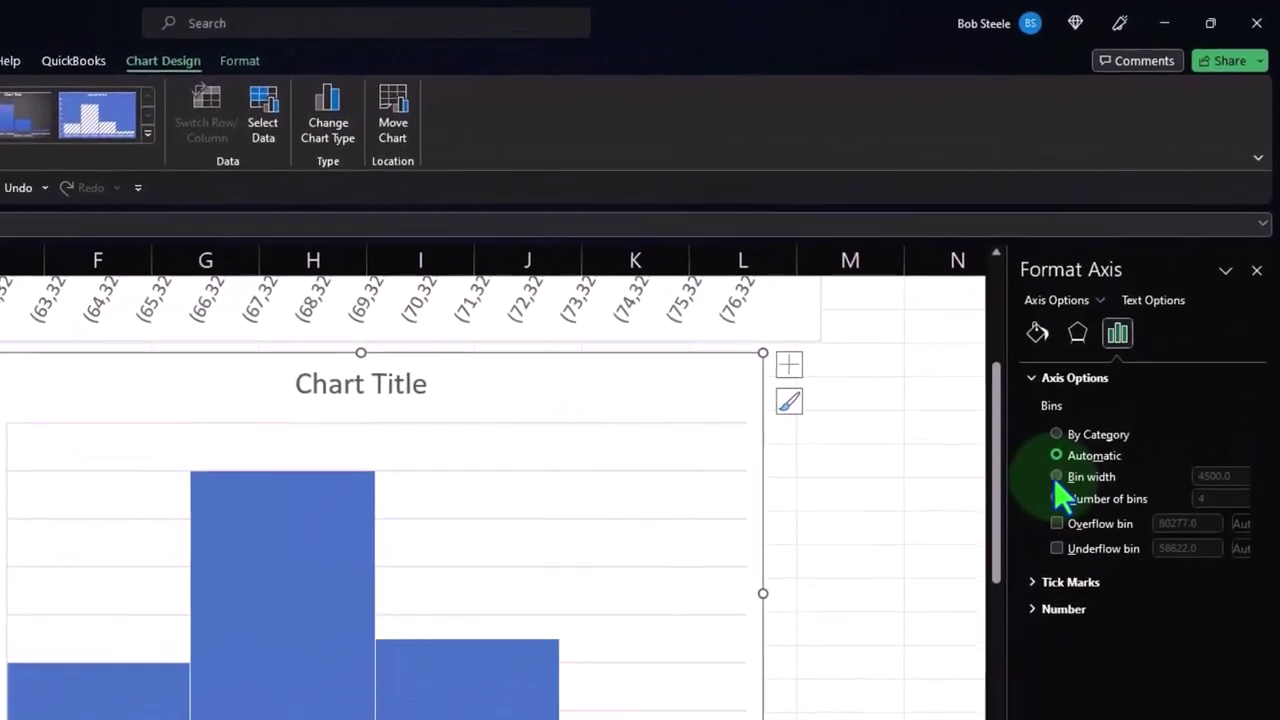
pyautogui.click(1125, 331)
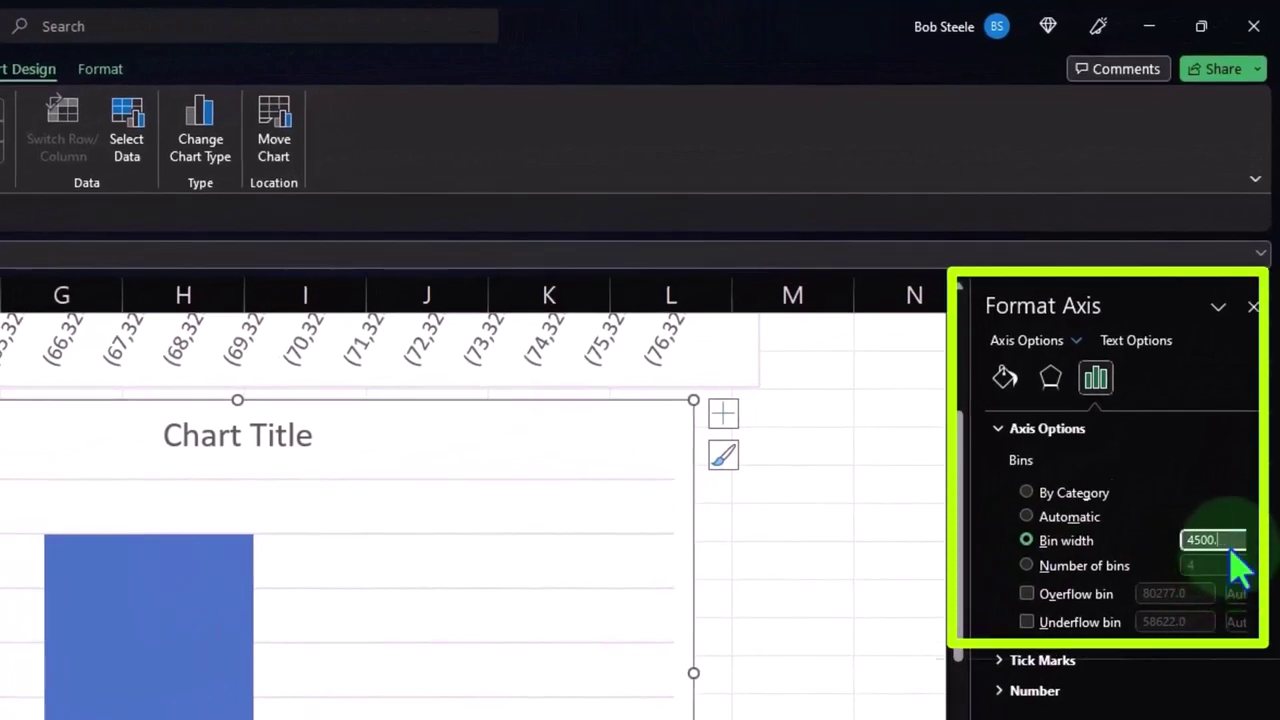
pyautogui.click(1213, 540)
pyautogui.write('1000')
pyautogui.press('Tab')
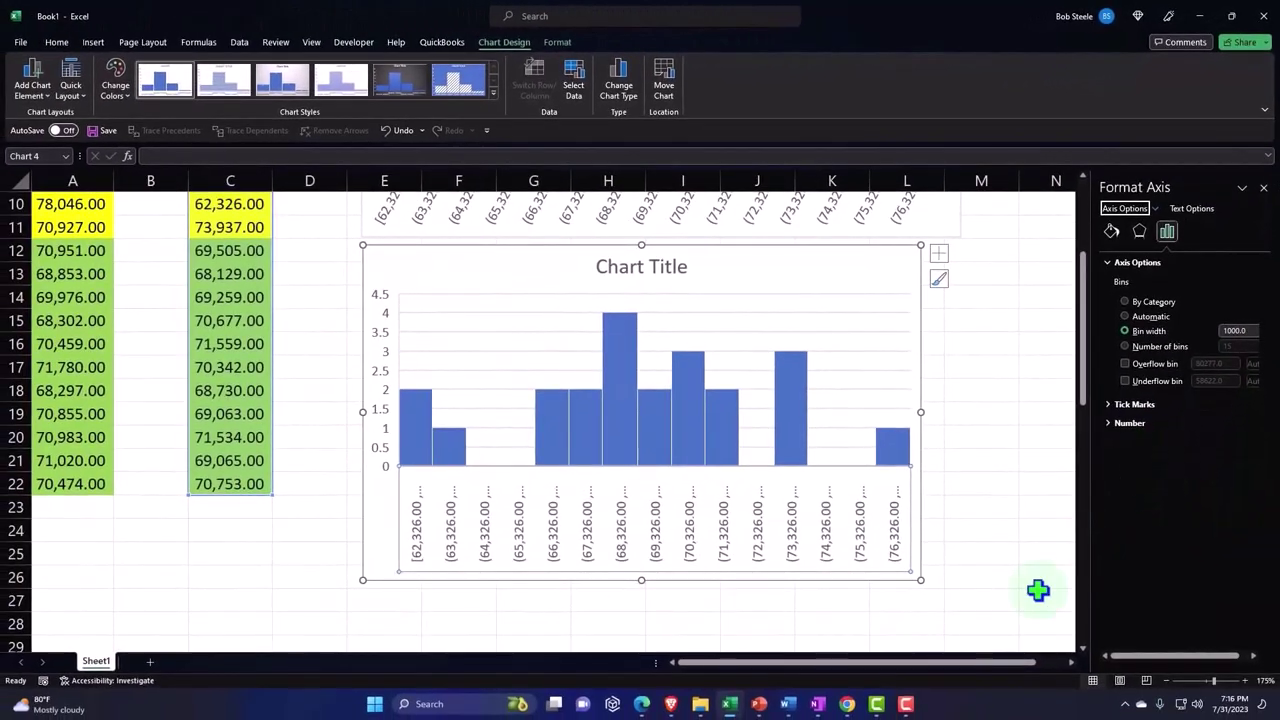
pyautogui.moveTo(619, 390)
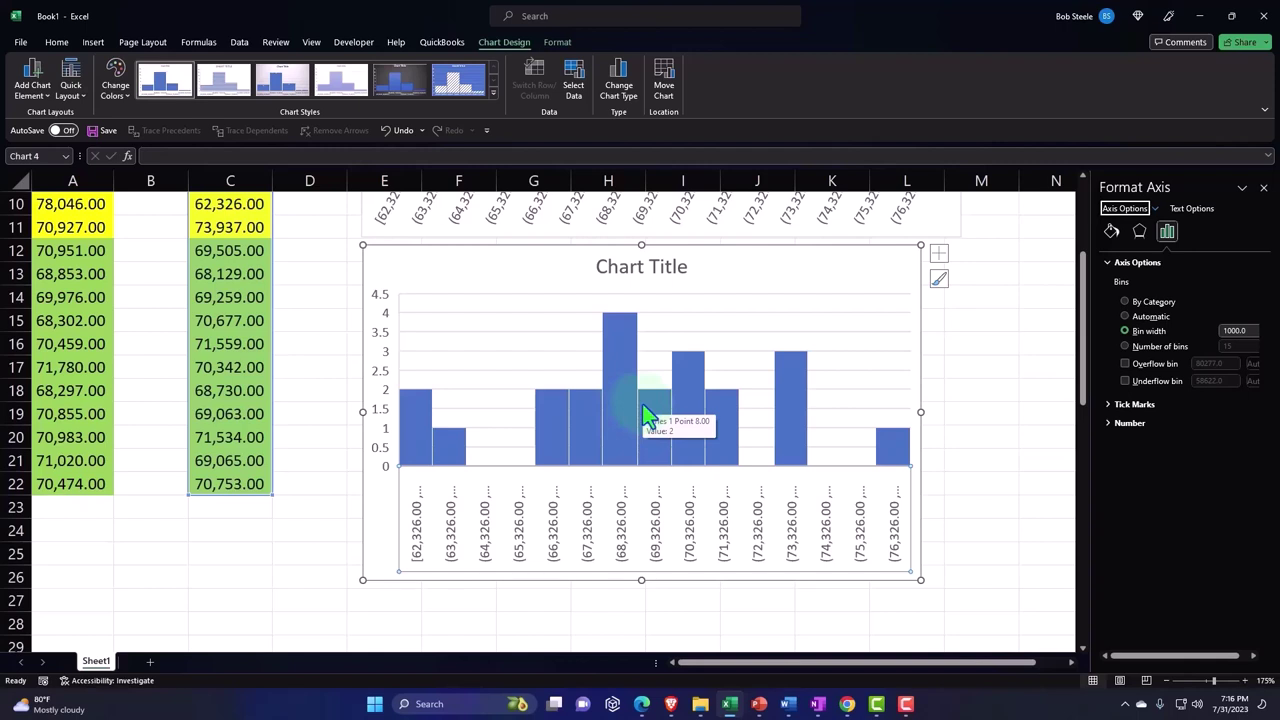
pyautogui.click(305, 535)
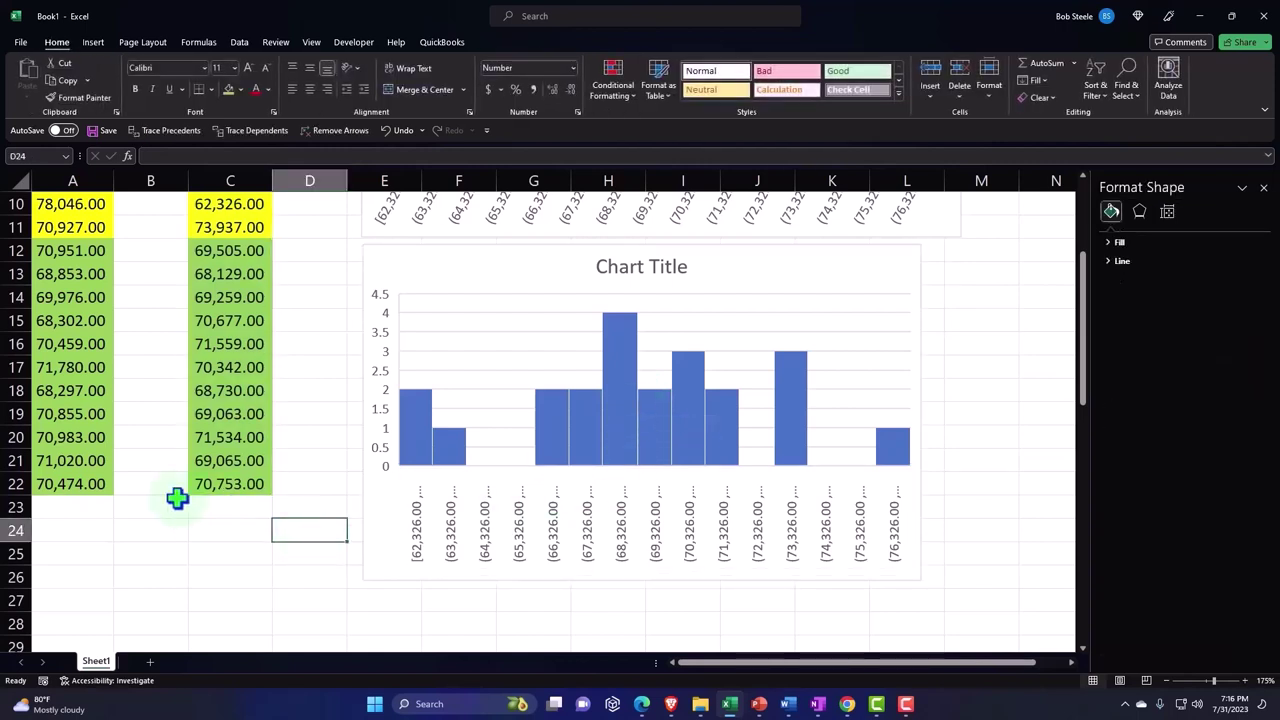
# Step: Fill the RANDBETWEEN formula from A22 down through A40
pyautogui.click(104, 481)
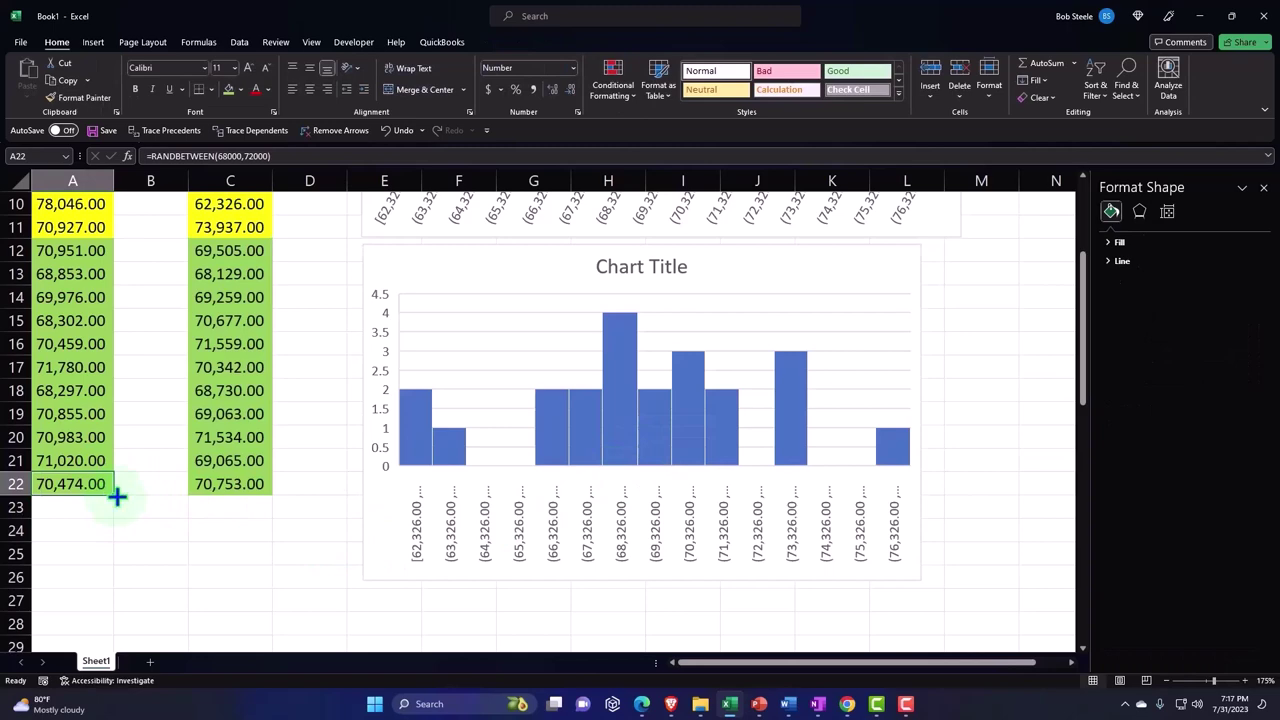
pyautogui.moveTo(117, 497); pyautogui.dragTo(113, 667)
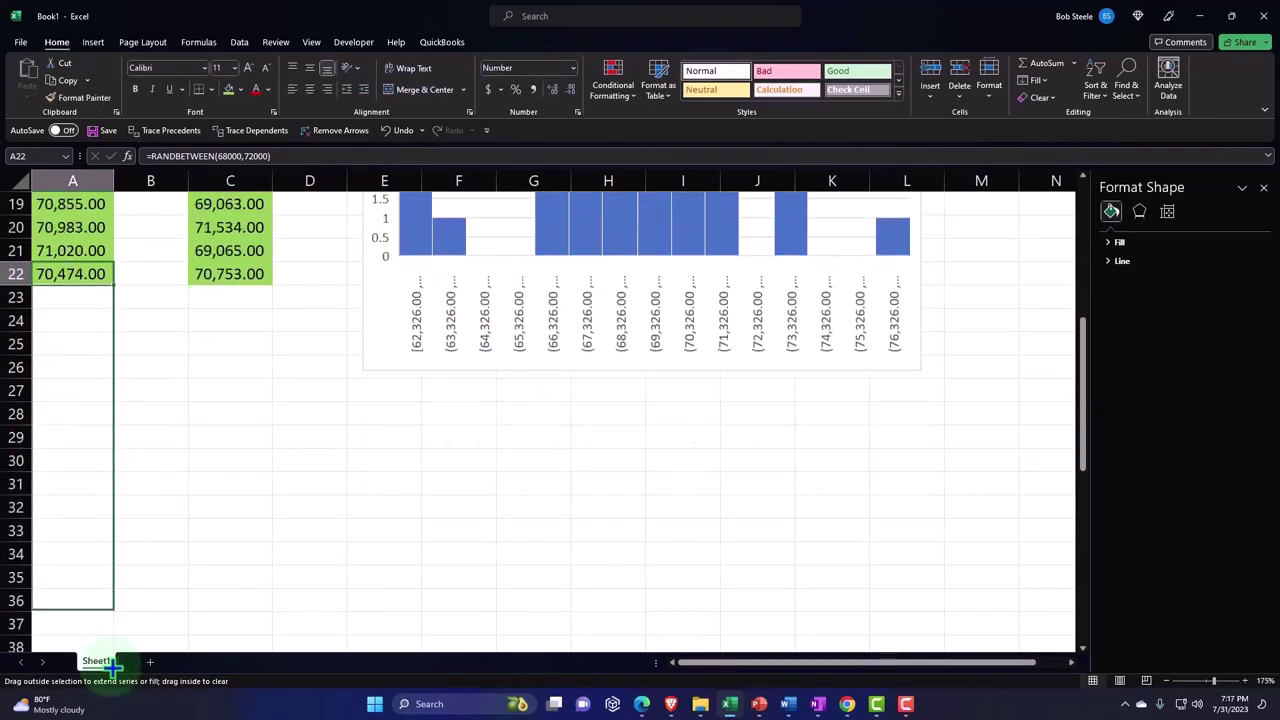
pyautogui.moveTo(113, 667); pyautogui.dragTo(103, 603)
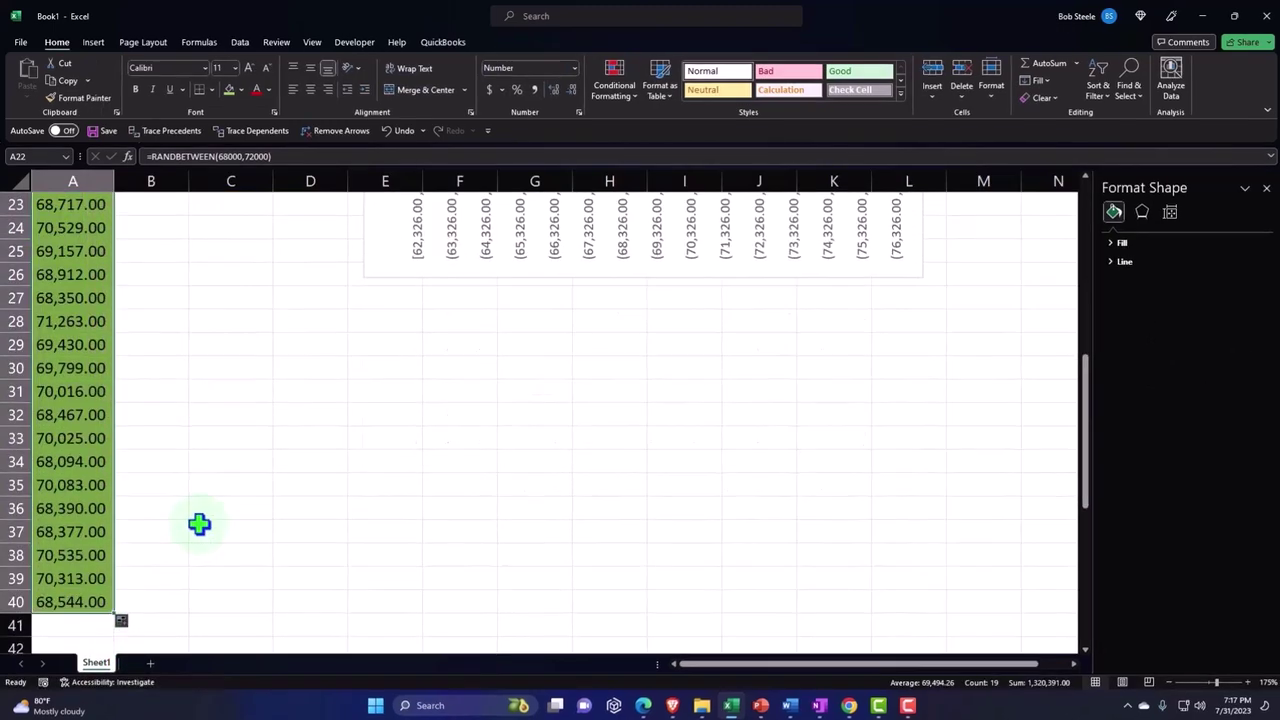
# Step: Select the green random values A12:A40 and copy them
pyautogui.scroll(5, 199, 524)
pyautogui.click(243, 530)
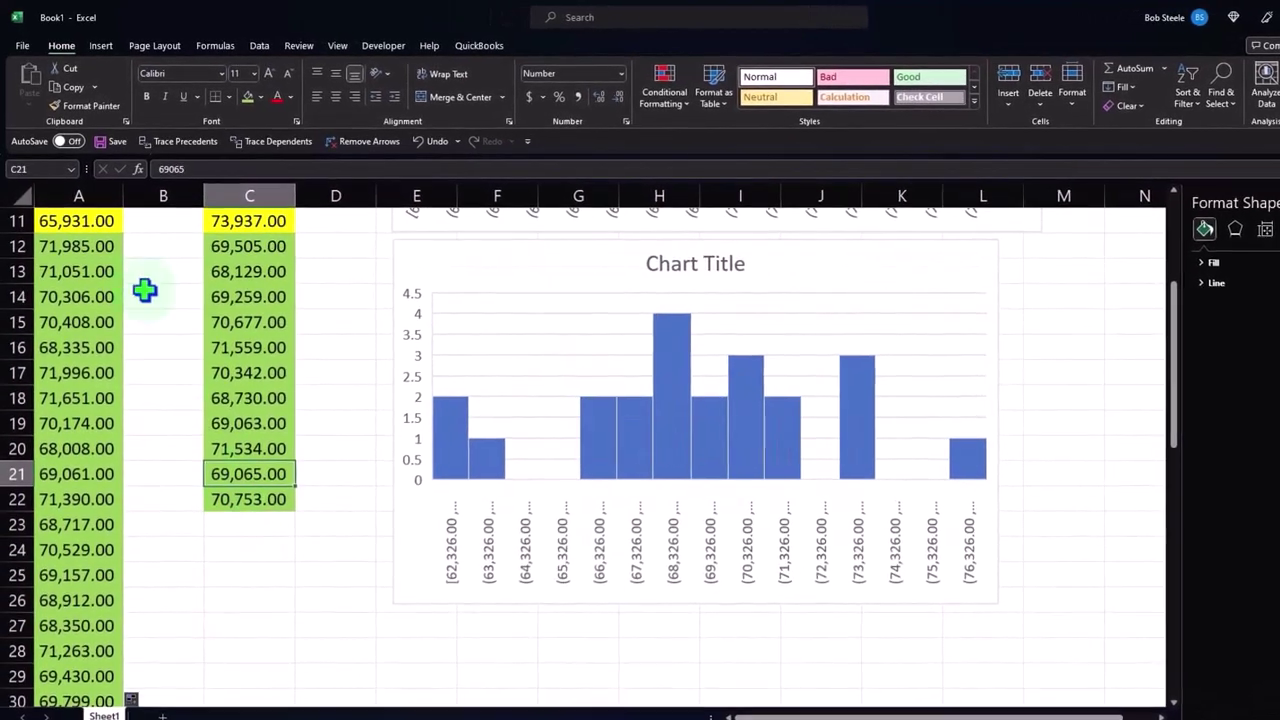
pyautogui.moveTo(103, 247); pyautogui.dragTo(125, 645)
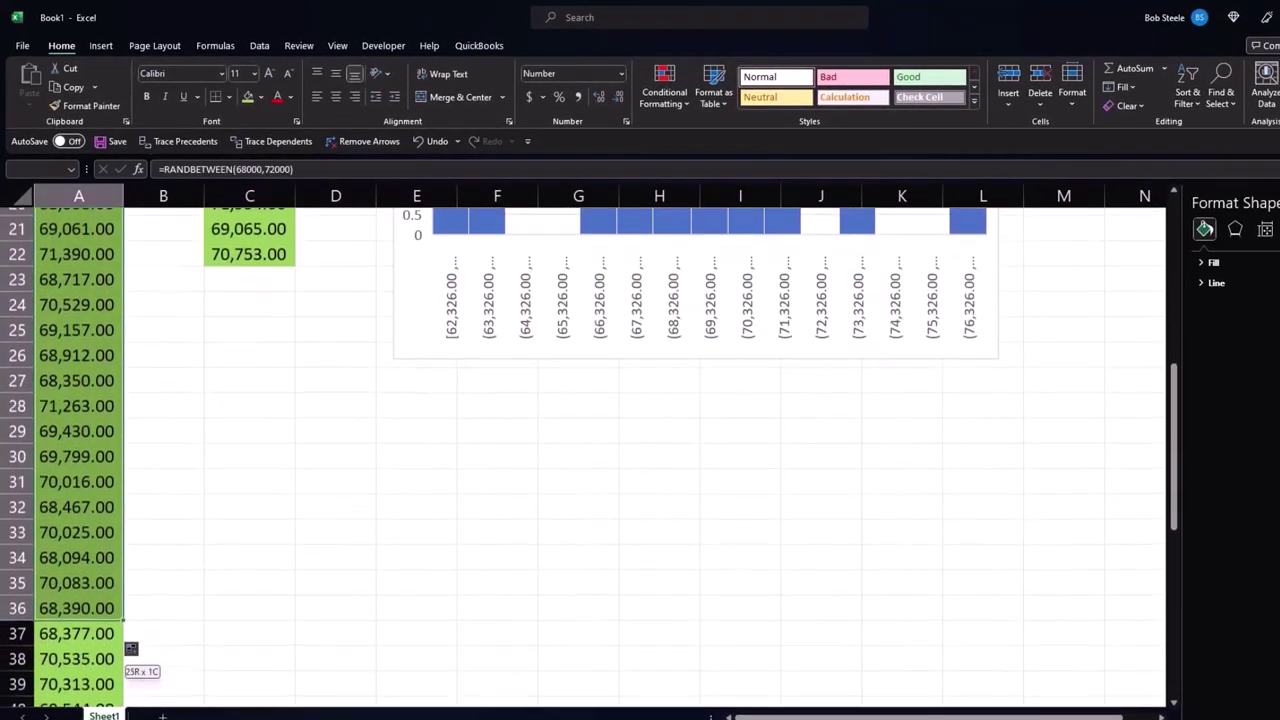
pyautogui.moveTo(126, 645); pyautogui.dragTo(93, 655)
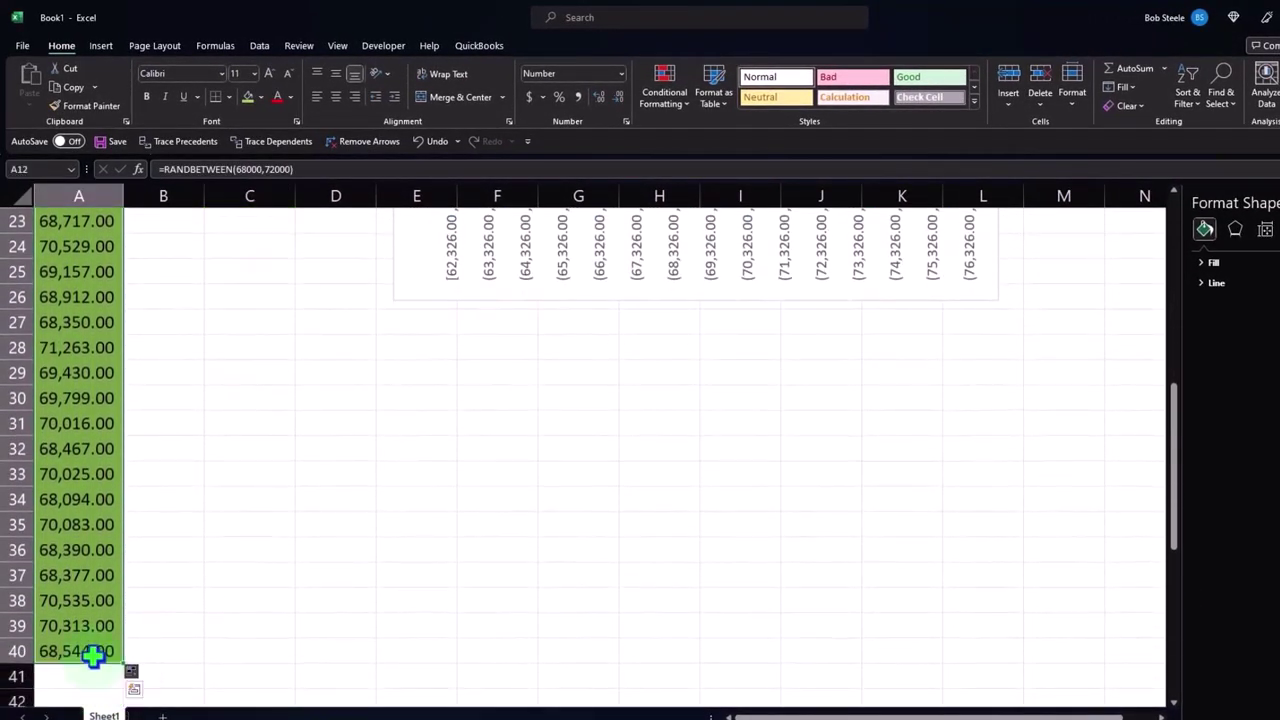
pyautogui.hotkey('ctrl', 'c')
pyautogui.scroll(6, 408, 631)
# Step: Paste the copied numbers as values starting at C12
pyautogui.click(240, 398)
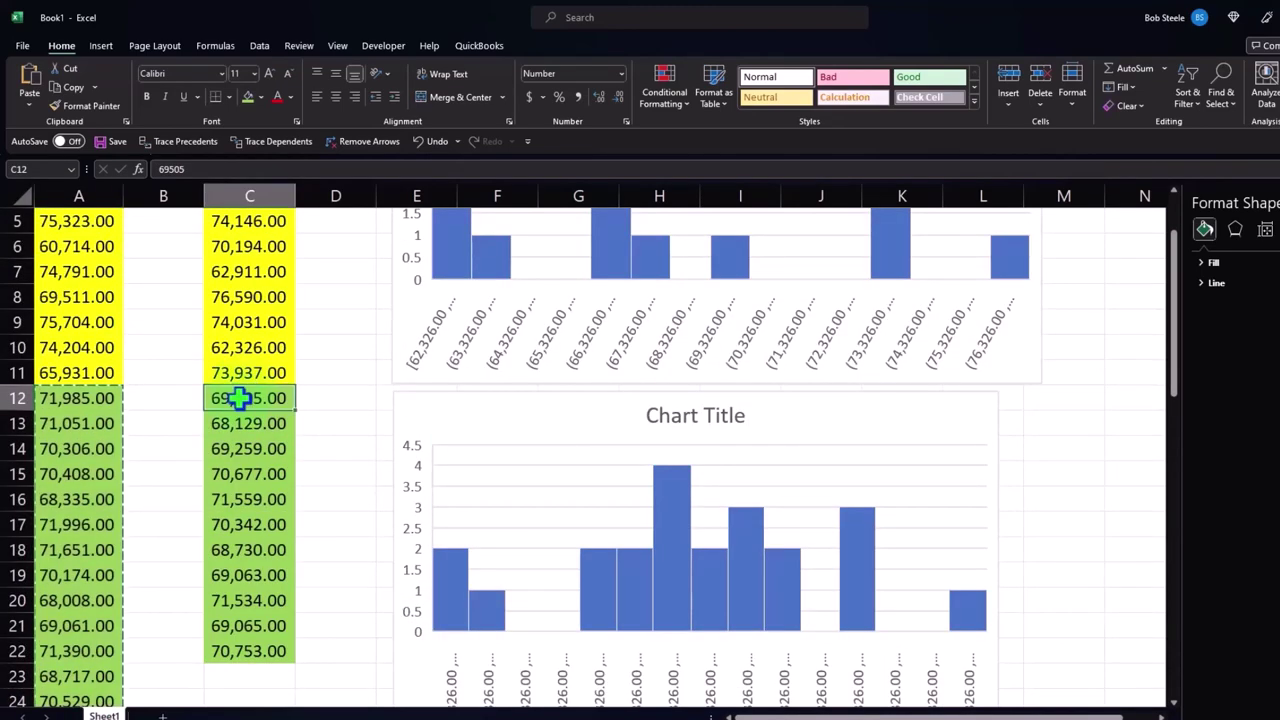
pyautogui.rightClick(240, 398)
pyautogui.click(300, 400)
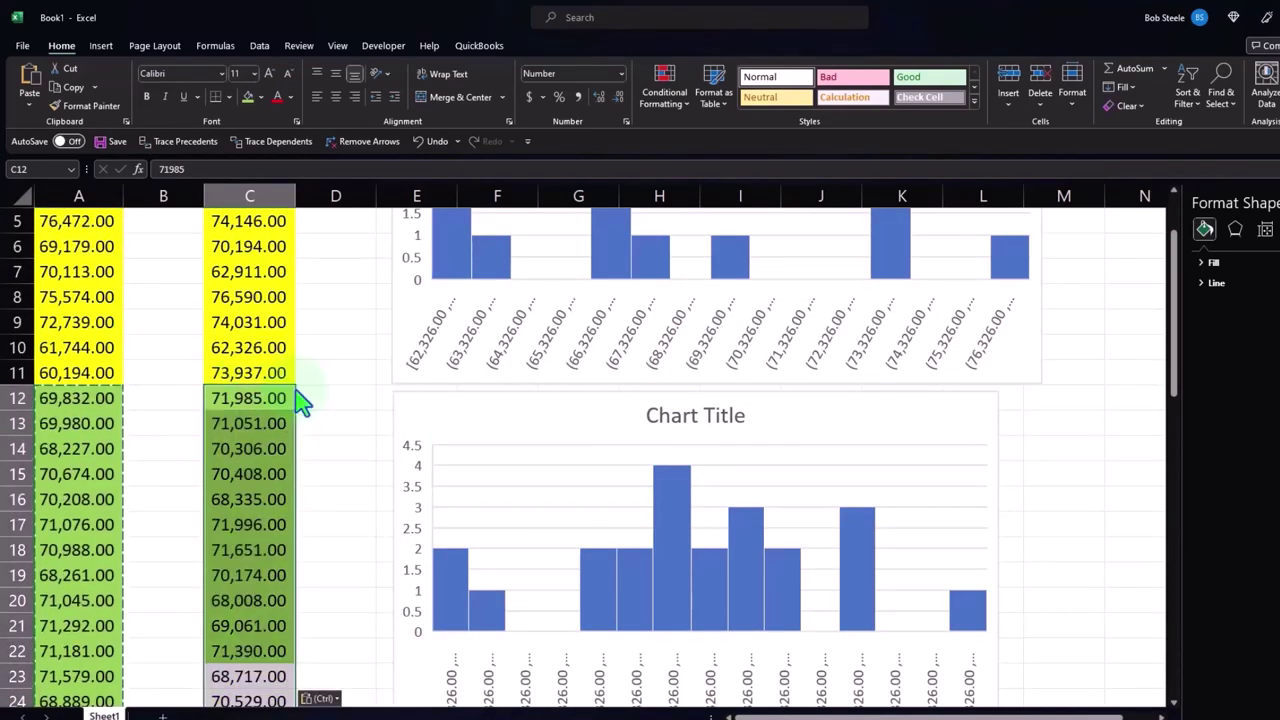
pyautogui.click(242, 97)
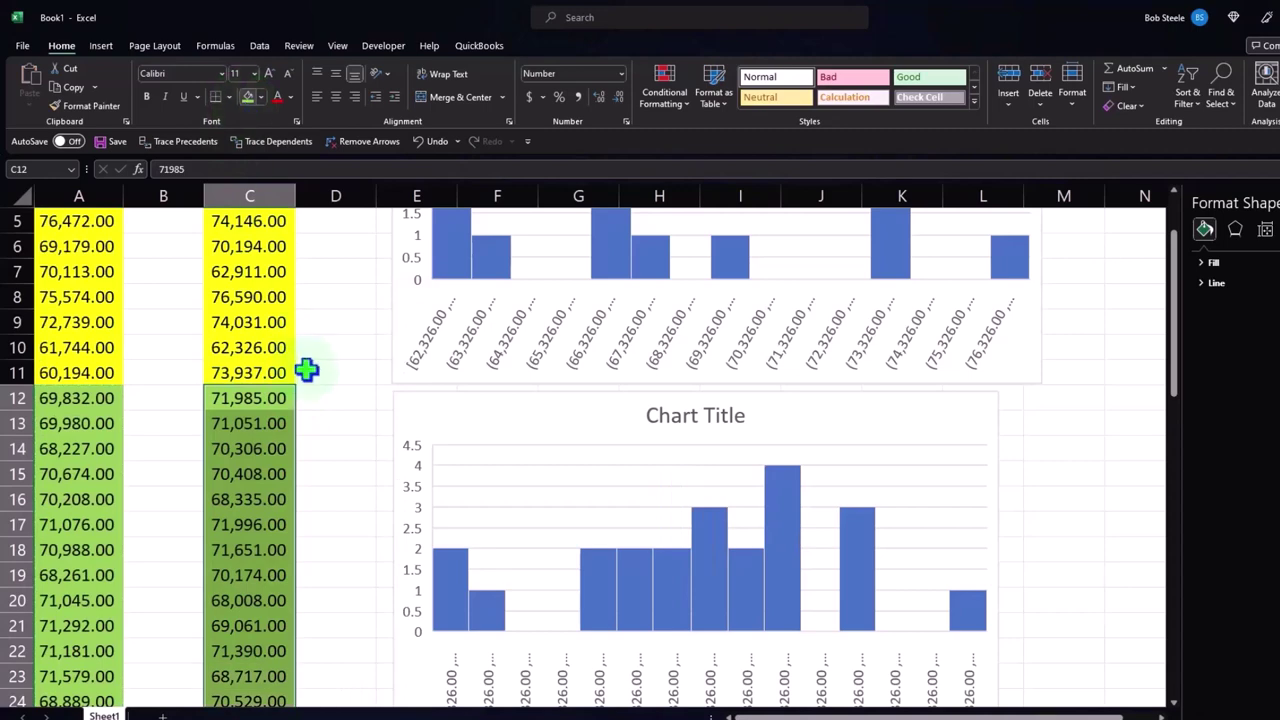
# Step: Extend the second histogram's source range in column C down to C40
pyautogui.click(466, 581)
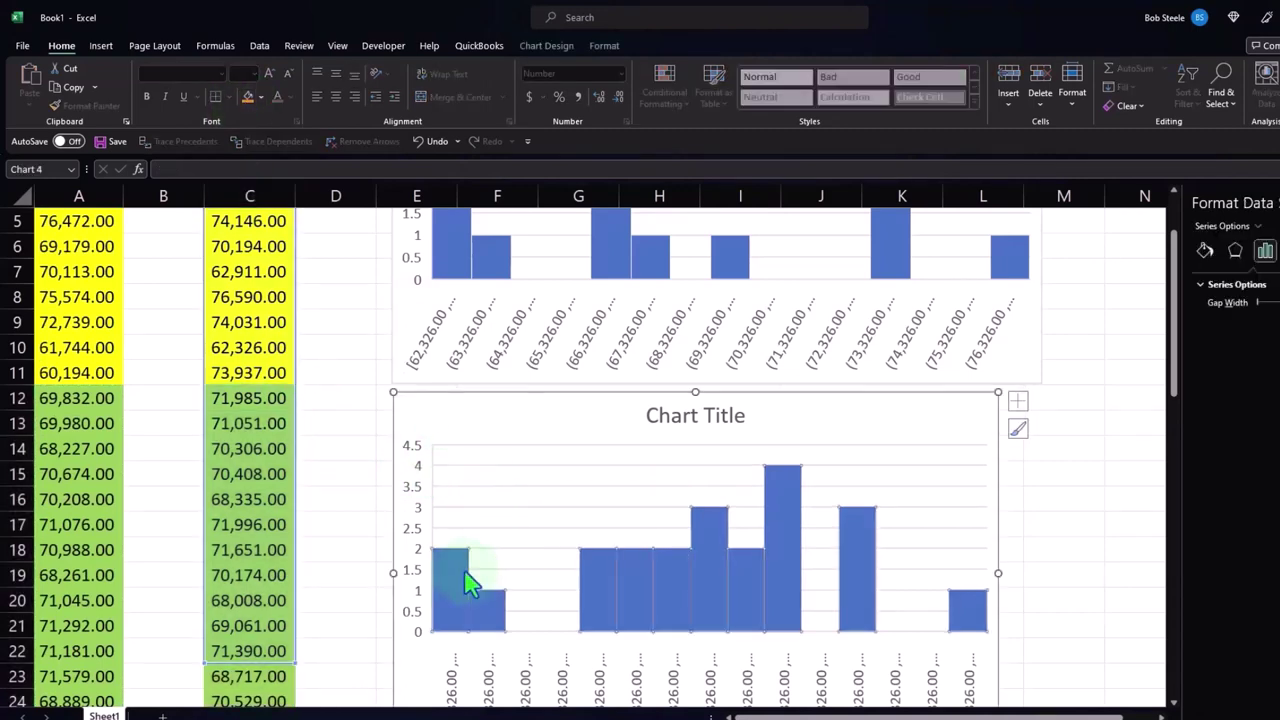
pyautogui.scroll(-2, 340, 534)
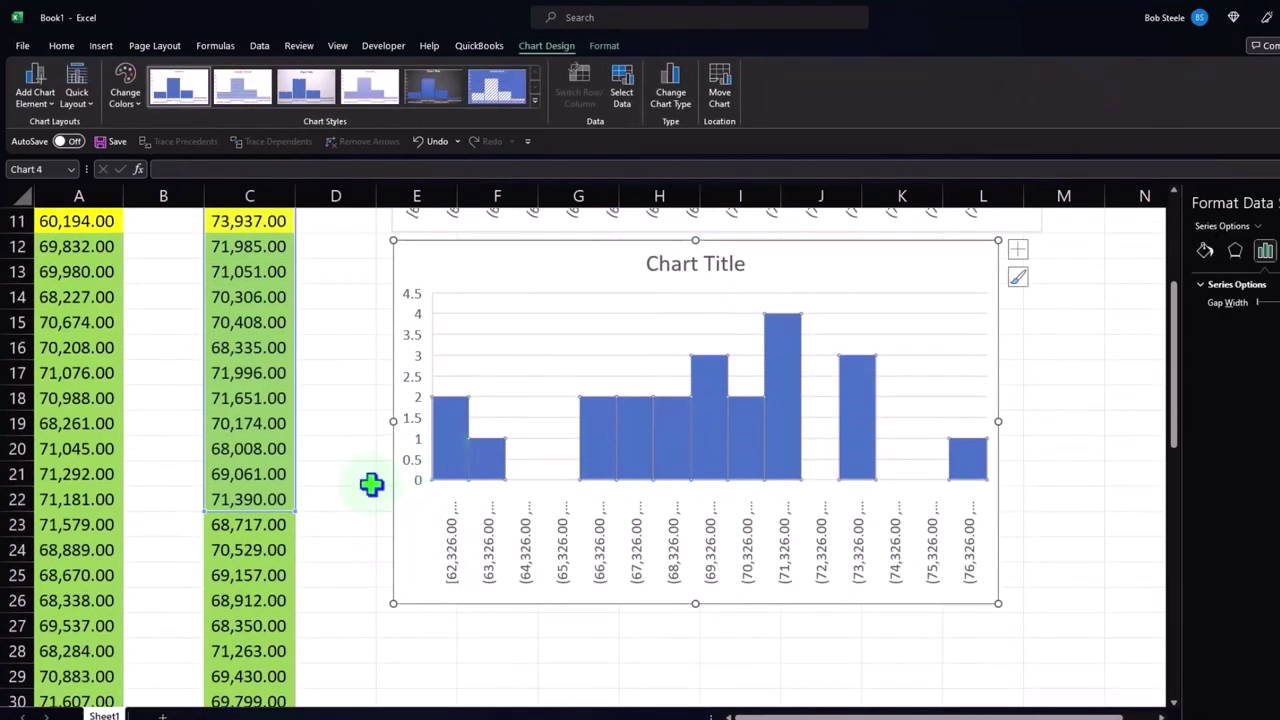
pyautogui.scroll(-2, 371, 484)
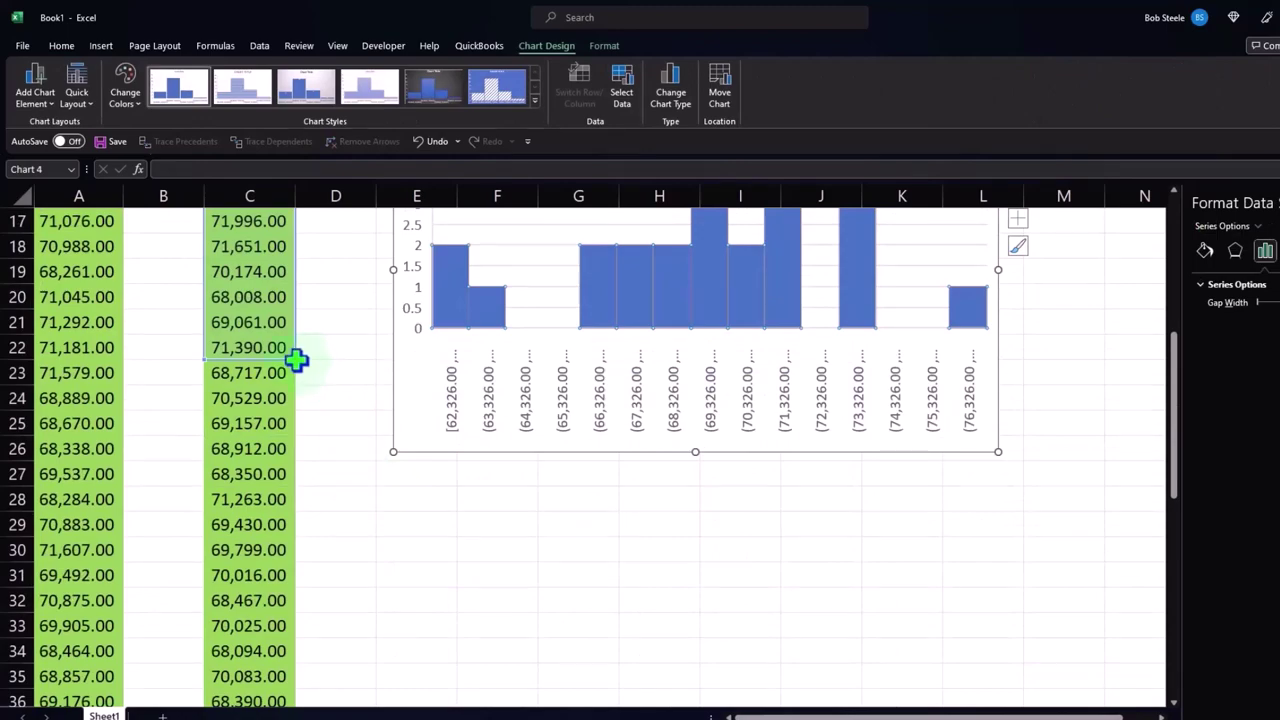
pyautogui.moveTo(297, 360)
pyautogui.mouseDown()
pyautogui.moveTo(265, 506)
pyautogui.moveTo(277, 256)
pyautogui.mouseUp()
pyautogui.scroll(6, 374, 331)
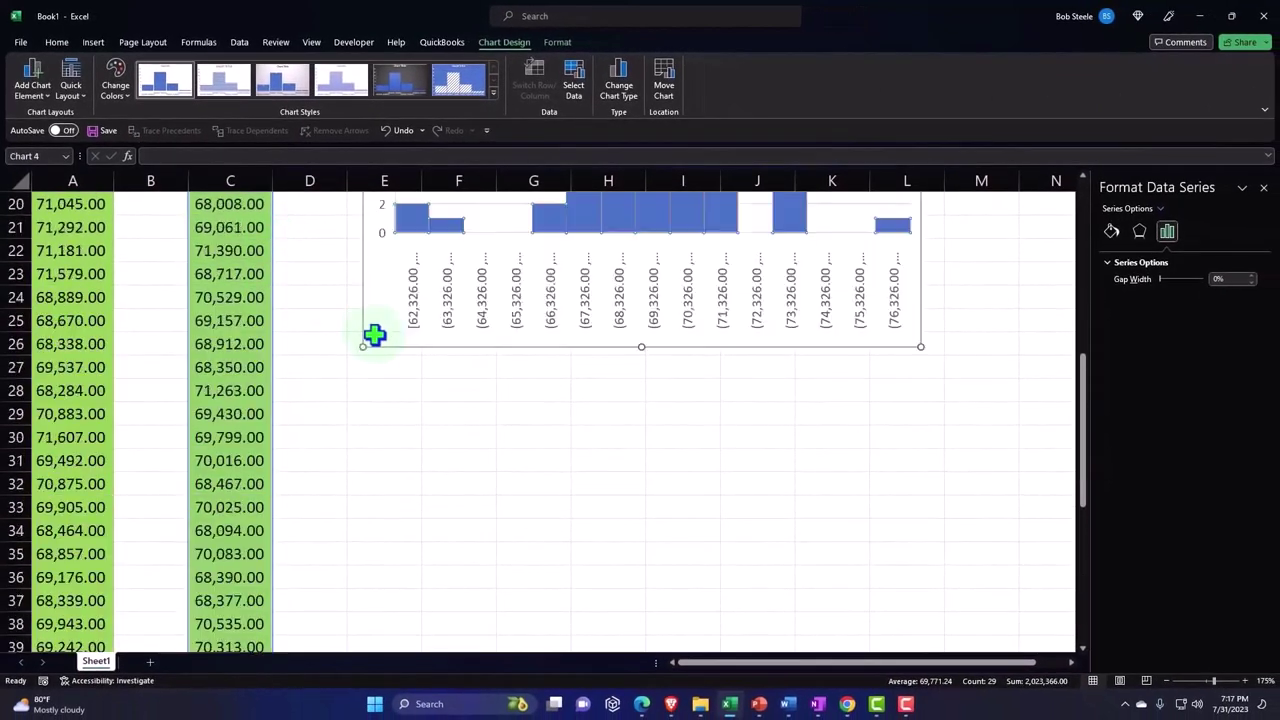
pyautogui.scroll(3, 374, 335)
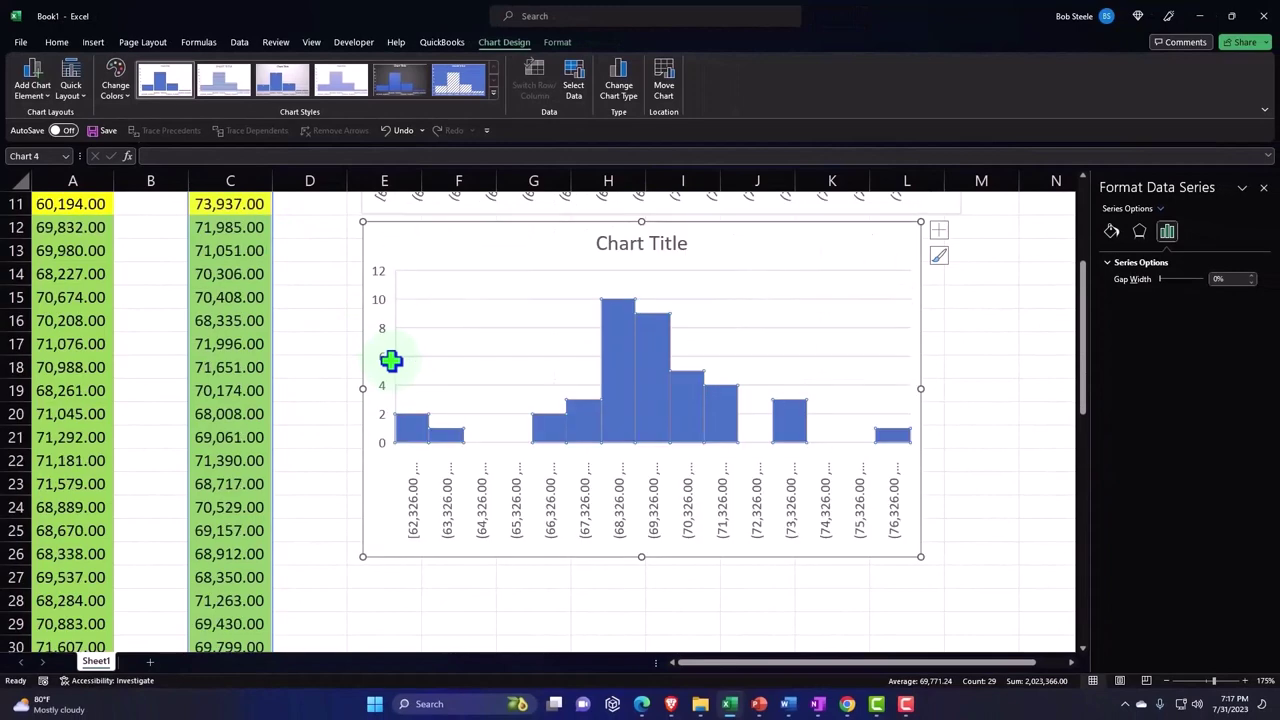
pyautogui.click(330, 388)
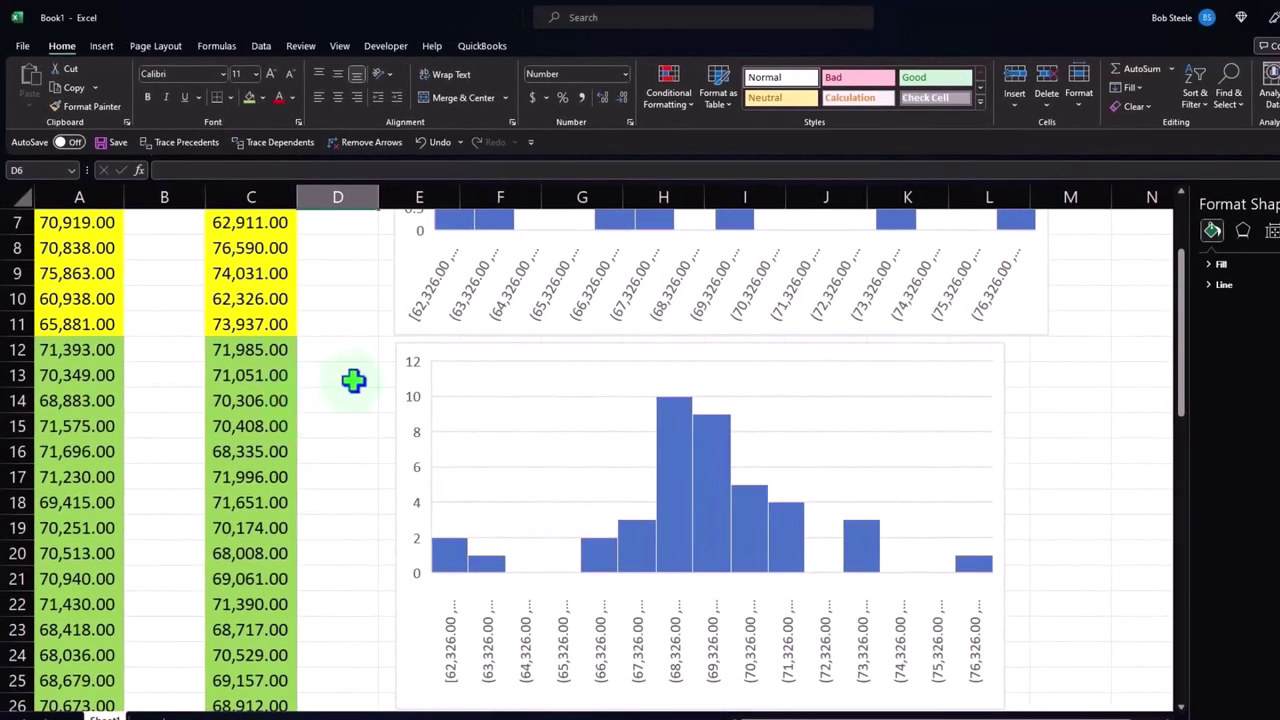
pyautogui.click(400, 366)
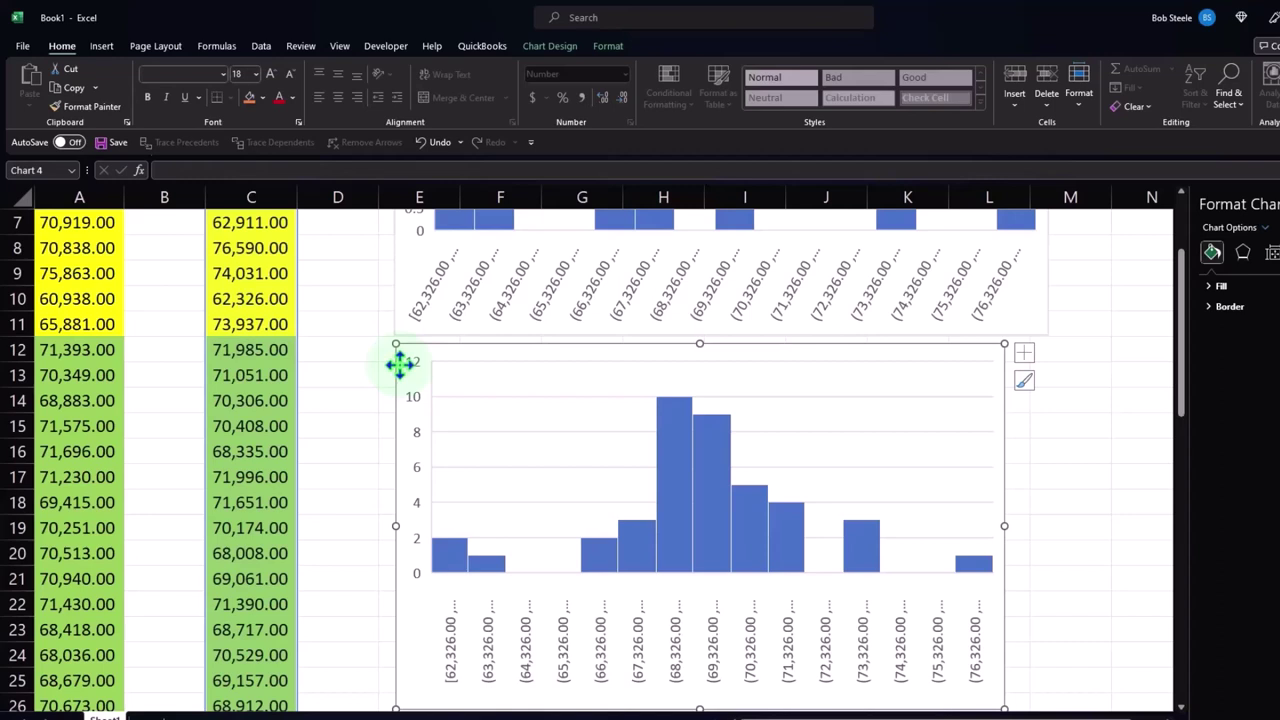
pyautogui.click(251, 391)
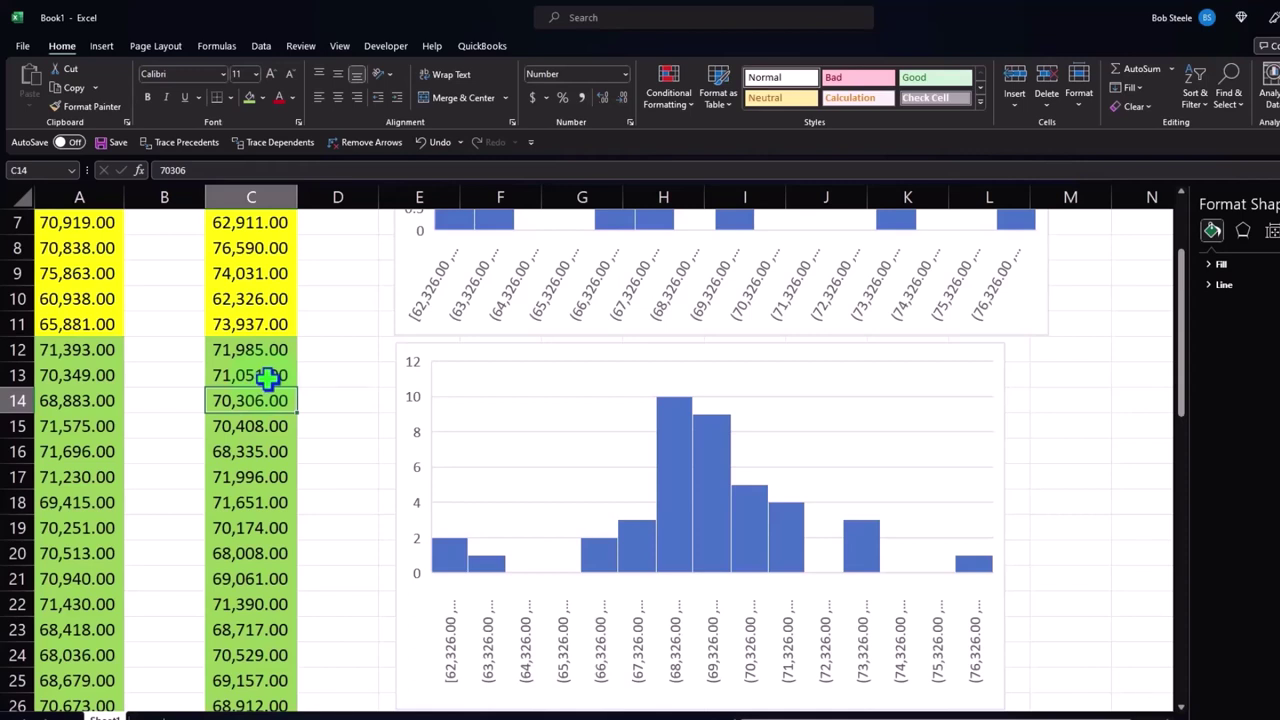
pyautogui.click(318, 425)
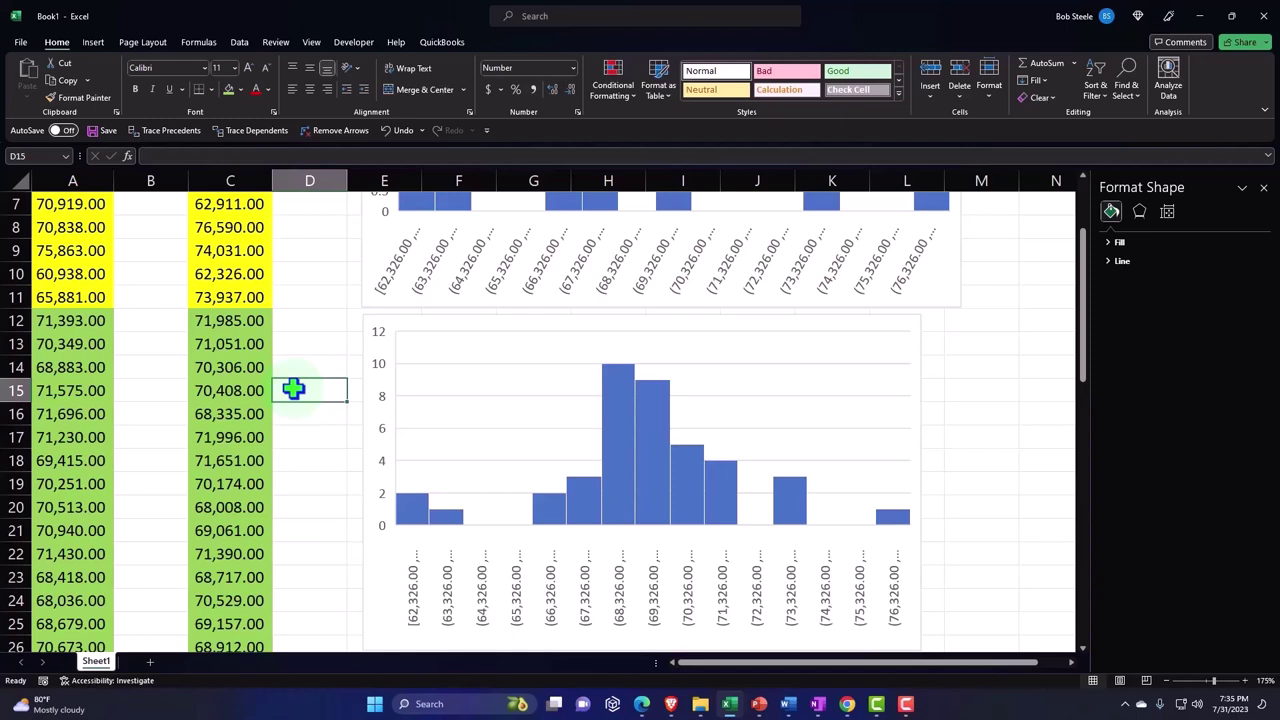
pyautogui.click(249, 375)
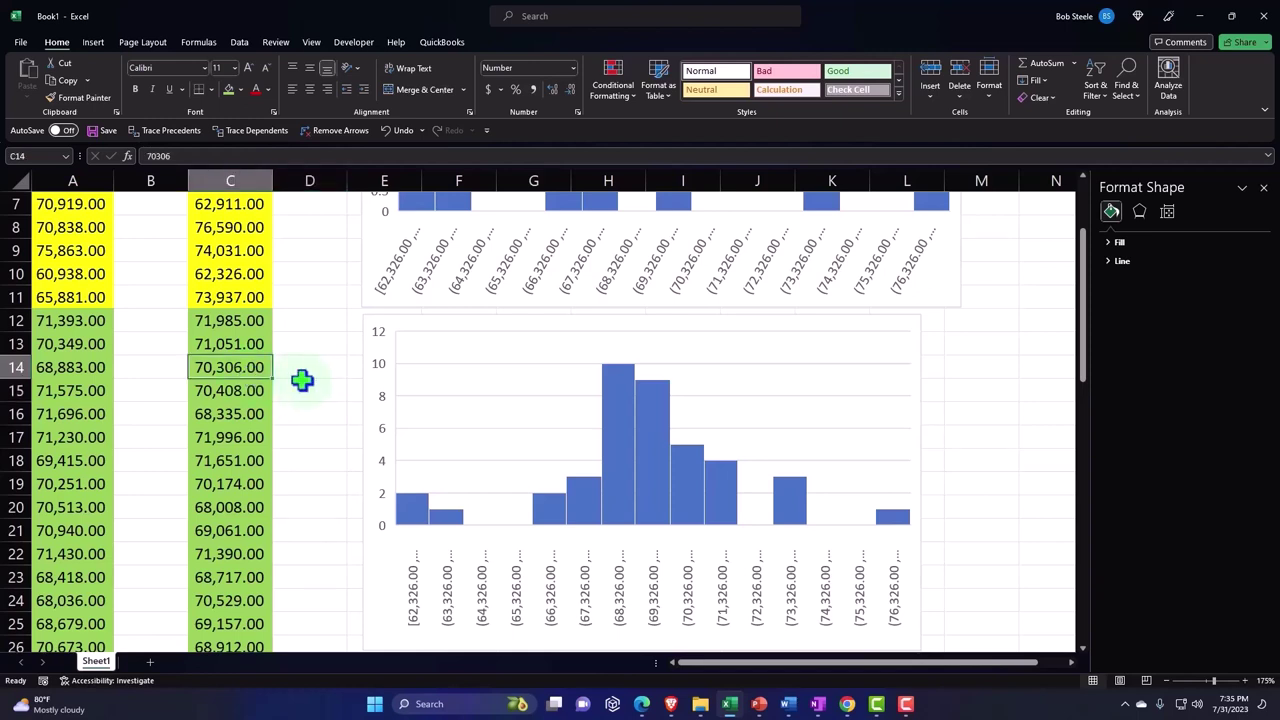
pyautogui.click(431, 390)
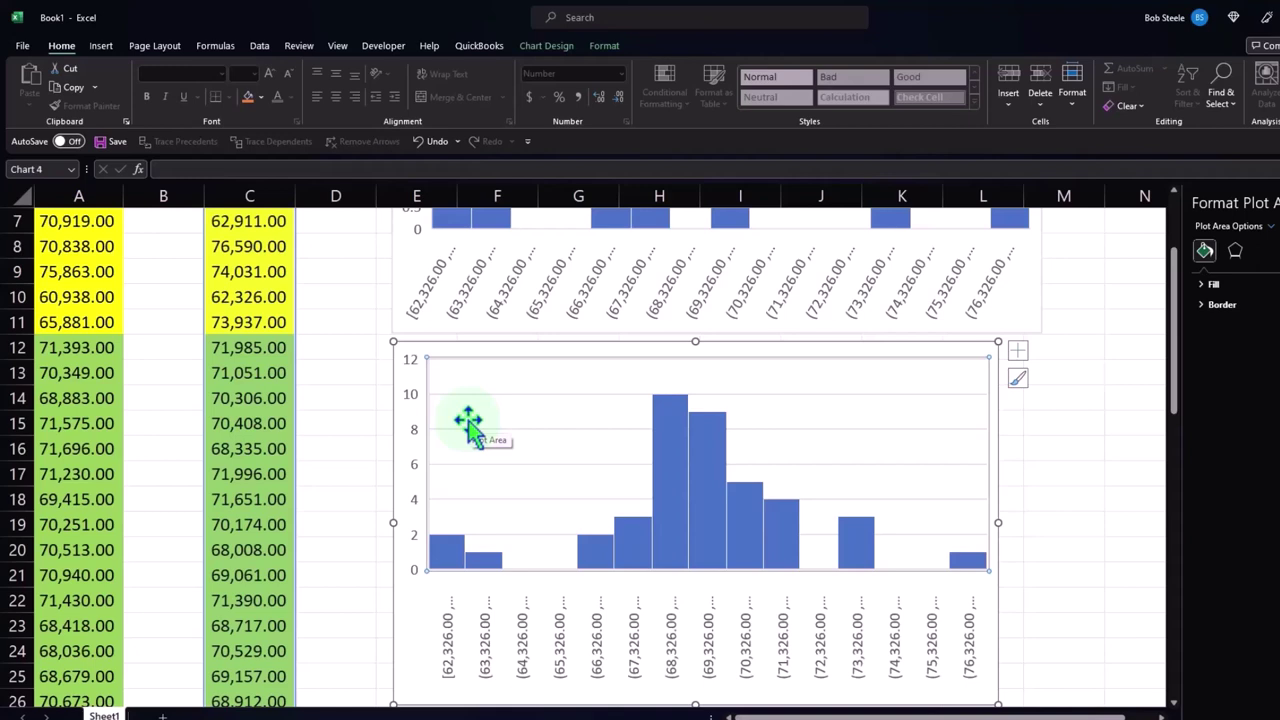
pyautogui.click(335, 463)
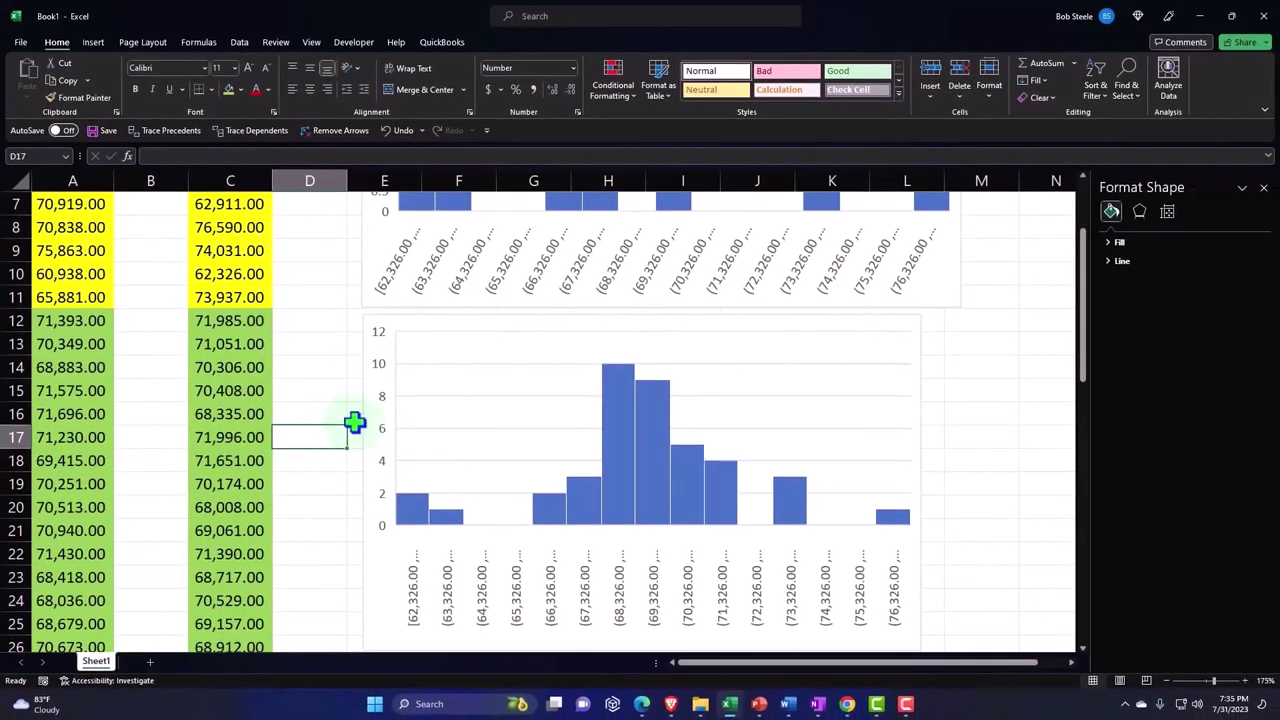
pyautogui.scroll(2, 355, 423)
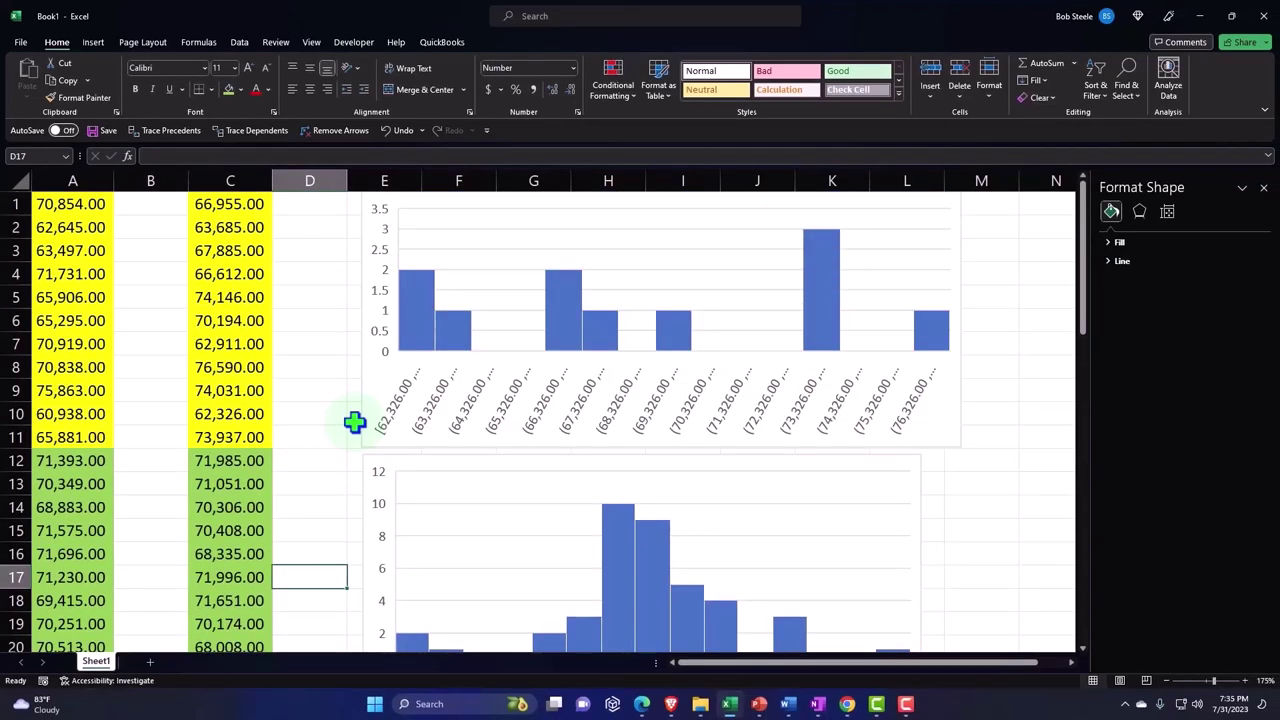
pyautogui.moveTo(250, 205); pyautogui.dragTo(246, 427)
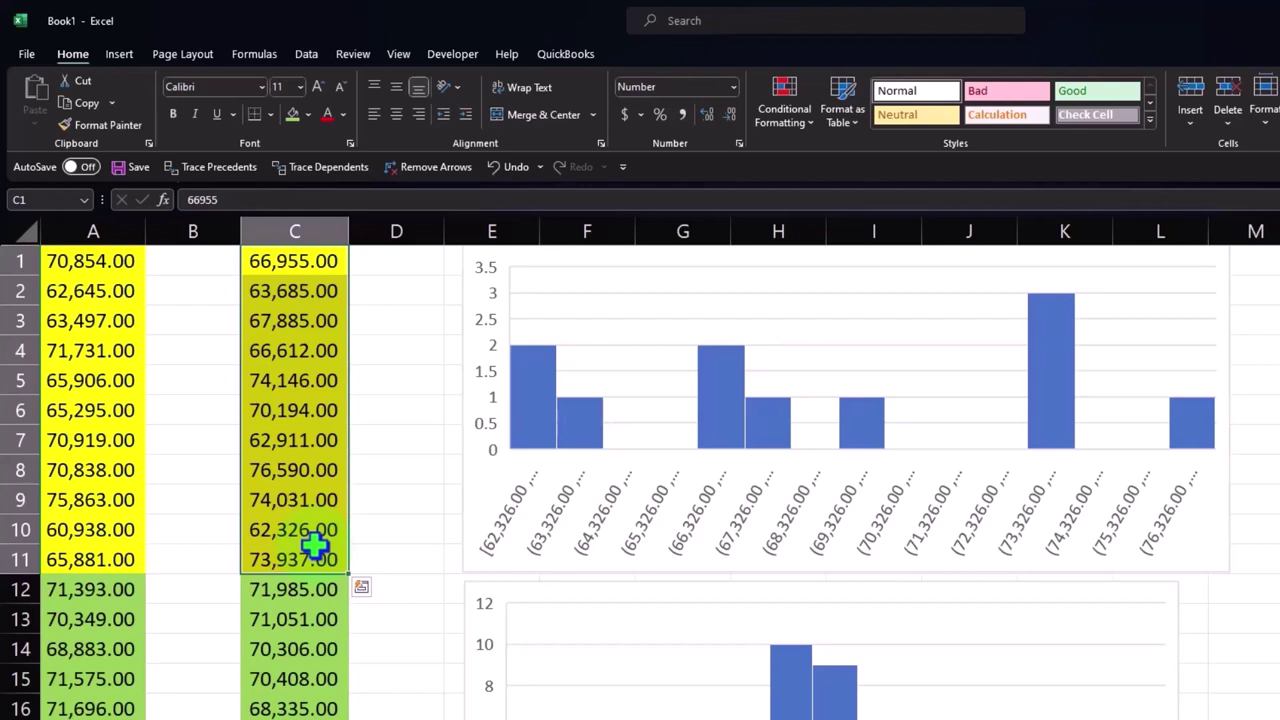
pyautogui.scroll(-2, 315, 545)
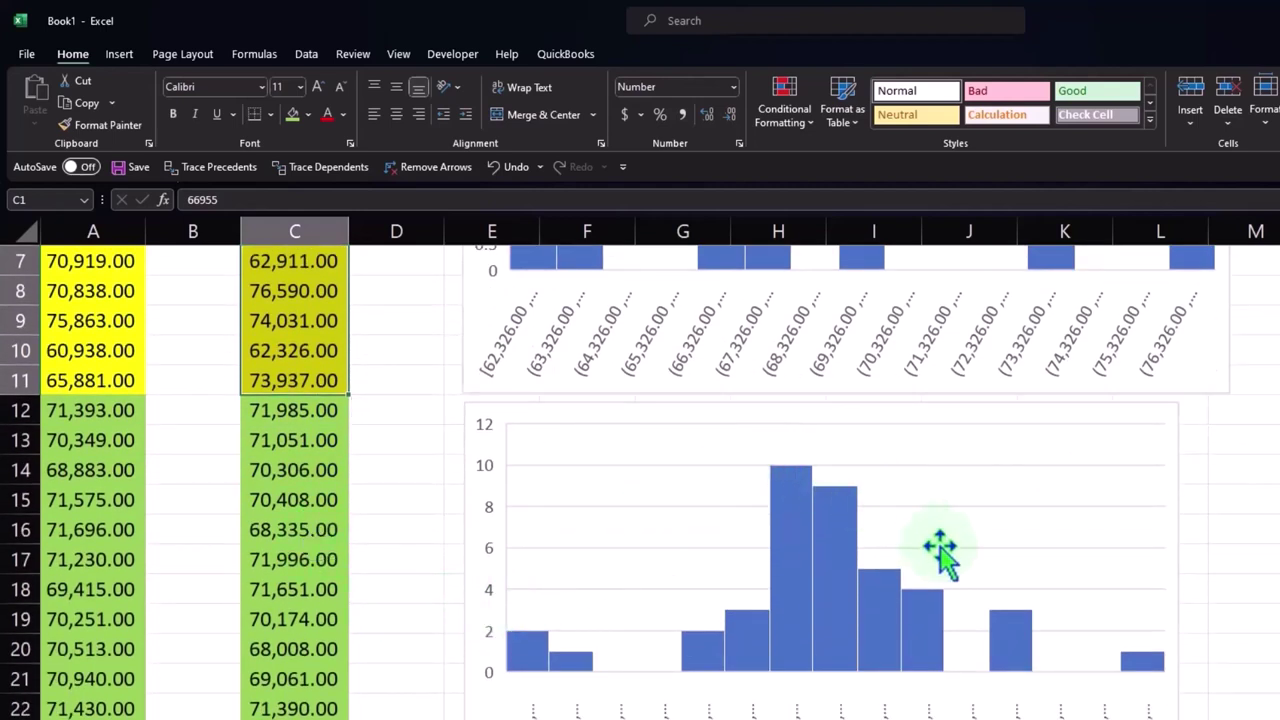
pyautogui.scroll(2, 1030, 606)
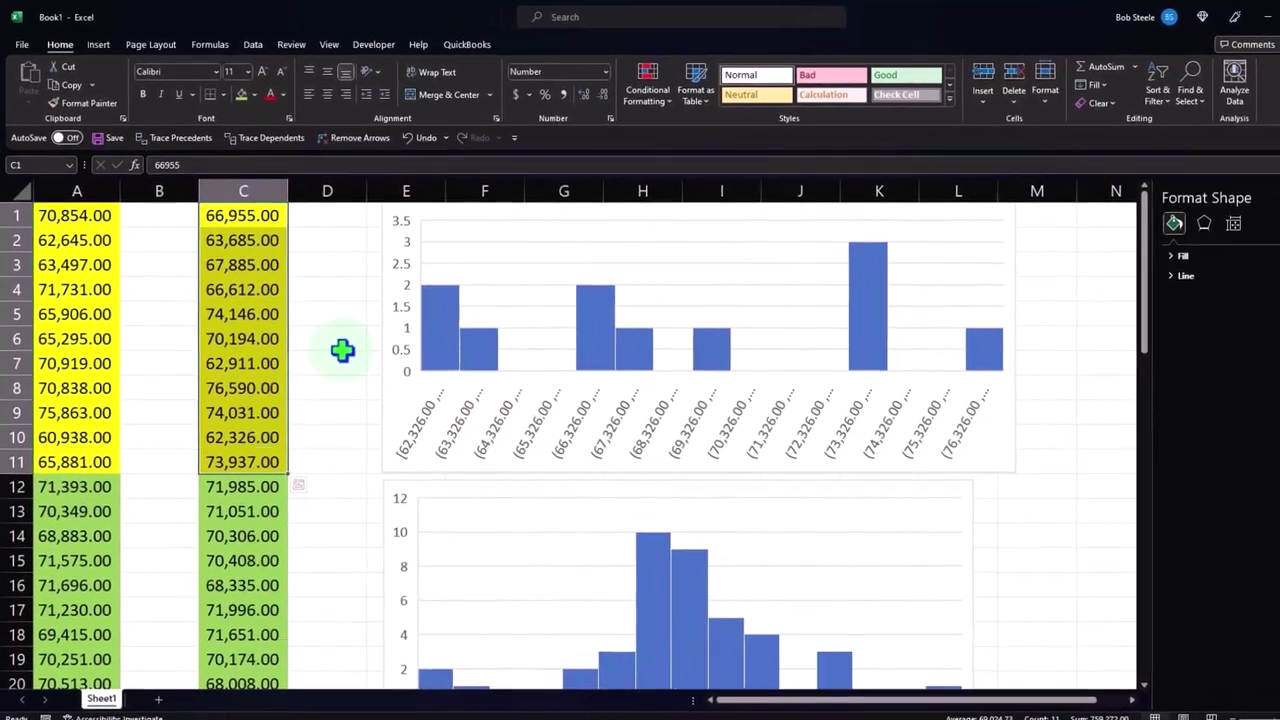
pyautogui.moveTo(249, 222); pyautogui.dragTo(243, 626)
pyautogui.scroll(-2, 329, 551)
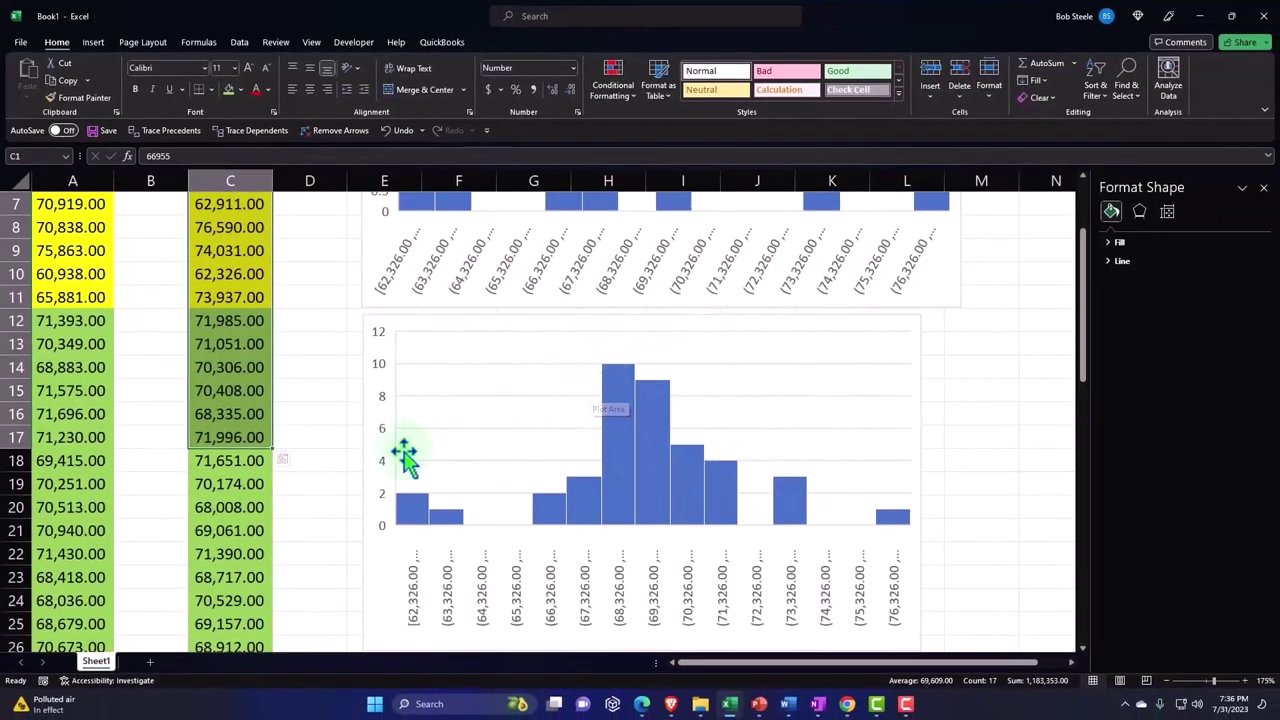
pyautogui.click(307, 487)
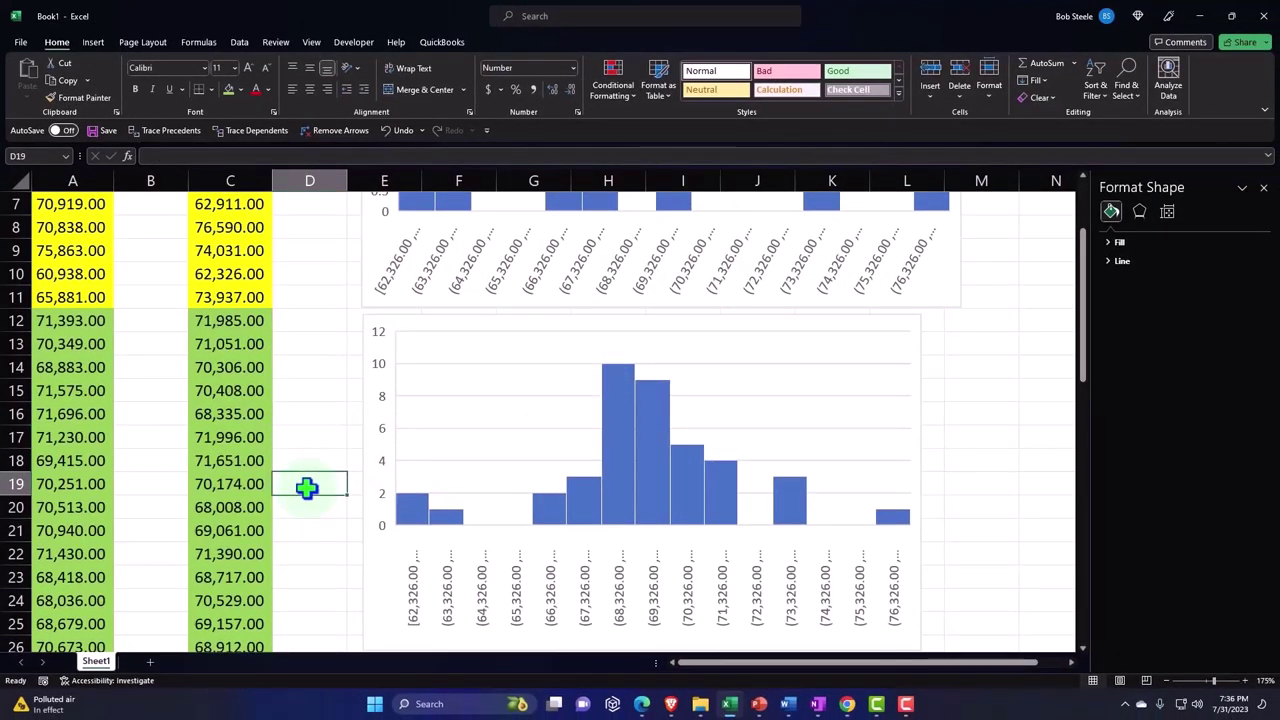